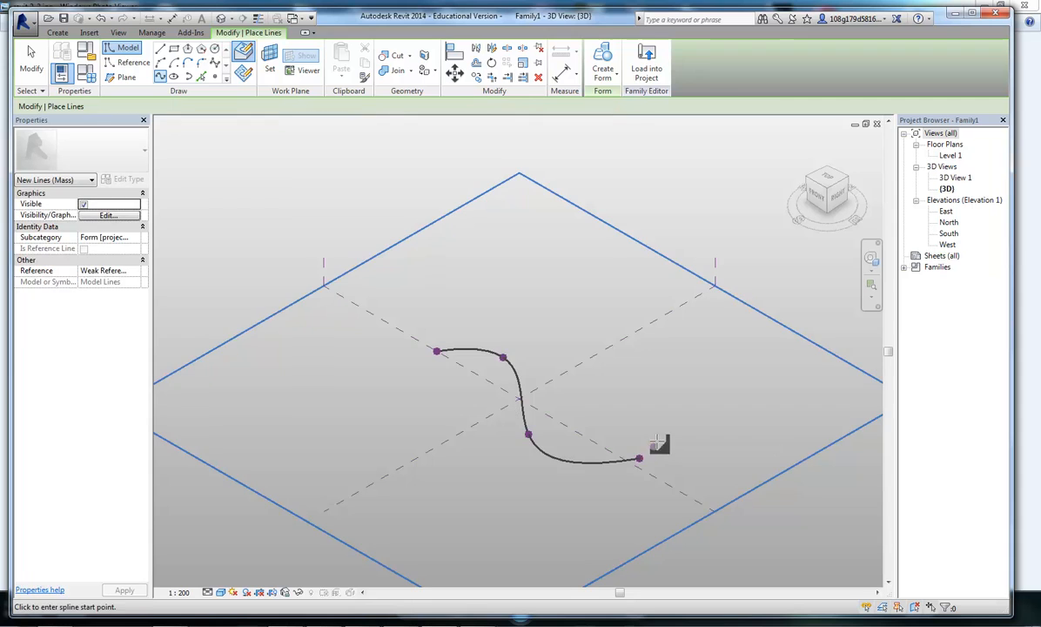
- Create a surface form from the four-point S-shaped spline
scroll(576, 400, "up", 1)
middle_click_drag(569, 395, 541, 367)
key("Escape")
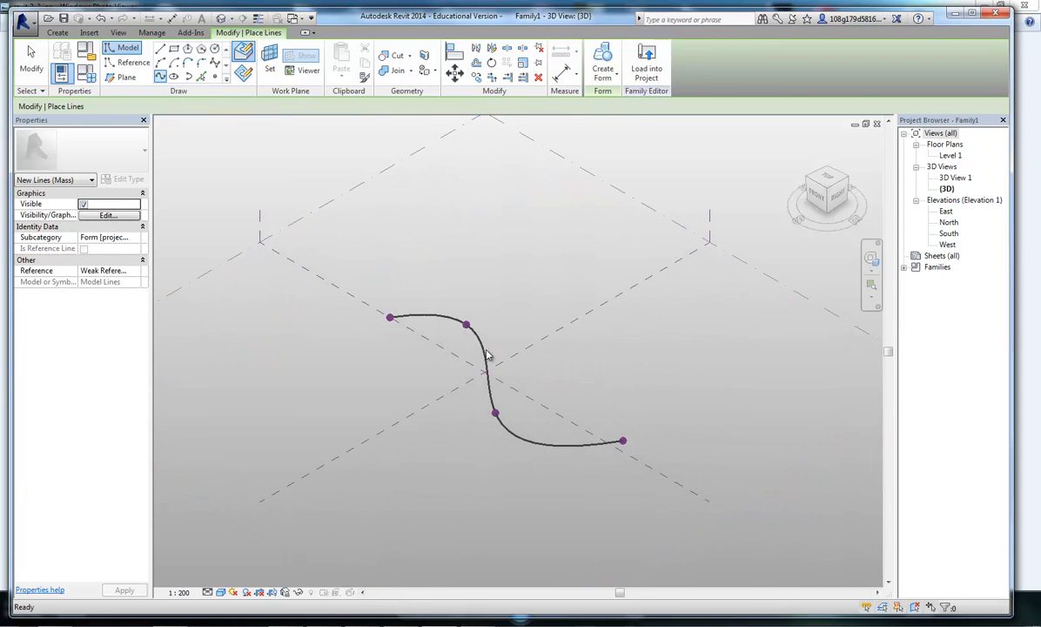
left_click(486, 355)
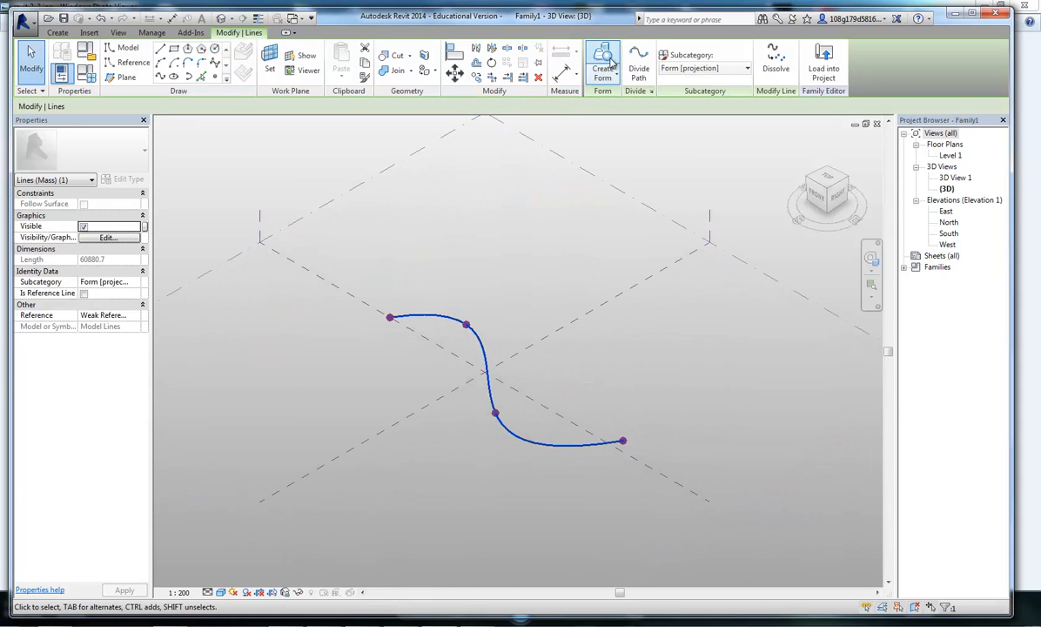
left_click(602, 62)
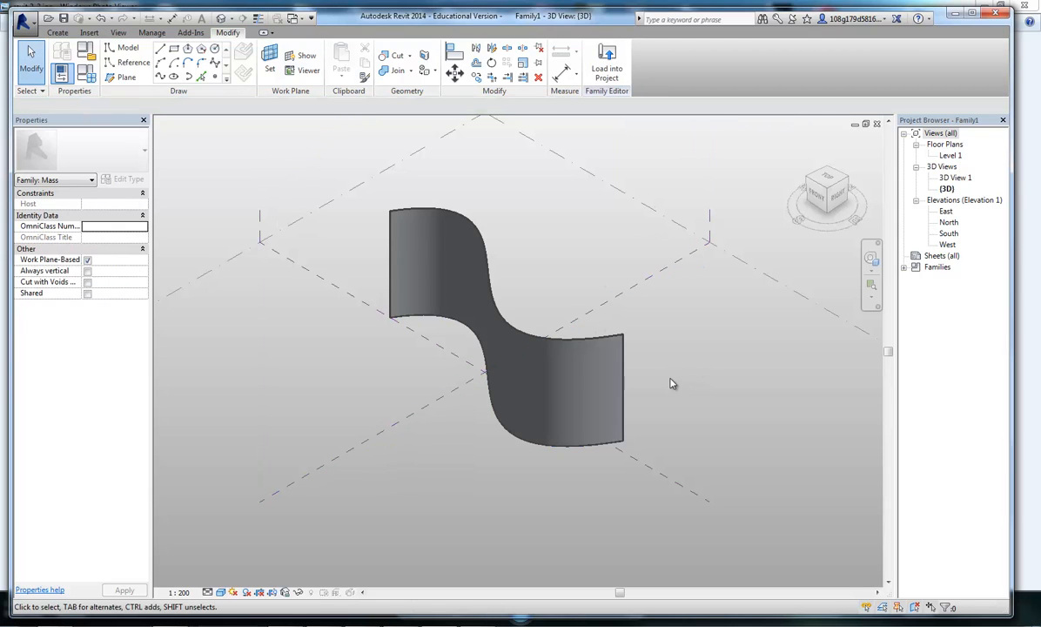
- Edit the form's upper edge profile, moving its two middle spline points to flatten the curve, and finish the profile
middle_click_drag(671, 383, 692, 341, "shift")
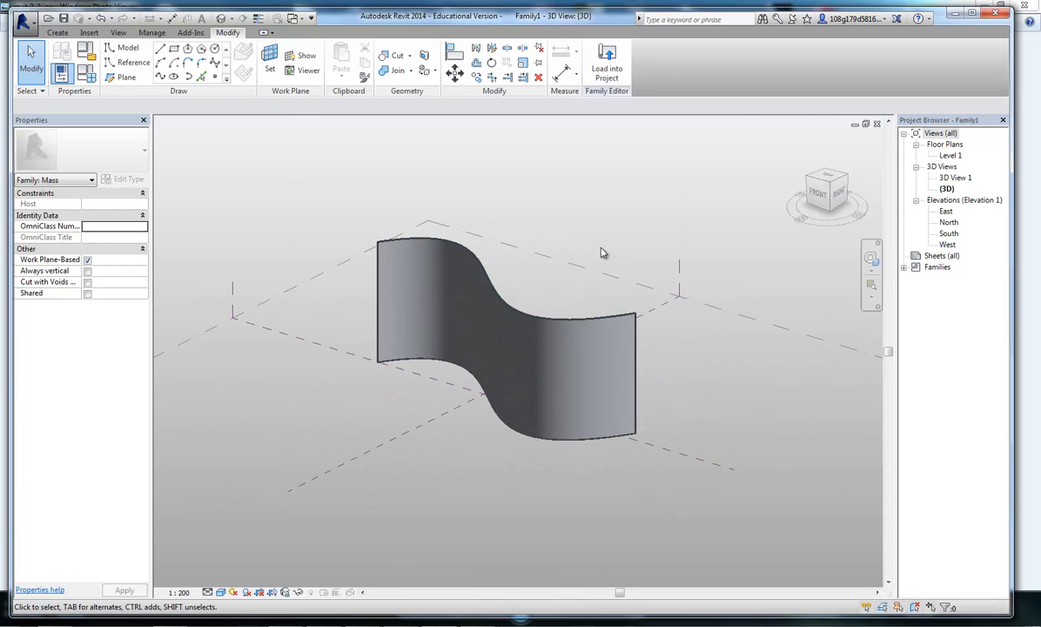
left_click(489, 279)
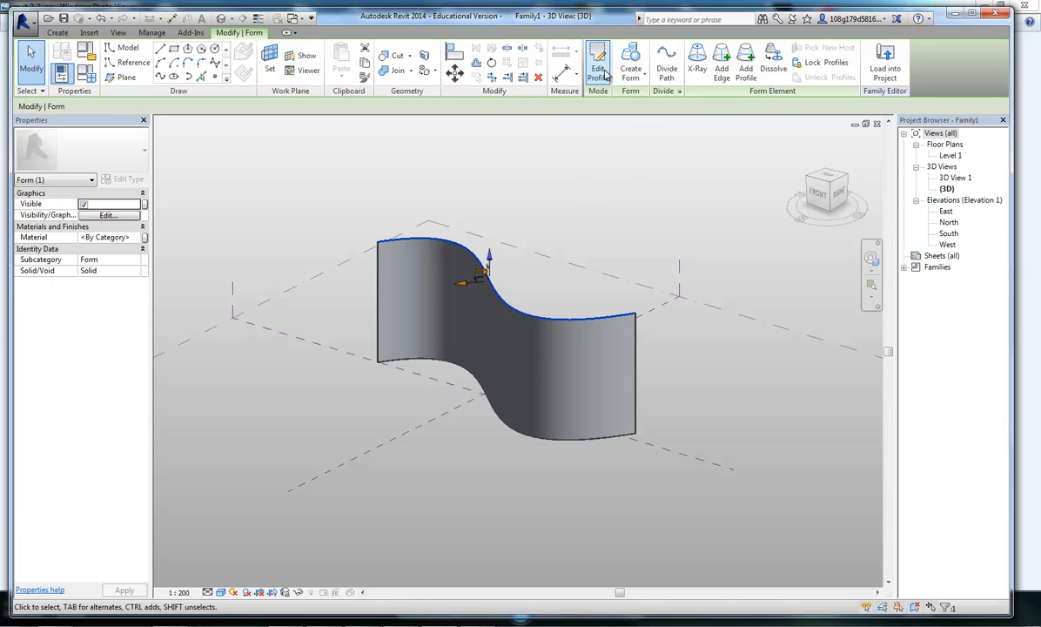
left_click(600, 68)
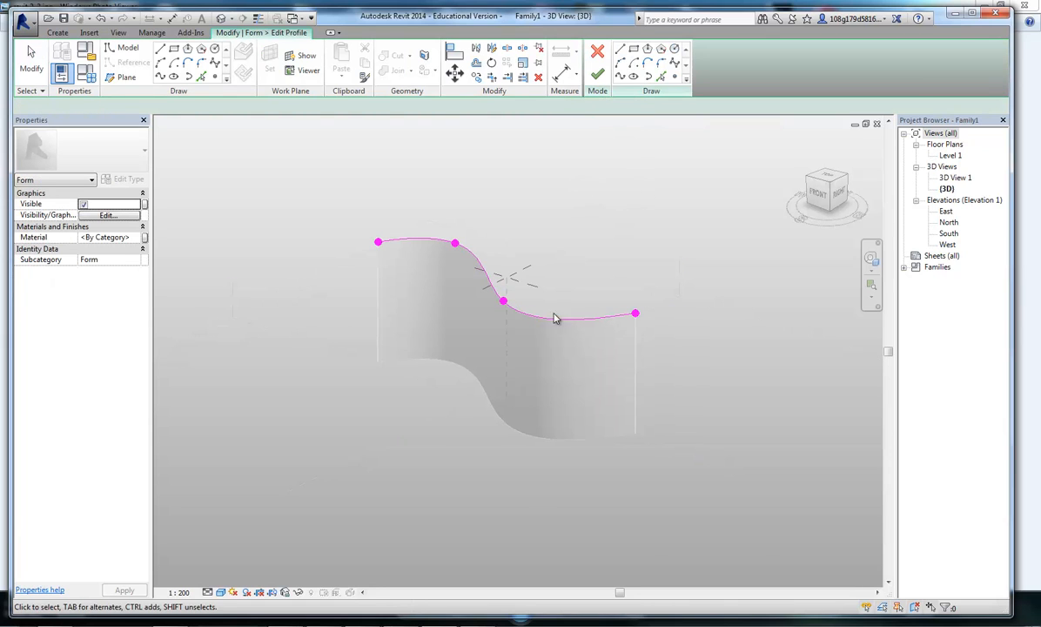
key("Escape")
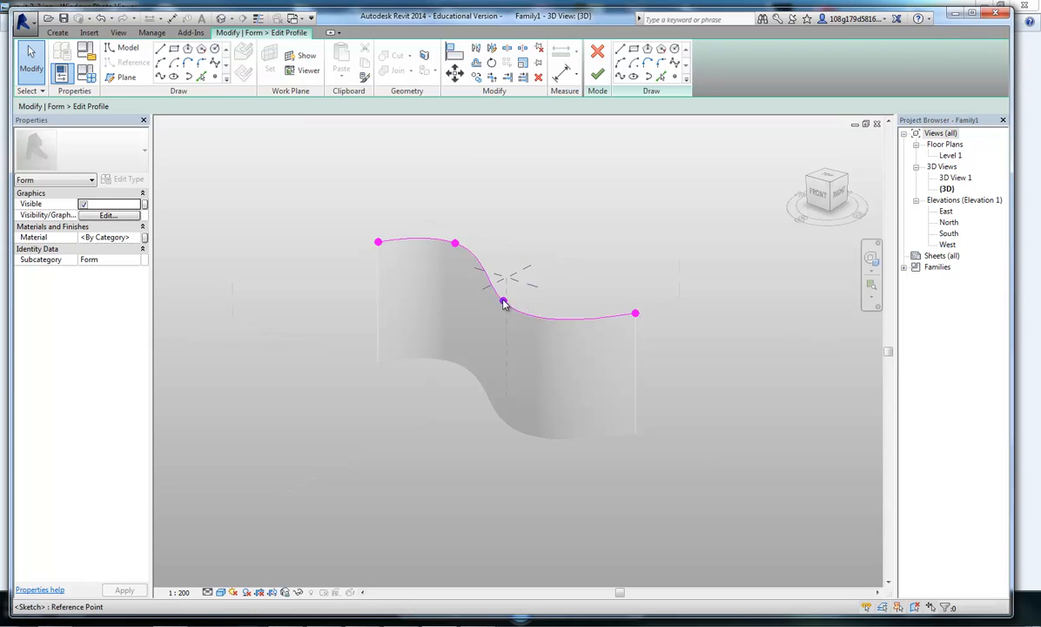
left_click(503, 303)
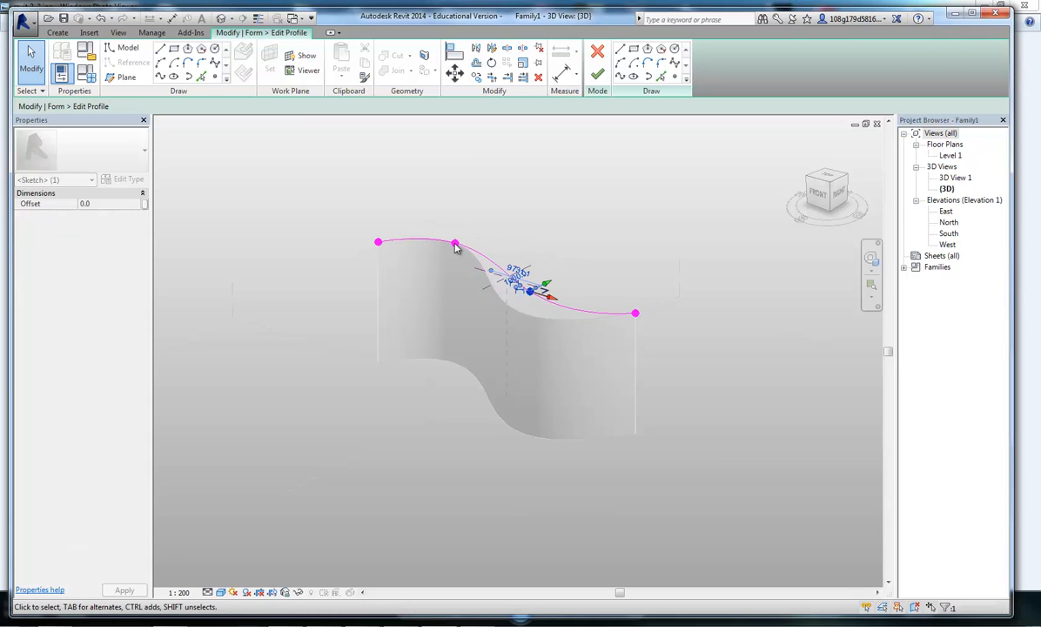
left_click_drag(456, 244, 444, 252)
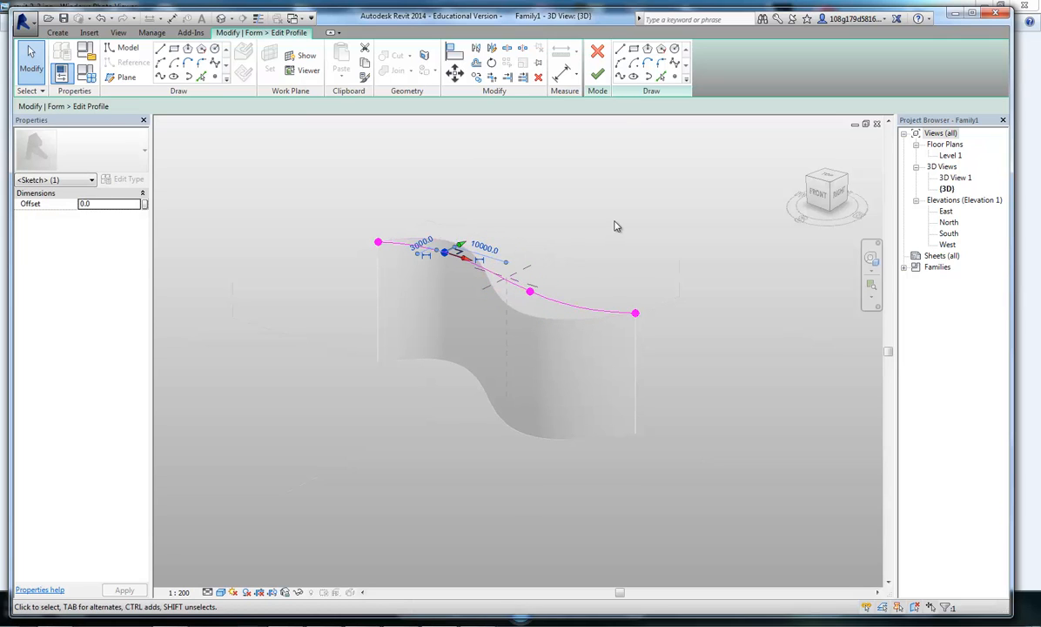
left_click(598, 75)
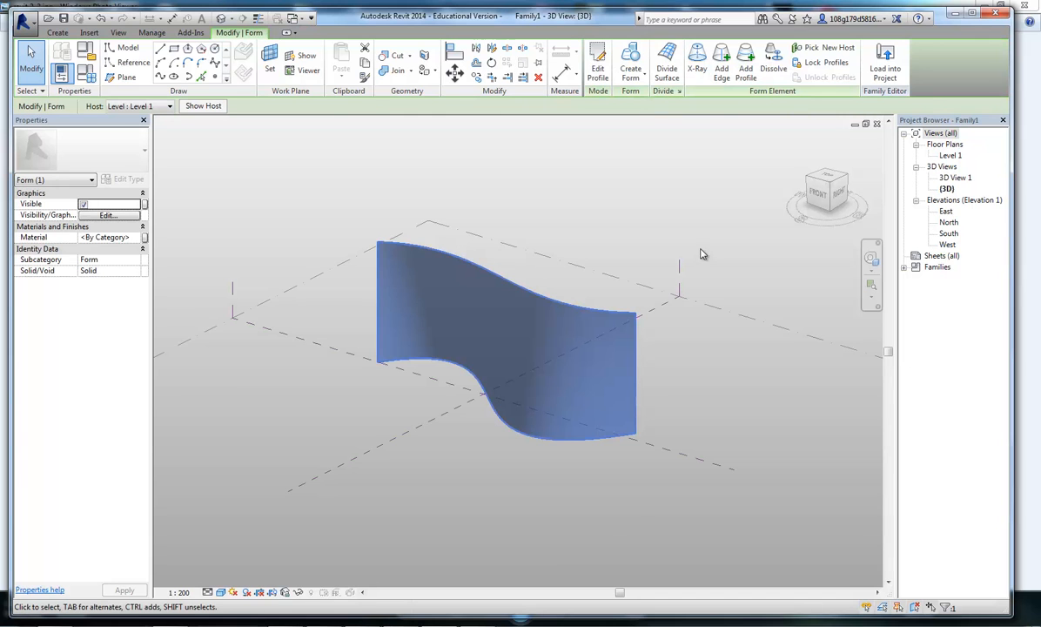
- Select the whole curved form and divide its surface into a UV grid
middle_click_drag(689, 321, 715, 300, "shift")
middle_click_drag(554, 217, 553, 327, "shift")
left_click(560, 247)
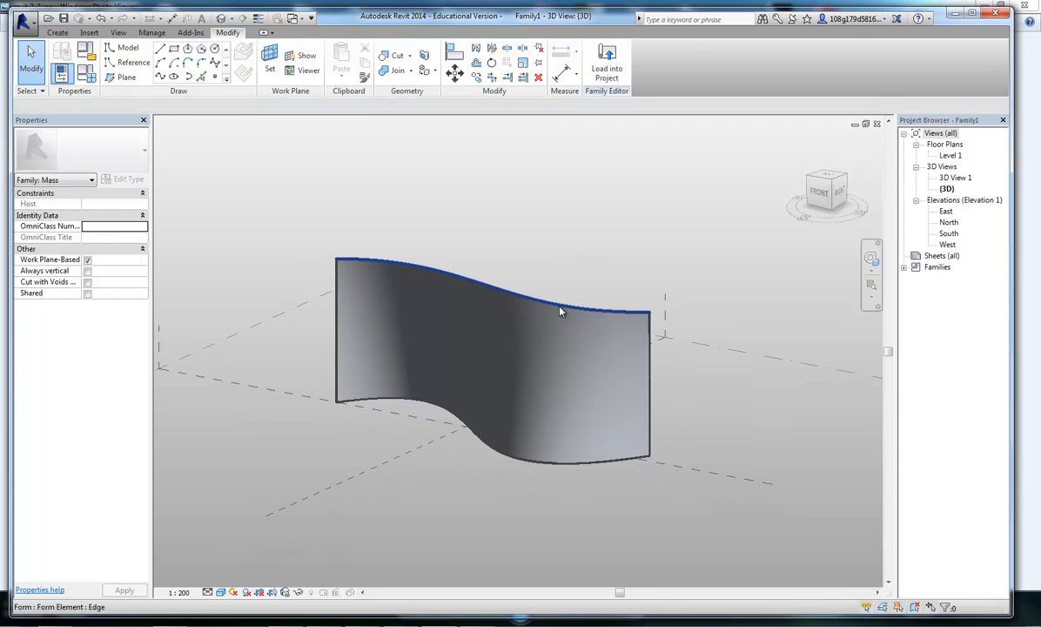
left_click(345, 263)
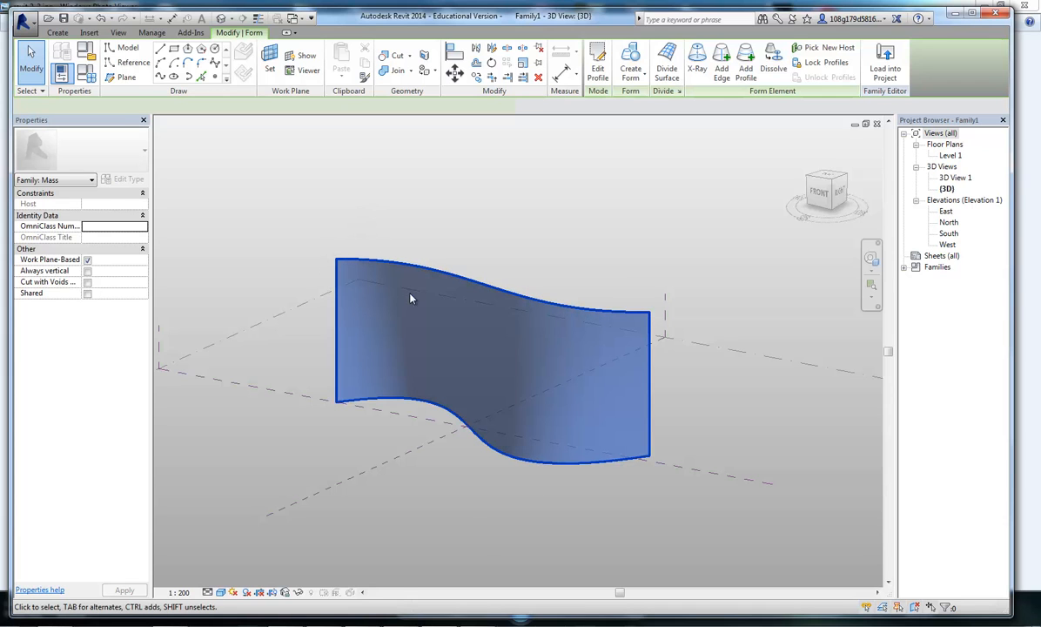
left_click(665, 68)
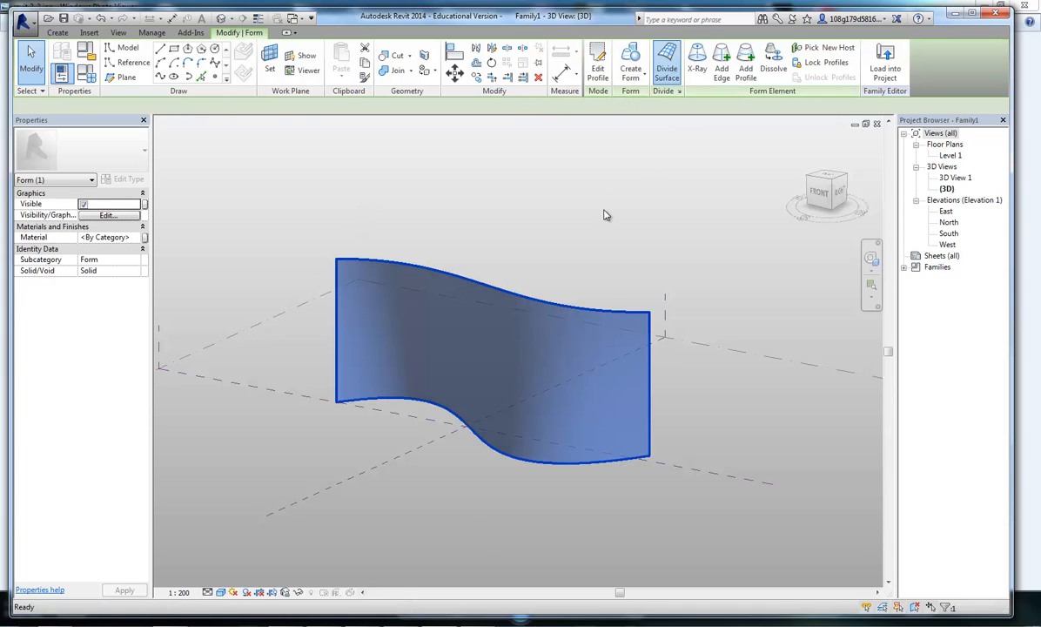
- Set the divided surface's V Grid number to 15
mouse_move(623, 233)
middle_mouse_down("shift")
mouse_move(630, 221)
mouse_move(618, 216)
middle_mouse_up("shift")
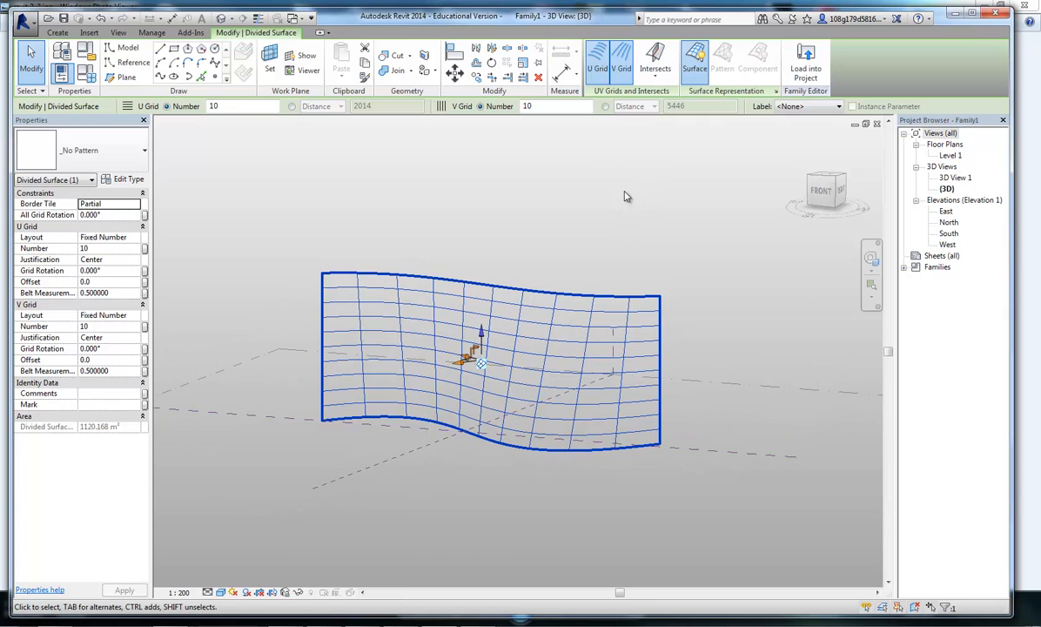
left_click(519, 106)
type("15")
key("Return")
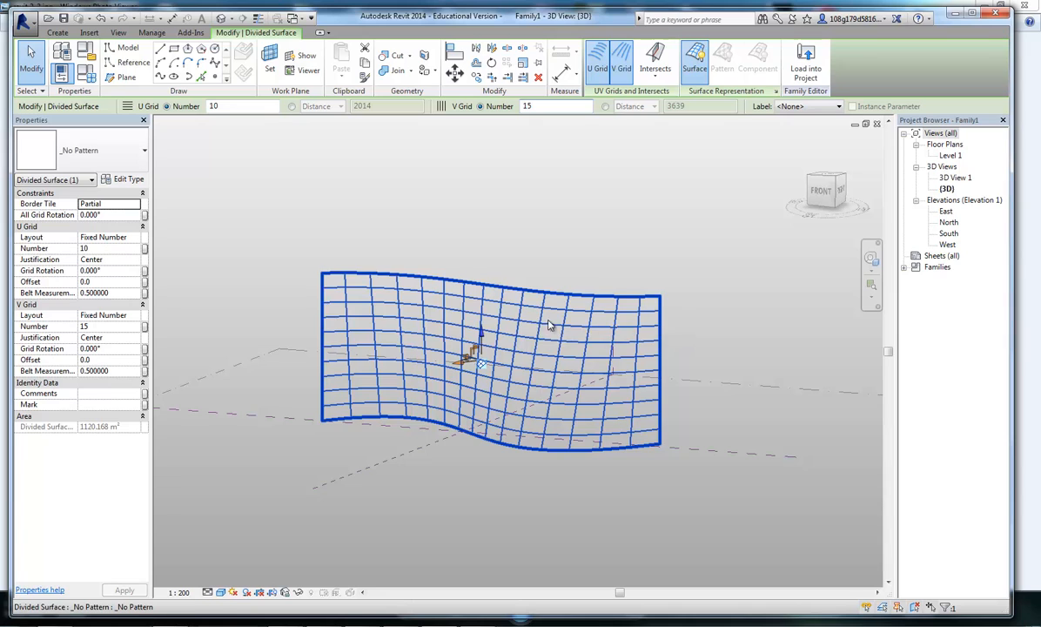
- Turn on Nodes in the divided surface's Surface Representation settings and apply them
left_click(775, 91)
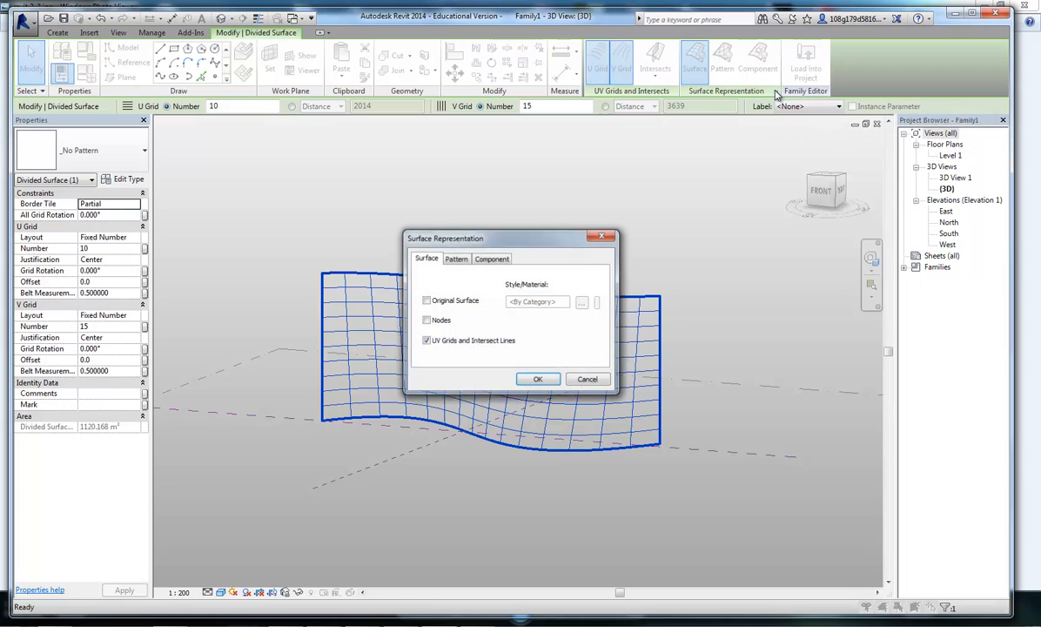
left_click(426, 321)
left_click(540, 383)
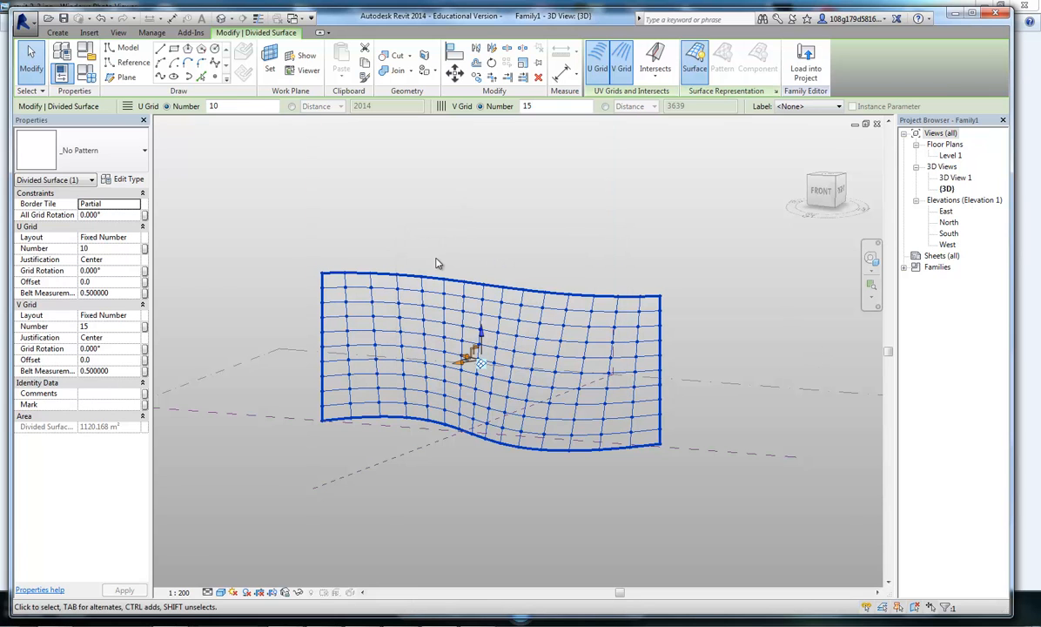
- Create a new family from the template Metric Generic Model Adaptive.rft
middle_click_drag(539, 259, 540, 236, "shift")
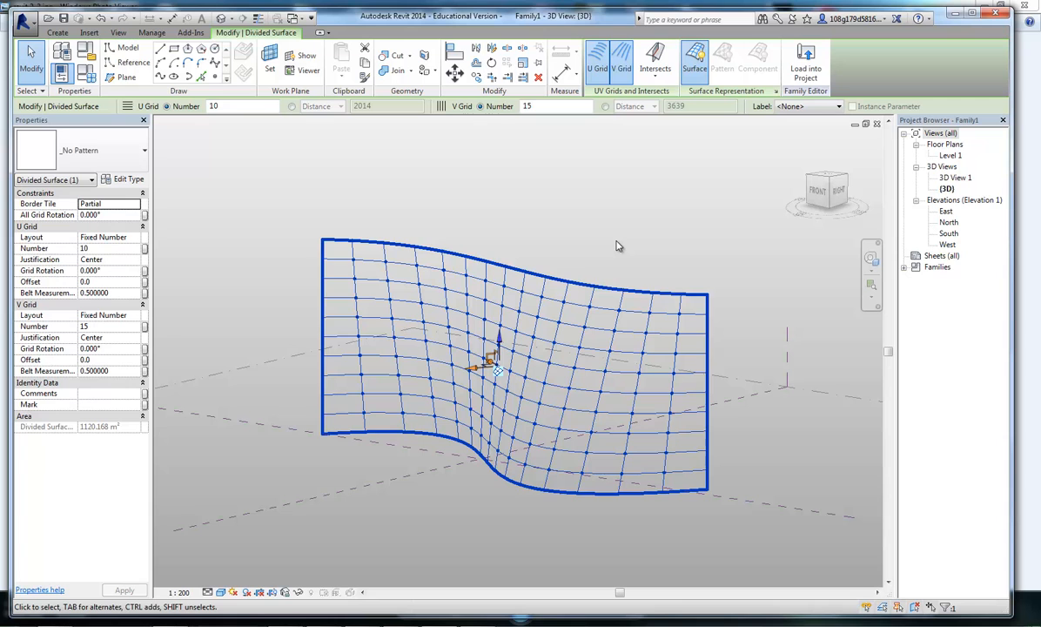
middle_click_drag(523, 242, 557, 228)
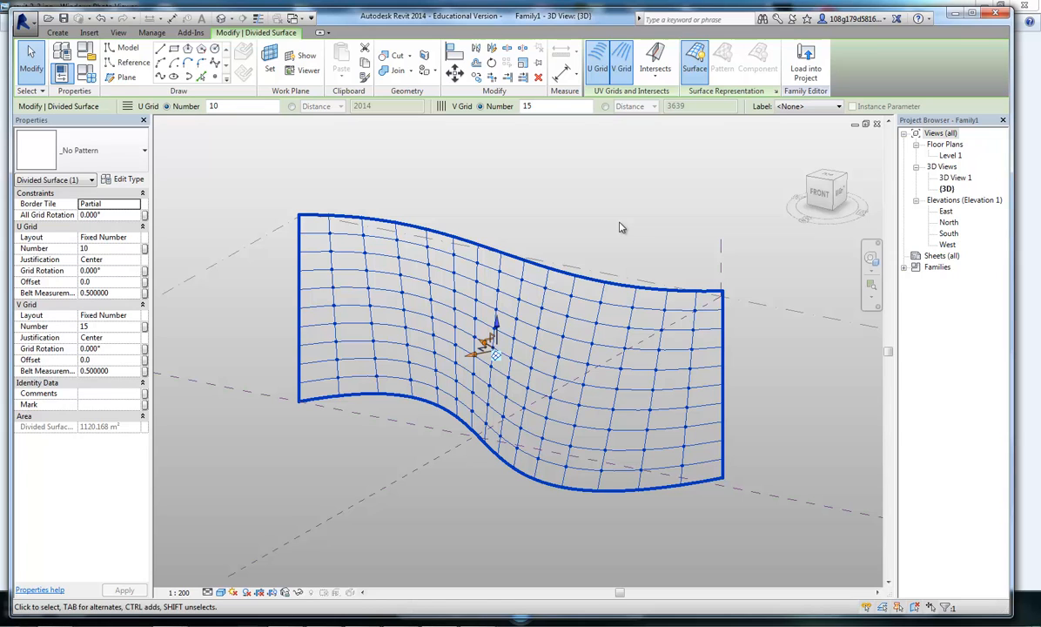
middle_click_drag(618, 226, 614, 224)
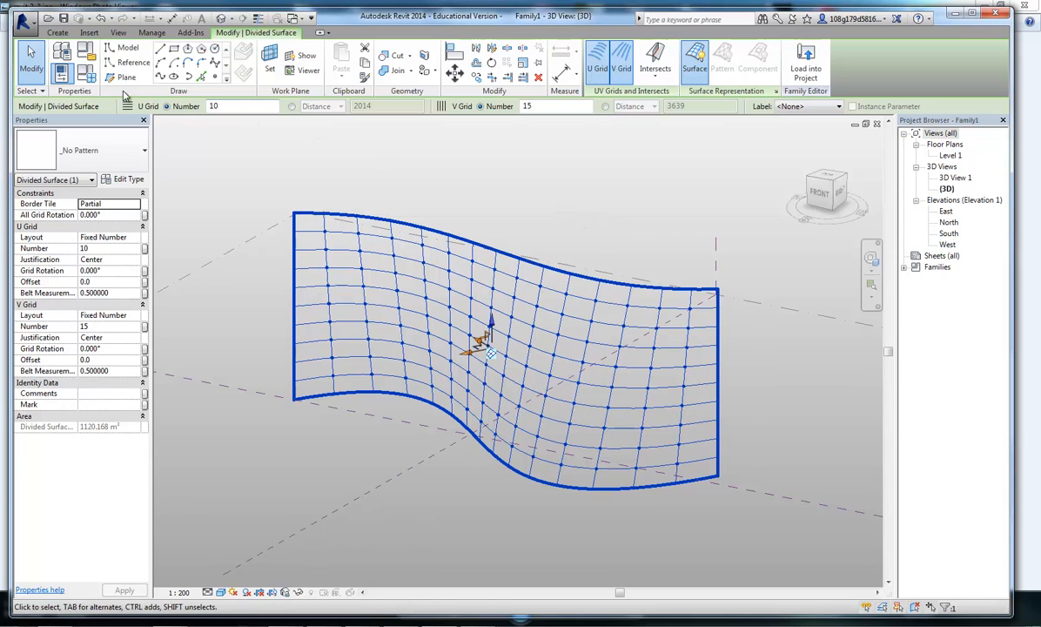
left_click(35, 28)
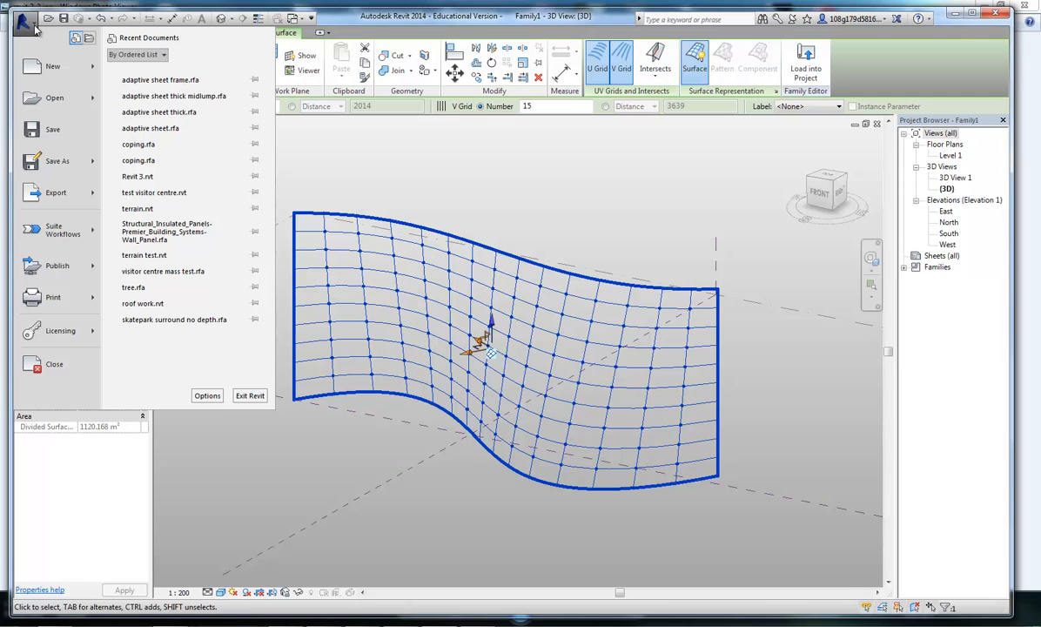
mouse_move(52, 78)
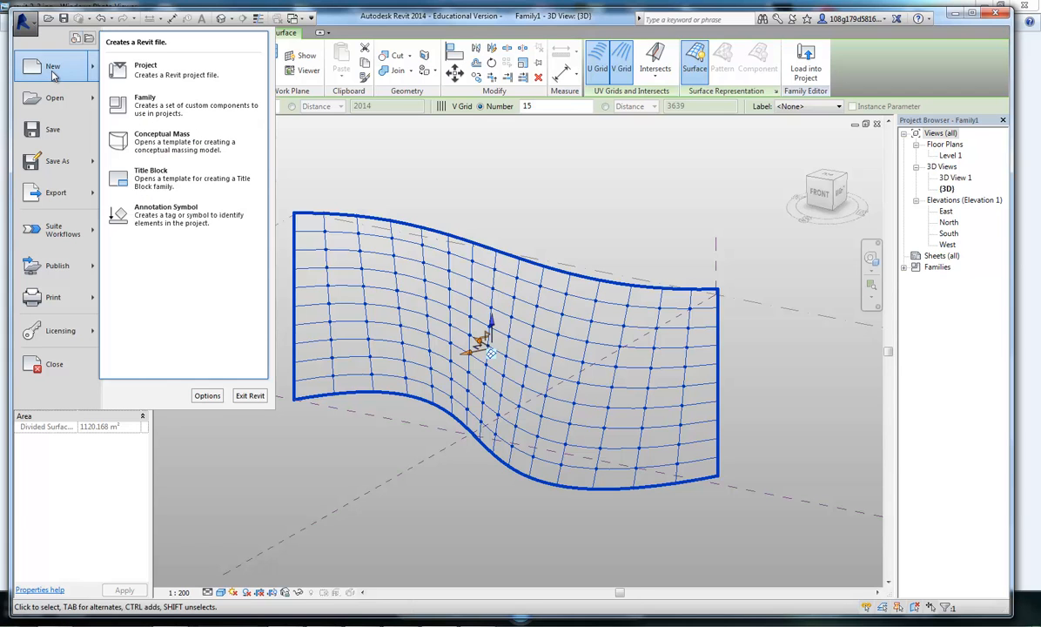
left_click(135, 104)
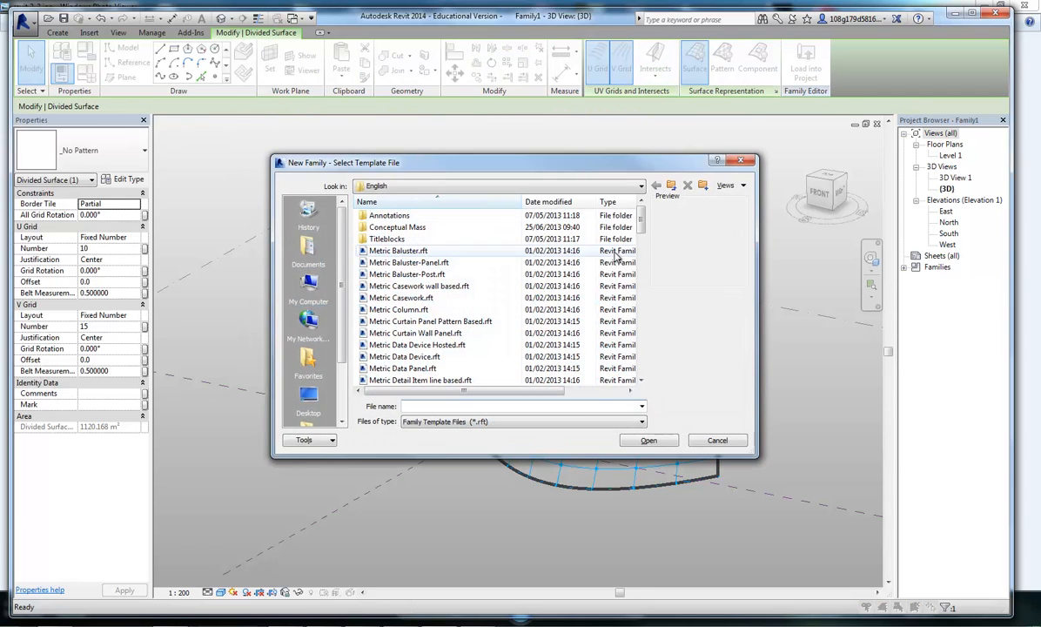
left_click_drag(641, 218, 645, 276)
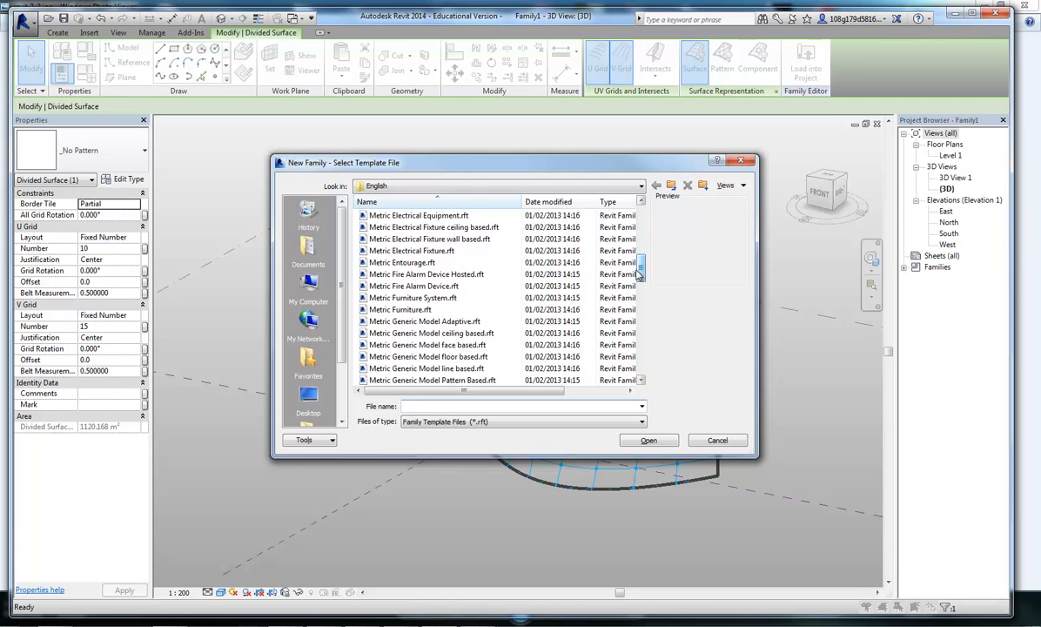
left_click(449, 323)
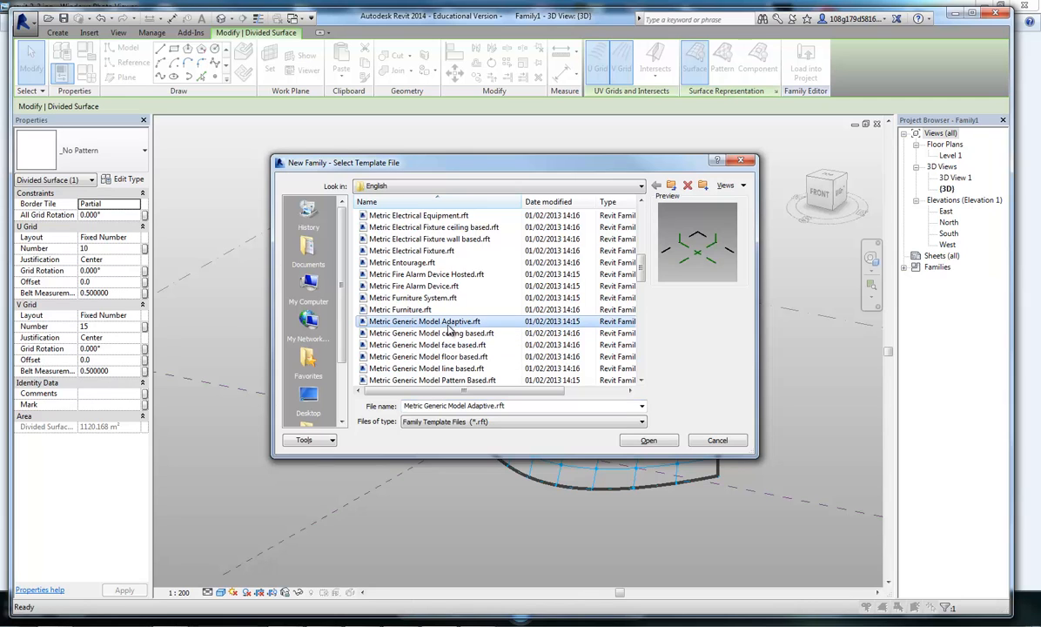
left_click(654, 440)
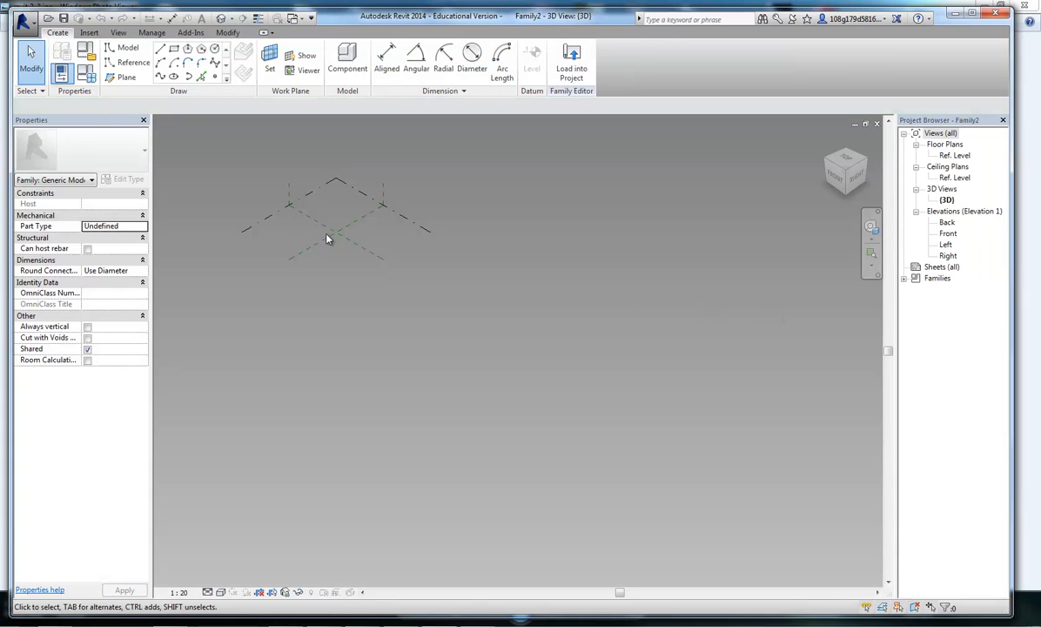
- Place nine reference points in a rough three-by-three grid around the origin on the reference level
scroll(255, 153, "up", 1)
scroll(254, 212, "up", 1)
key("l")
key("i")
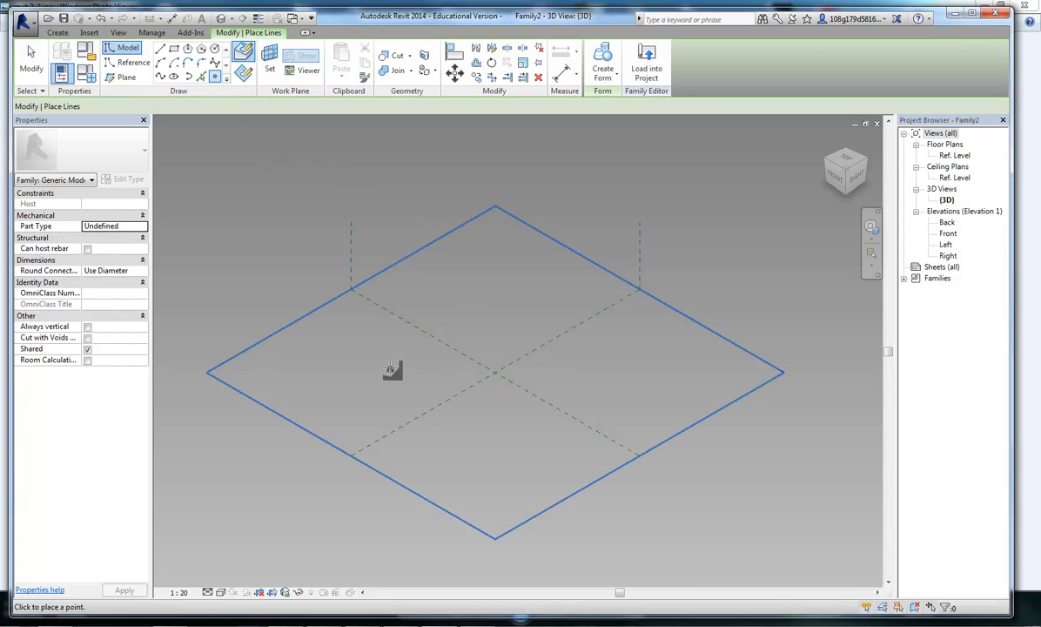
left_click(389, 367)
left_click(429, 336)
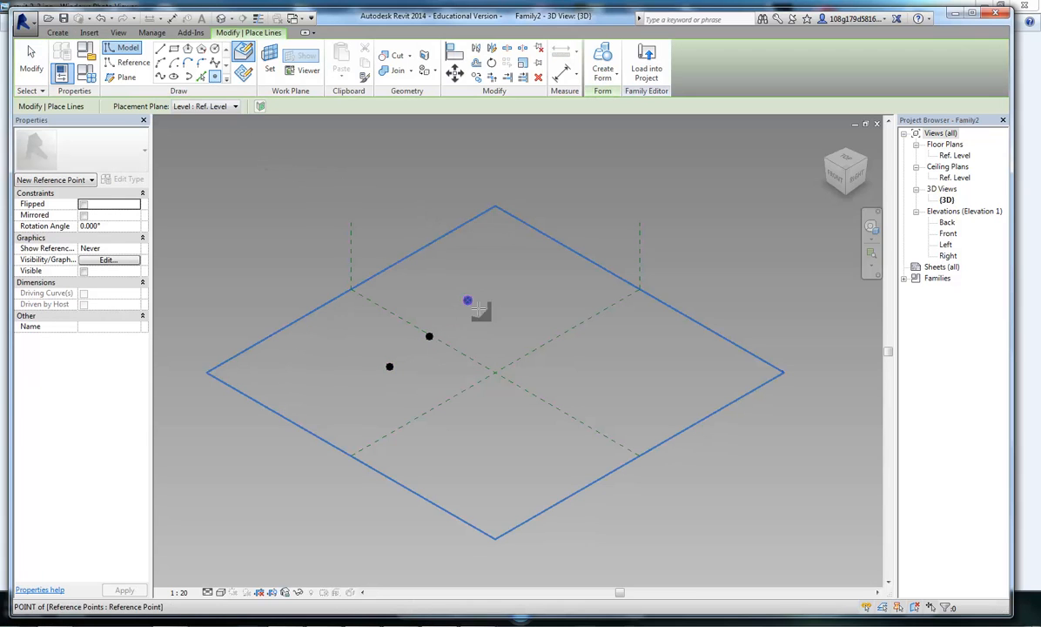
left_click(518, 330)
left_click(490, 368)
left_click(471, 385)
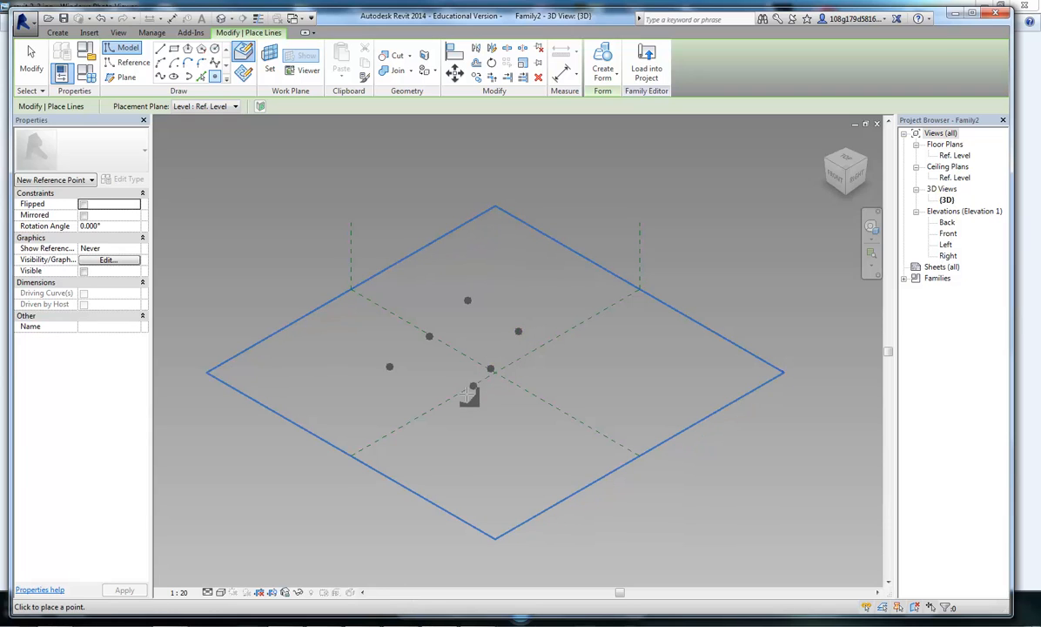
left_click(455, 404)
left_click(518, 434)
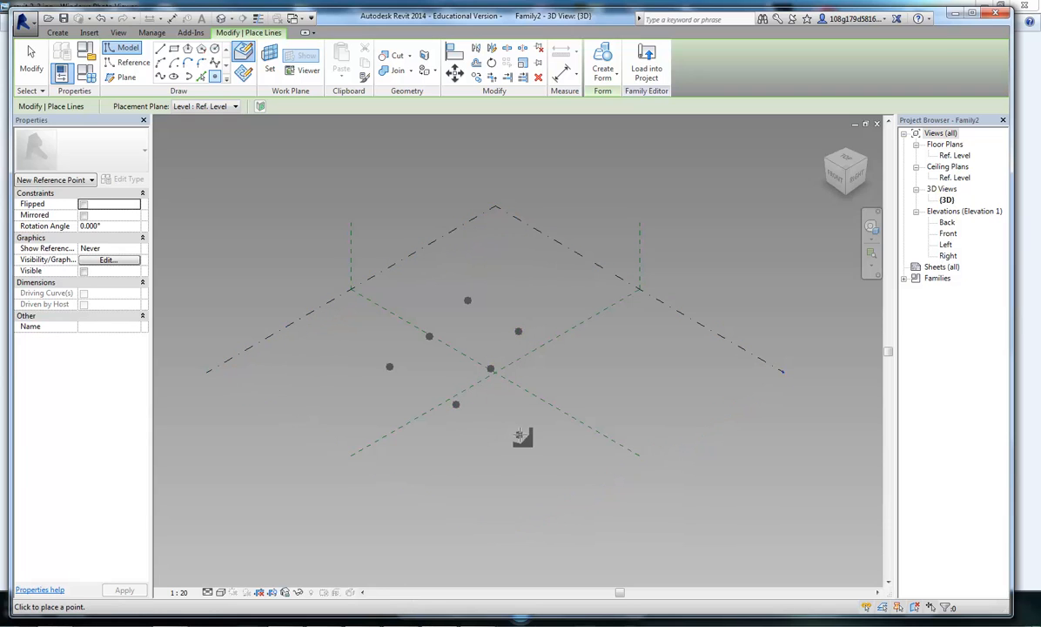
left_click(549, 390)
left_click(577, 355)
left_click(473, 266)
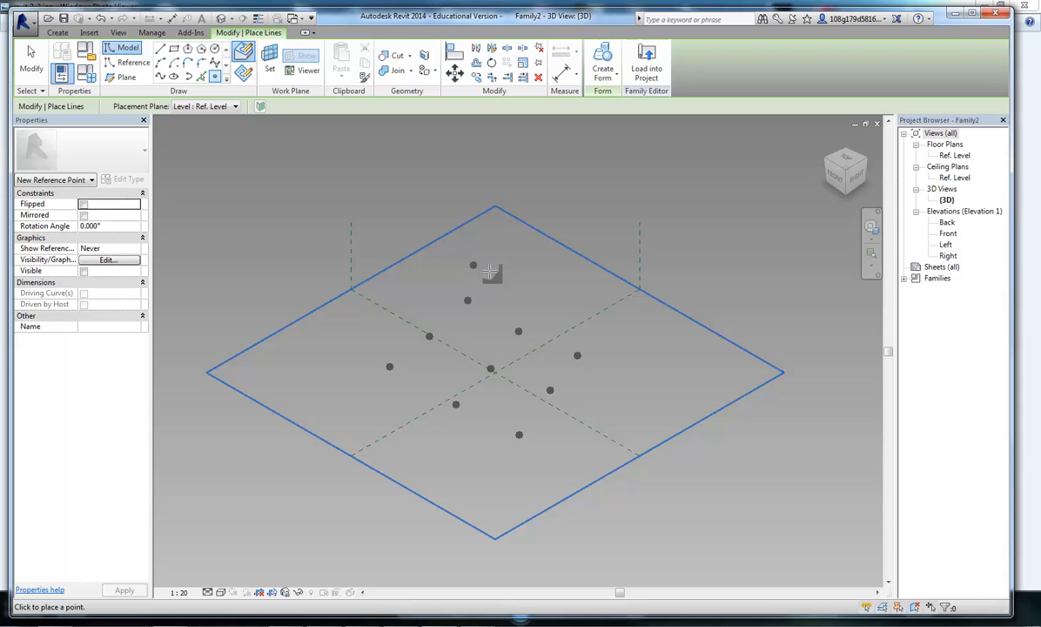
key("Escape")
key("Escape")
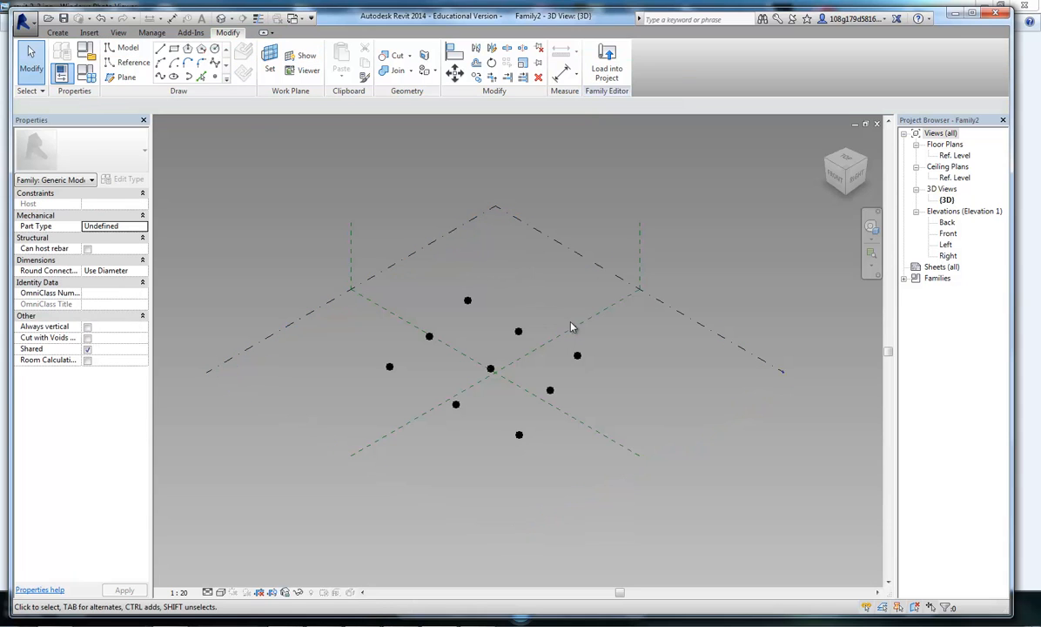
- Select all nine reference points and make them adaptive
middle_click_drag(571, 327, 562, 296, "shift")
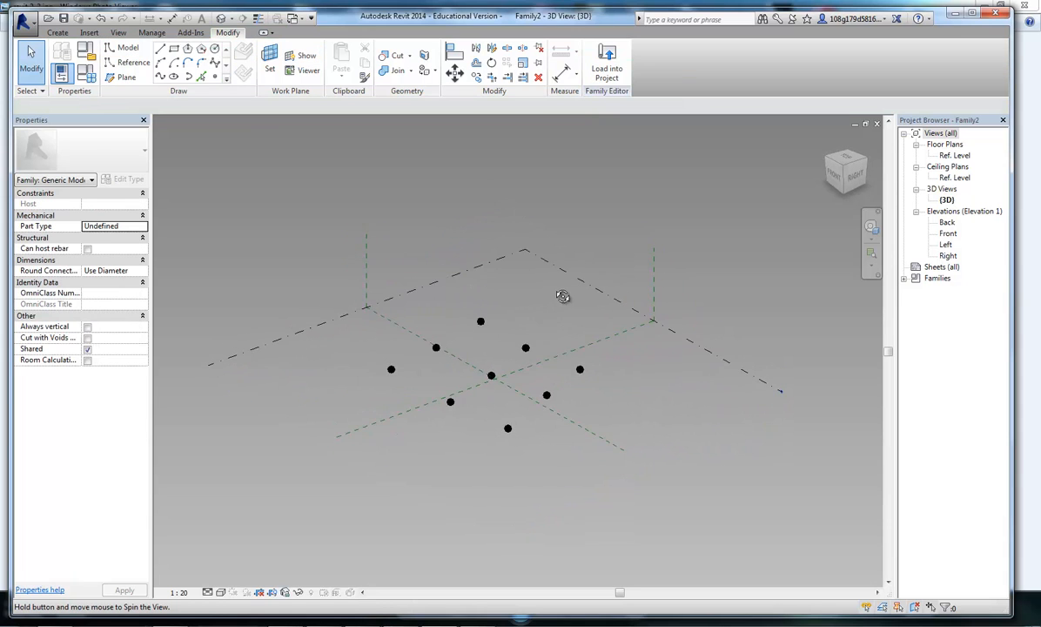
left_click_drag(346, 479, 607, 311)
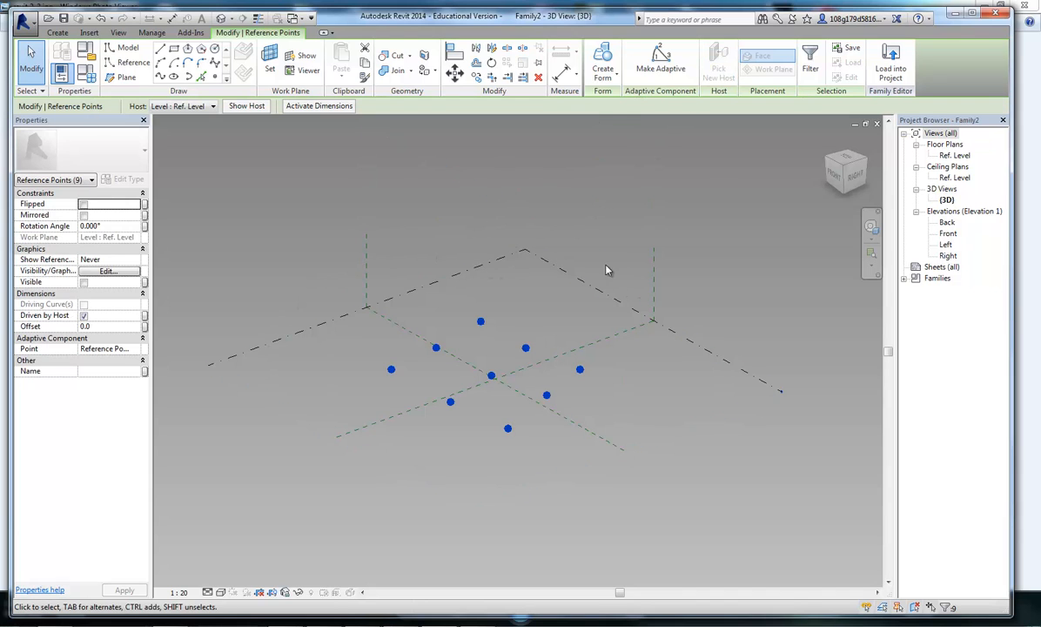
left_click(665, 76)
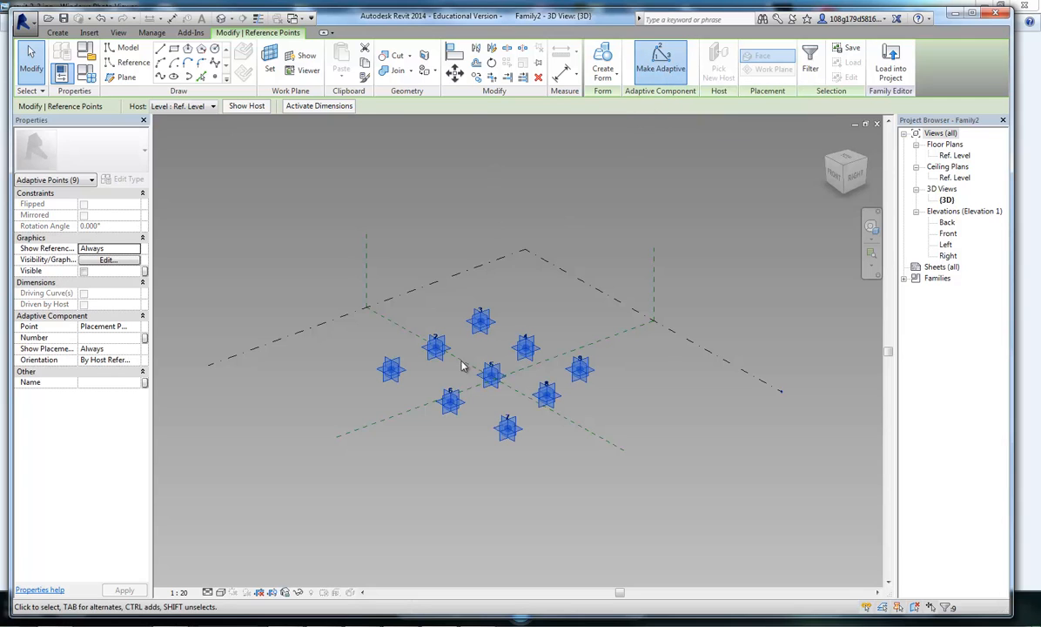
scroll(418, 419, "up", 2)
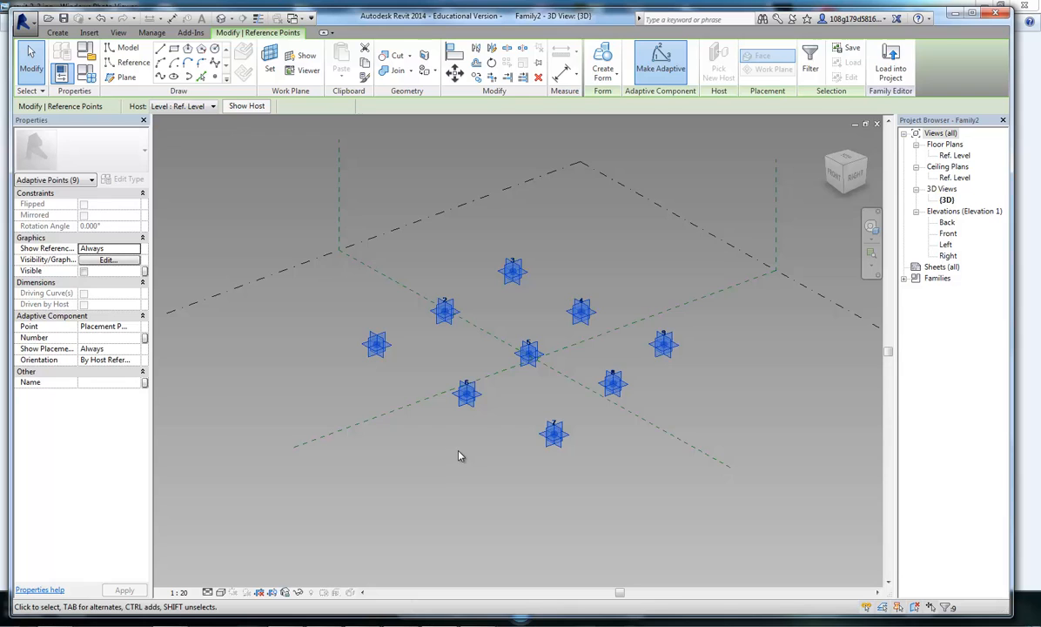
left_click(458, 453)
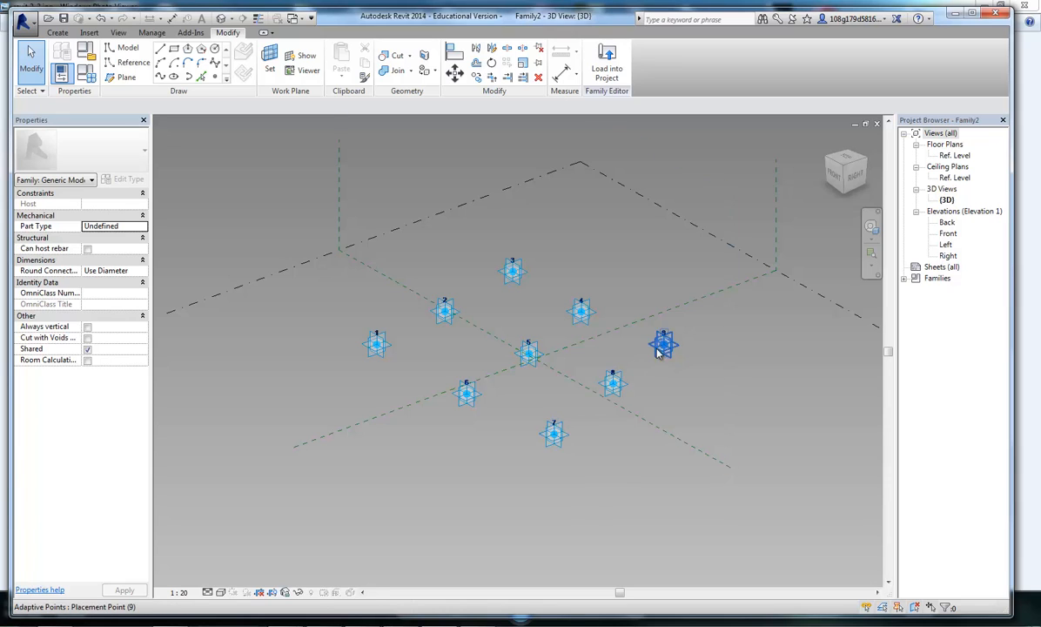
middle_click_drag(609, 476, 579, 485)
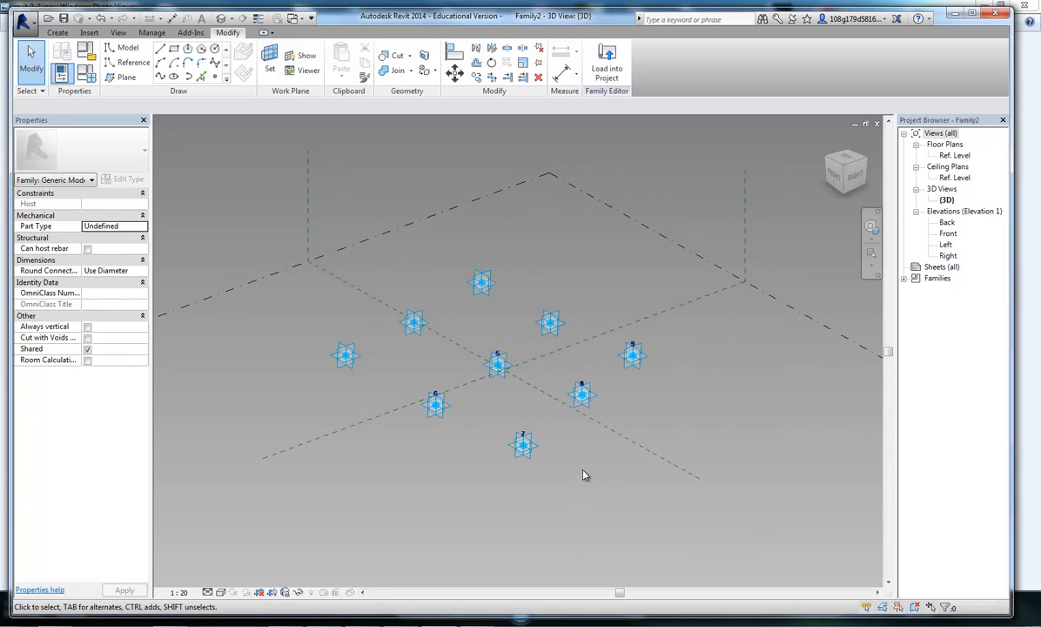
scroll(461, 486, "up", 1)
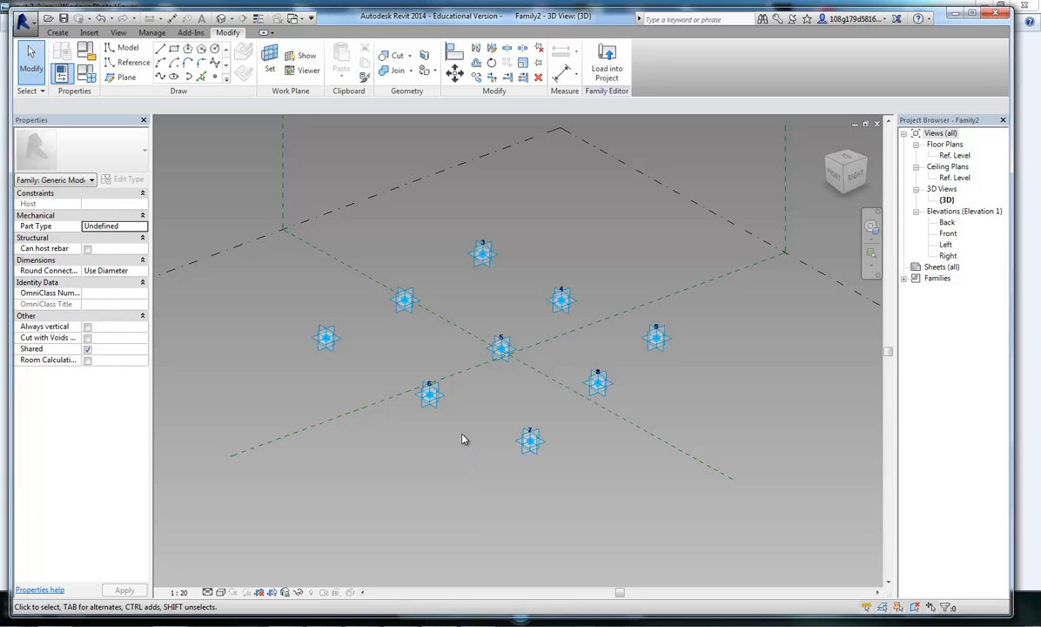
middle_click_drag(464, 439, 483, 456)
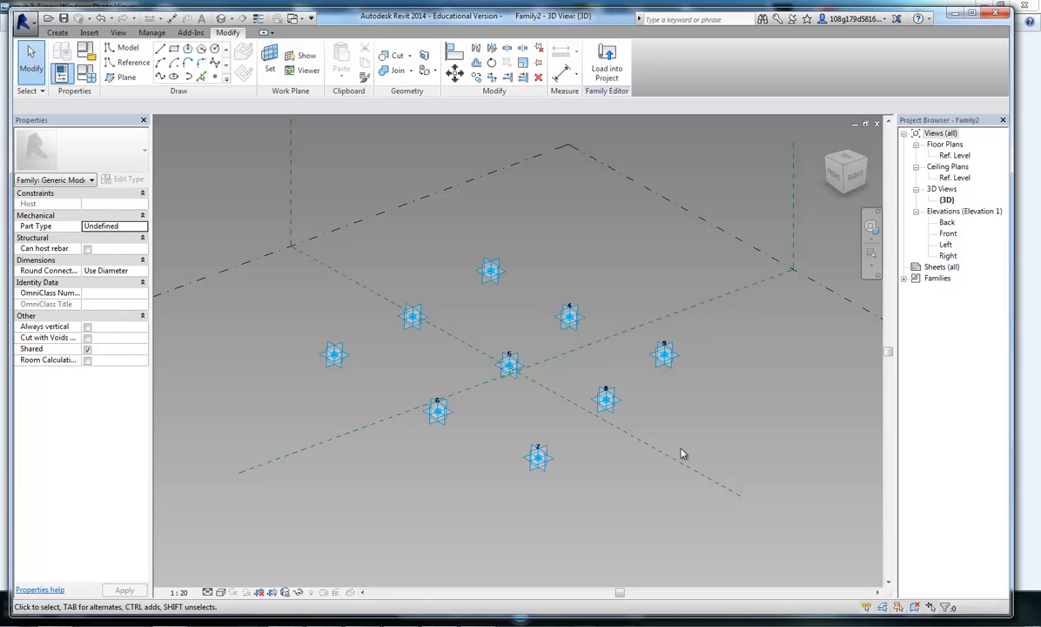
middle_click_drag(510, 417, 502, 415)
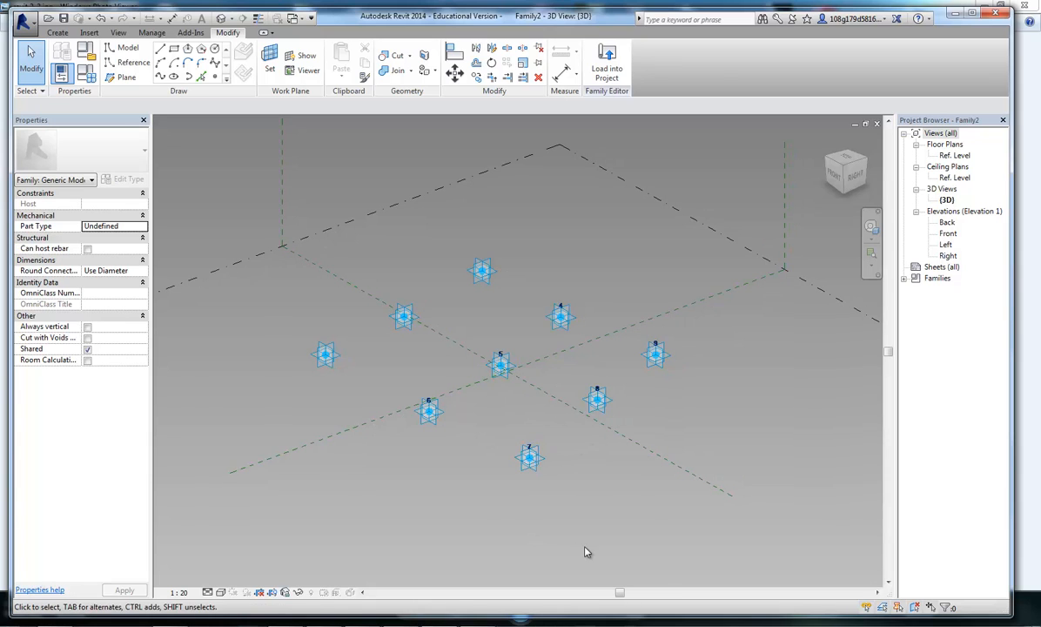
middle_click_drag(476, 526, 479, 527)
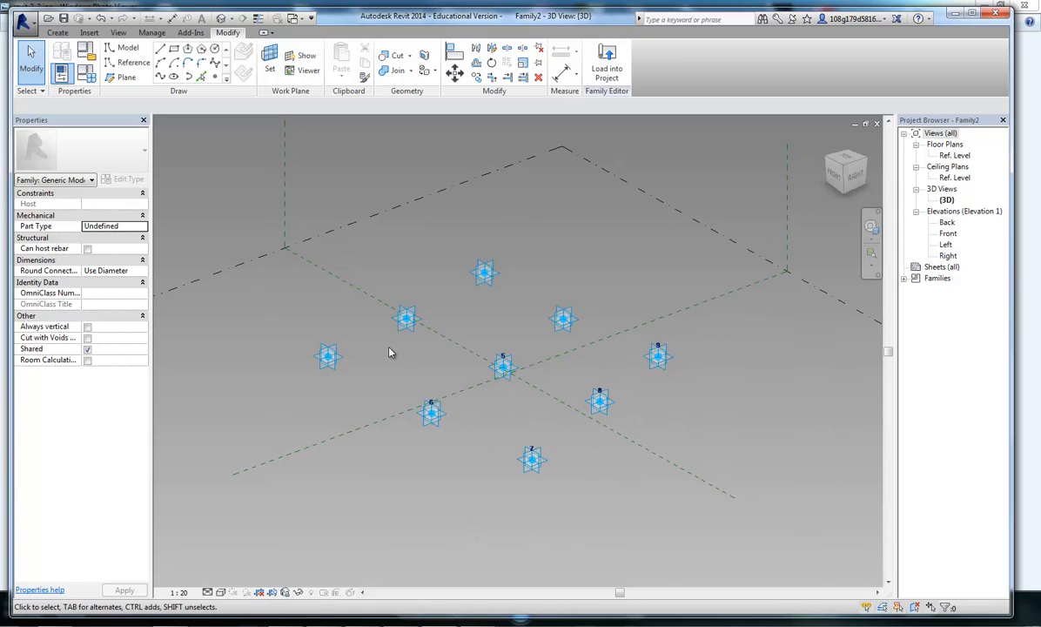
- Draw a spline through adaptive points 1, 2 and 3
left_click(329, 358)
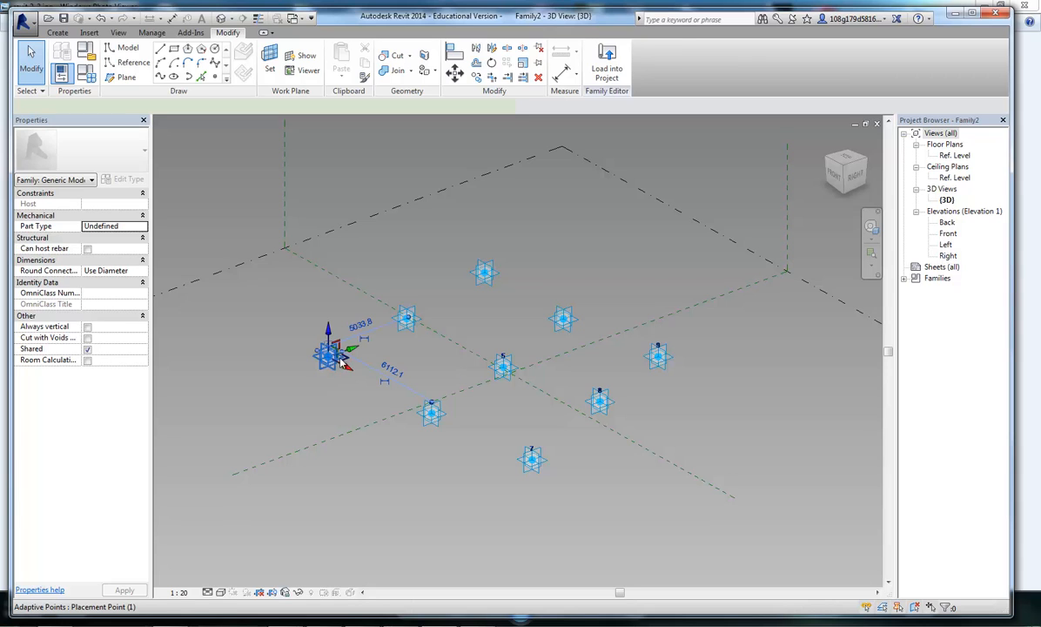
left_click(407, 320, "ctrl")
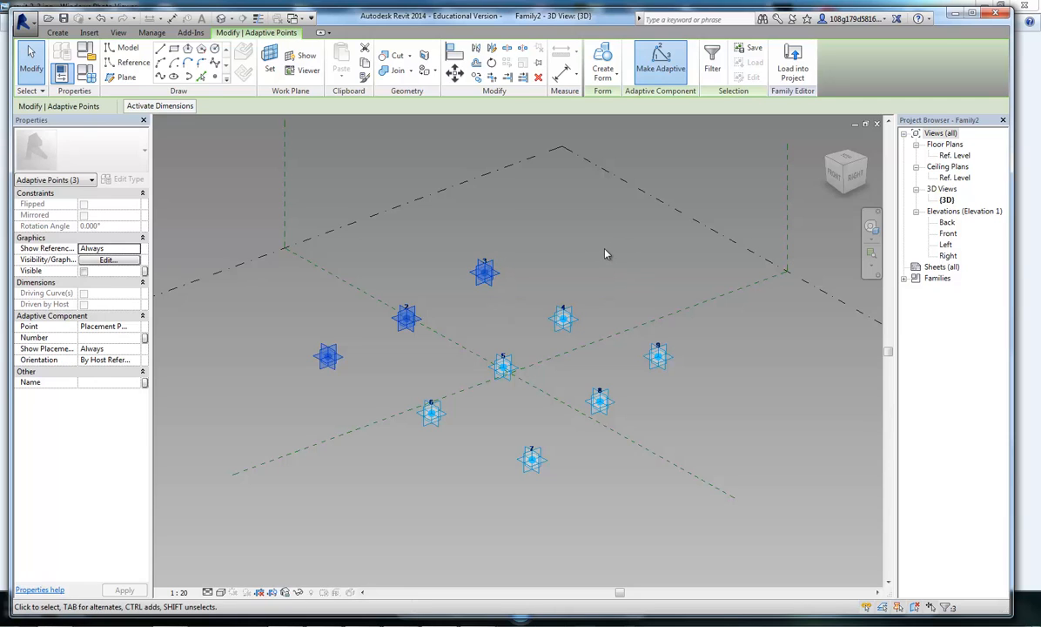
left_click(161, 78)
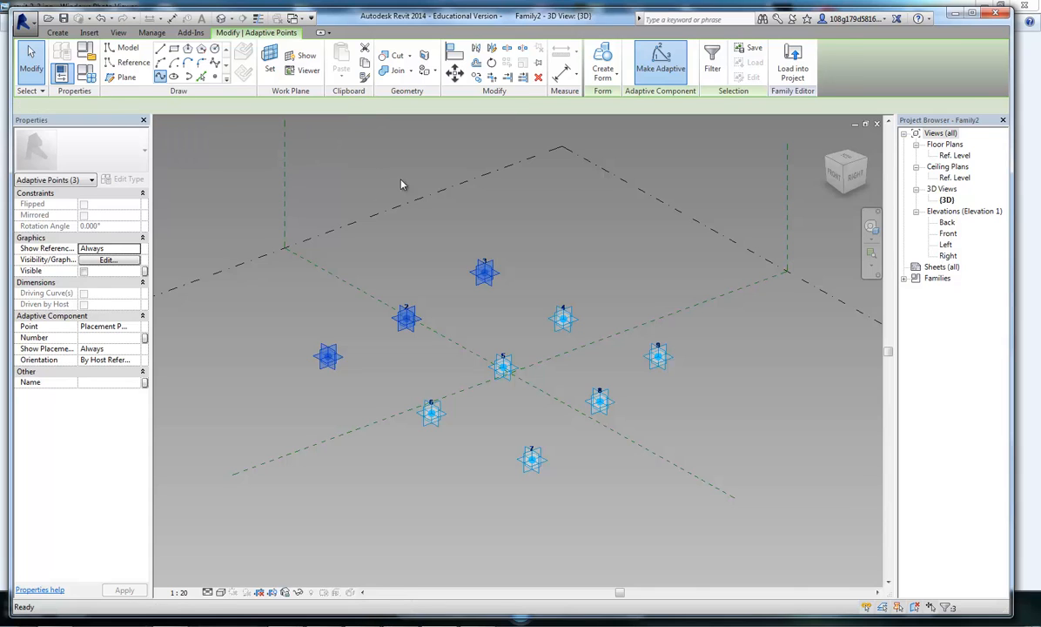
left_click(430, 213)
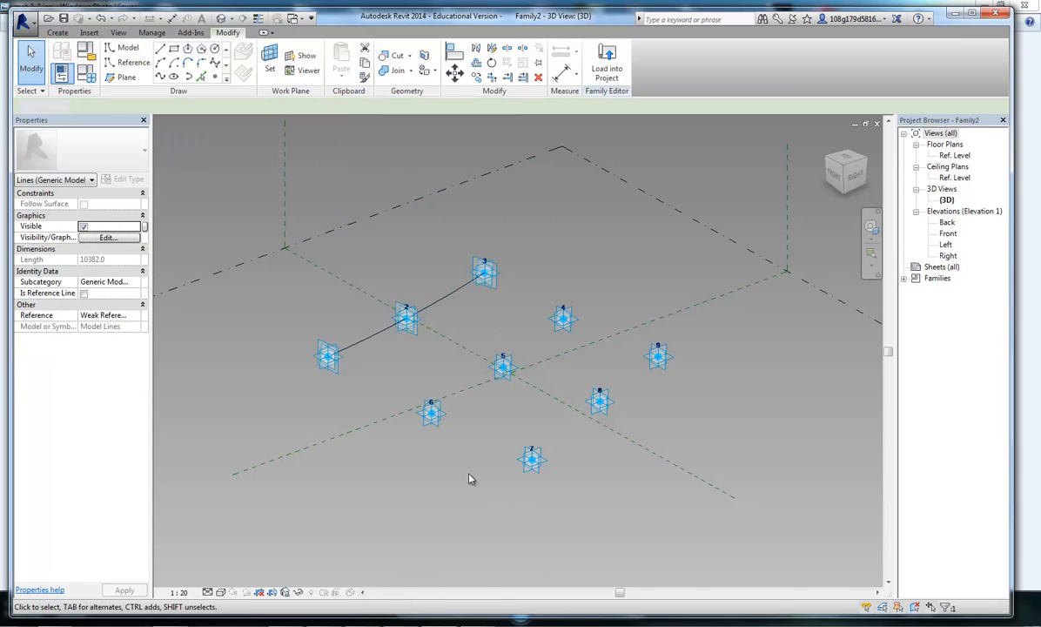
- Draw a spline through adaptive points 6, 5 and 4
left_click(431, 414)
left_click(502, 366, "ctrl")
left_click(564, 318, "ctrl")
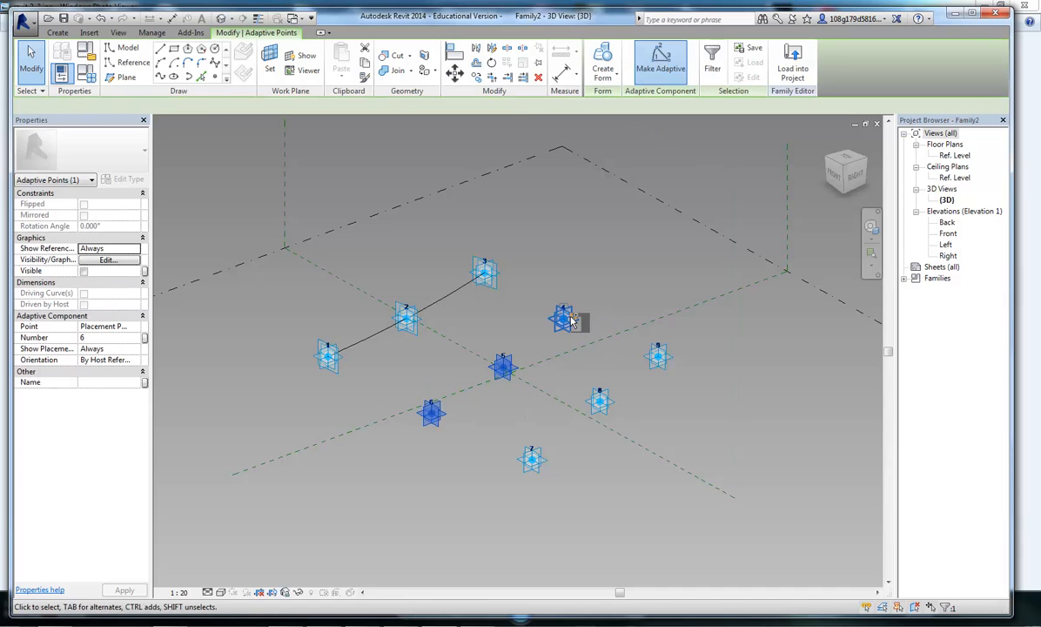
left_click(173, 62)
- Draw a spline through adaptive points 7, 8 and 9
left_click(532, 461)
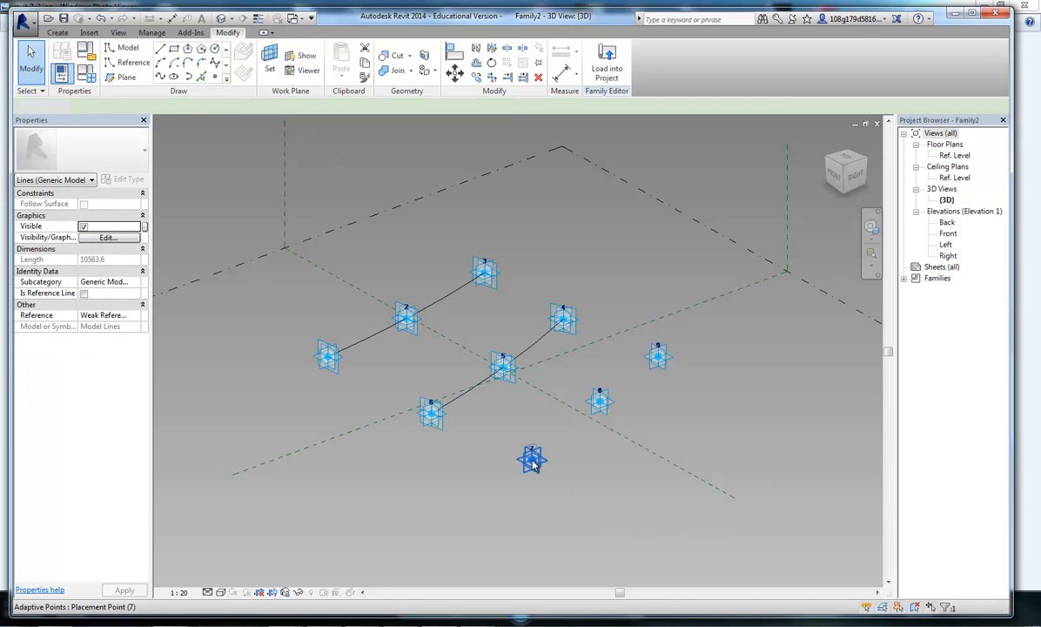
left_click(599, 404, "ctrl")
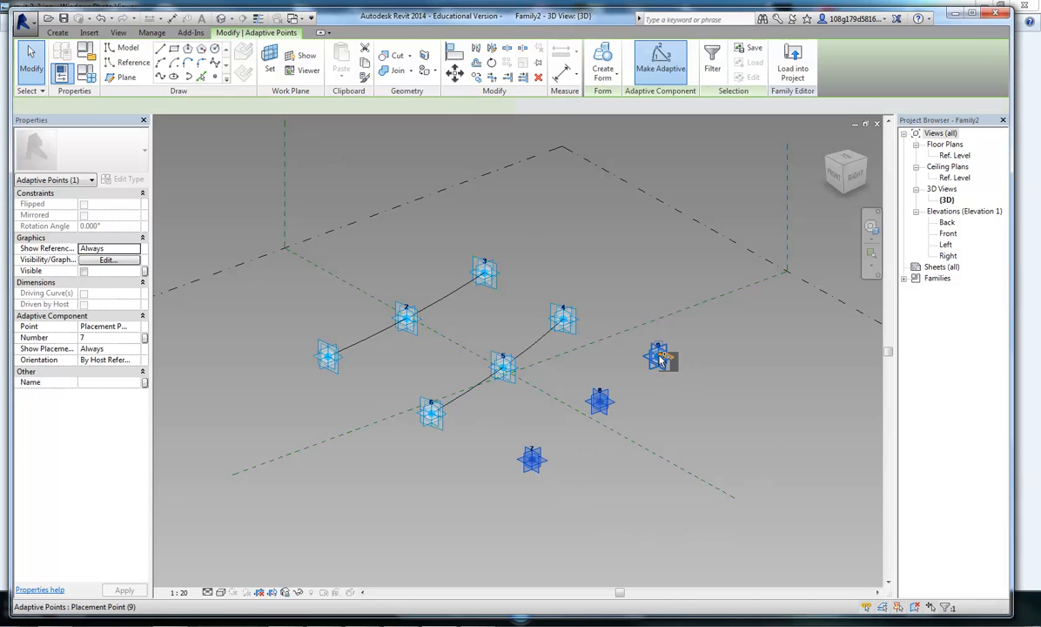
left_click(658, 357, "ctrl")
left_click(161, 77)
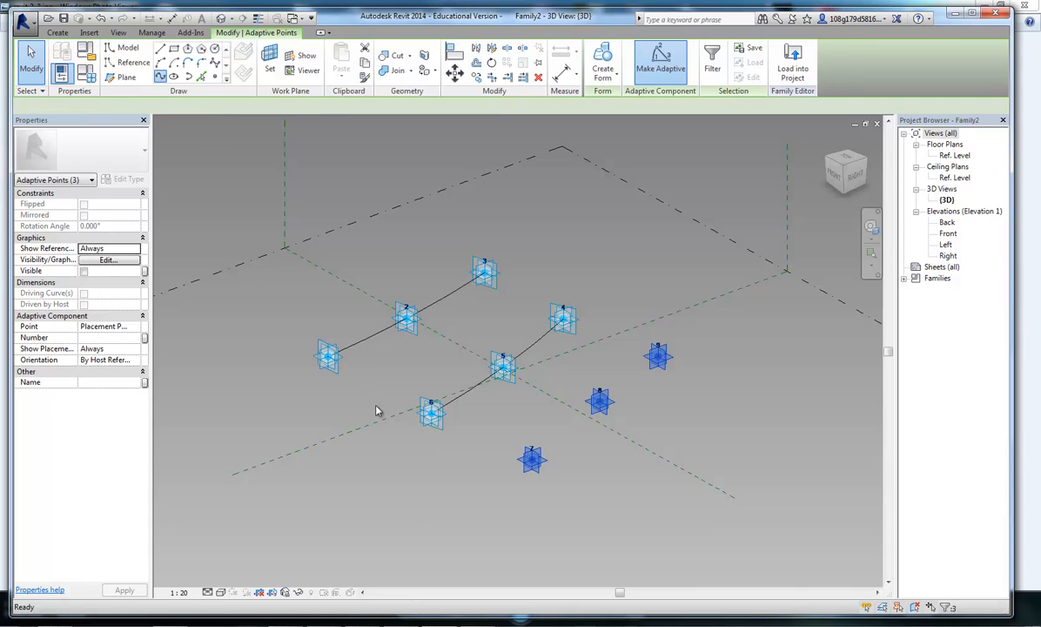
left_click(501, 259)
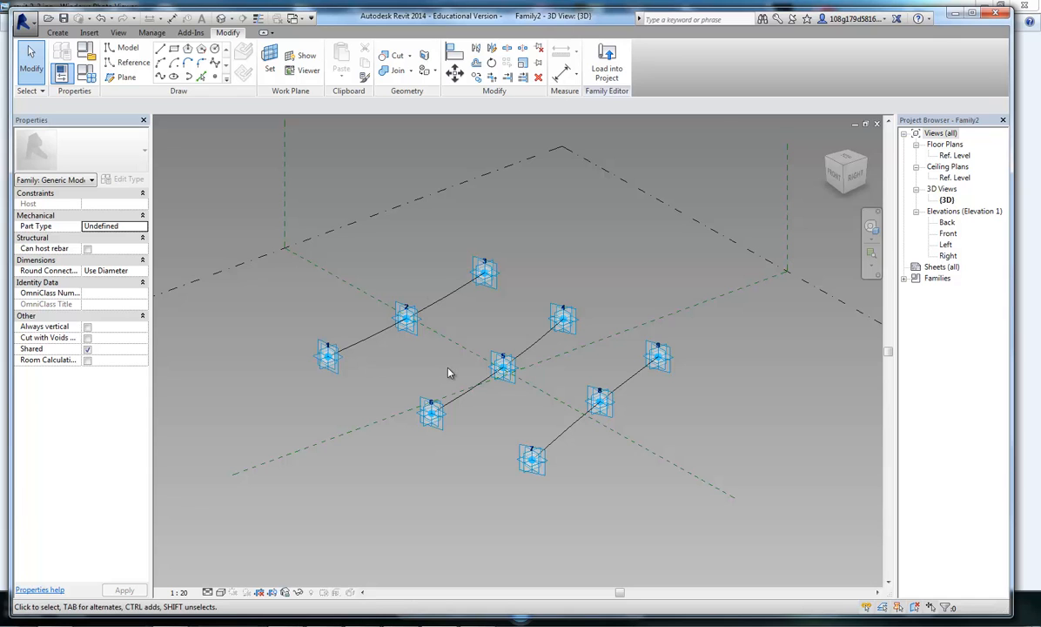
- Raise adaptive points 1 and 3 vertically so the first spline bows between its ends
middle_click_drag(448, 372, 448, 333, "shift")
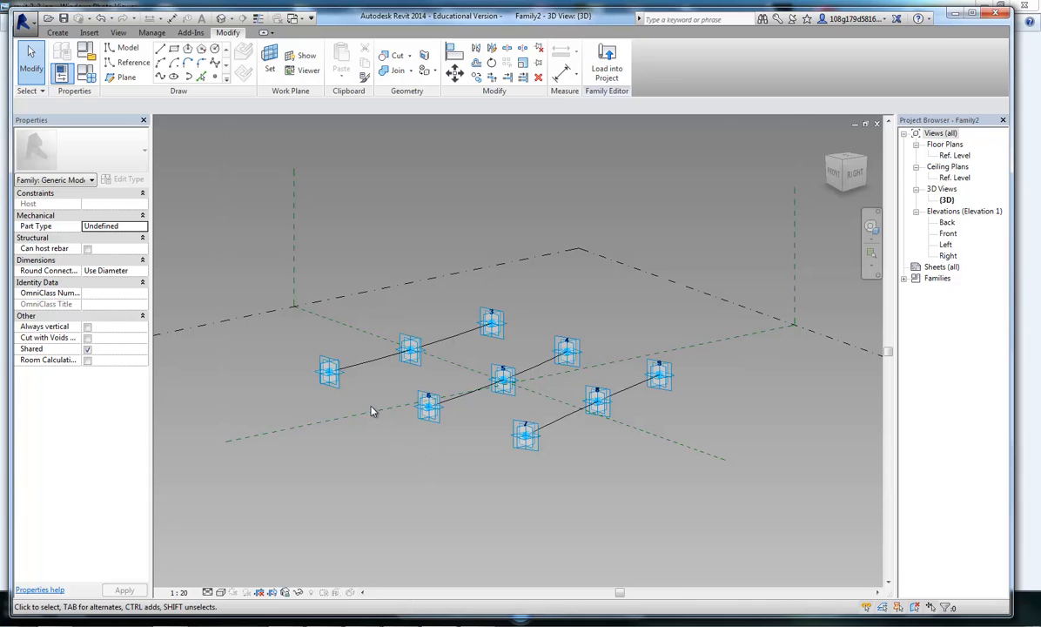
left_click_drag(340, 392, 334, 287)
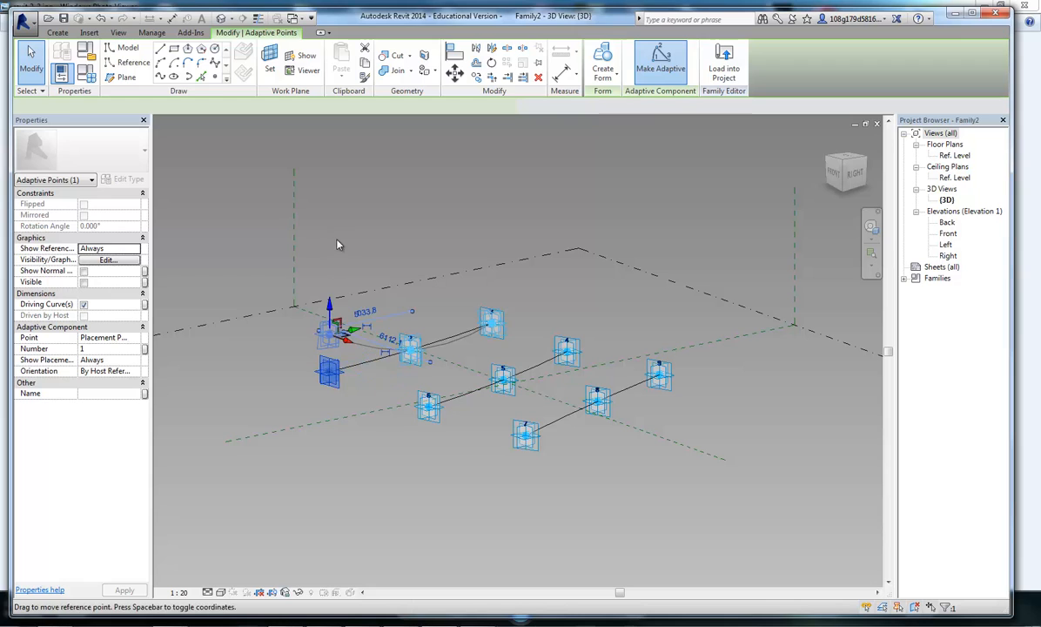
left_click(463, 278)
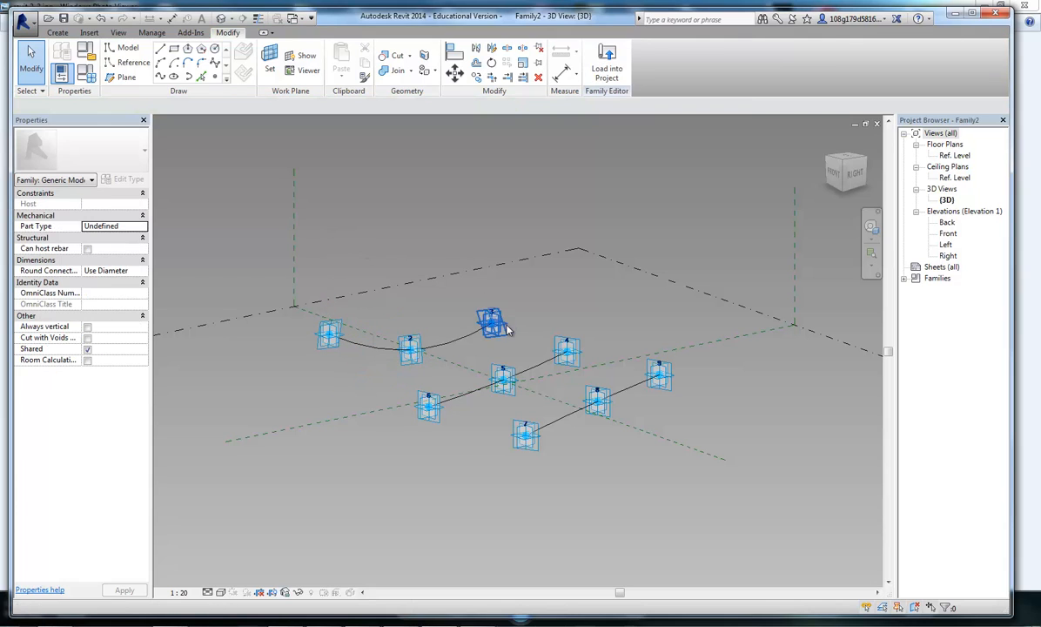
left_click(493, 321)
left_click_drag(492, 299, 492, 261)
left_click(630, 377)
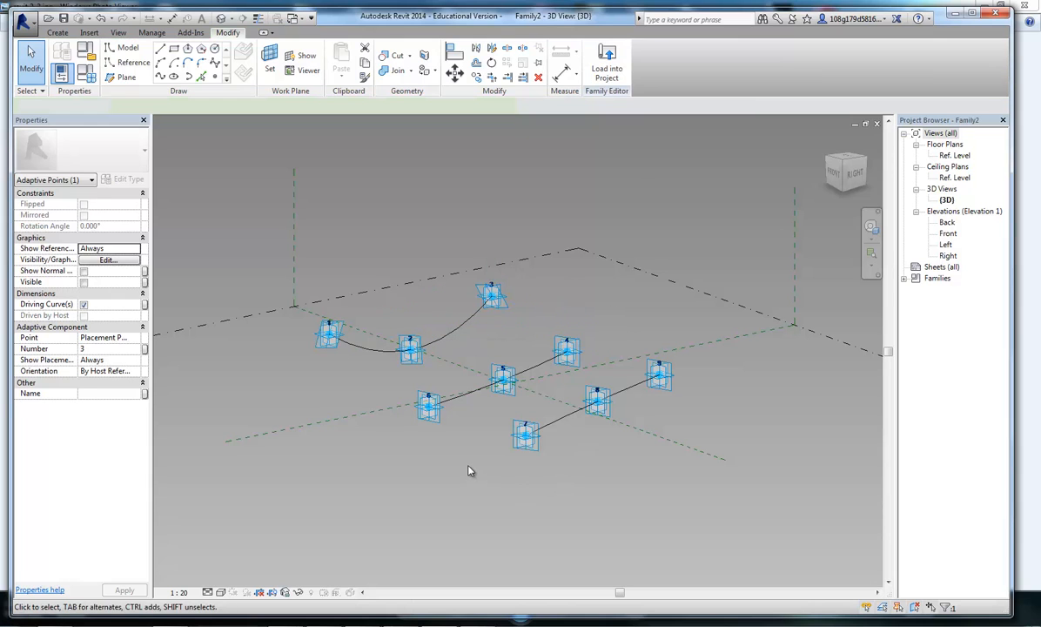
- Raise adaptive points 6 and 4 vertically, point 4 more than point 6, to curve the middle spline
left_click(428, 405)
left_click_drag(428, 376, 431, 365)
left_click(481, 455)
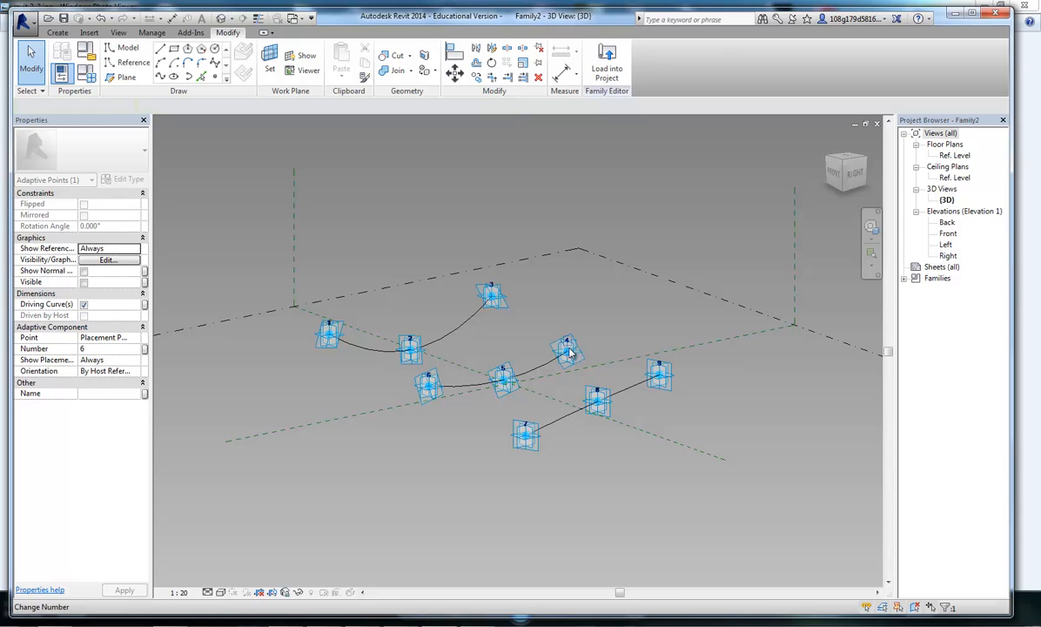
left_click(567, 351)
left_click_drag(567, 327, 567, 287)
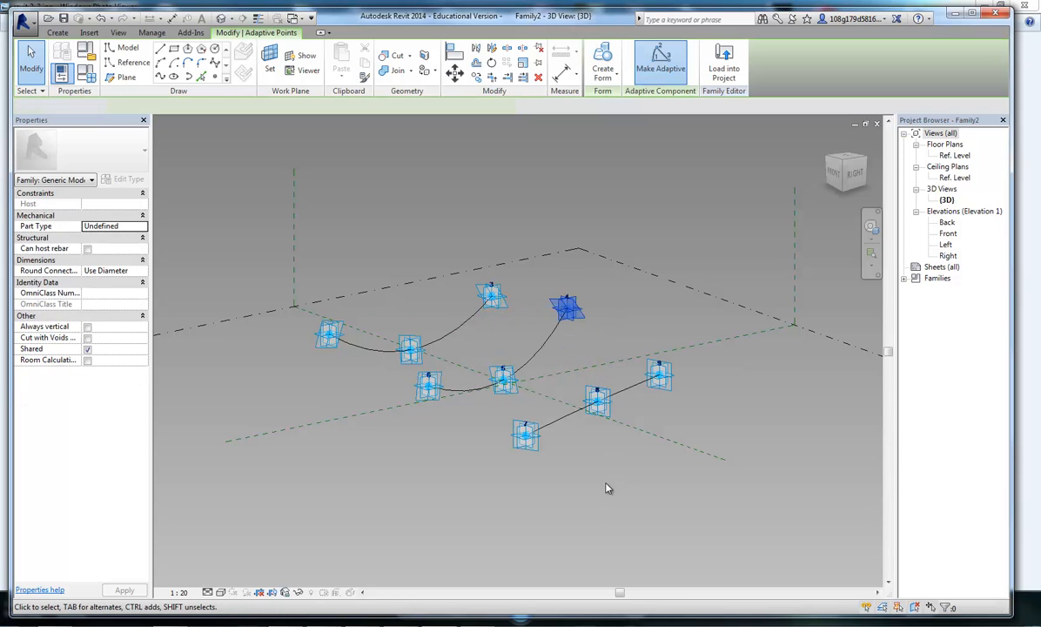
left_click(610, 486)
- Lower adaptive point 7 and raise adaptive point 9 vertically at the ends of the third spline
left_click(526, 431)
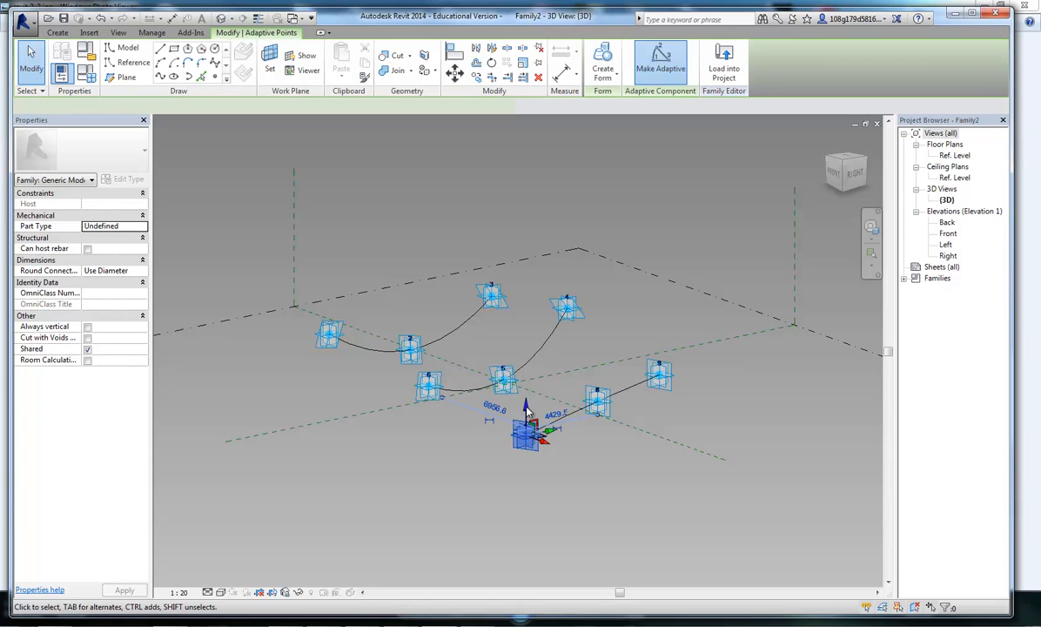
left_click(525, 422)
left_click(623, 472)
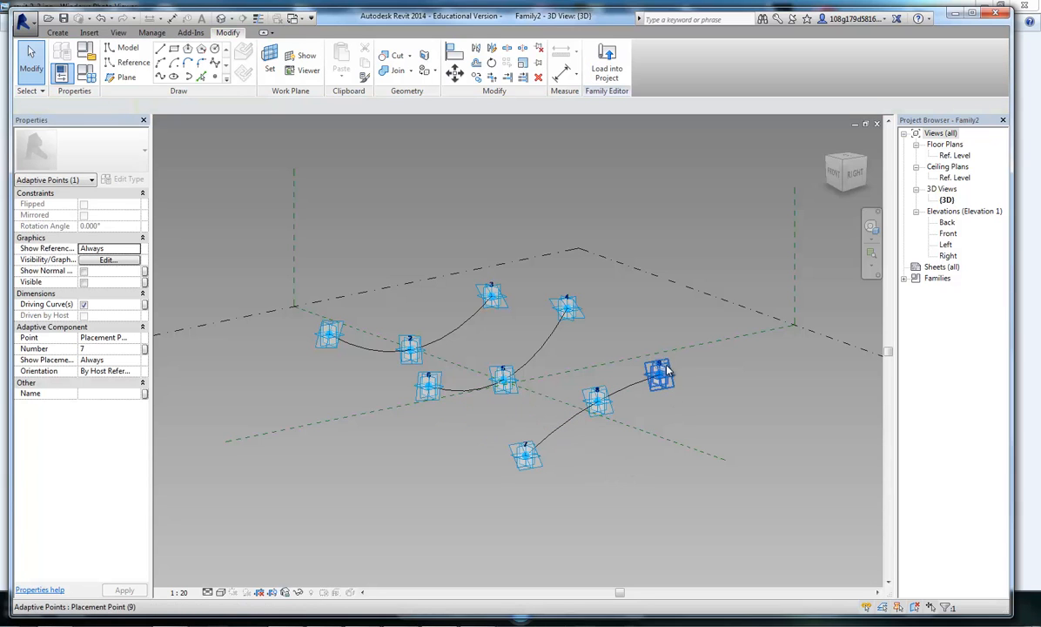
left_click(659, 373)
left_click_drag(659, 348, 659, 333)
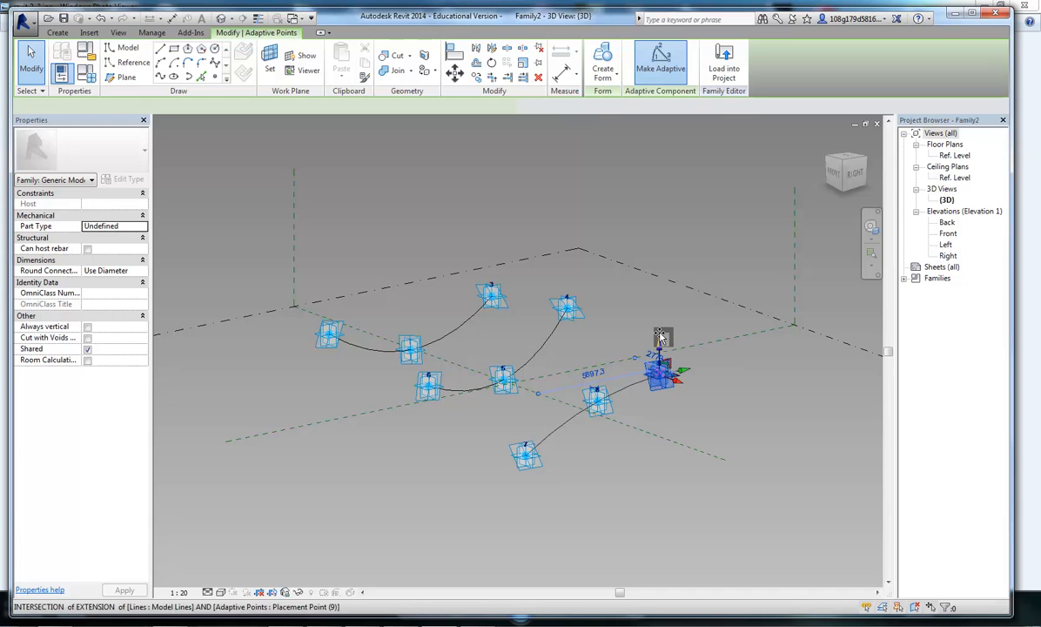
left_click(712, 424)
- Select the three splines and create a lofted surface form from them
middle_click_drag(710, 425, 709, 452, "shift")
scroll(540, 302, "up", 2)
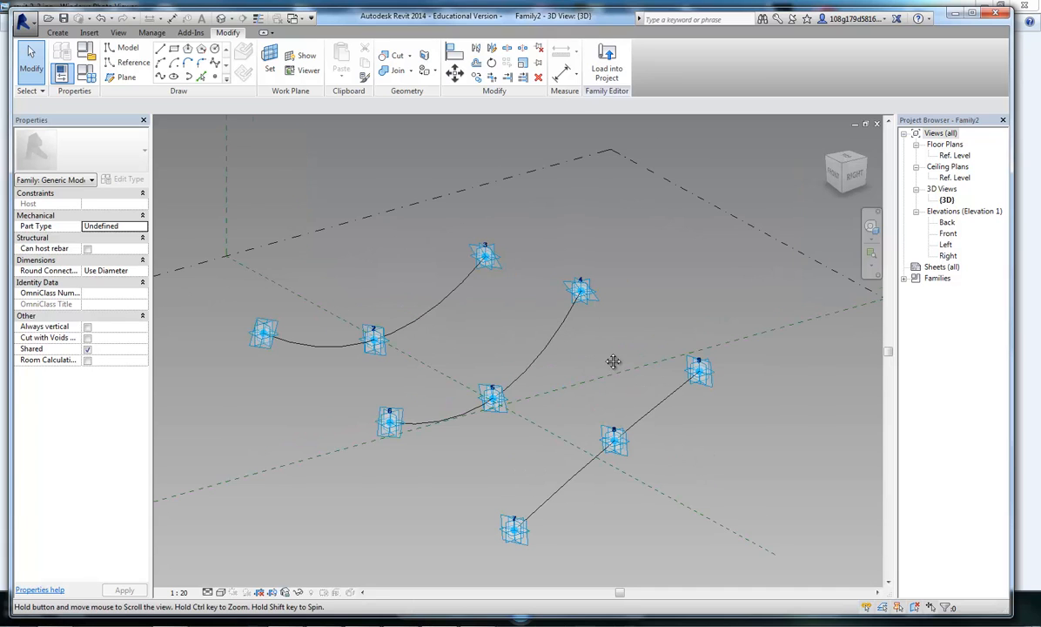
middle_click_drag(537, 356, 562, 339)
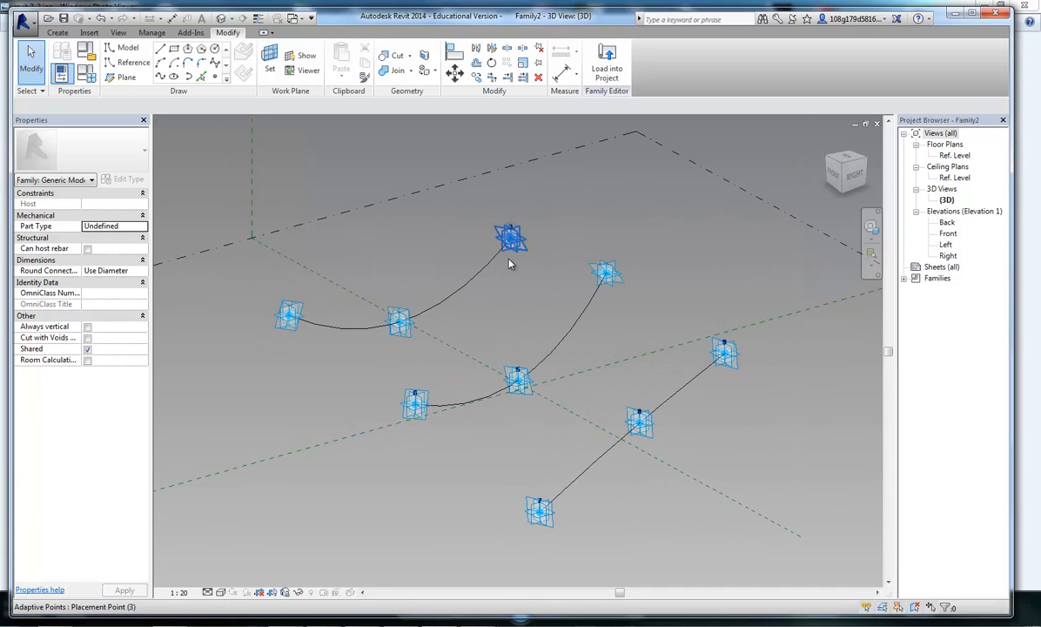
left_click(481, 265)
left_click(558, 336, "ctrl")
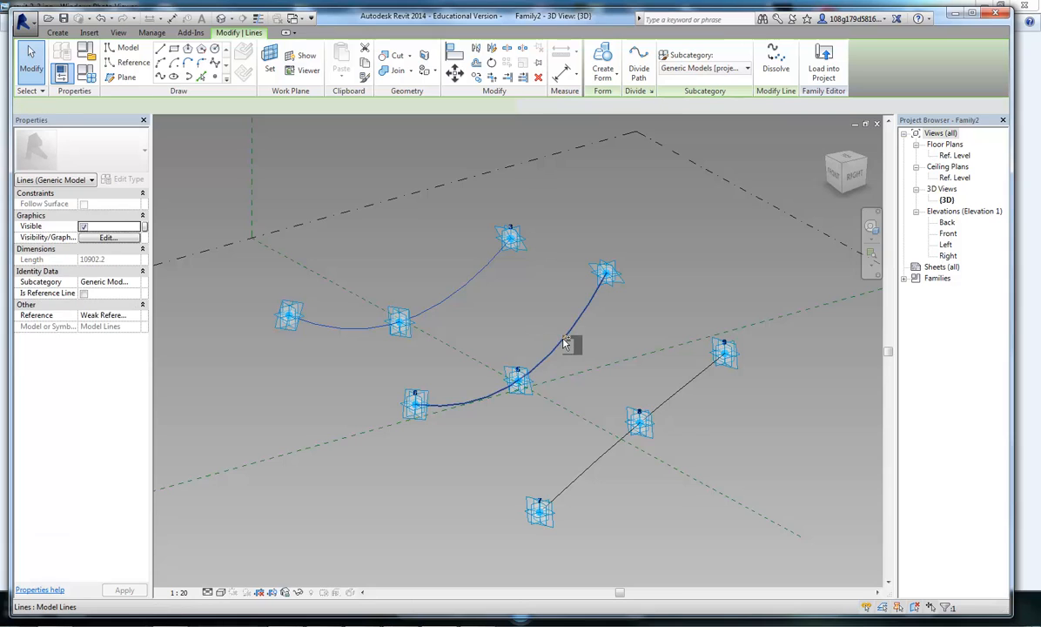
left_click(679, 393, "ctrl")
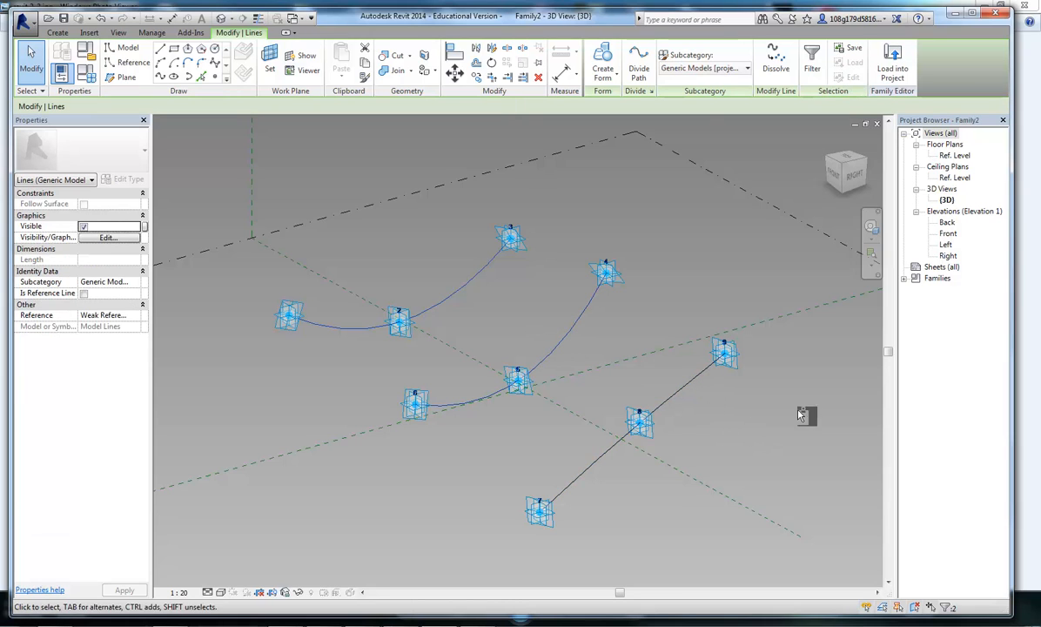
left_click(603, 59)
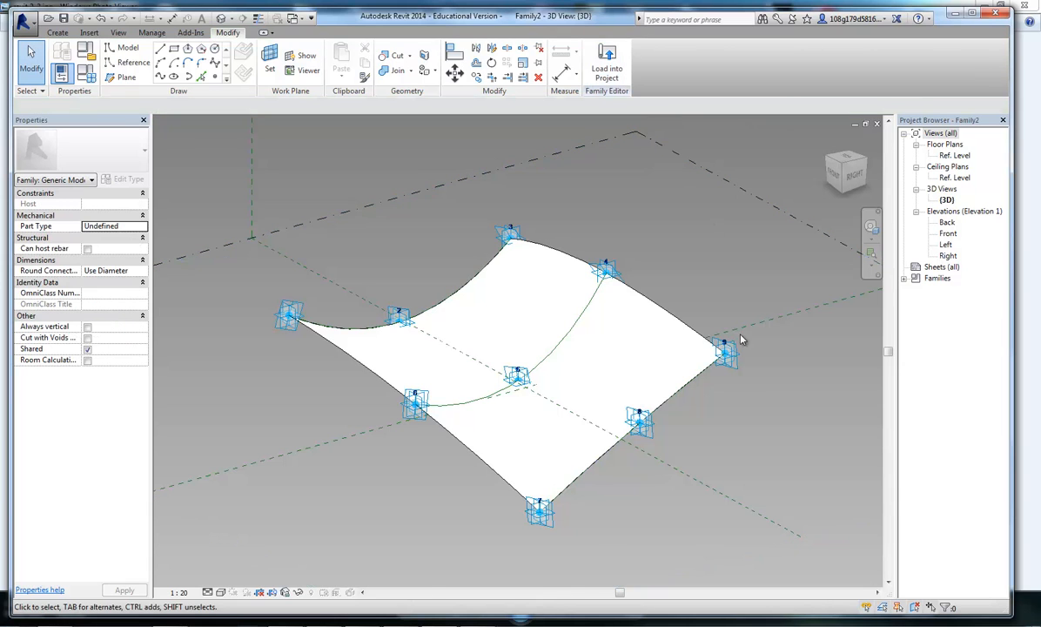
- Lower adaptive point 1 vertically to flex that corner of the surface, and inspect the reshaped form from the side
middle_click_drag(738, 441, 735, 406, "shift")
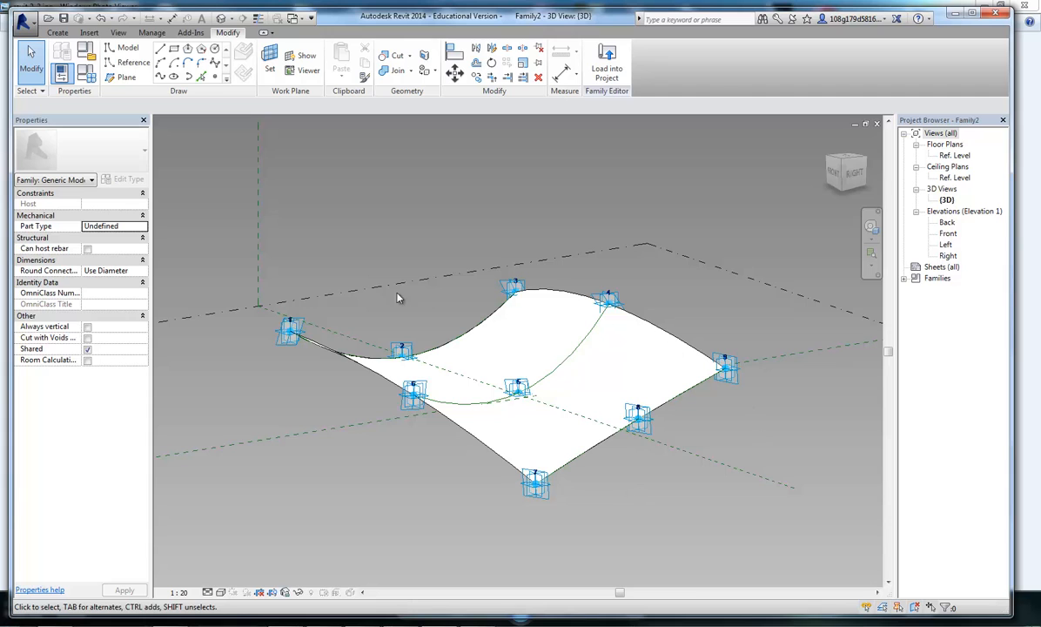
left_click(291, 329)
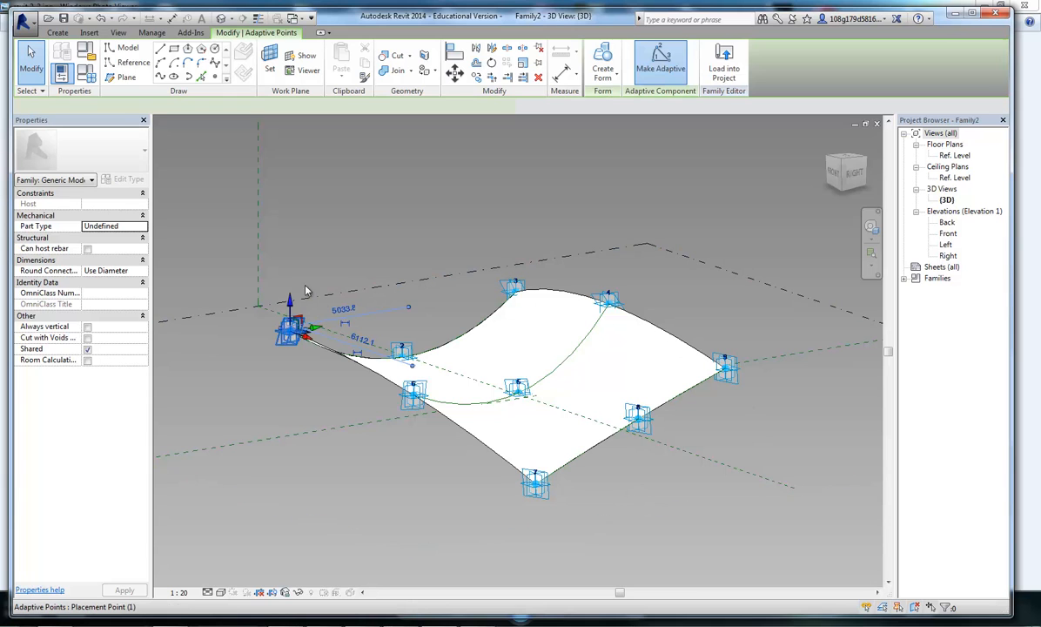
left_click_drag(291, 302, 290, 387)
left_click(318, 253)
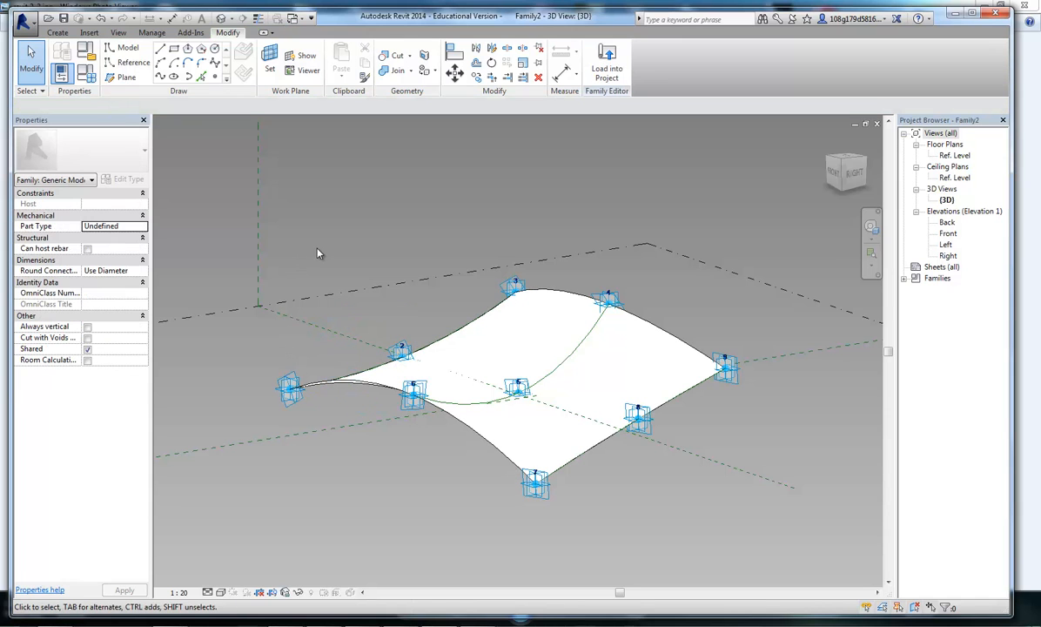
middle_click_drag(530, 406, 412, 443, "shift")
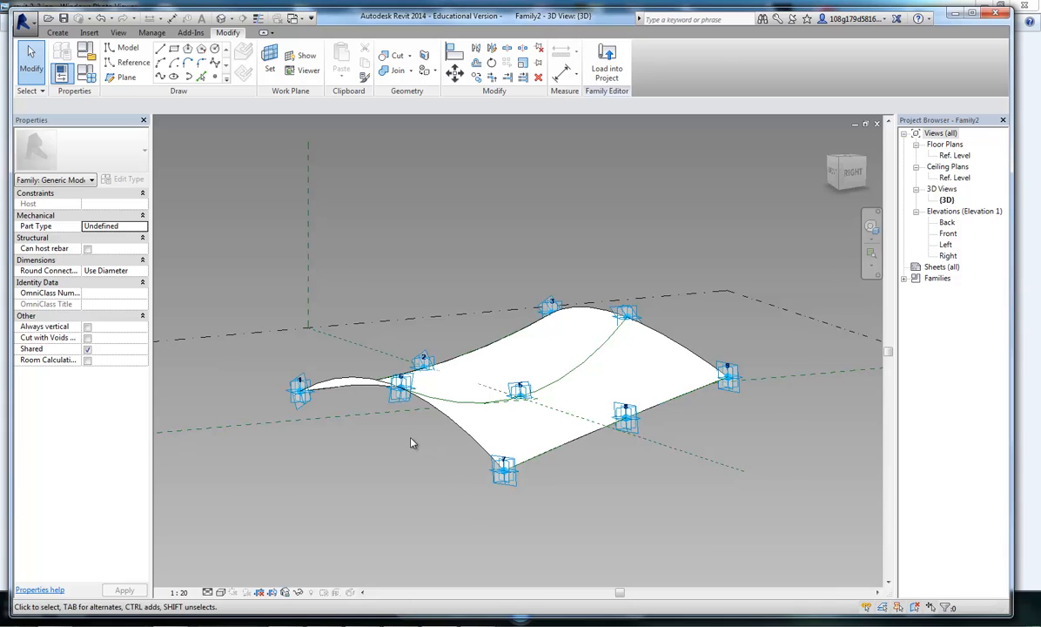
middle_click_drag(549, 176, 568, 157)
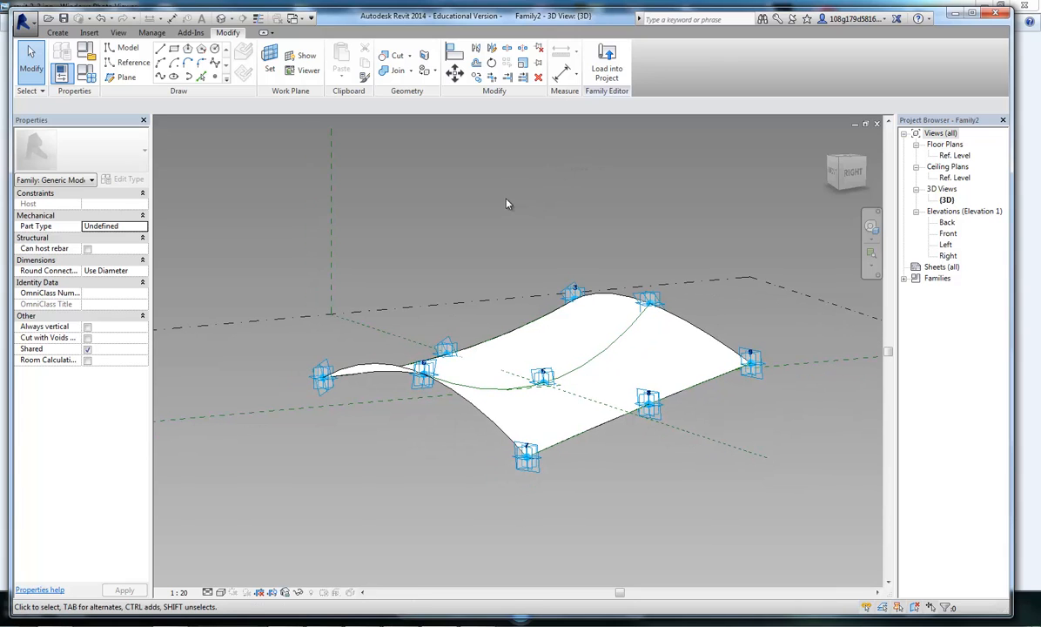
- Save the family on the Desktop under the name flex sheet
left_click(34, 27)
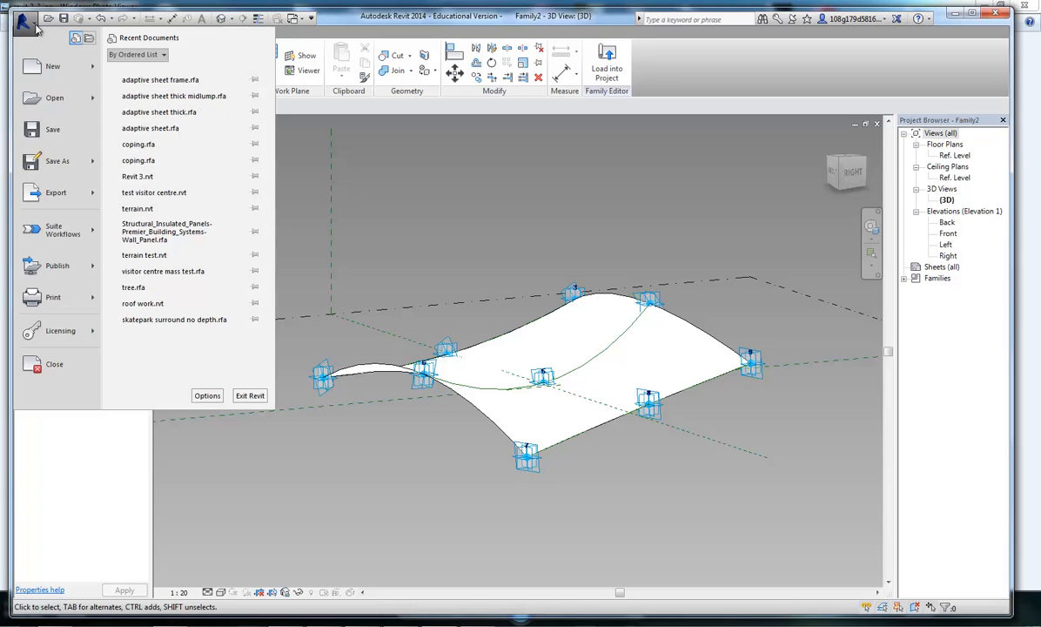
mouse_move(57, 161)
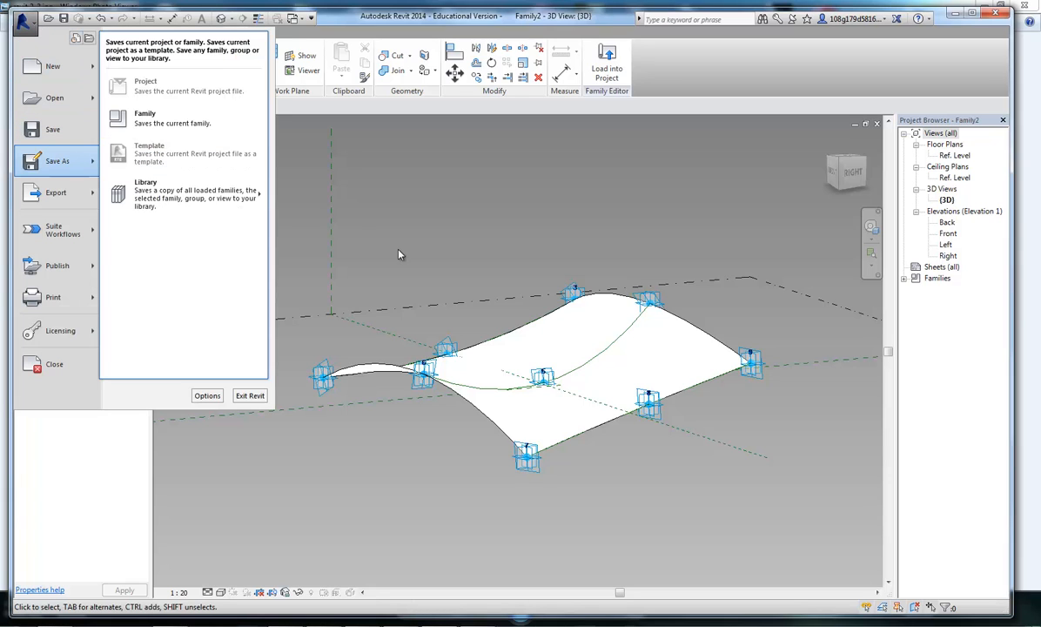
left_click(405, 178)
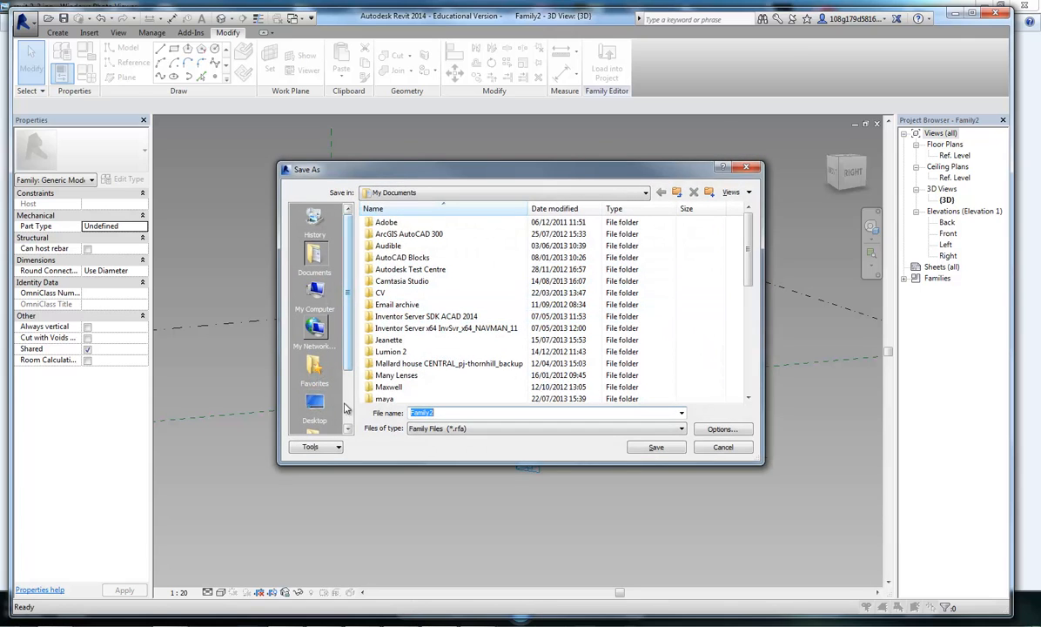
left_click(314, 404)
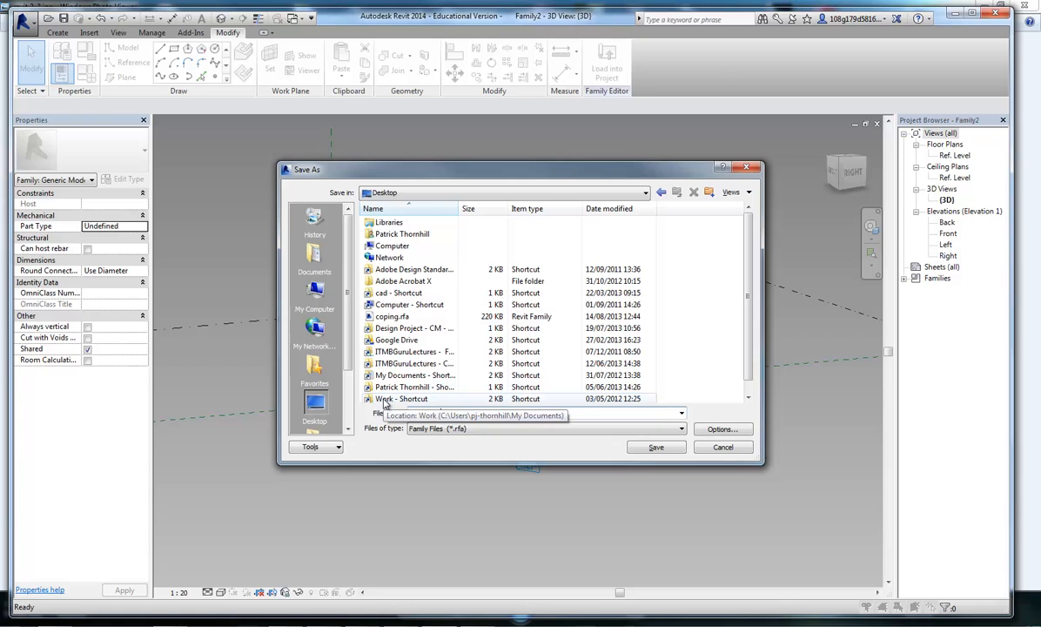
left_click(657, 447)
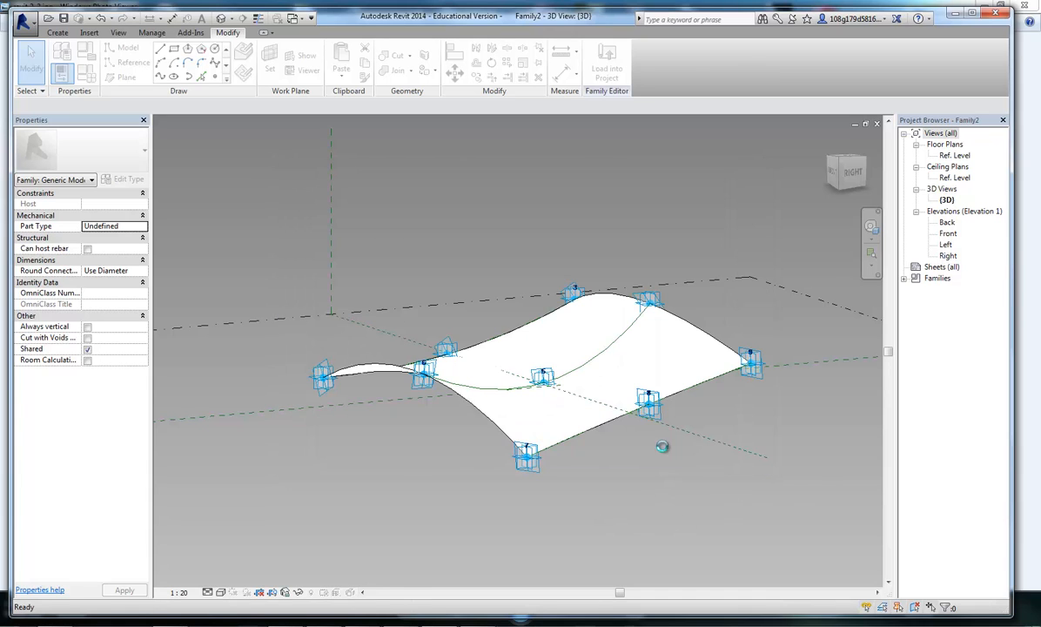
- Load flex sheet into the Family1 mass and place one instance on nine grid nodes at the divided surface's upper-left corner
left_click(615, 74)
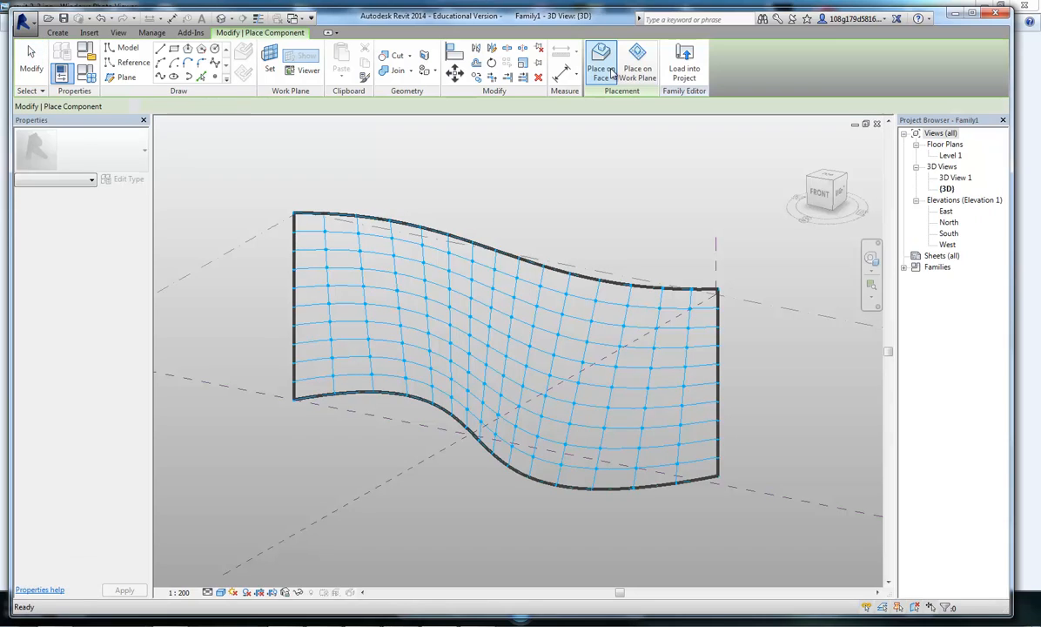
left_click(611, 74)
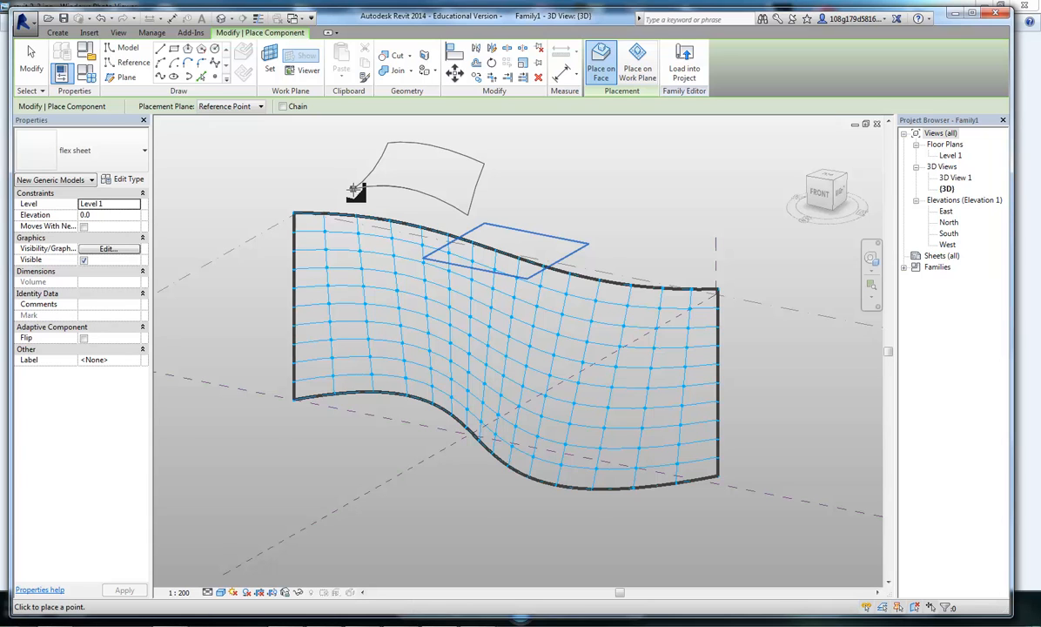
scroll(354, 190, "up", 3)
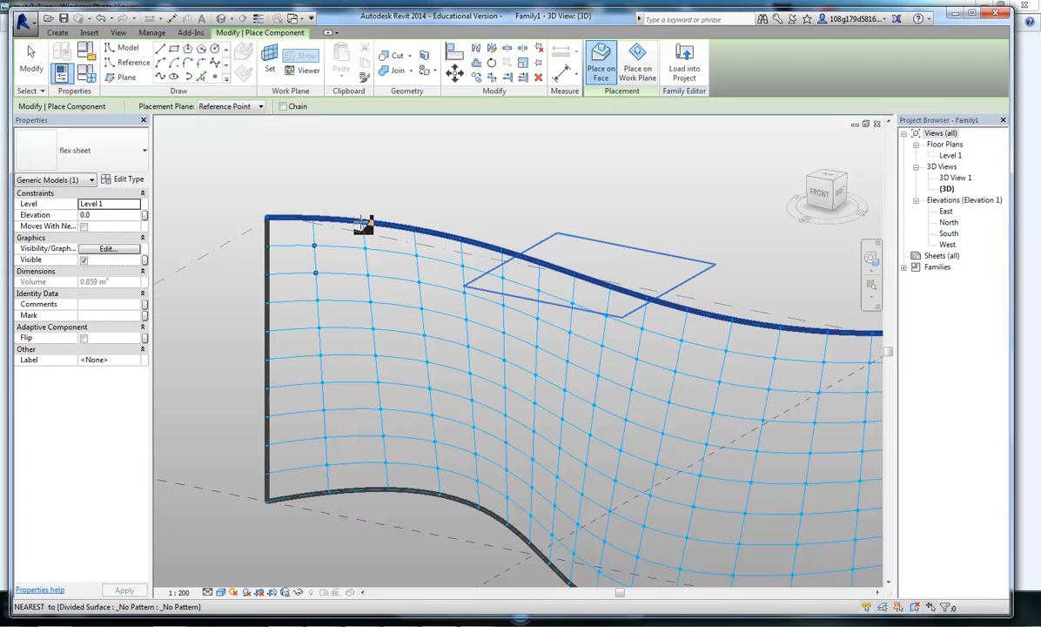
left_click(370, 277)
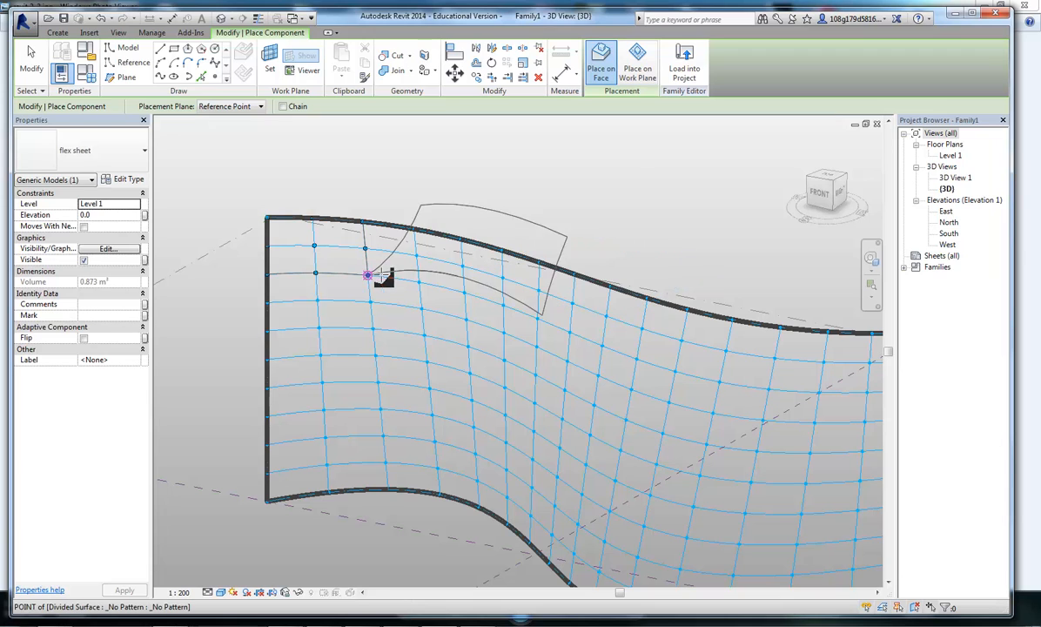
key("Escape")
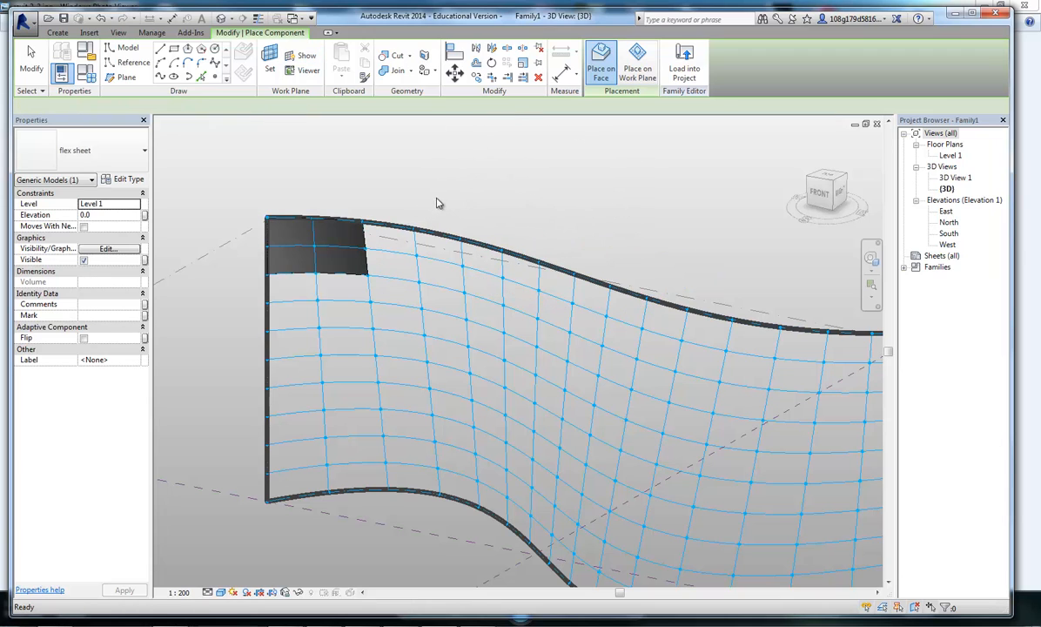
key("Escape")
- Repeat the placed flex sheet component across the whole divided surface
middle_click_drag(577, 231, 416, 193, "shift")
scroll(361, 191, "up", 5)
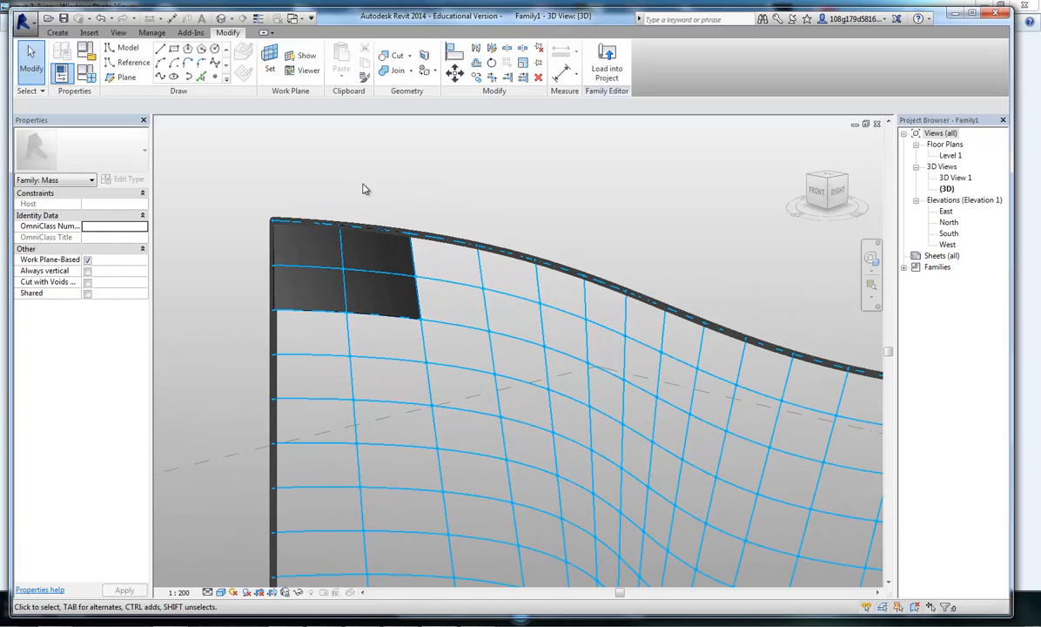
scroll(363, 185, "down", 1)
scroll(468, 189, "down", 1)
middle_click_drag(519, 204, 474, 194)
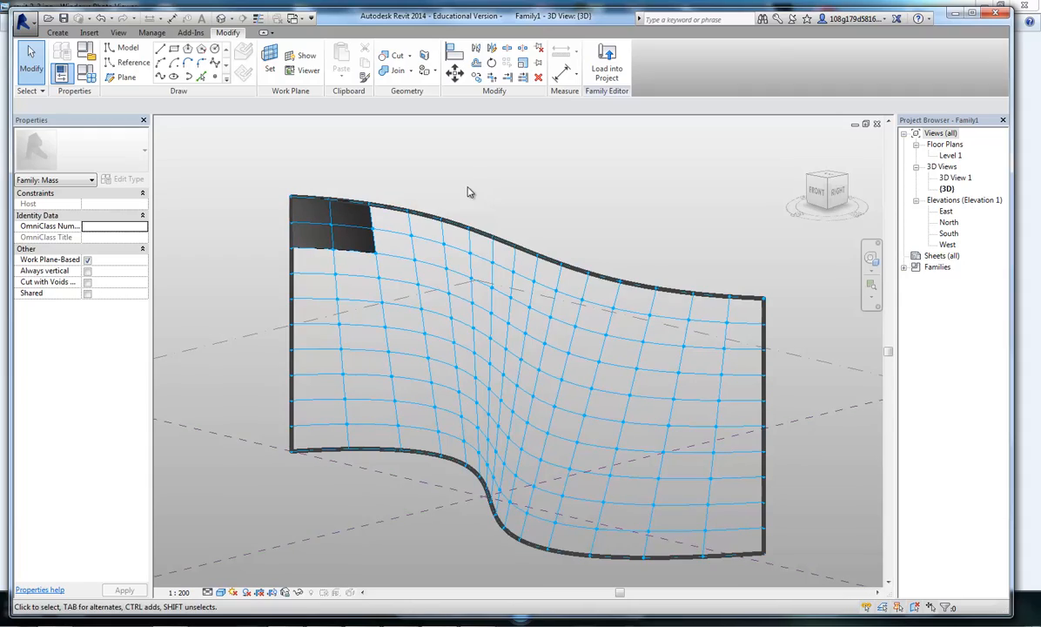
middle_click_drag(396, 193, 297, 211, "shift")
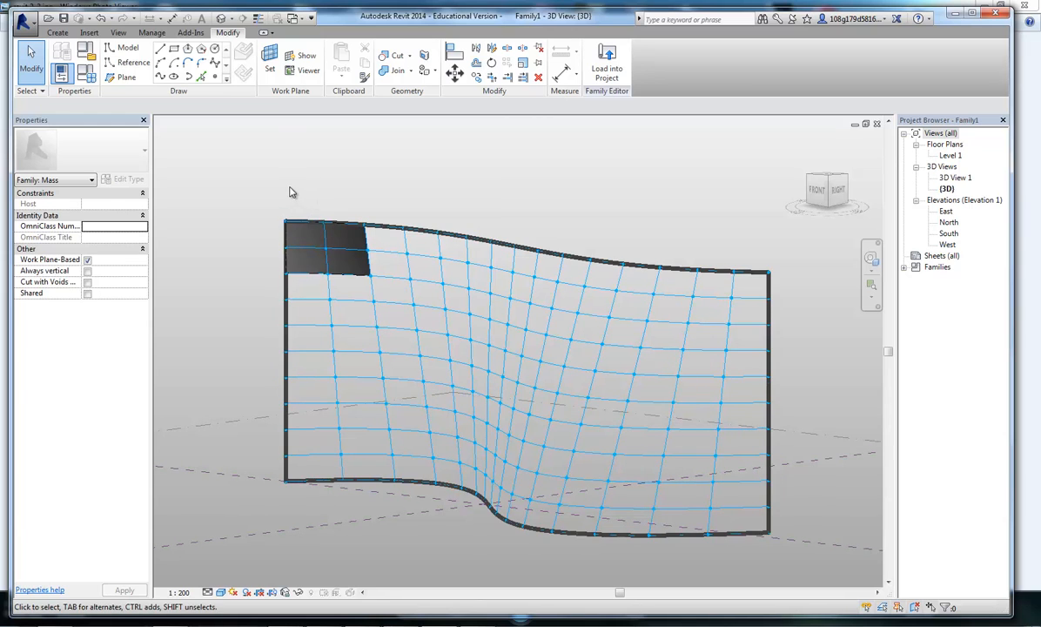
middle_click_drag(410, 190, 490, 144, "shift")
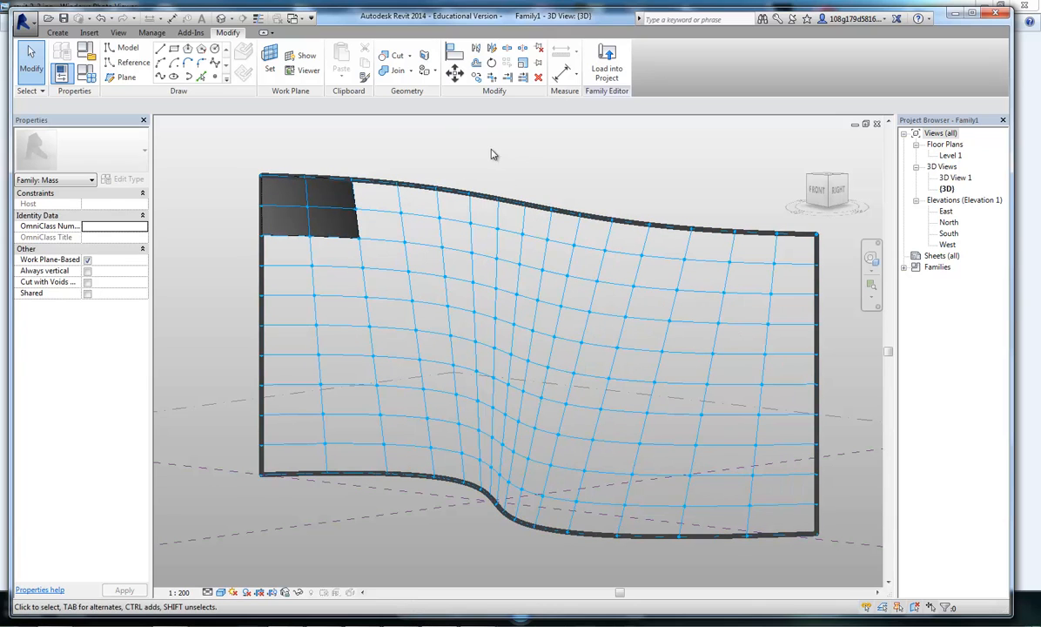
left_click(353, 193)
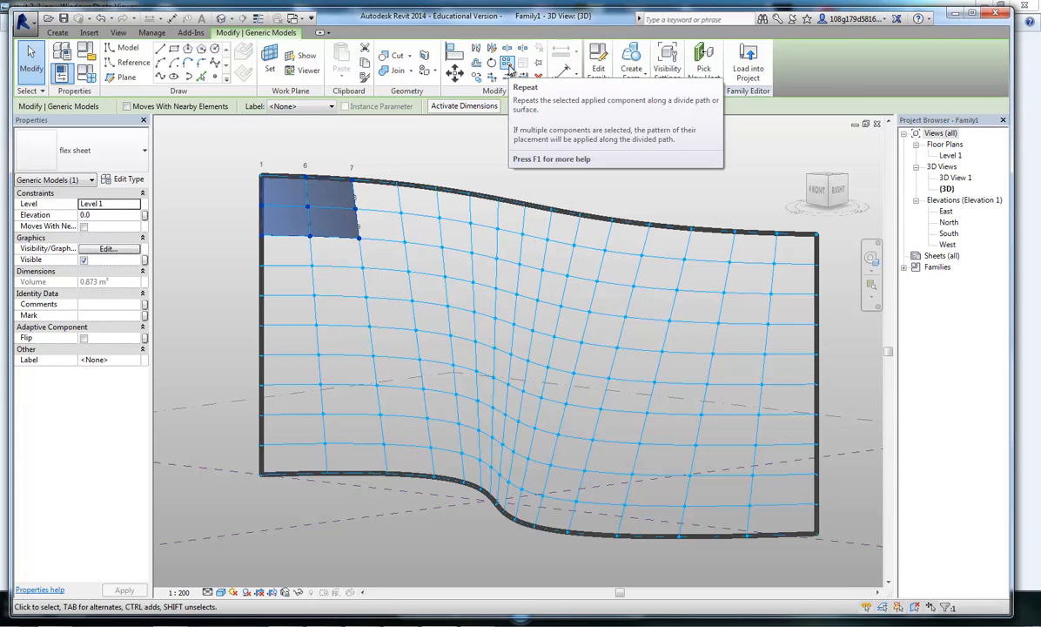
left_click(507, 66)
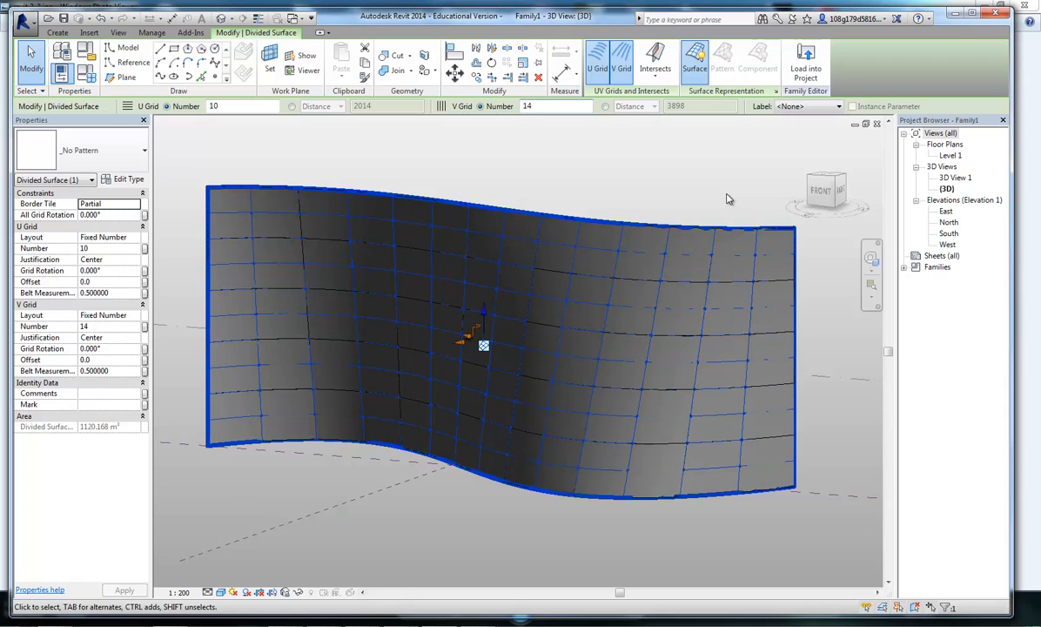
left_click(641, 172)
- Edit the profile along the mass form's base, pulling its right-hand spline end point outward so the surface flares
middle_click_drag(732, 306, 687, 255)
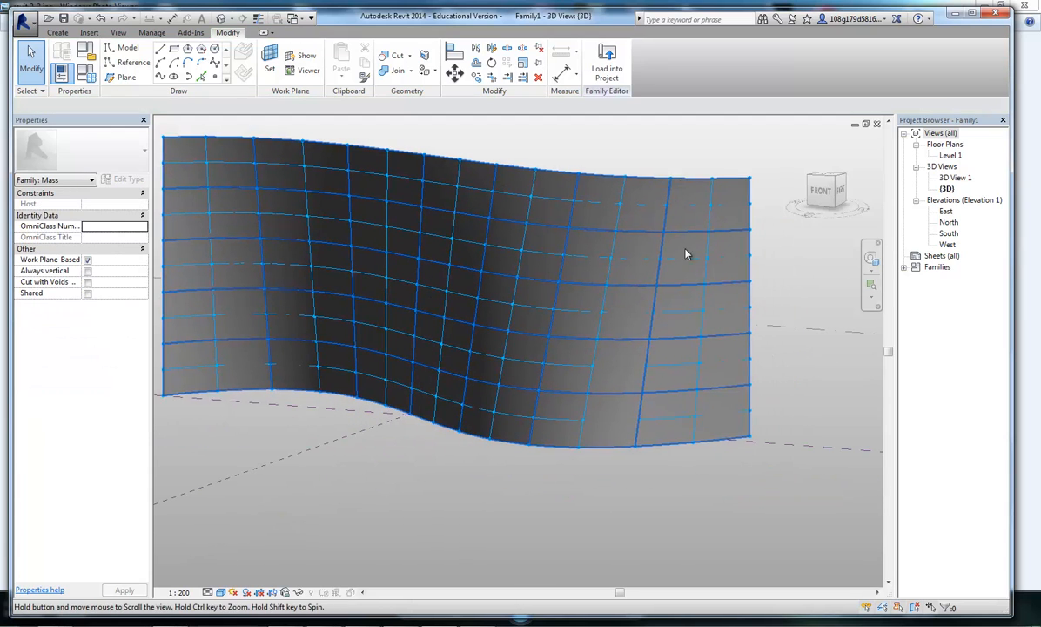
left_click(704, 471)
middle_click_drag(773, 483, 777, 338, "shift")
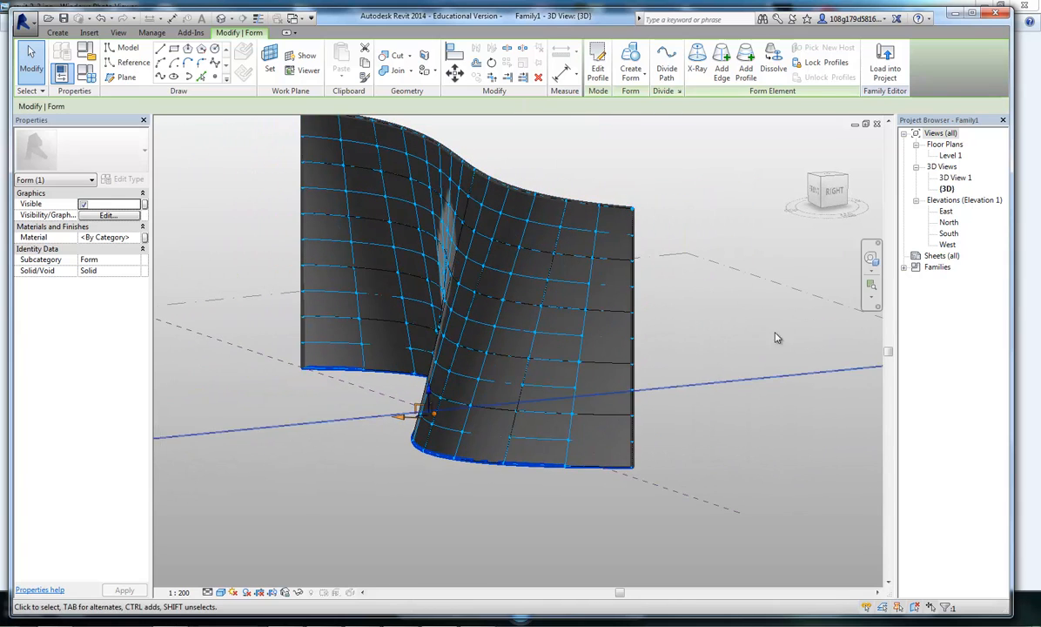
scroll(714, 271, "down", 1)
middle_click_drag(687, 218, 660, 265)
left_click(602, 68)
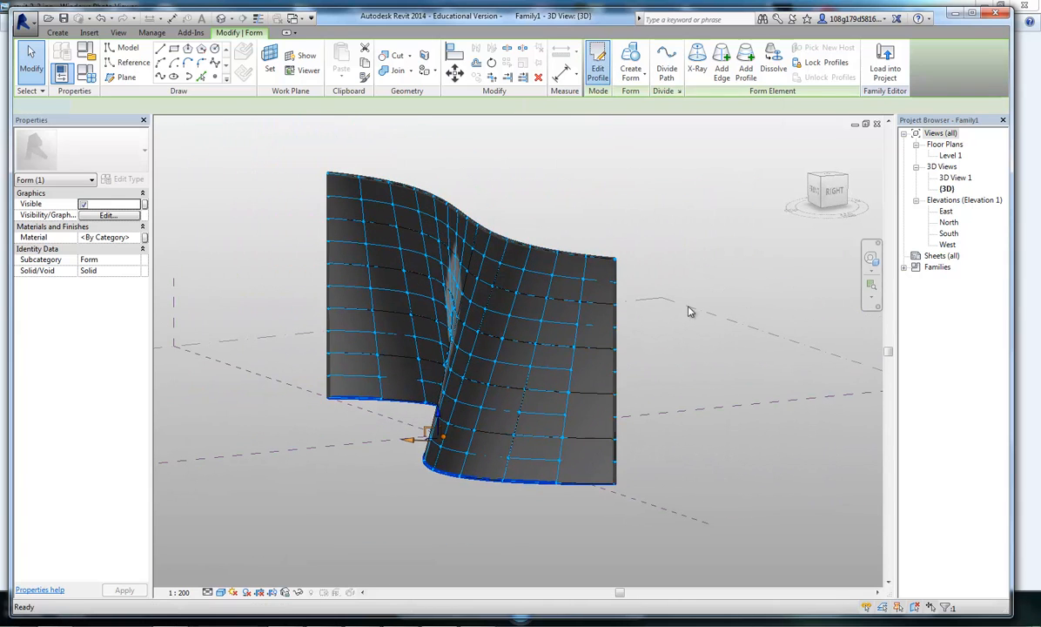
key("Escape")
key("Escape")
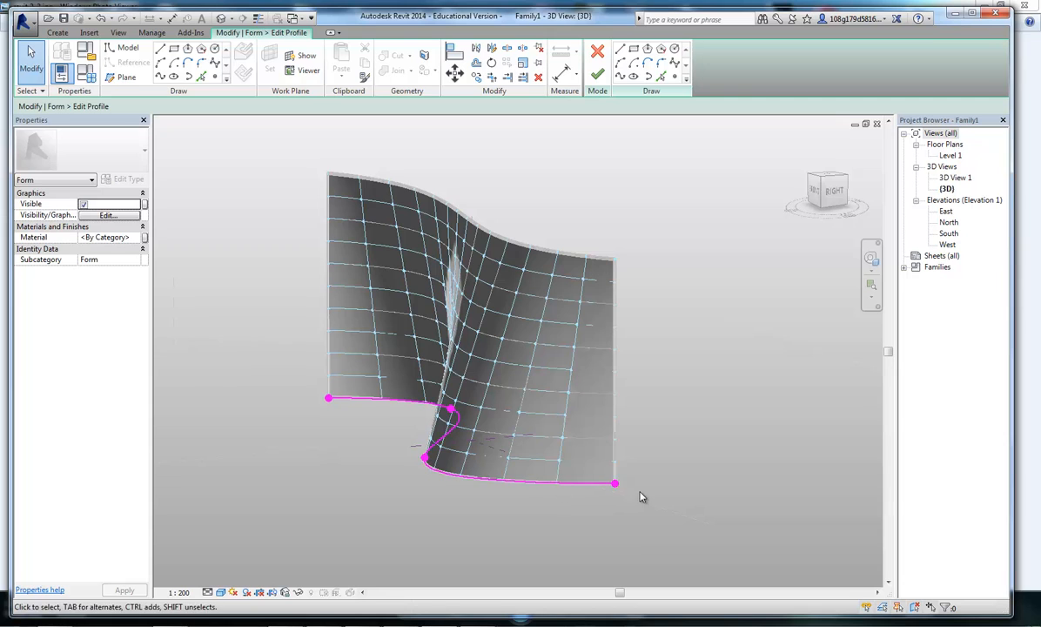
mouse_move(607, 502)
left_mouse_down()
mouse_move(611, 538)
mouse_move(688, 539)
left_mouse_up()
left_click(598, 75)
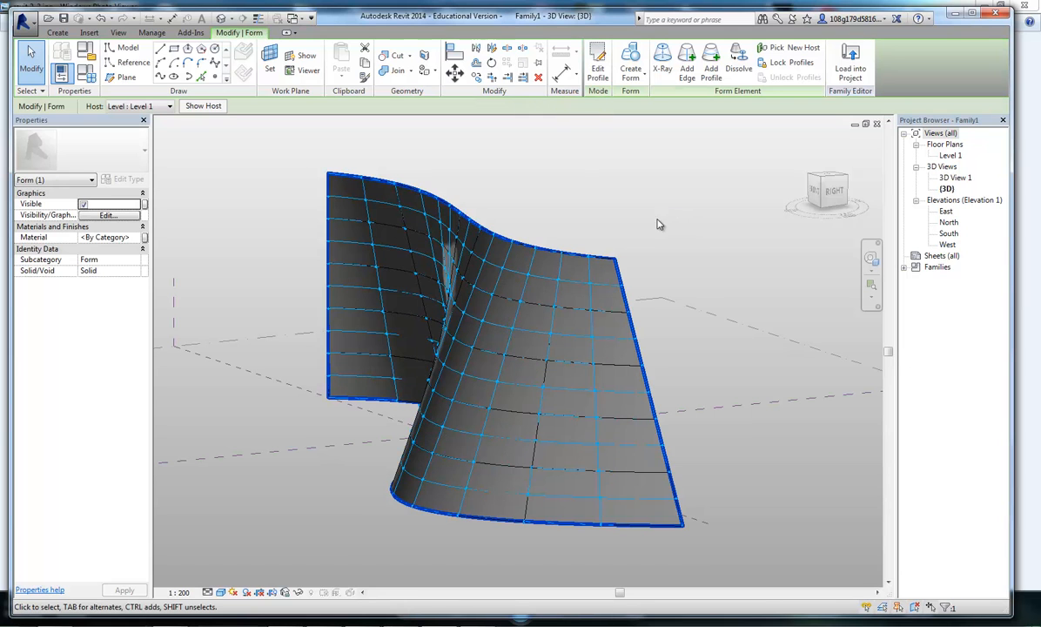
left_click(692, 326)
mouse_move(693, 326)
middle_mouse_down("shift")
mouse_move(806, 237)
mouse_move(624, 302)
mouse_move(731, 306)
middle_mouse_up("shift")
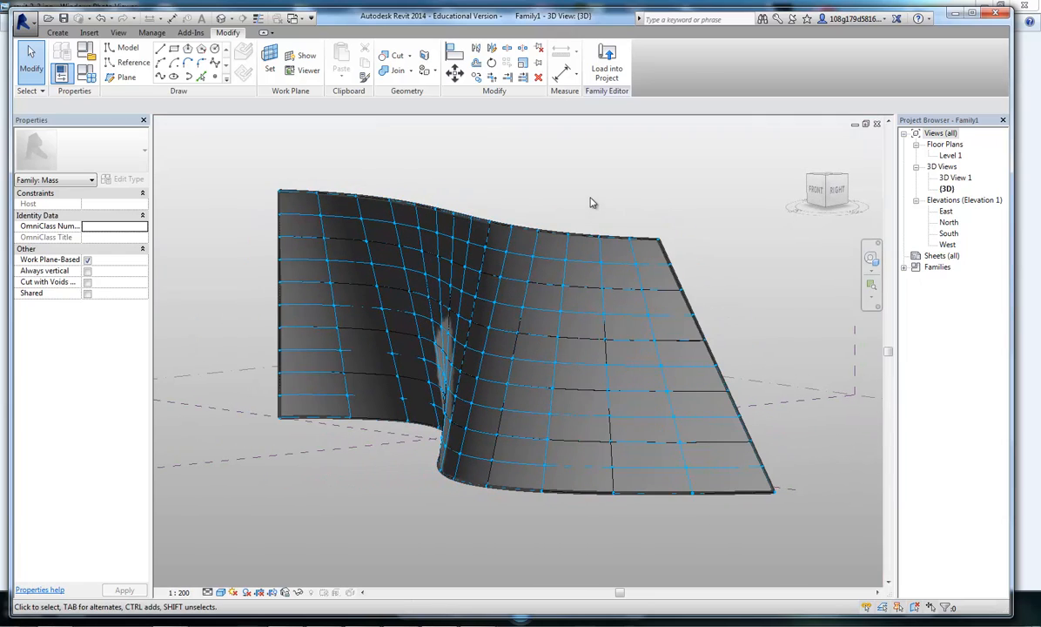
mouse_move(562, 205)
middle_mouse_down("shift")
mouse_move(749, 195)
mouse_move(815, 179)
mouse_move(802, 153)
mouse_move(530, 201)
mouse_move(425, 184)
mouse_move(587, 184)
mouse_move(460, 191)
mouse_move(488, 201)
middle_mouse_up("shift")
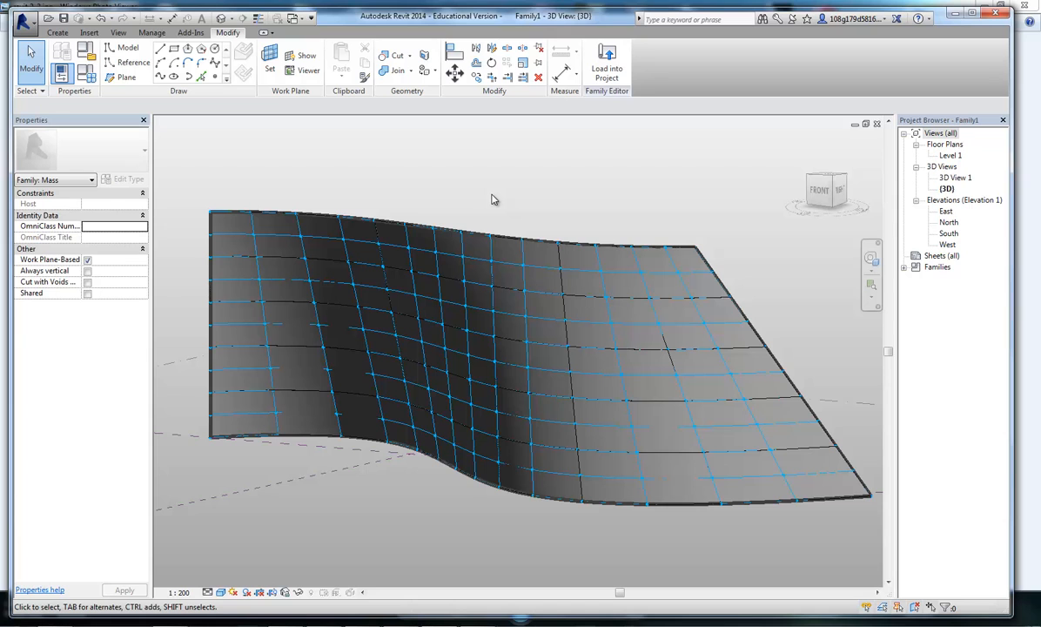
mouse_move(491, 200)
middle_mouse_down()
mouse_move(504, 202)
mouse_move(487, 185)
middle_mouse_up()
- Switch to the flex sheet family and delete its lofted surface, splines and all nine adaptive points
key("ctrl+Tab")
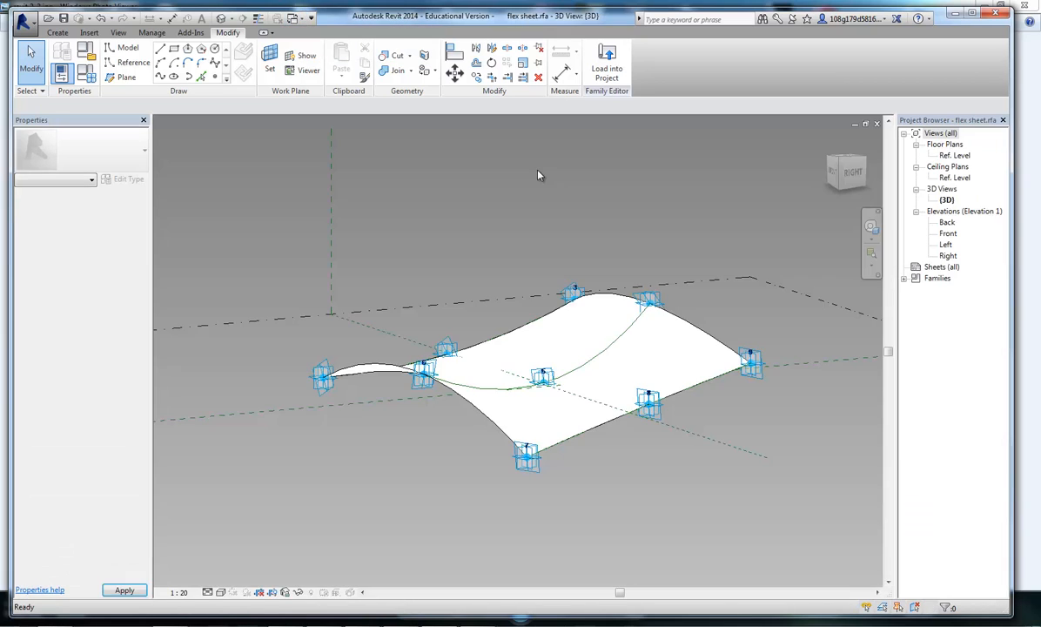
left_click(715, 452)
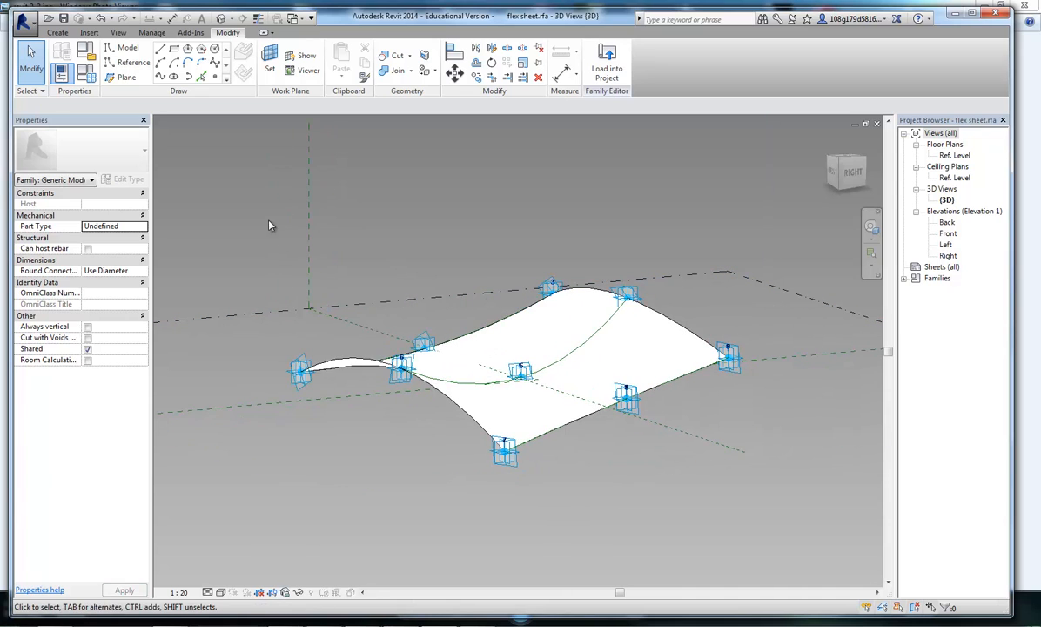
left_click_drag(257, 181, 771, 504)
key("Delete")
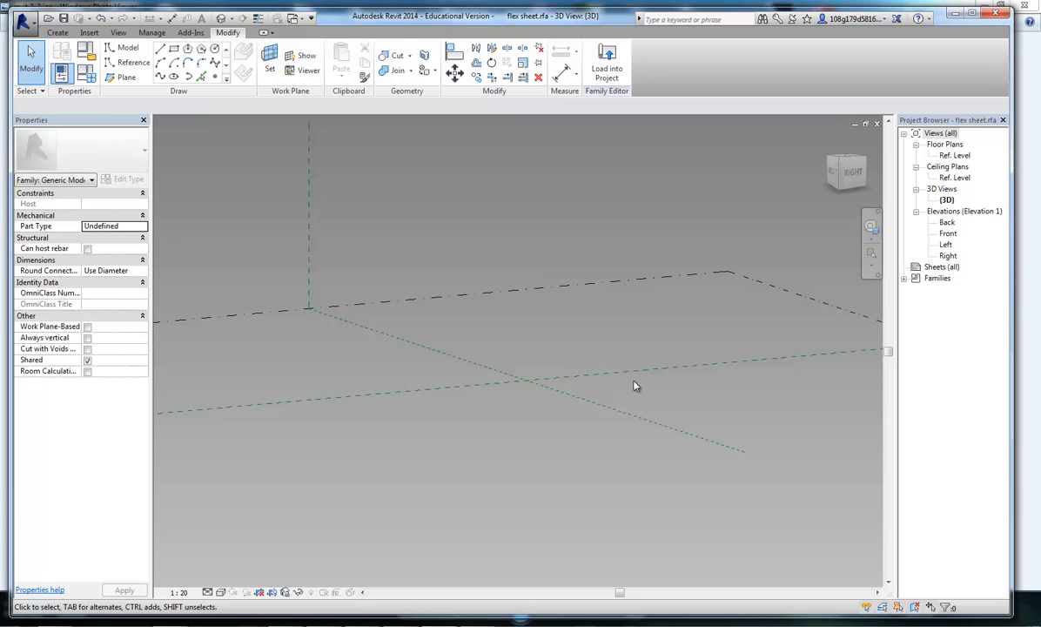
- Place nine reference points on the Ref. Level plane in three rows of three around the reference plane intersection
middle_click_drag(551, 306, 534, 289, "shift")
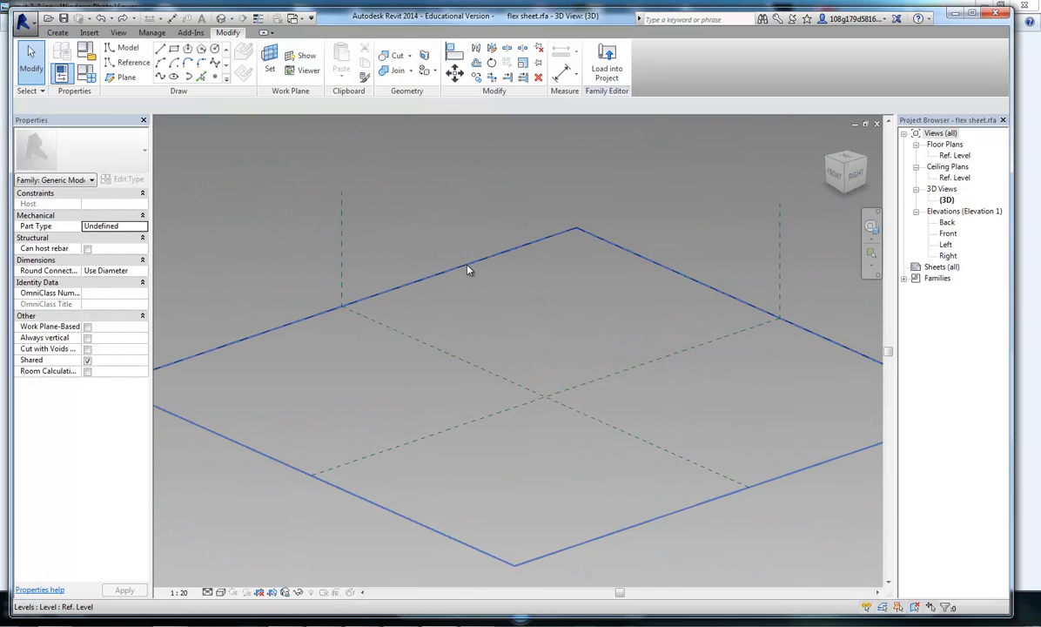
left_click(472, 268)
middle_click_drag(676, 516, 639, 513)
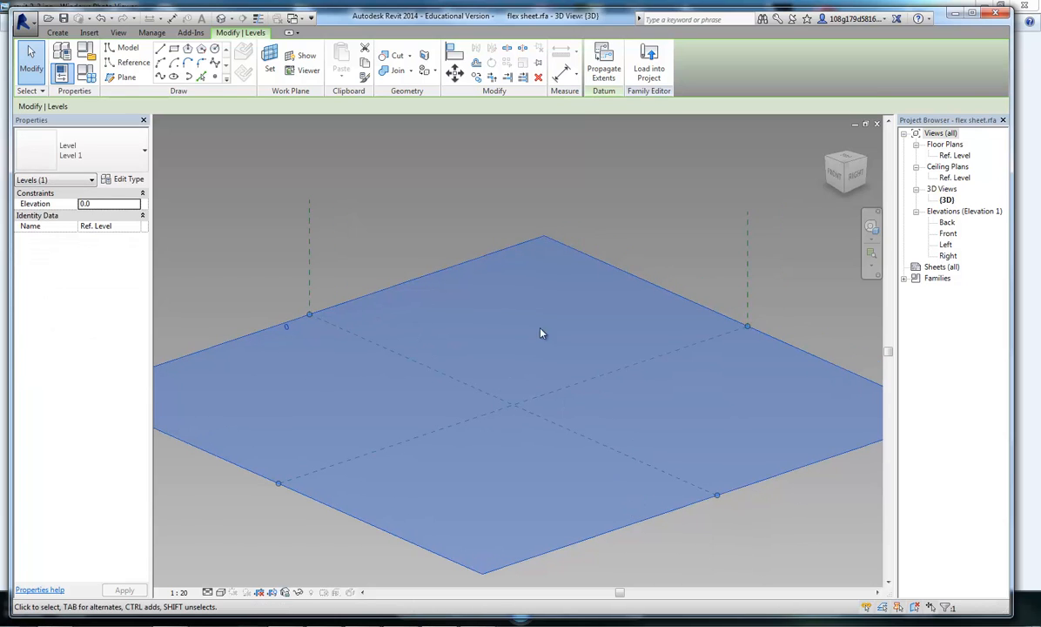
left_click(217, 80)
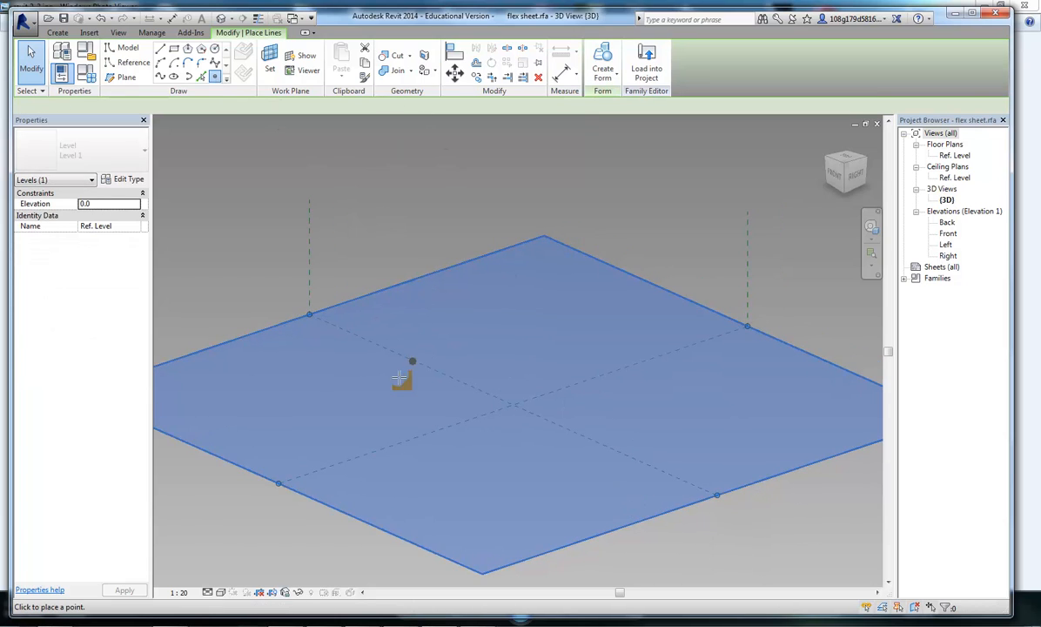
left_click(389, 384)
left_click(436, 366)
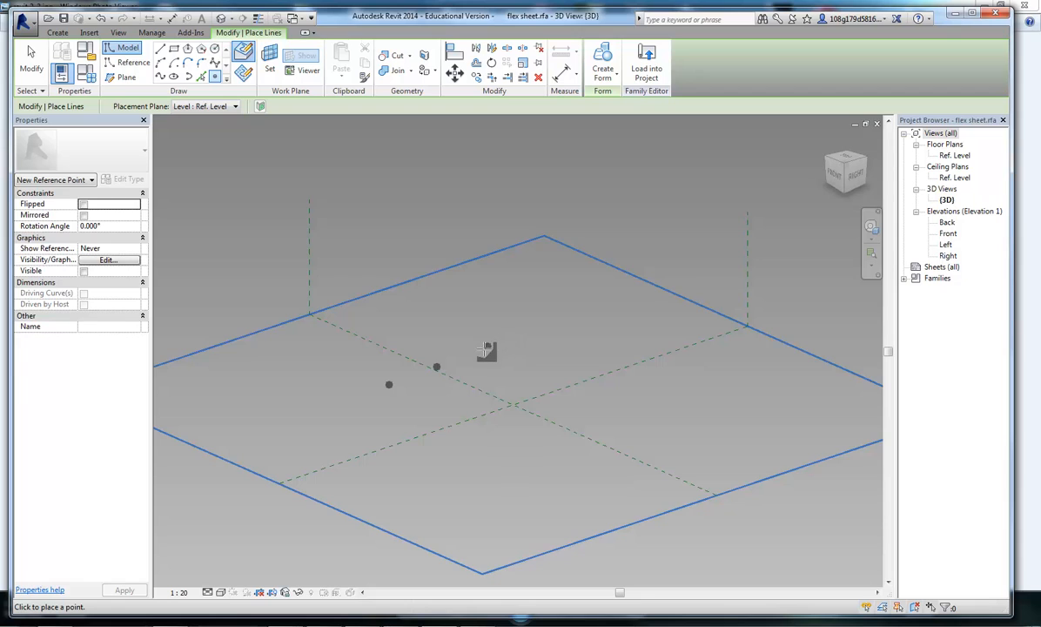
left_click(483, 348)
left_click(544, 382)
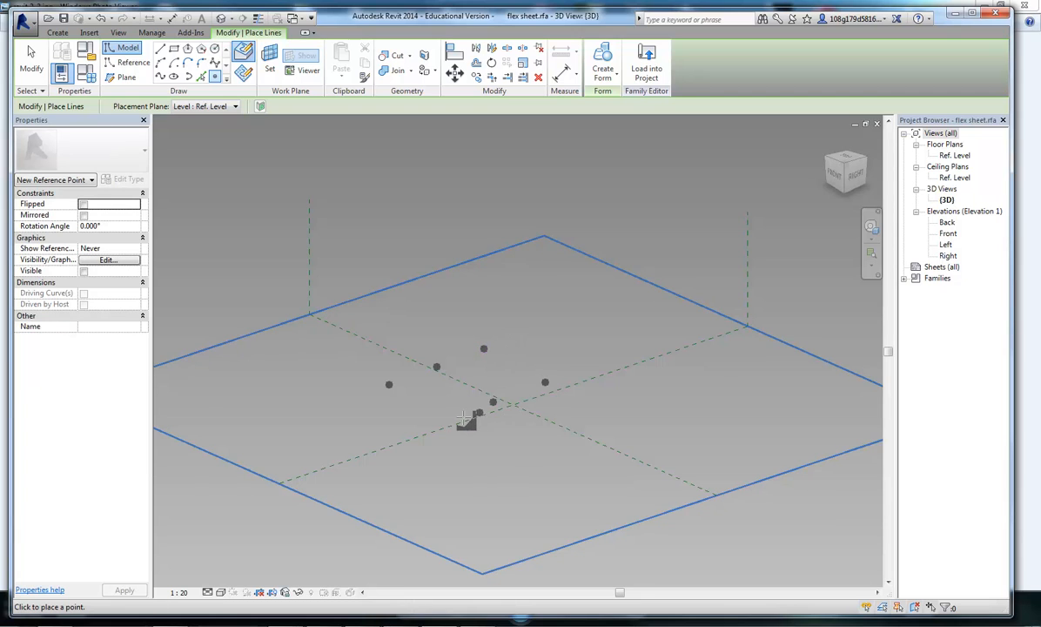
left_click(613, 414)
key("Escape")
key("Escape")
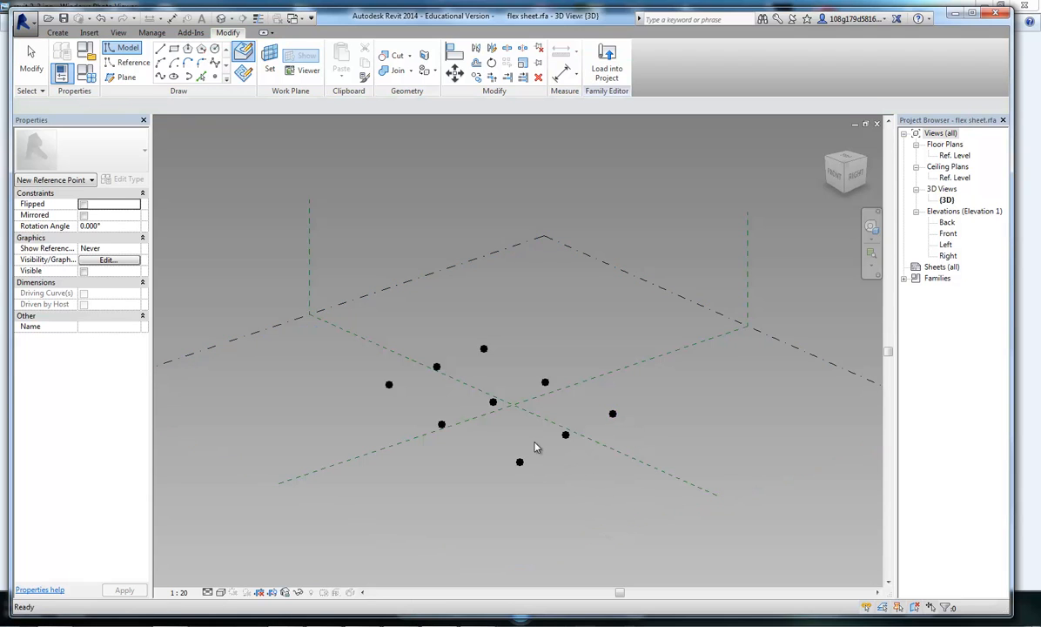
- Select all nine reference points and make them adaptive
middle_click_drag(536, 447, 420, 458, "shift")
left_click_drag(312, 513, 694, 235)
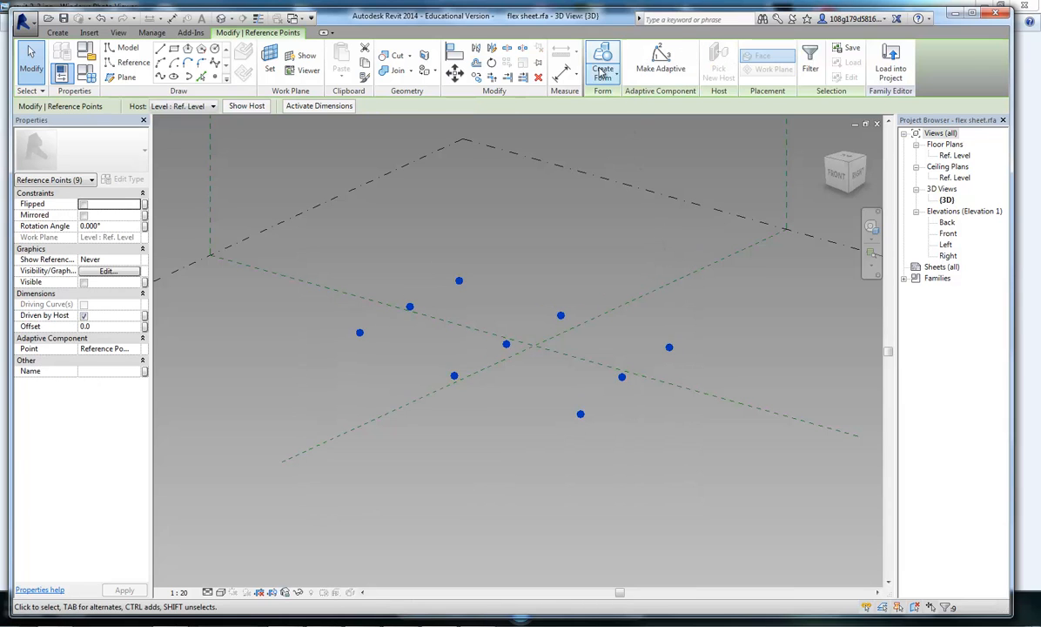
left_click(661, 64)
left_click(503, 395)
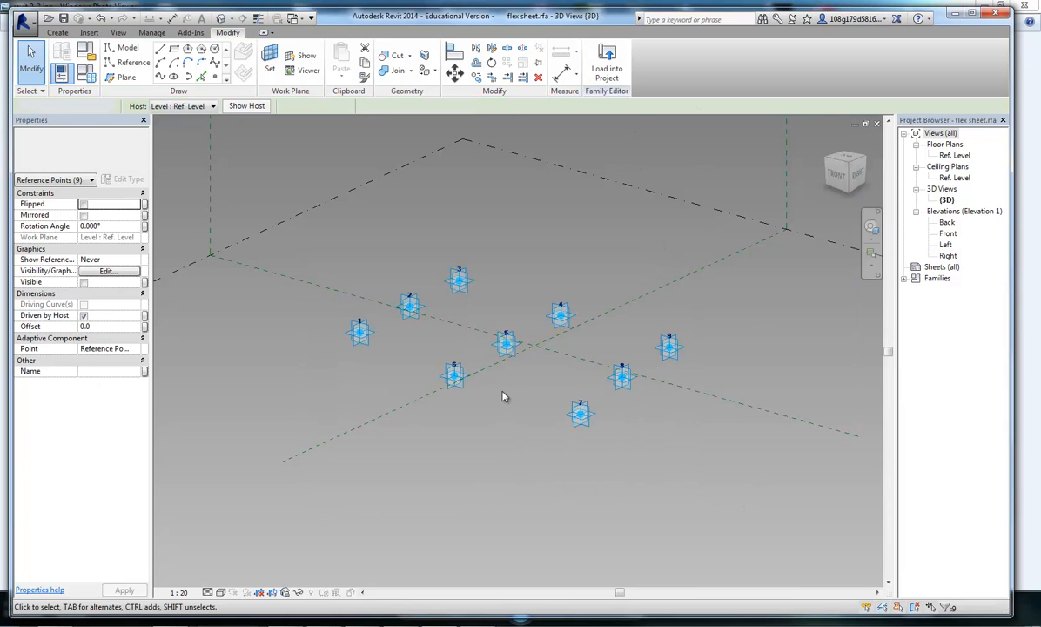
middle_click_drag(504, 395, 512, 259, "shift")
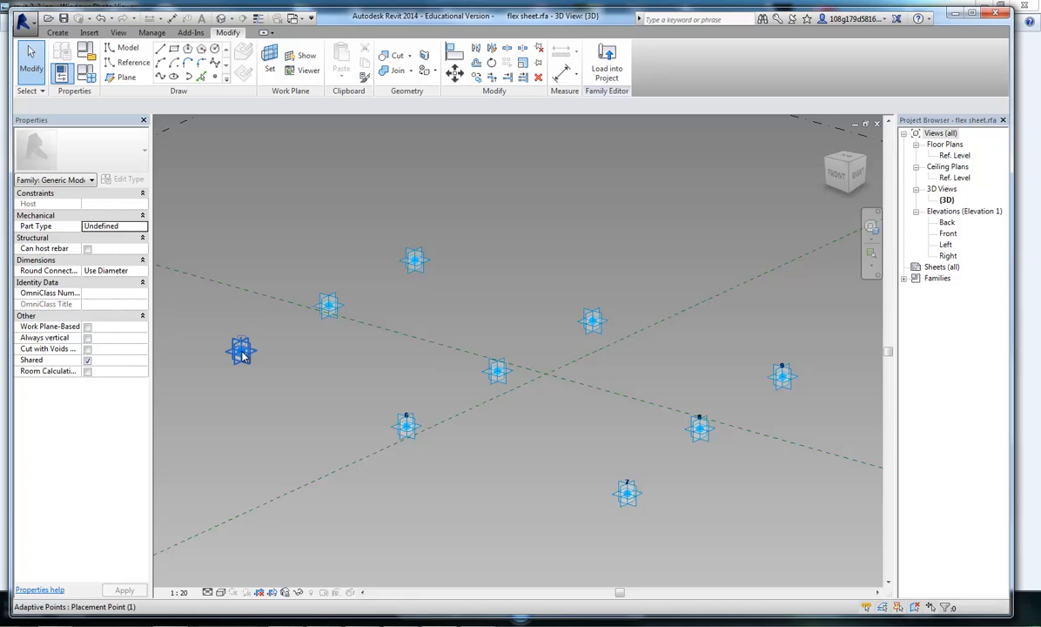
- Set the horizontal plane of adaptive point 1 as the work plane and show the work plane
middle_click_drag(283, 336, 291, 308, "shift")
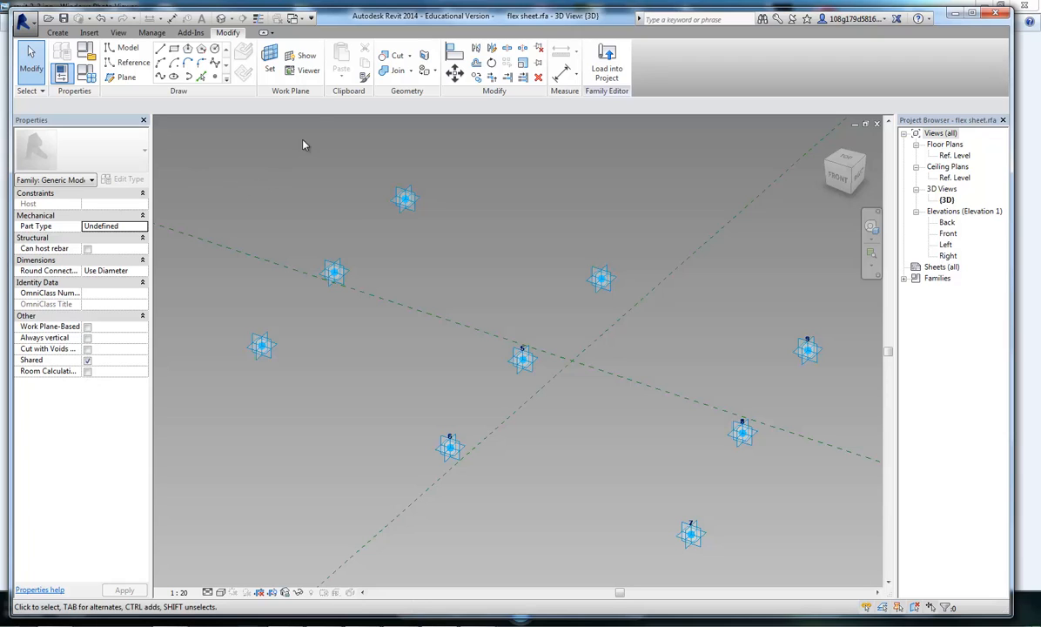
left_click(270, 60)
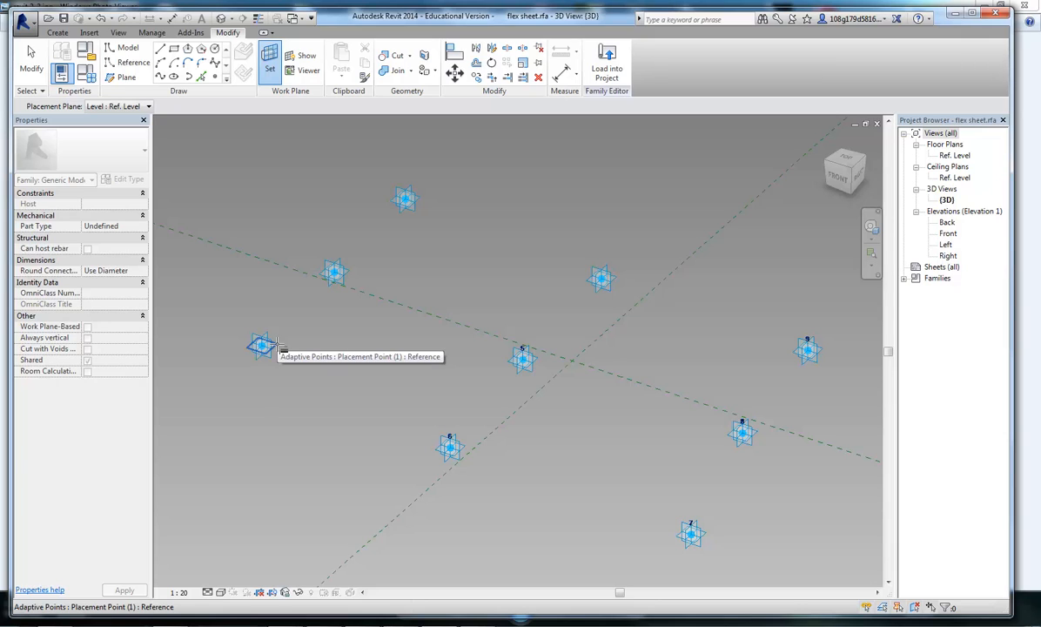
left_click(277, 344)
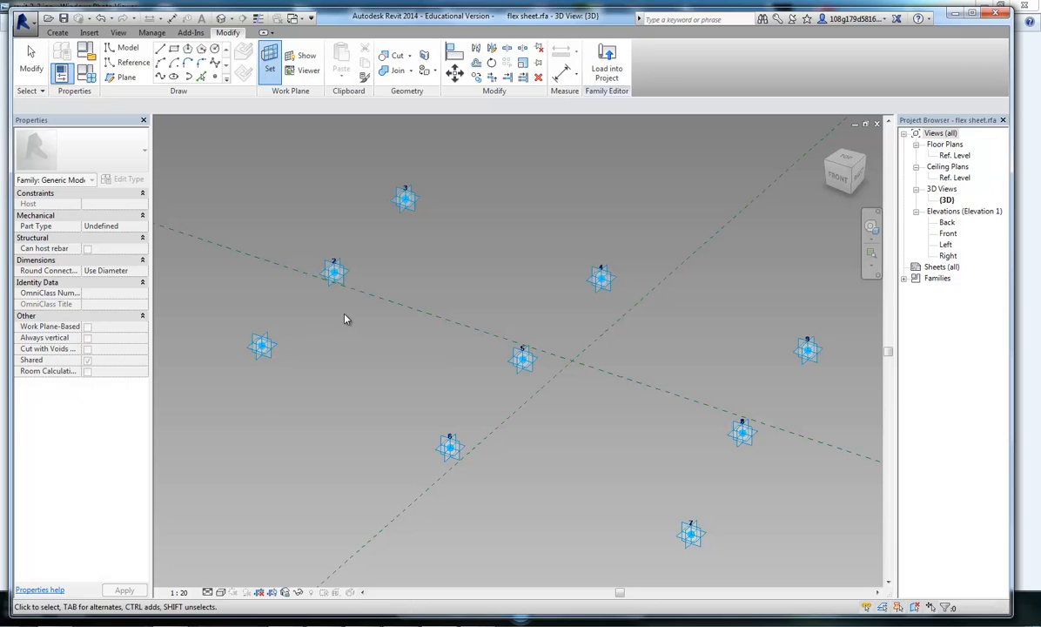
left_click(303, 55)
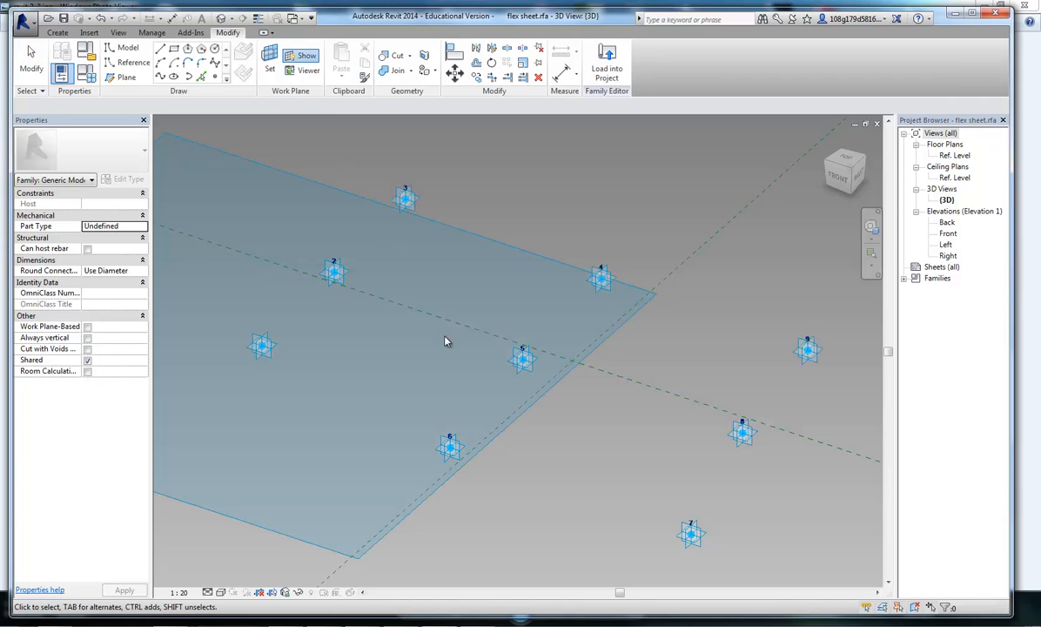
- Place a reference point on adaptive point 1, hosted on its horizontal work plane
middle_click_drag(506, 380, 562, 378)
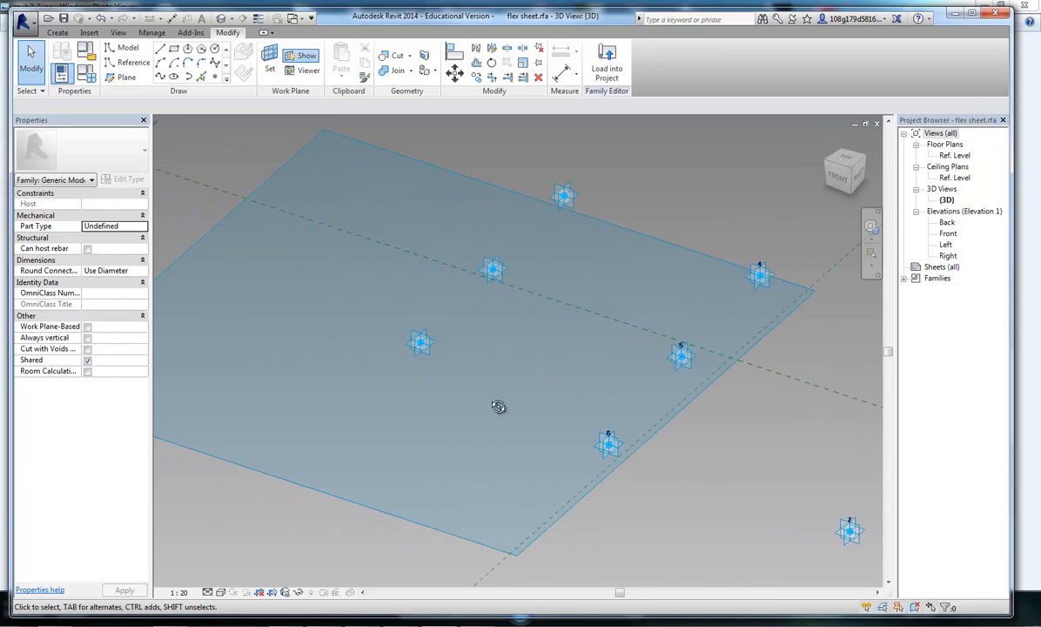
mouse_move(497, 406)
middle_mouse_down("shift")
mouse_move(491, 277)
mouse_move(497, 397)
middle_mouse_up("shift")
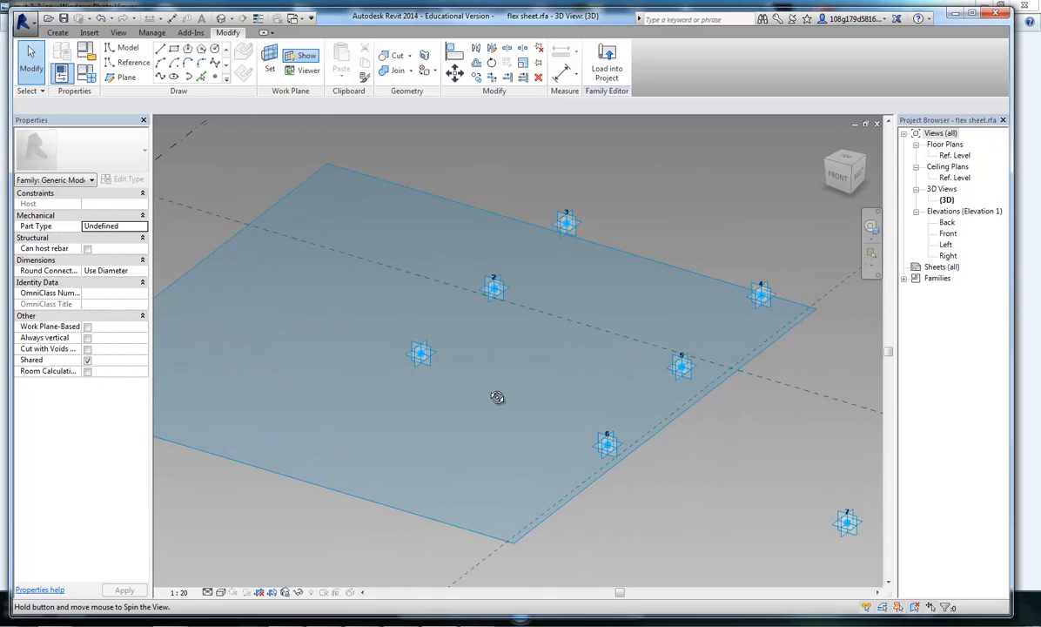
left_click(216, 79)
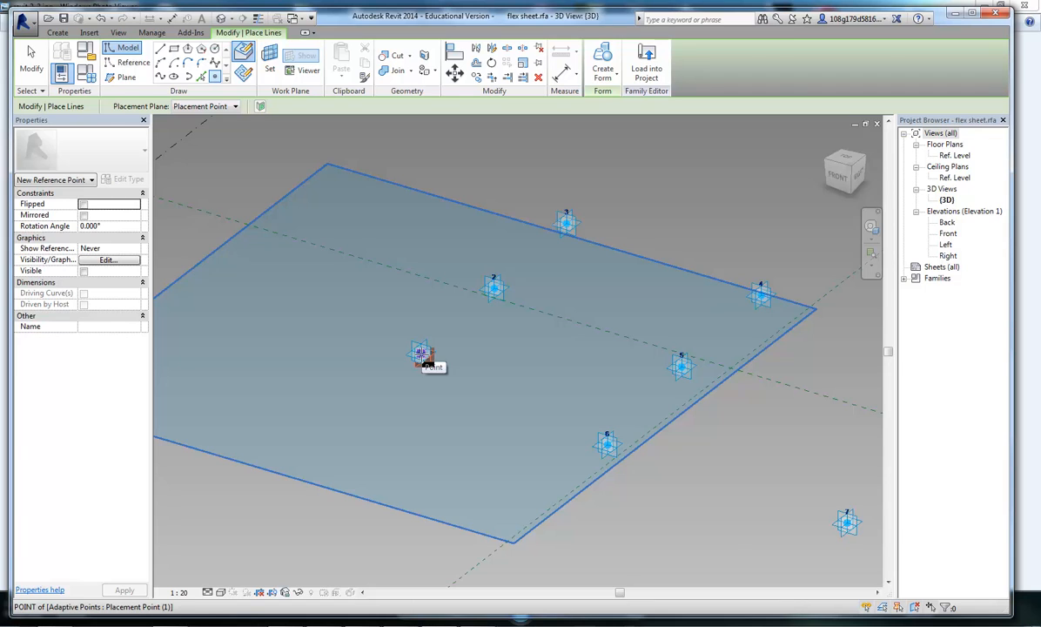
left_click(420, 353)
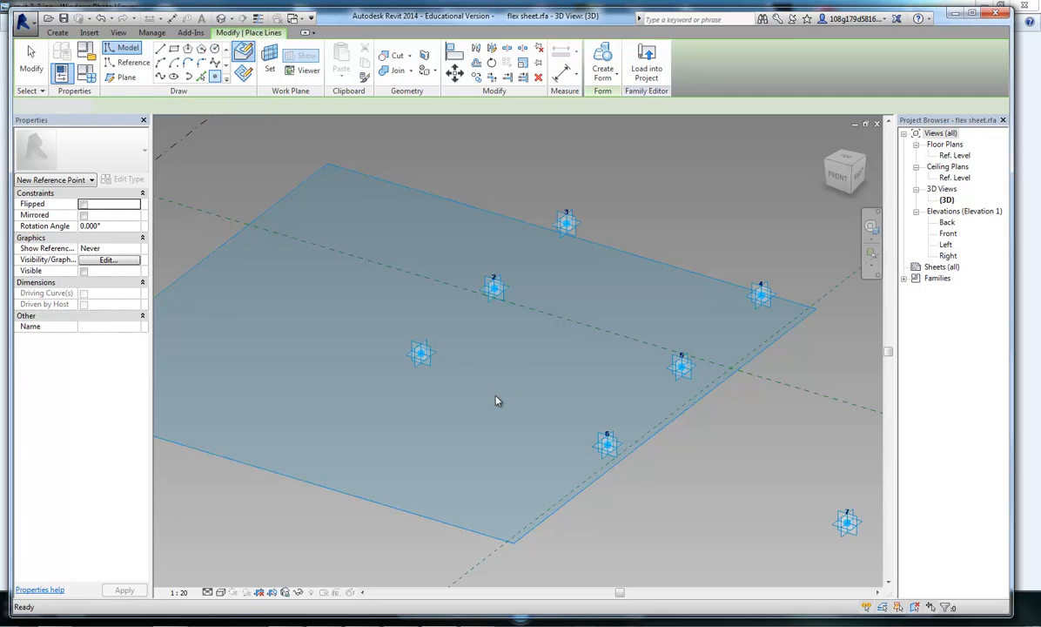
key("Escape")
key("Escape")
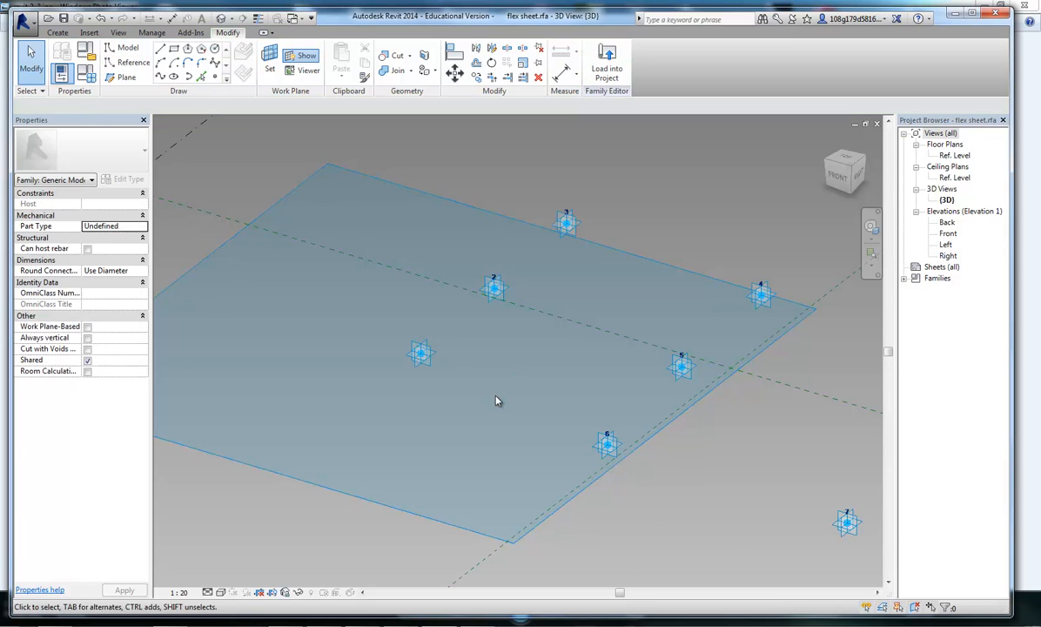
- Raise the reference point hosted on adaptive point 1 vertically to an offset of about 2095
left_click(420, 354)
left_click_drag(424, 330, 425, 315)
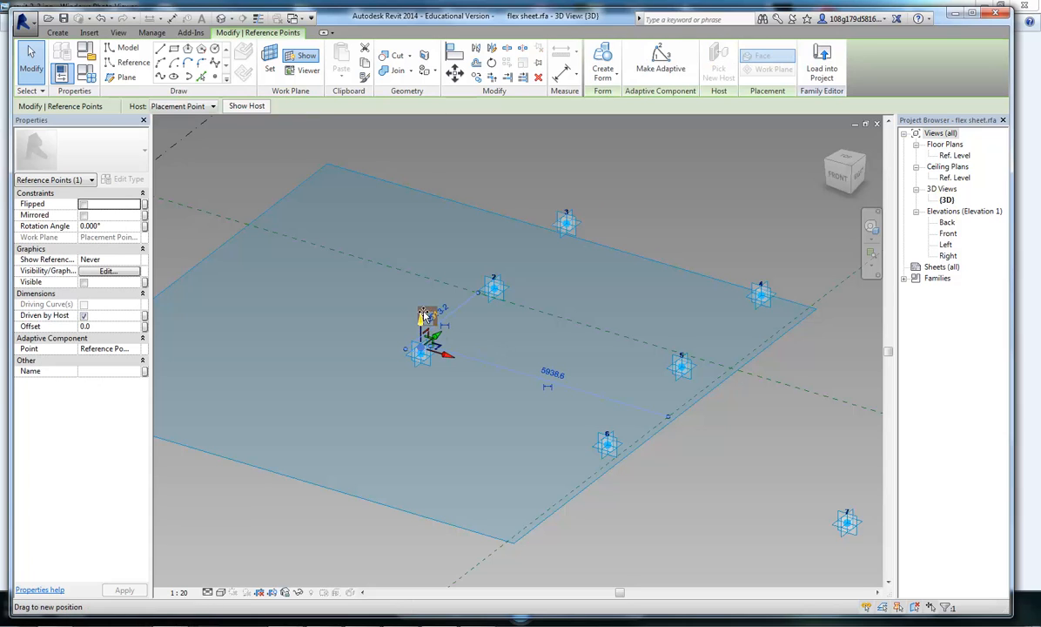
left_click_drag(423, 257, 423, 243)
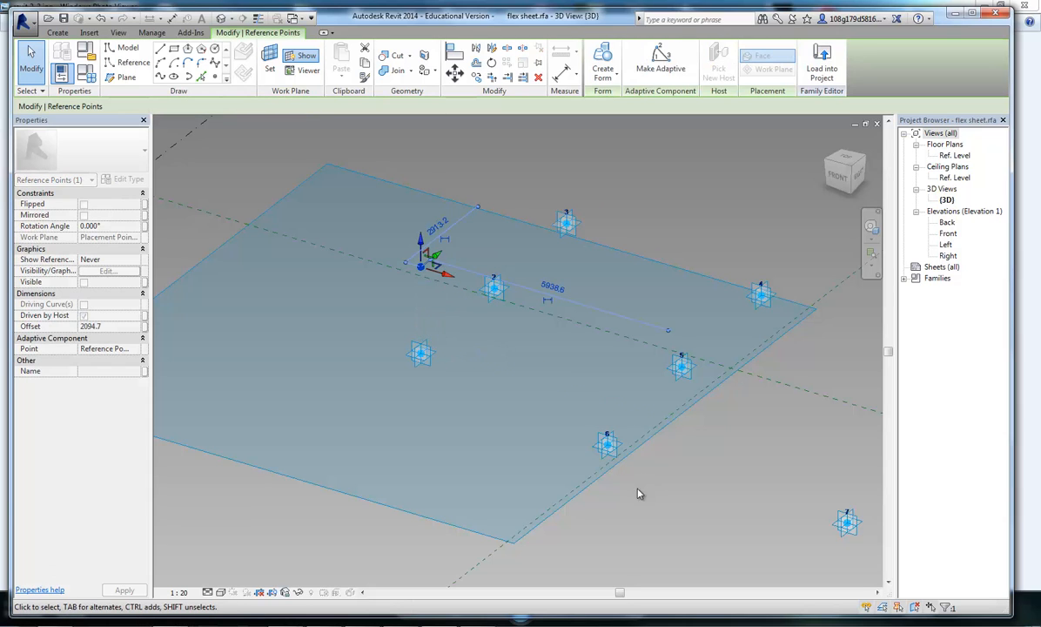
key("Escape")
- Test the hosting by moving adaptive point 1 outward along its red axis and back to about its original place
middle_click_drag(518, 486, 542, 450, "shift")
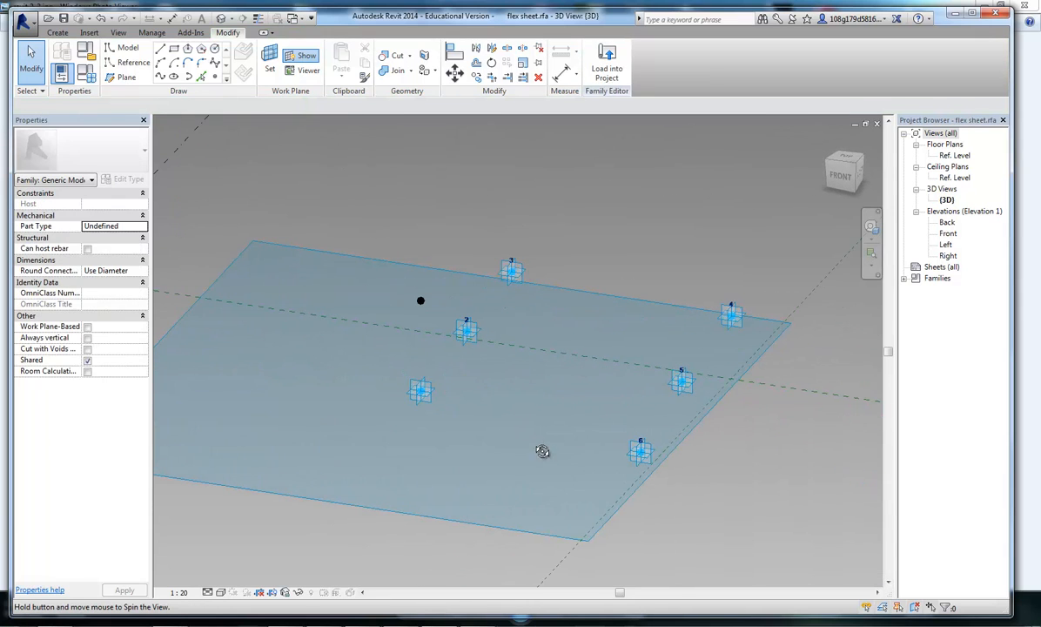
left_click(421, 392)
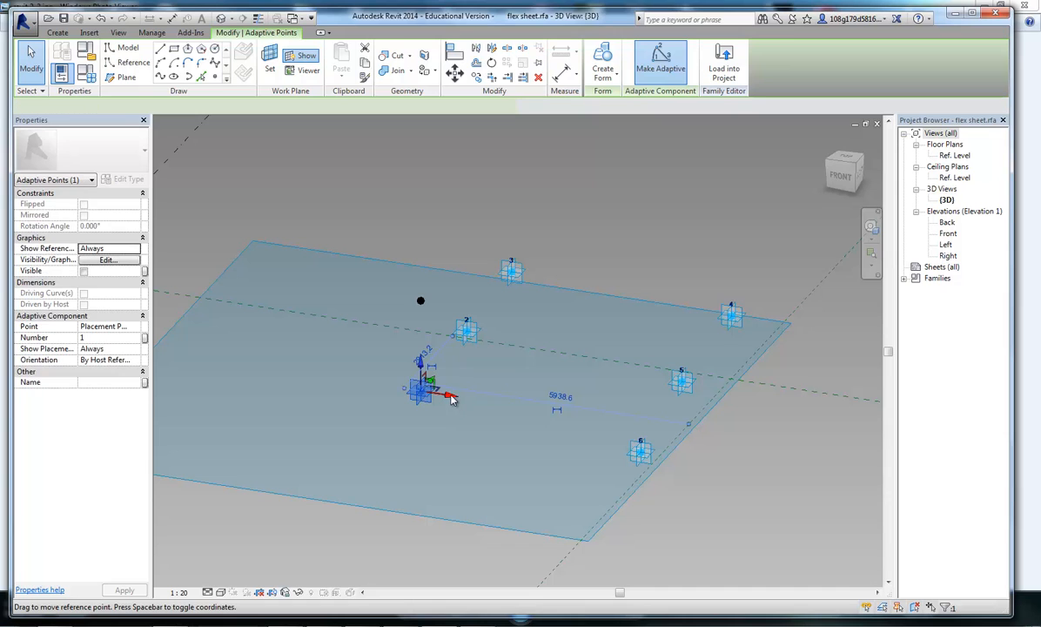
left_click_drag(451, 399, 308, 384)
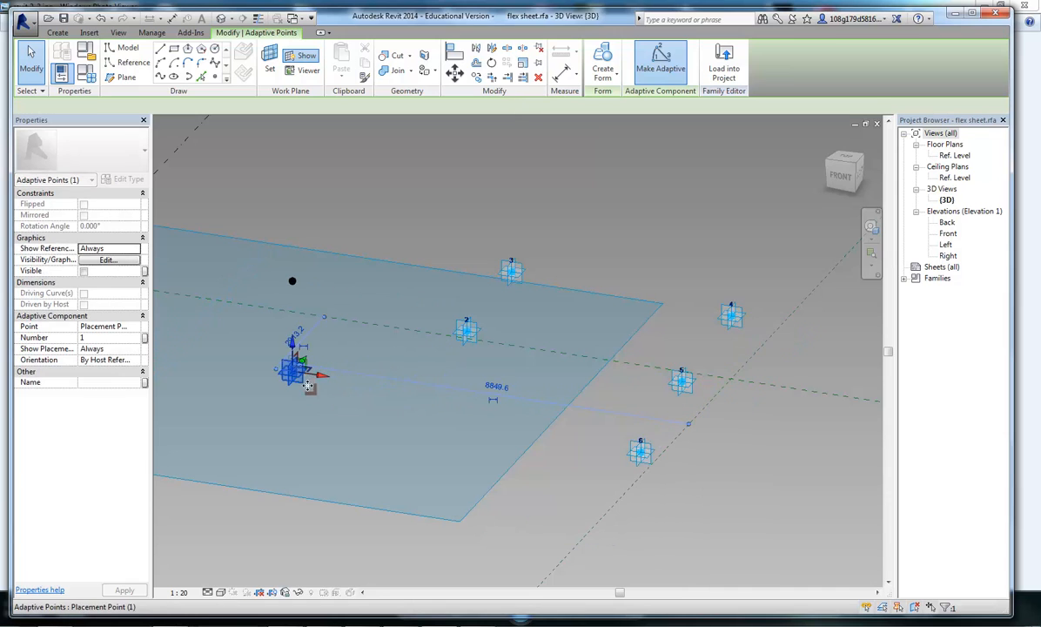
key("Escape")
middle_click_drag(492, 516, 302, 364, "shift")
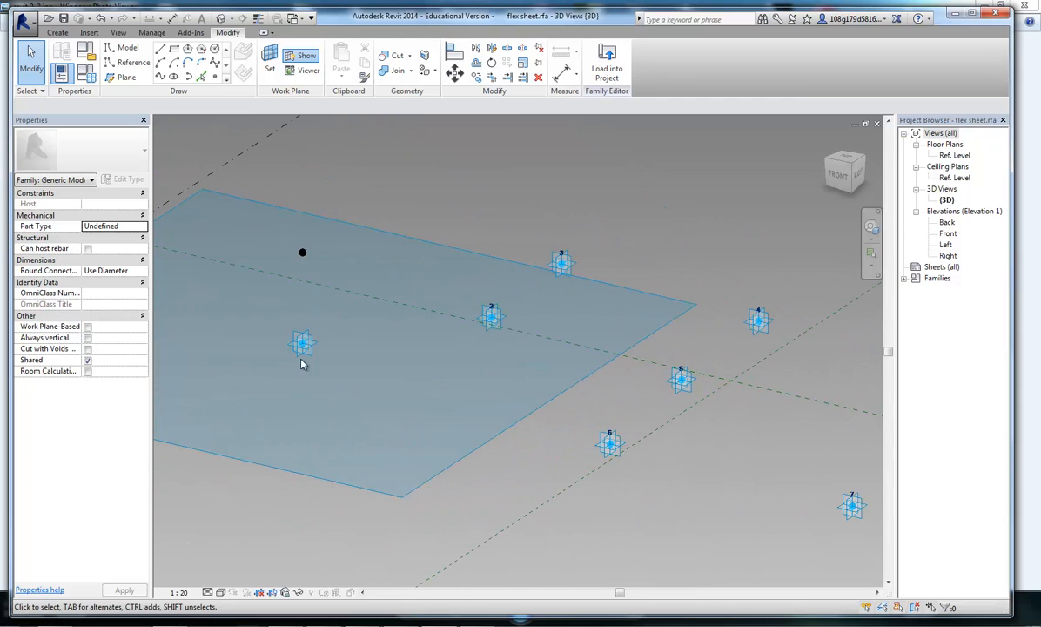
left_click_drag(322, 357, 448, 404)
key("Escape")
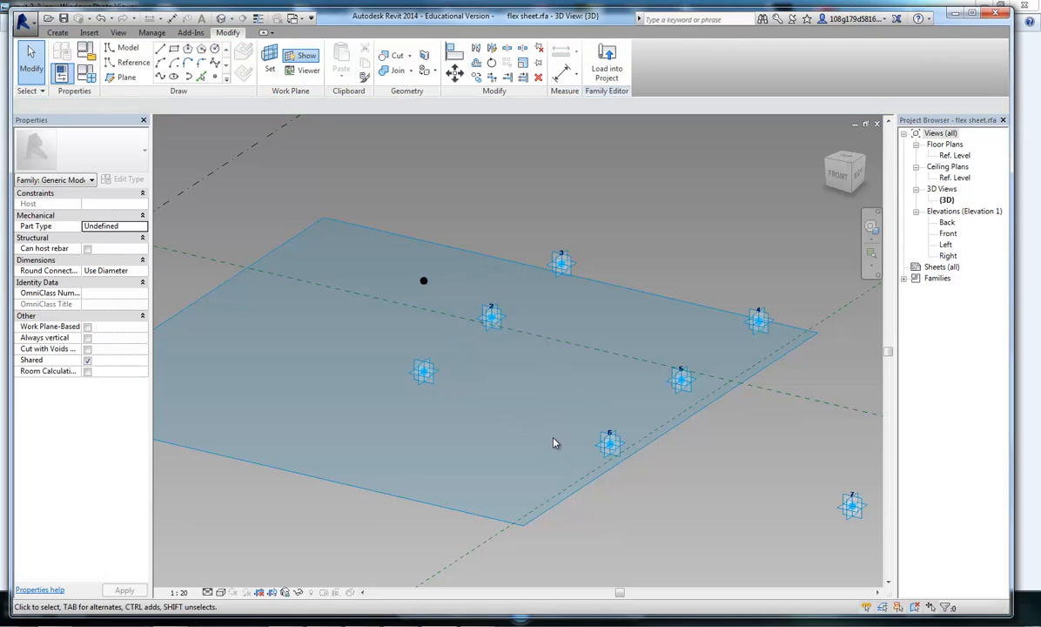
middle_click_drag(523, 410, 490, 453)
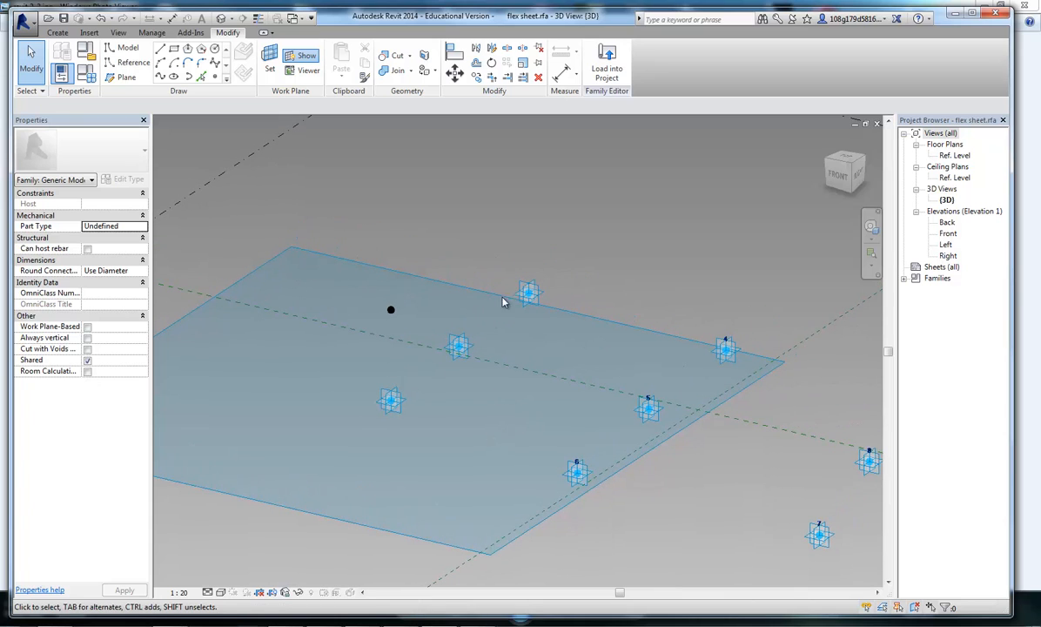
middle_click_drag(562, 241, 499, 230)
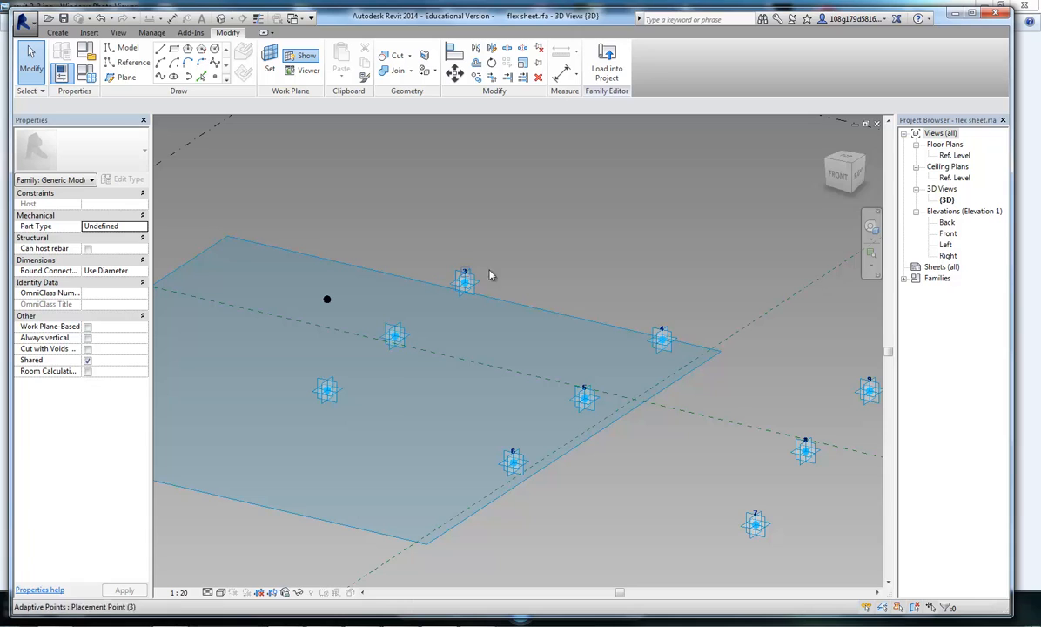
middle_click_drag(537, 485, 494, 486)
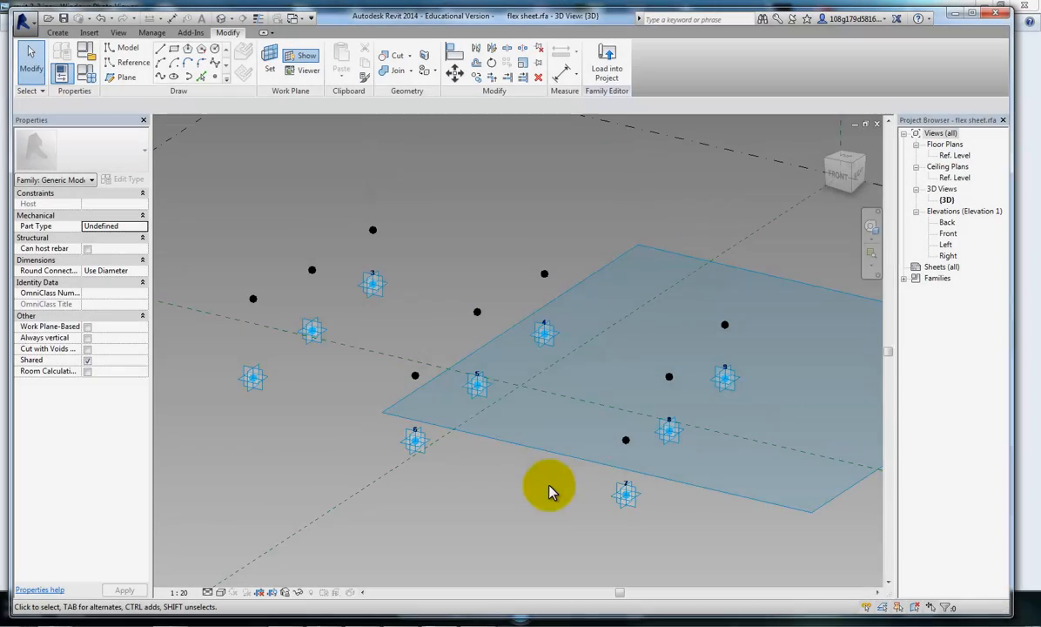
middle_click_drag(535, 490, 569, 481, "shift")
middle_click_drag(523, 516, 539, 500)
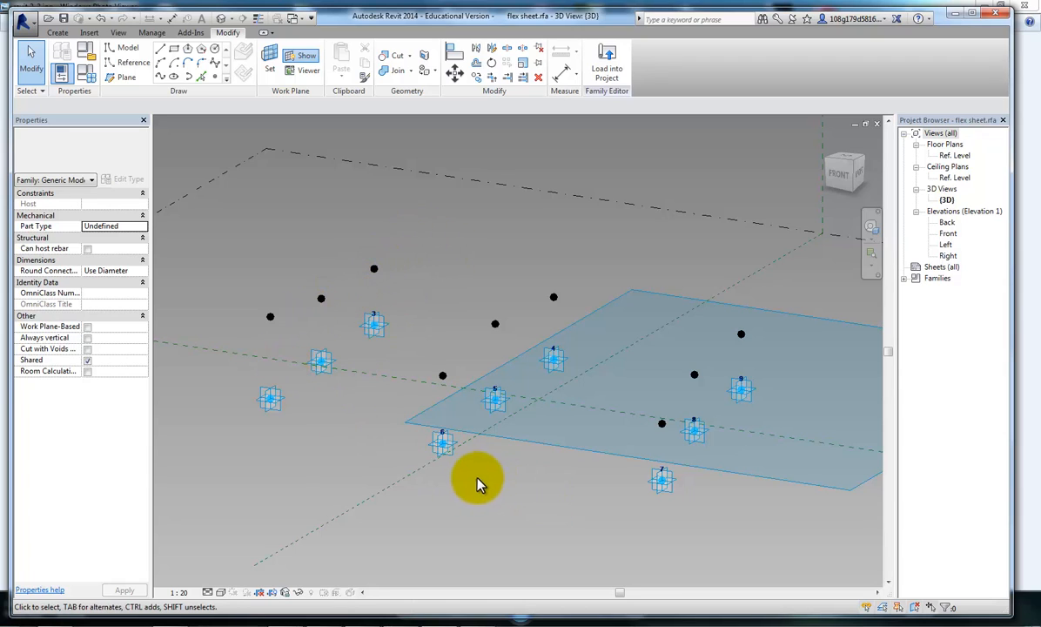
- Associate the offset of the reference point above adaptive point 1 with a new family type parameter named thickness
left_click(270, 318)
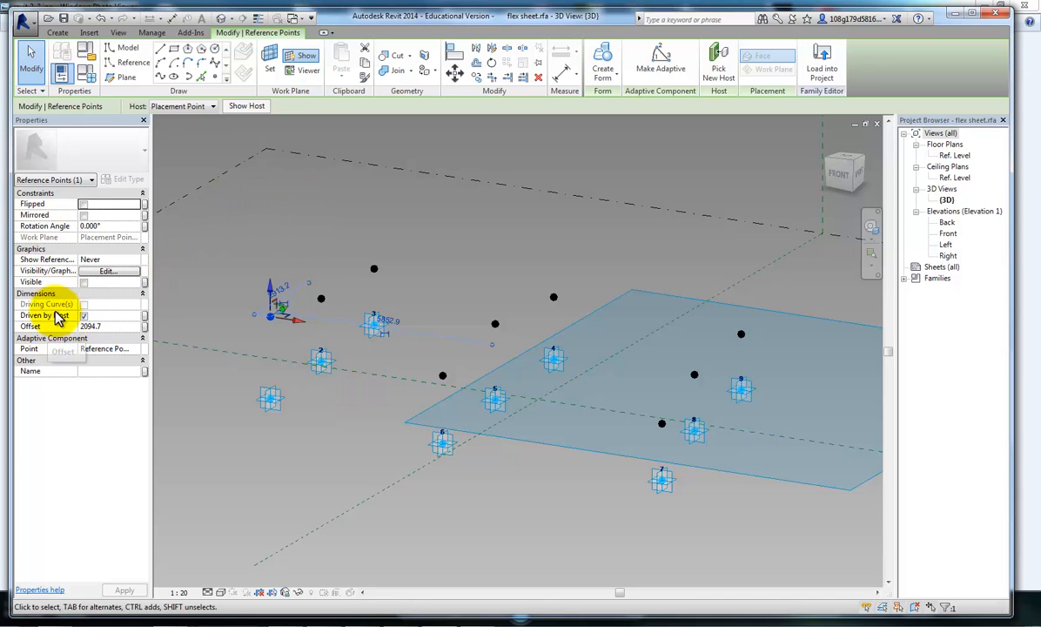
left_click(145, 331)
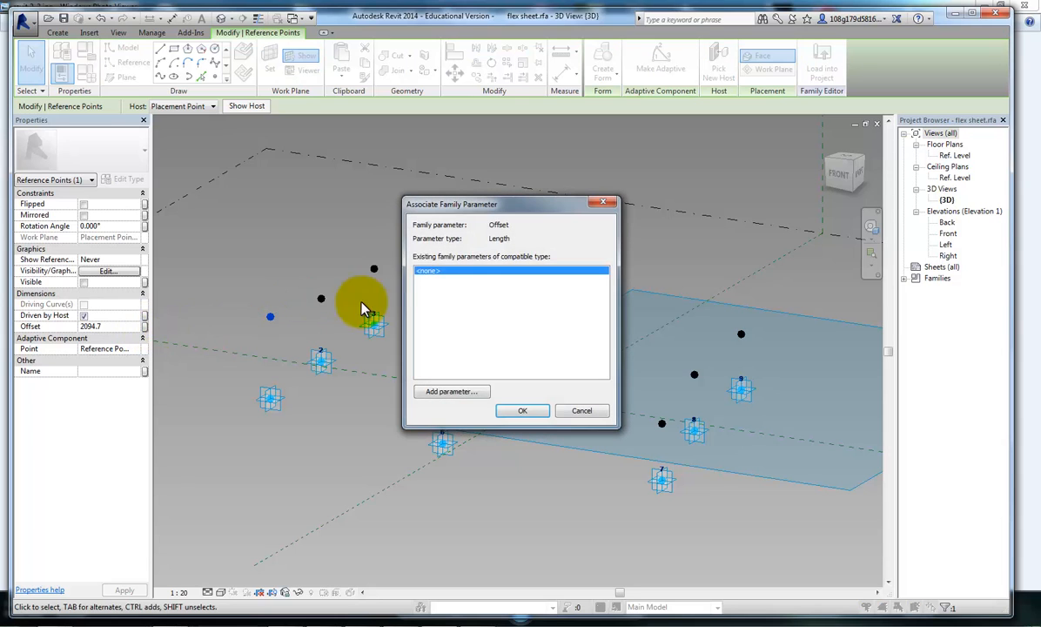
left_click(453, 392)
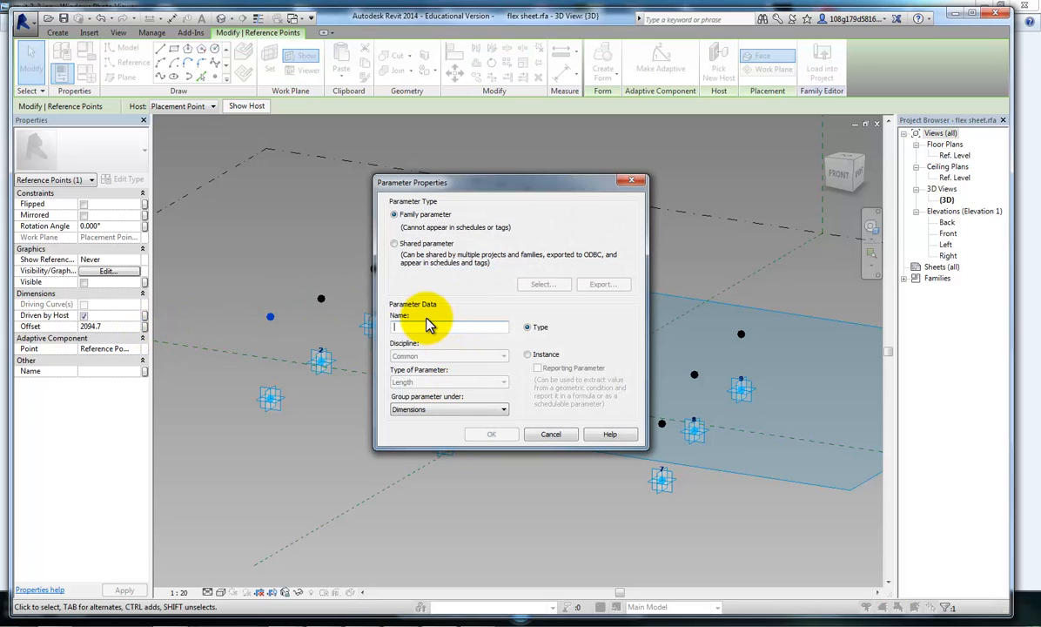
type("thickness")
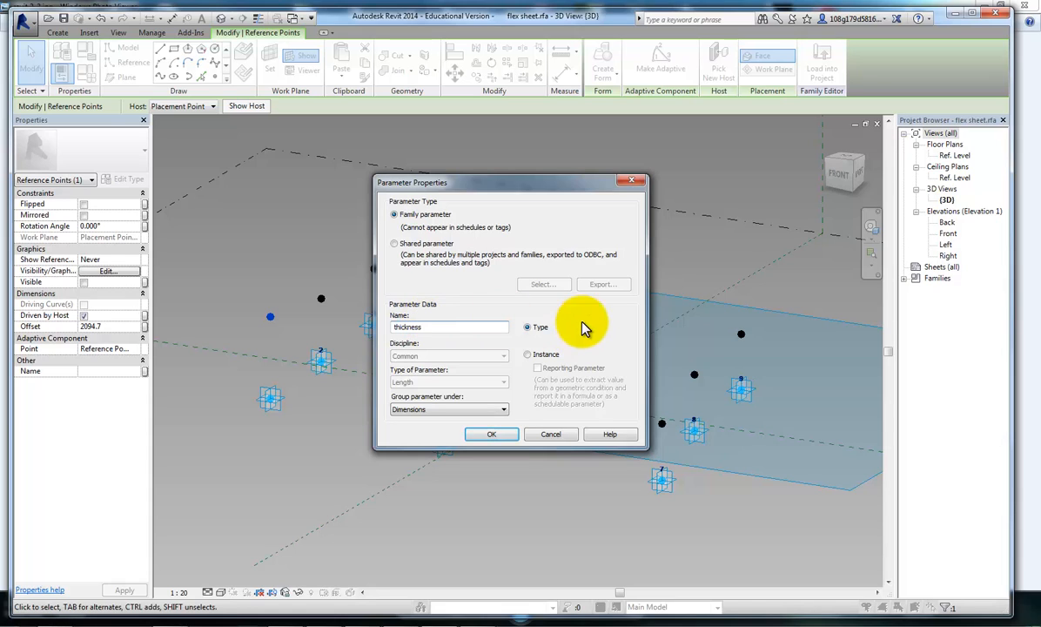
left_click(505, 435)
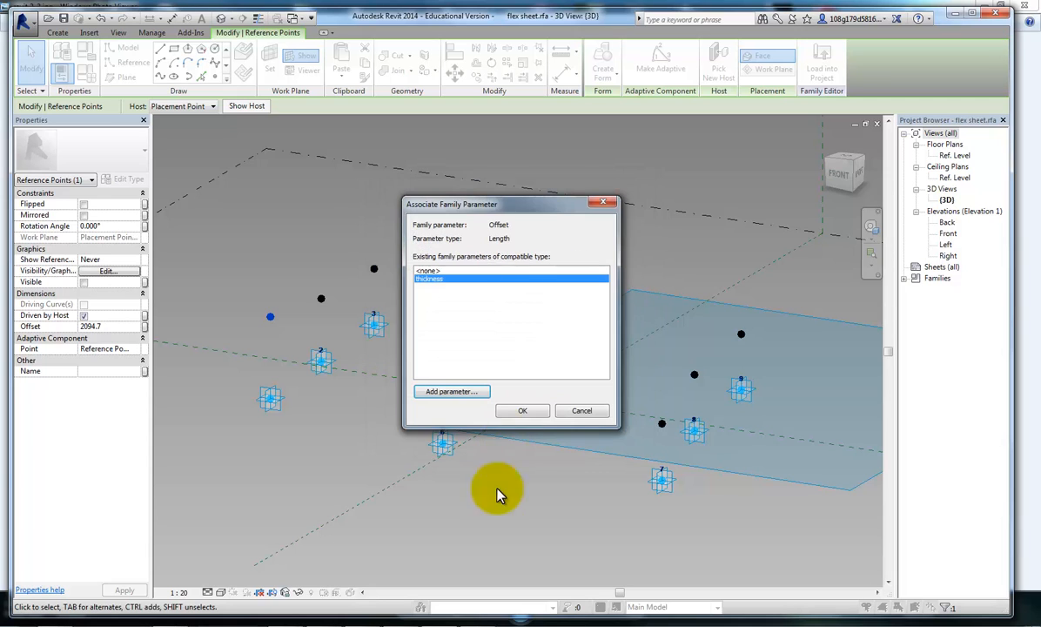
left_click(525, 413)
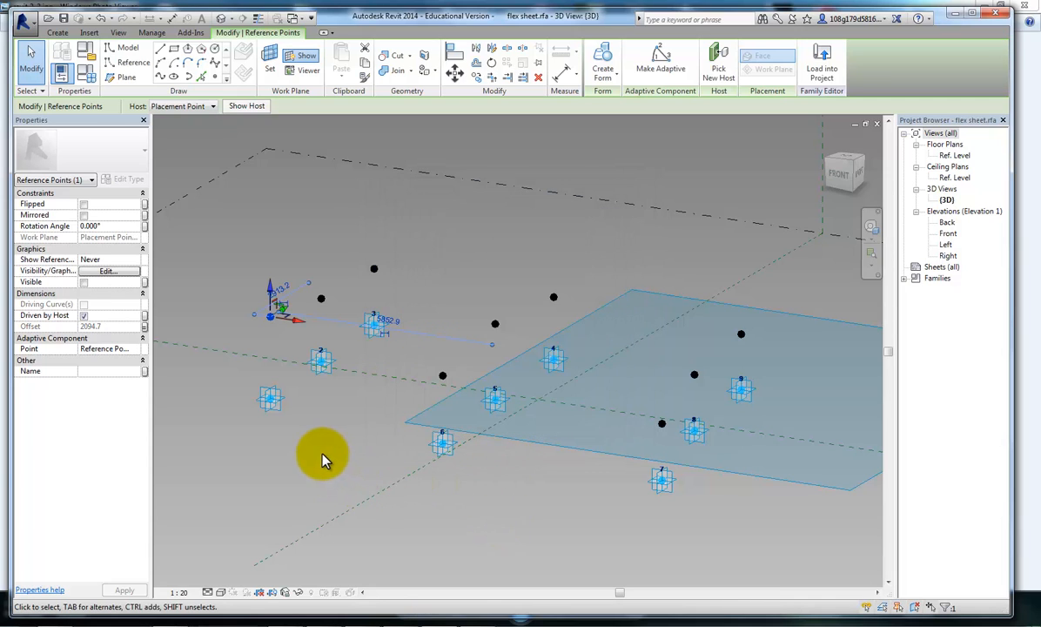
left_click(322, 459)
- Select the eight reference points above adaptive points 2 to 9 and associate their offset with the thickness parameter
middle_click_drag(325, 441, 305, 397)
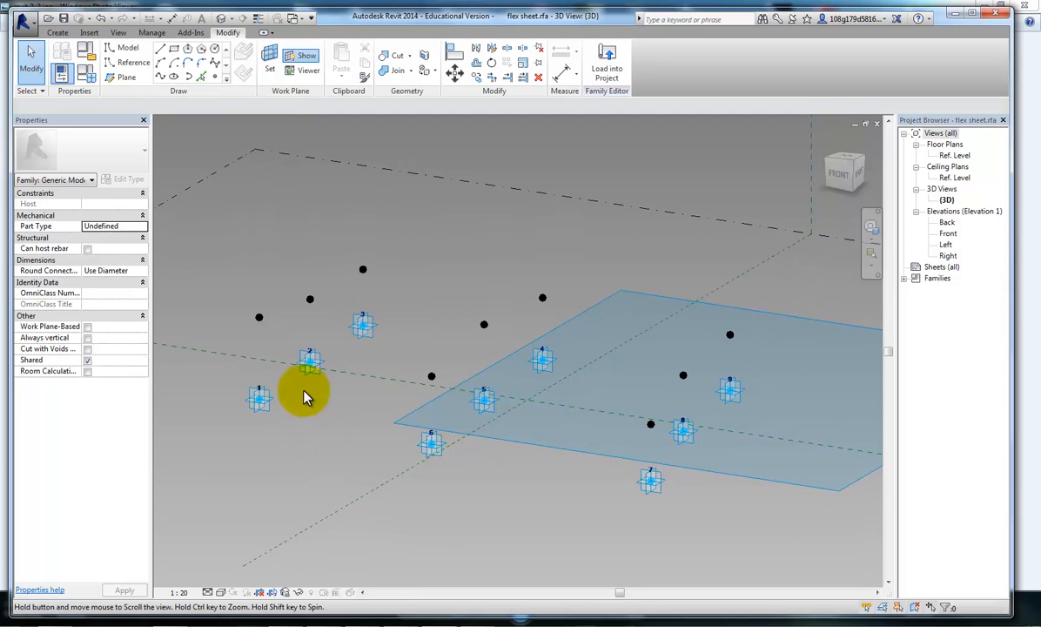
left_click(311, 298)
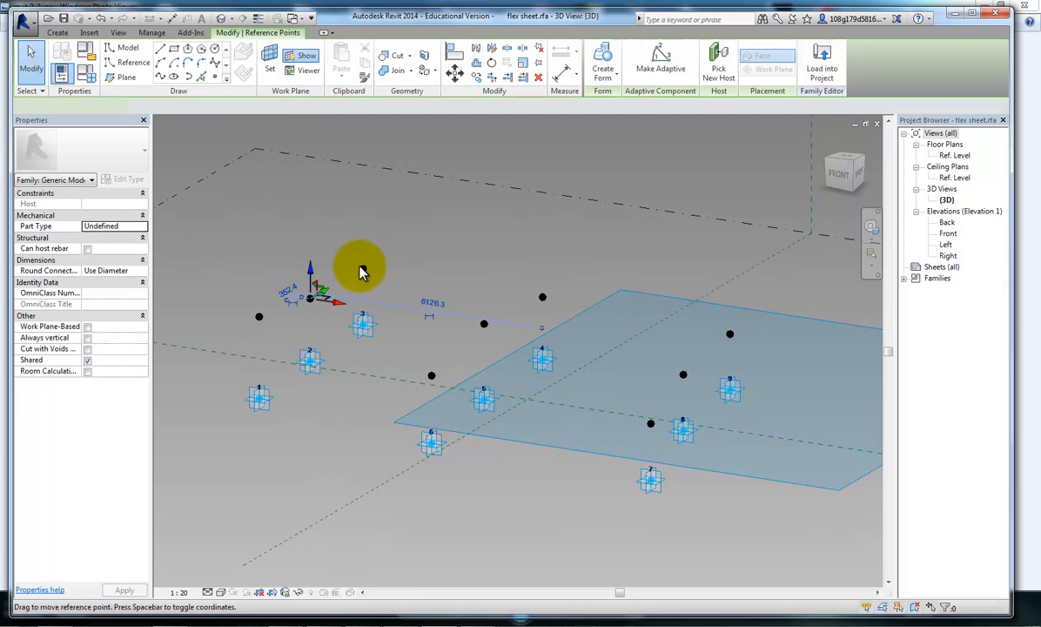
left_click(363, 269, "ctrl")
left_click(431, 376, "ctrl")
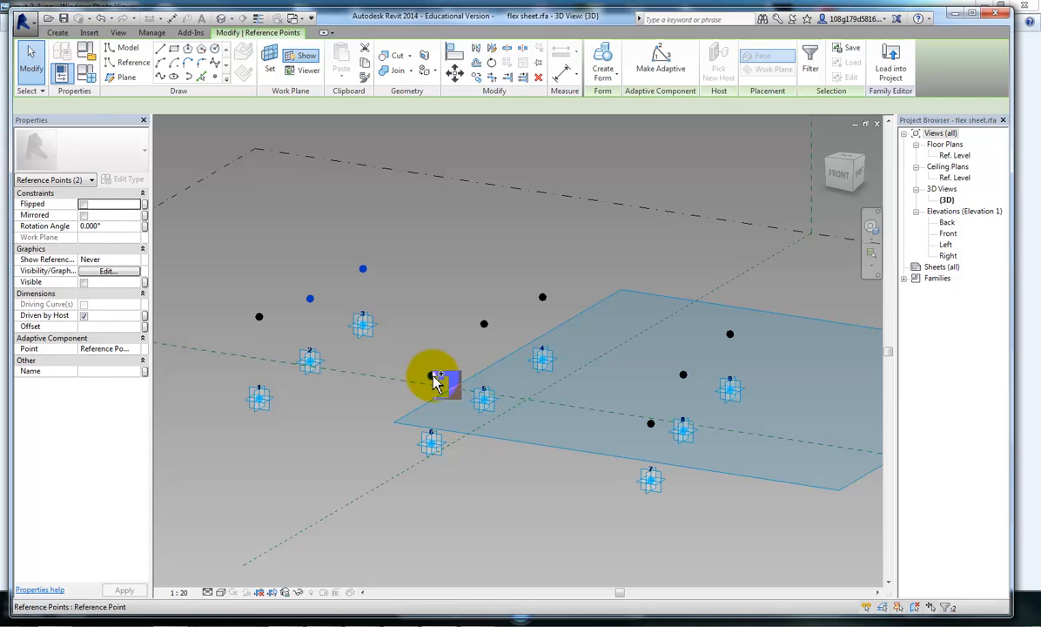
left_click(484, 323, "ctrl")
left_click(543, 298, "ctrl")
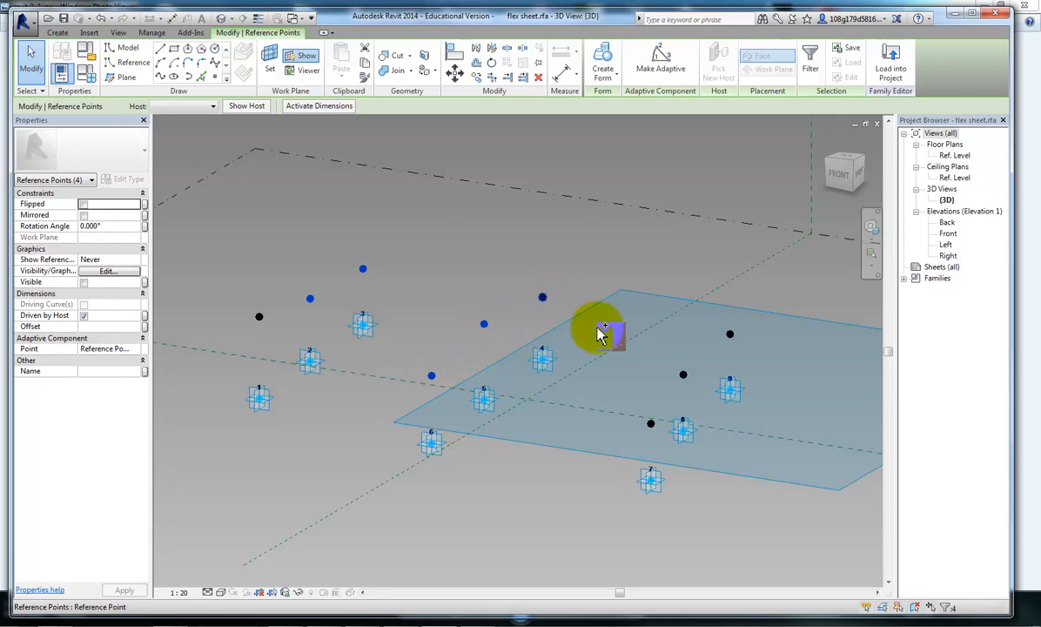
left_click(682, 375, "ctrl")
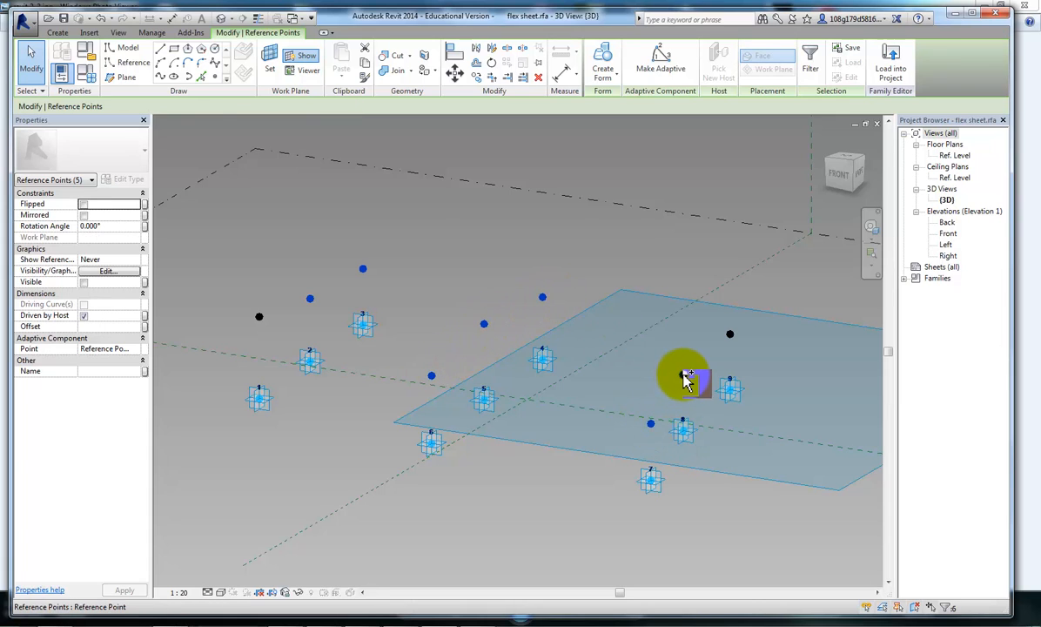
left_click(731, 330, "ctrl")
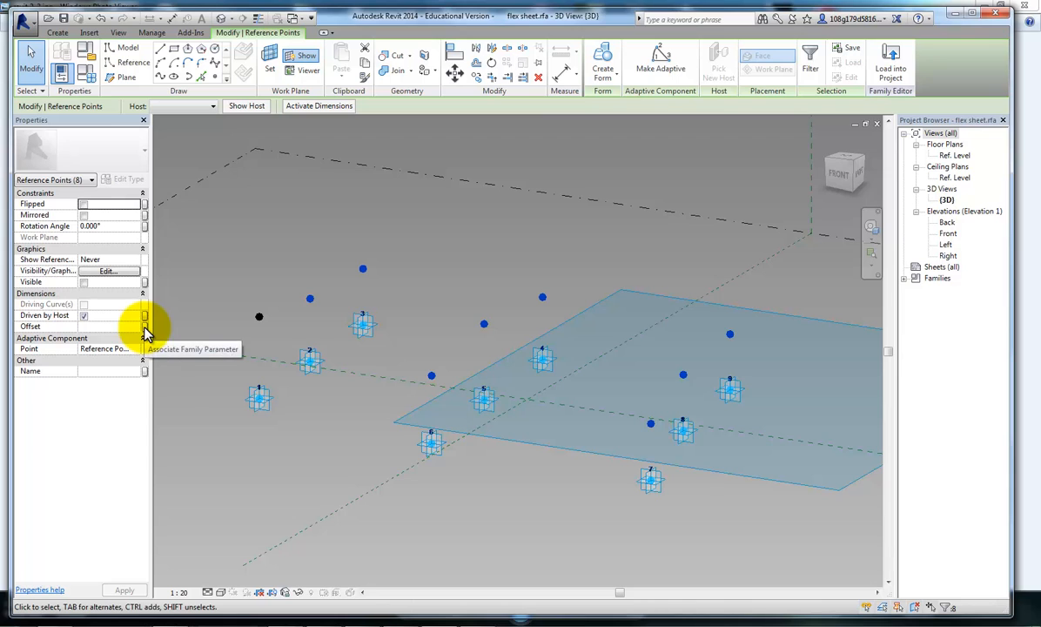
left_click(144, 328)
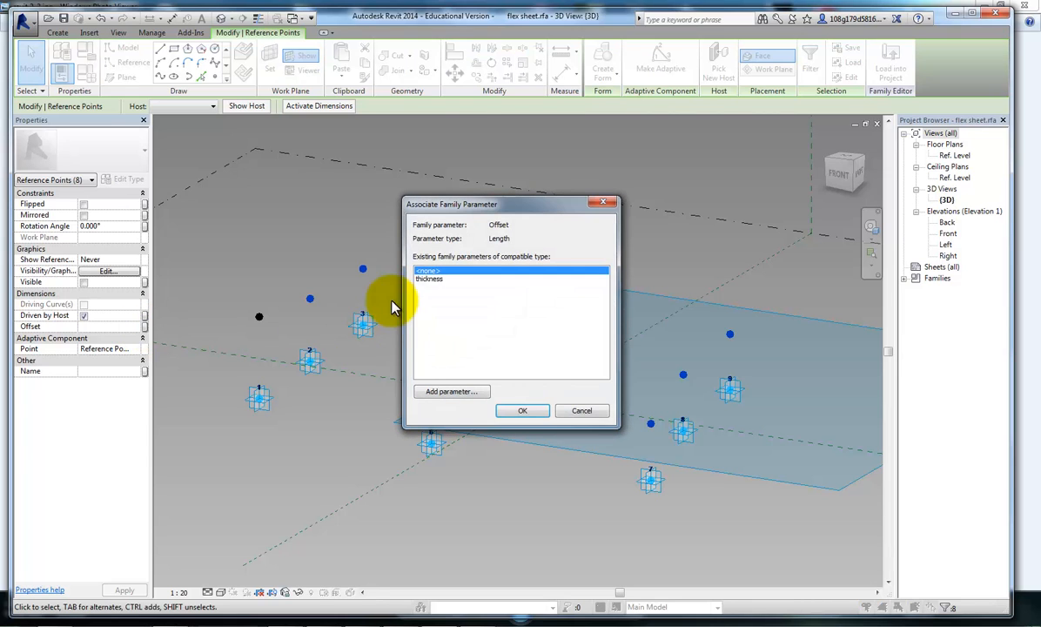
left_click(426, 279)
left_click(525, 412)
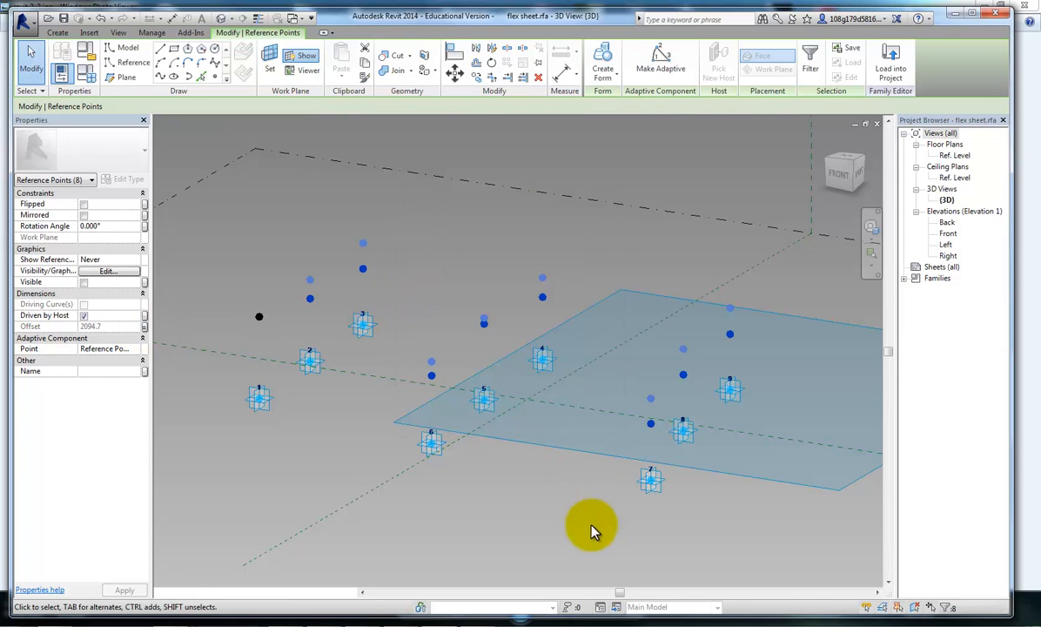
left_click(485, 515)
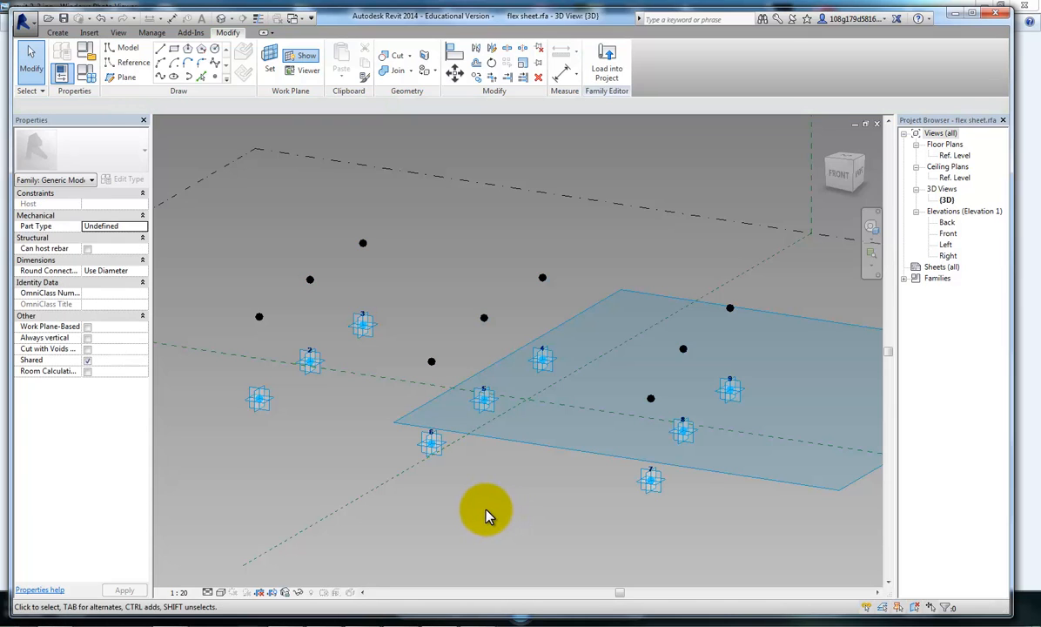
- Flex the thickness family parameter by applying a larger test value, and finally set it to 2000
middle_click_drag(309, 197, 365, 223)
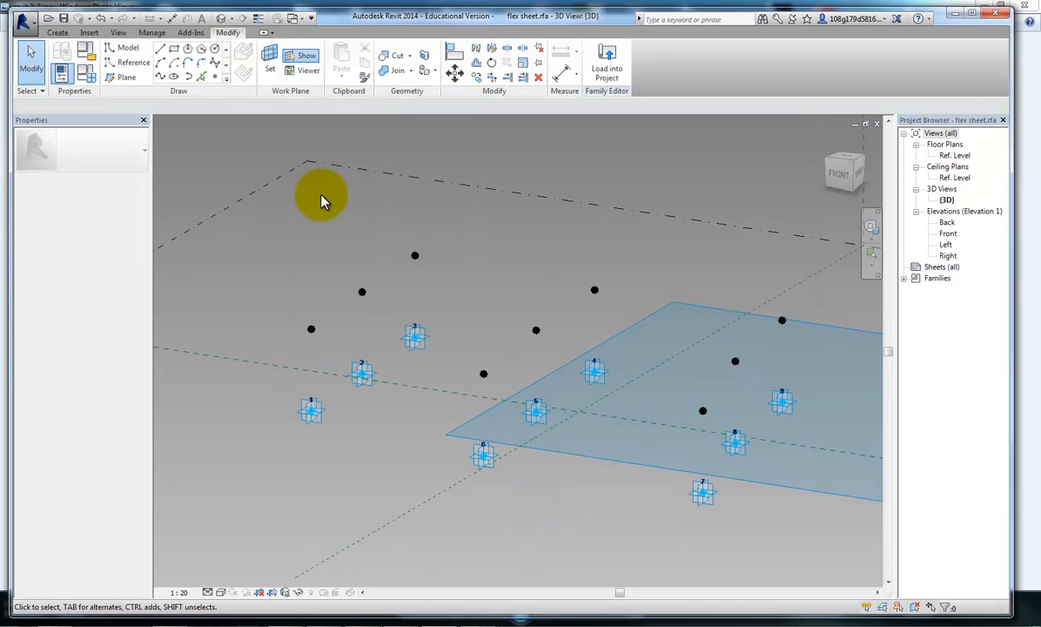
left_click(87, 75)
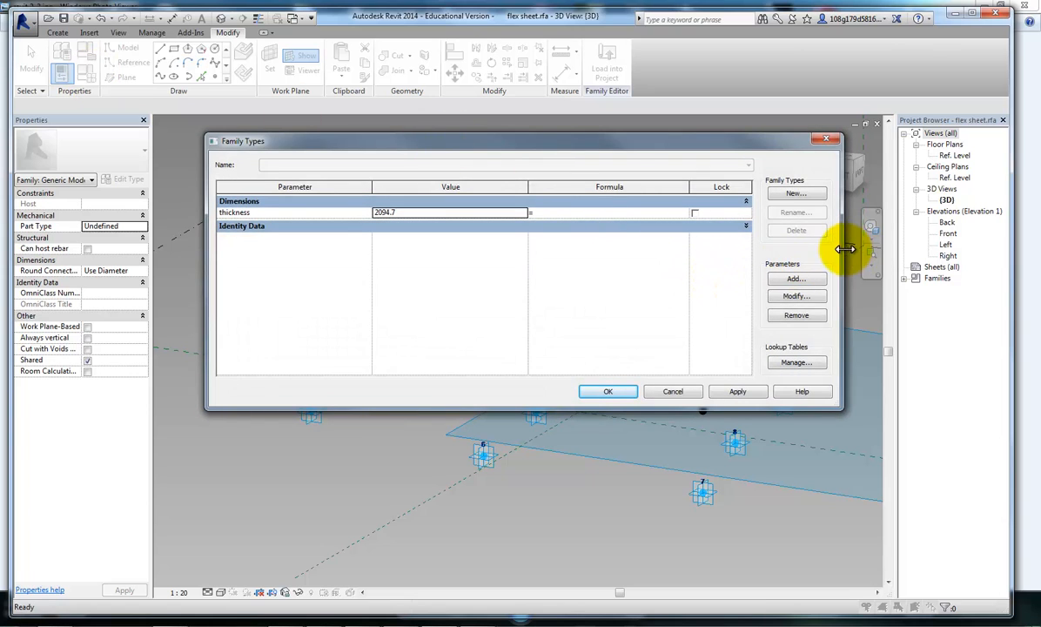
left_click_drag(842, 249, 483, 249)
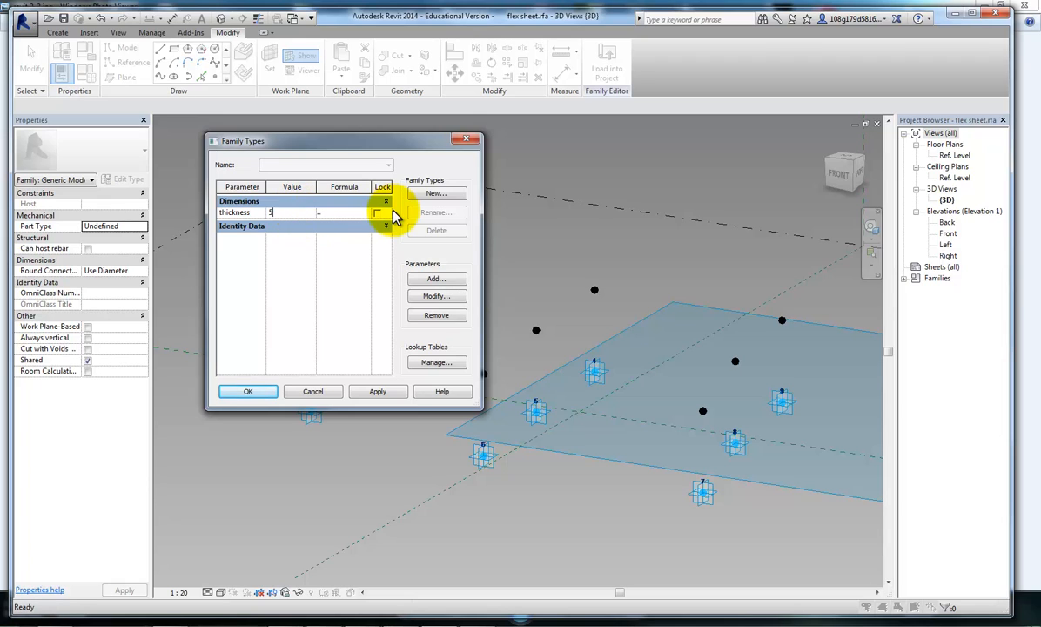
left_click(380, 392)
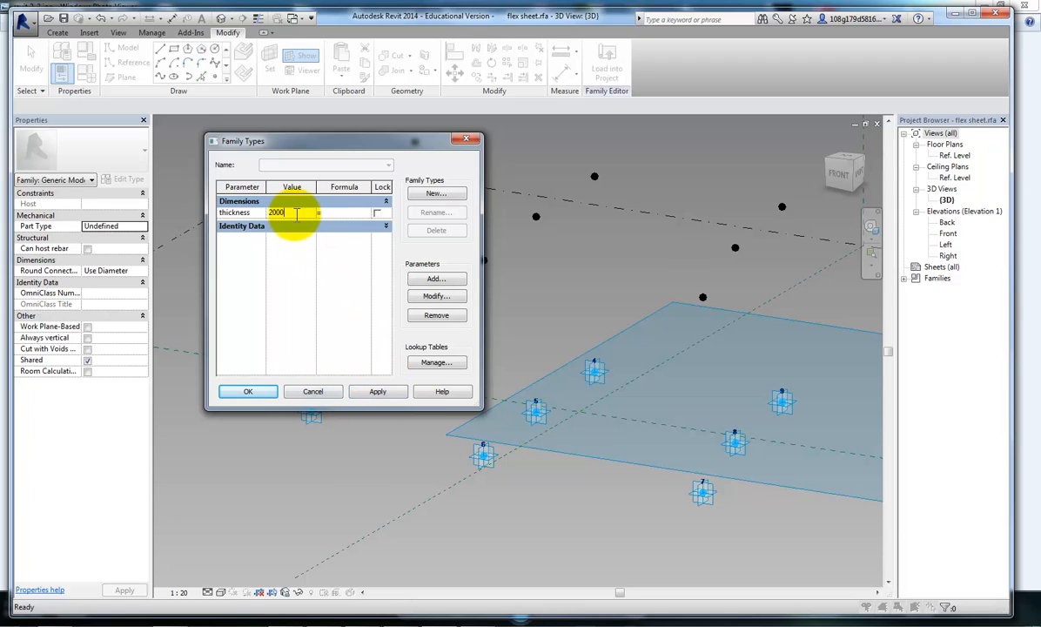
key("Tab")
left_click(380, 392)
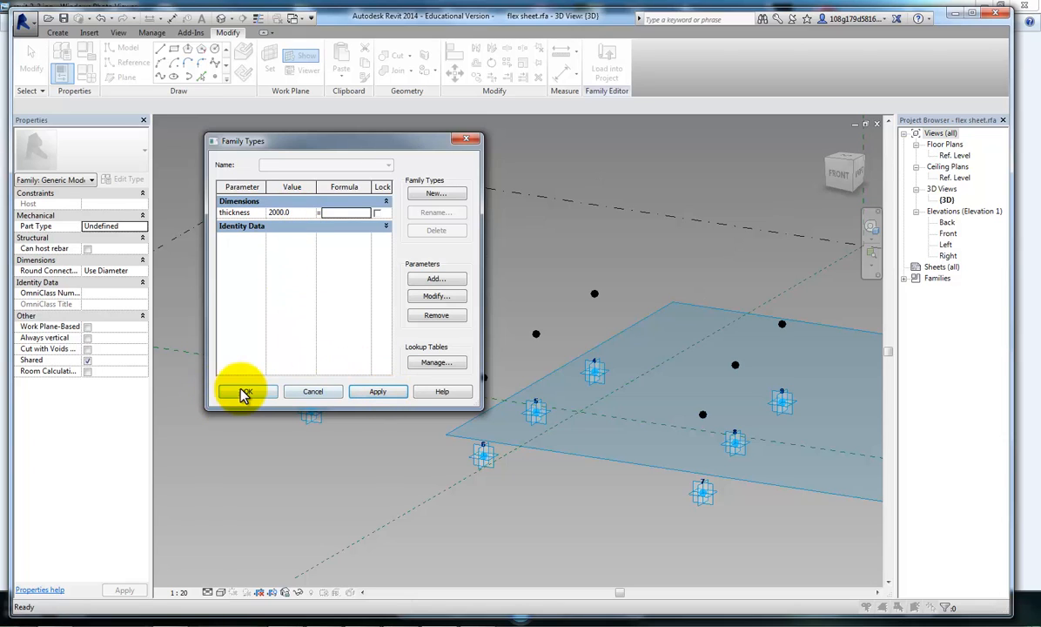
left_click(248, 393)
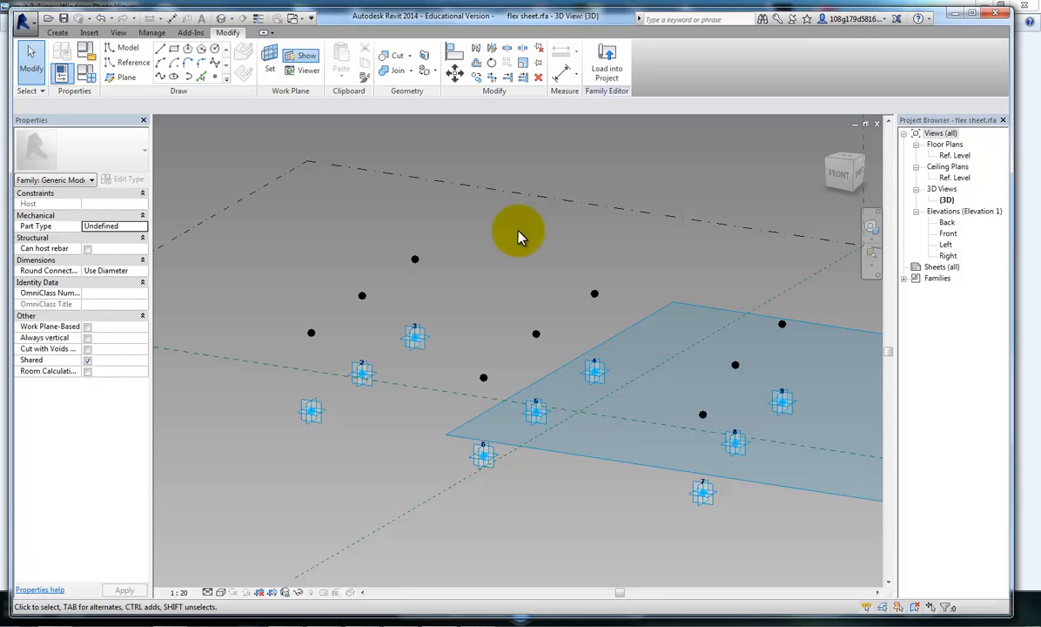
- Create a spline through the three offset reference points above adaptive points 3, 2 and 1
mouse_move(517, 233)
middle_mouse_down()
mouse_move(532, 248)
mouse_move(513, 247)
middle_mouse_up()
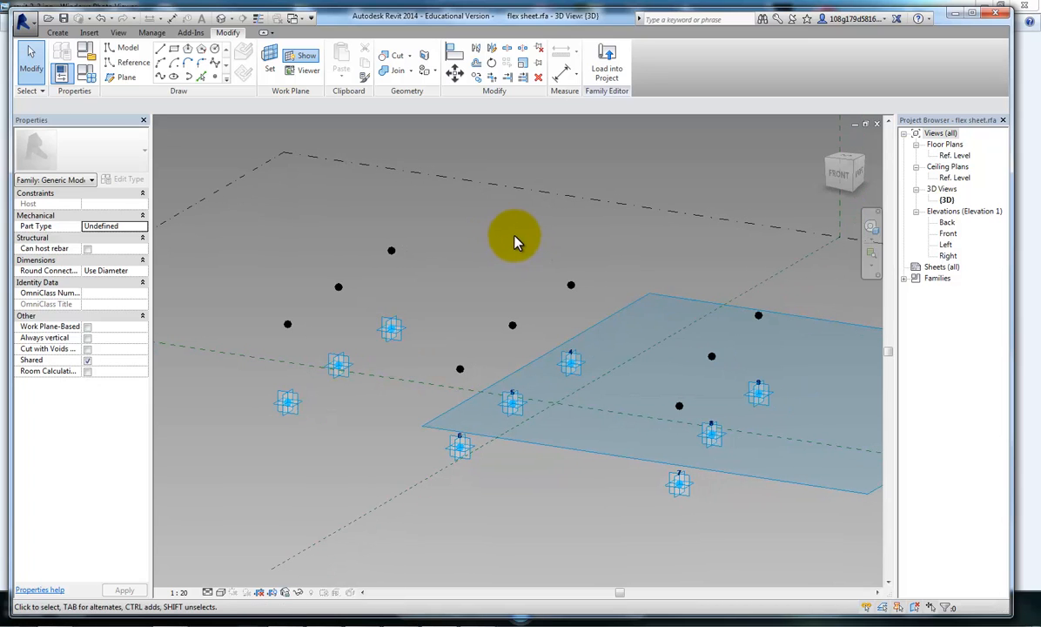
middle_click_drag(390, 431, 353, 422, "shift")
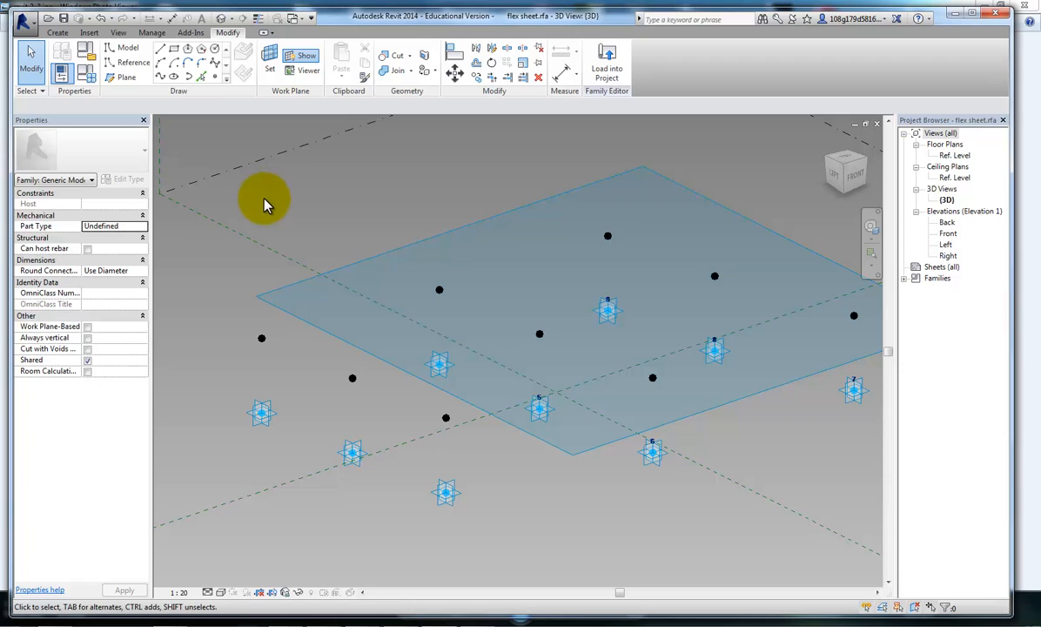
left_click(261, 339)
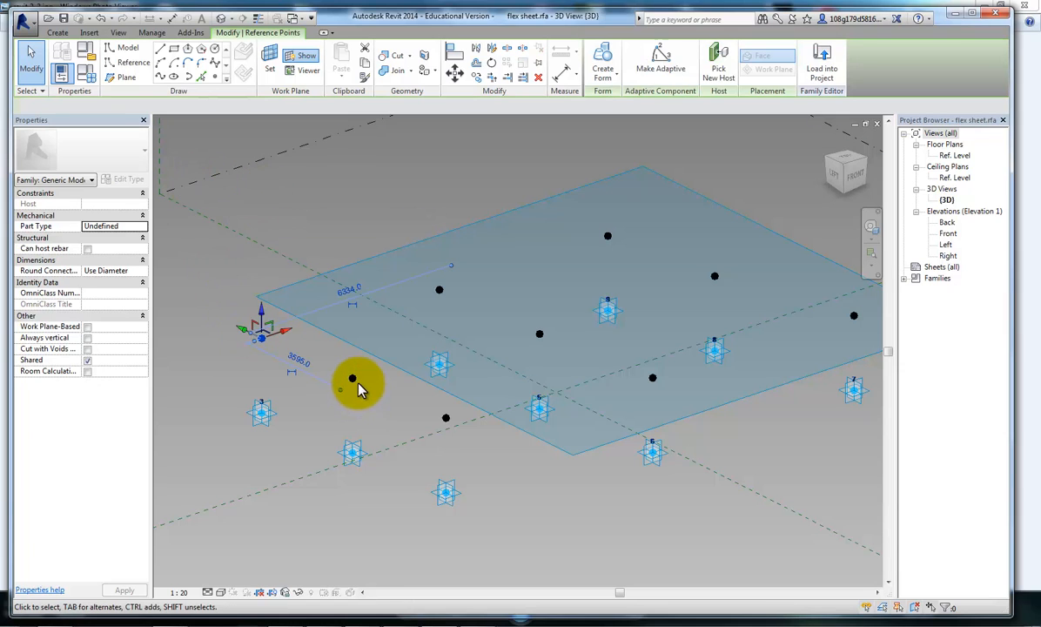
left_click(352, 378, "ctrl")
left_click(446, 418, "ctrl")
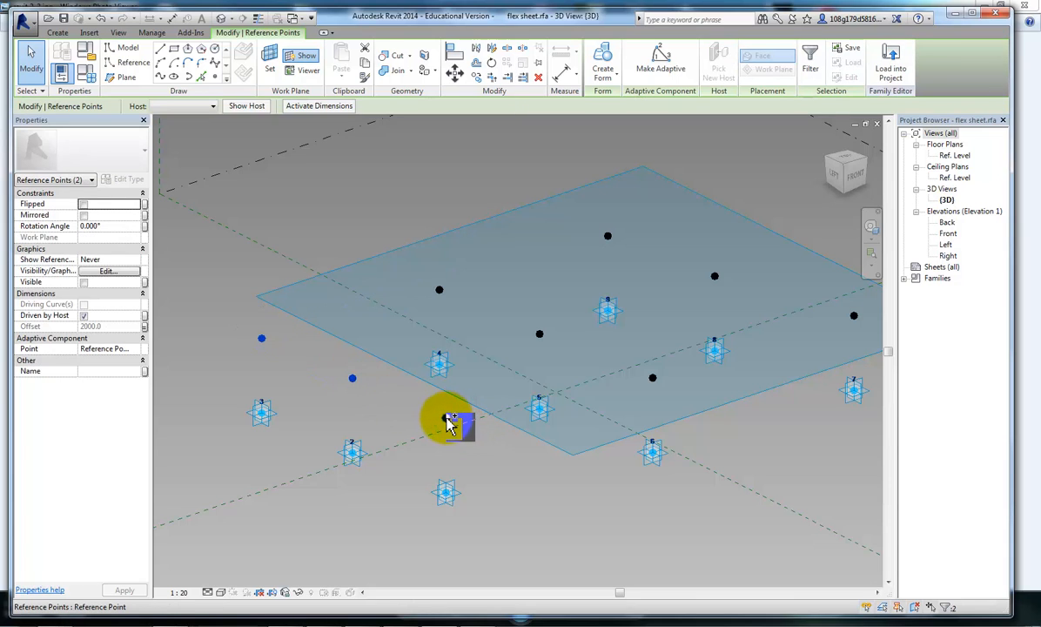
left_click(161, 77)
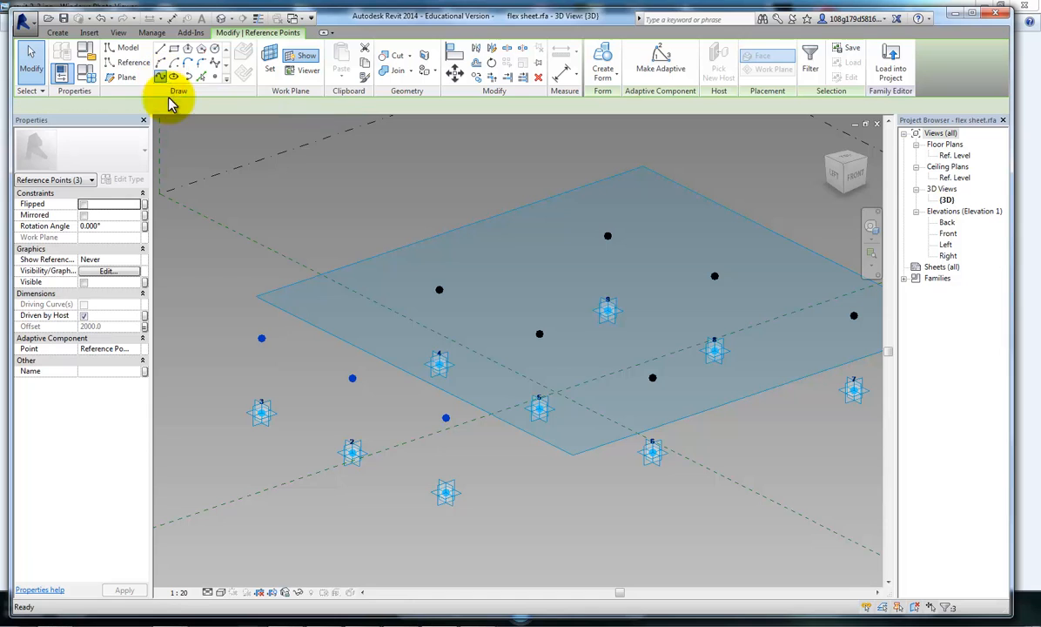
- Connect adaptive point 1 to the reference point above it with a vertical spline line
left_click(446, 421)
left_click(447, 493)
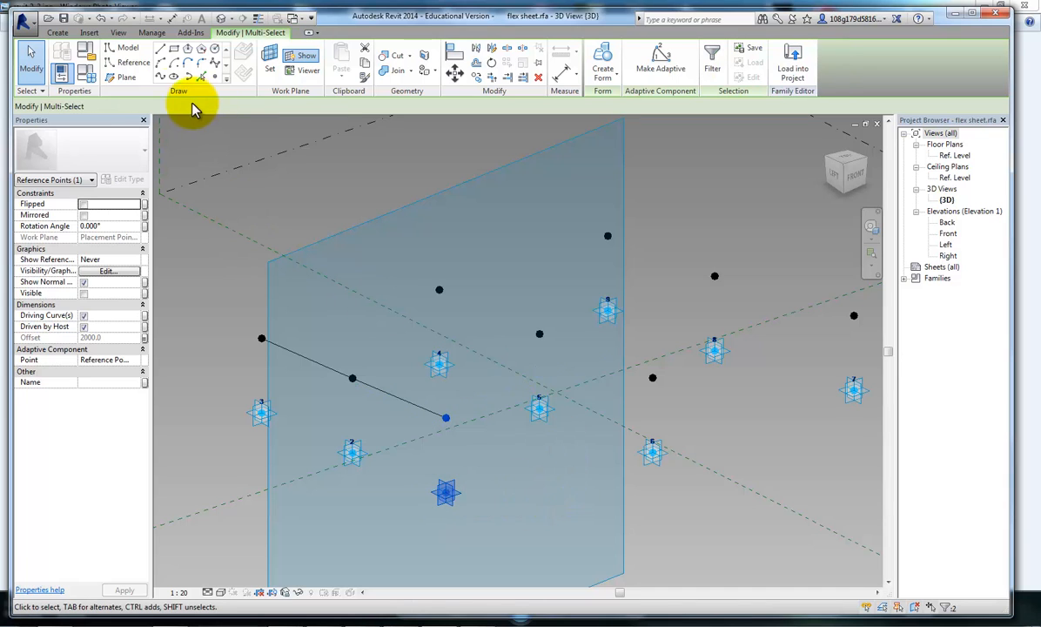
left_click(162, 76)
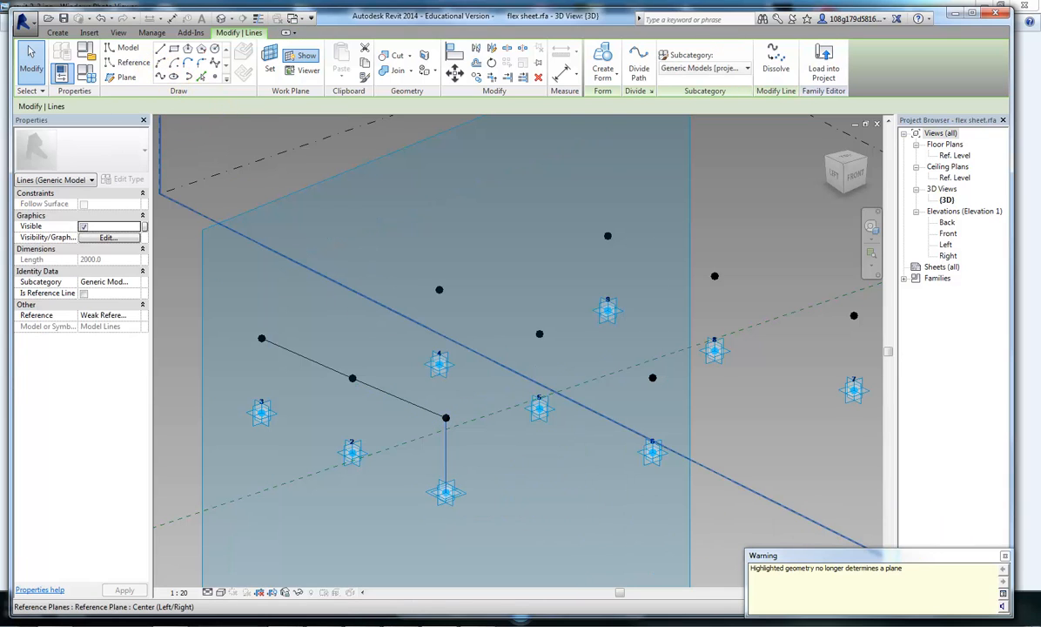
left_click(1004, 557)
key("Escape")
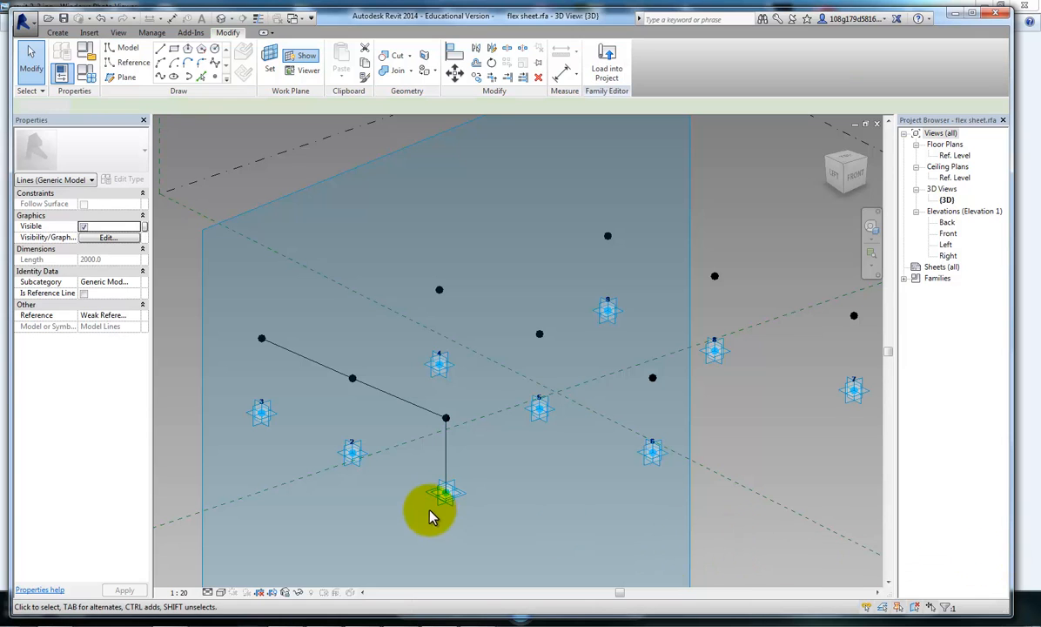
- Create a spline through adaptive points 1, 2 and 3 as the lower edge of the first profile
left_click(445, 493)
left_click(352, 451, "ctrl")
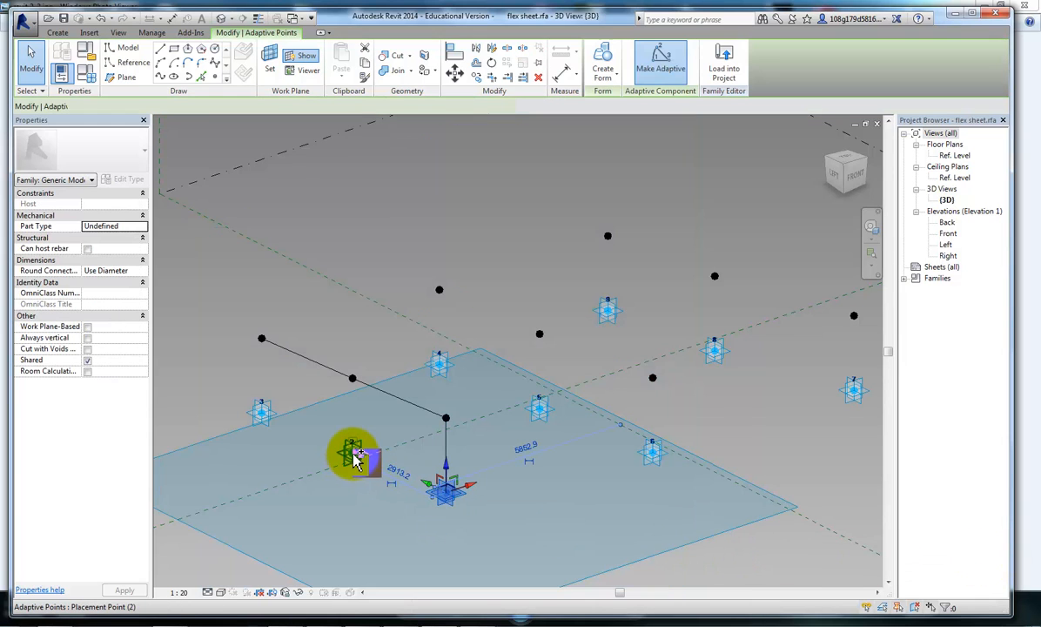
left_click(262, 414, "ctrl")
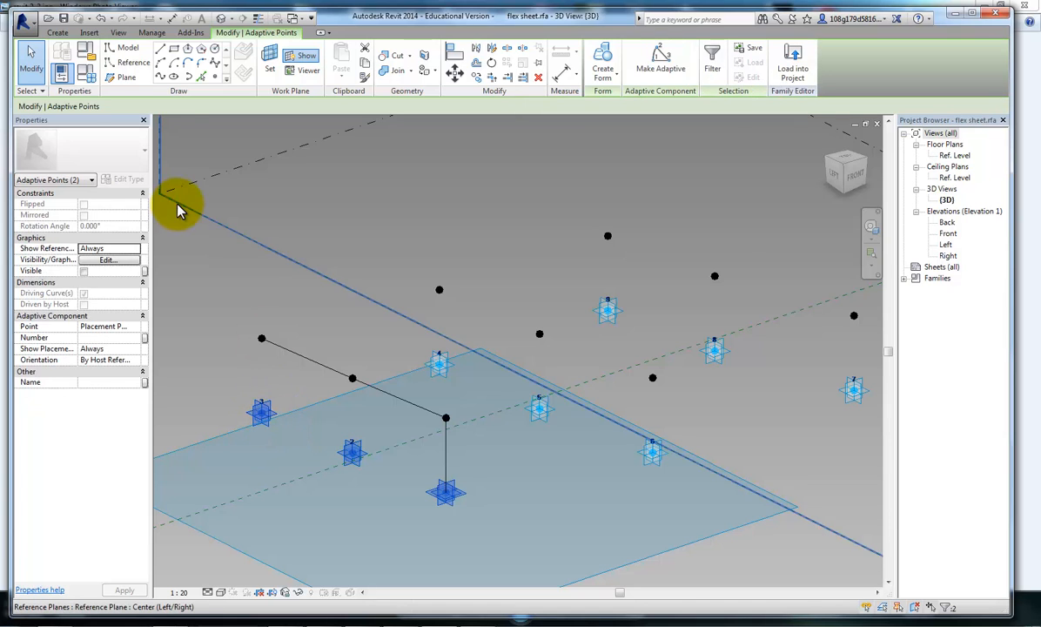
left_click(123, 80)
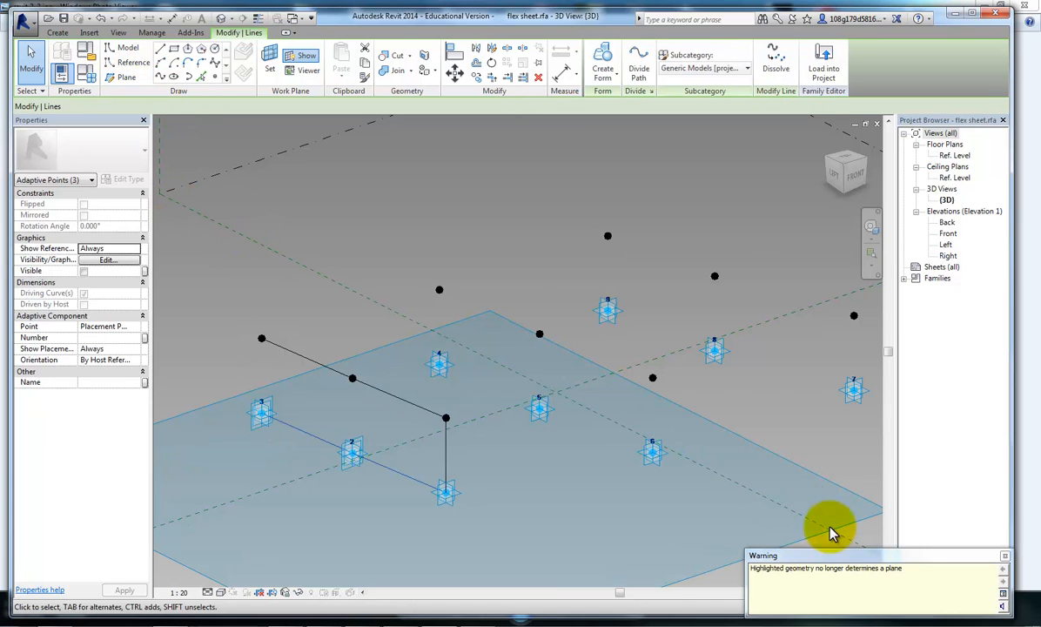
left_click(1006, 562)
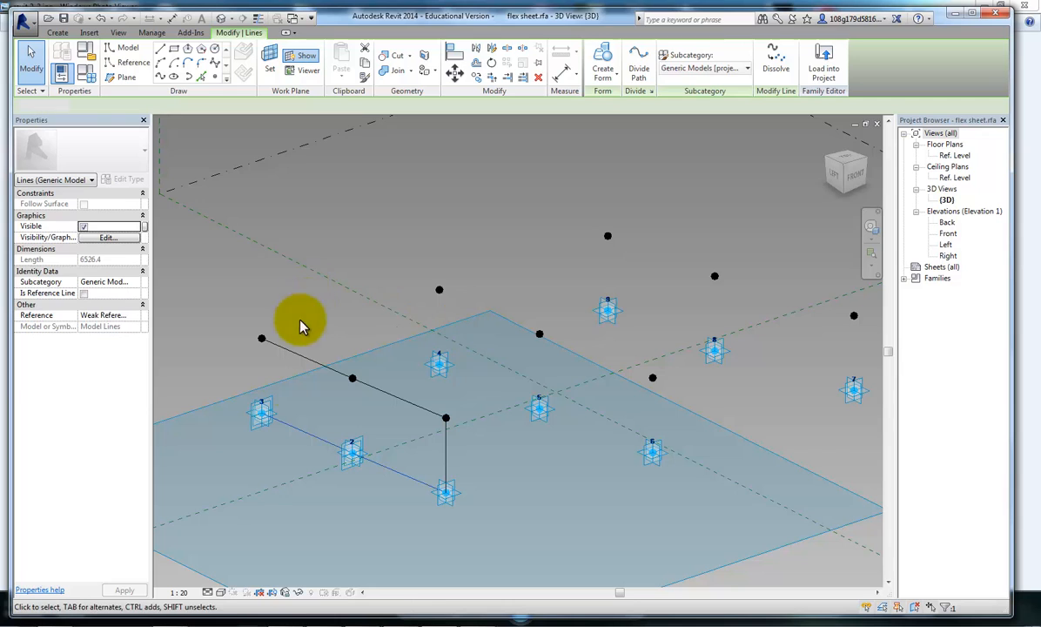
key("Escape")
- Close the first profile with a vertical spline line between adaptive point 3 and the reference point above it
left_click(161, 78)
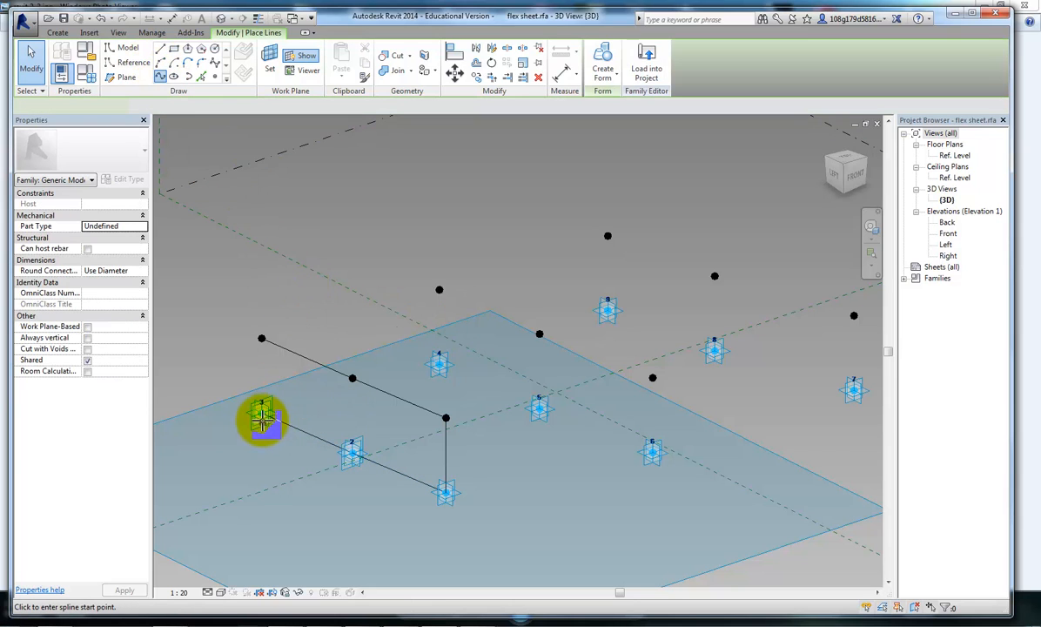
key("Escape")
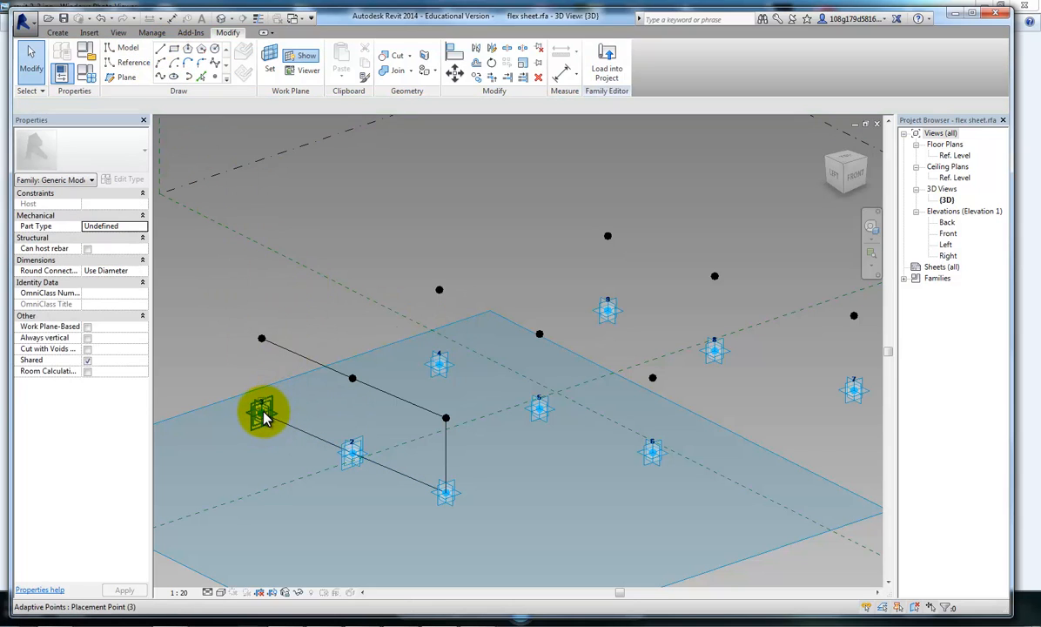
left_click(265, 418)
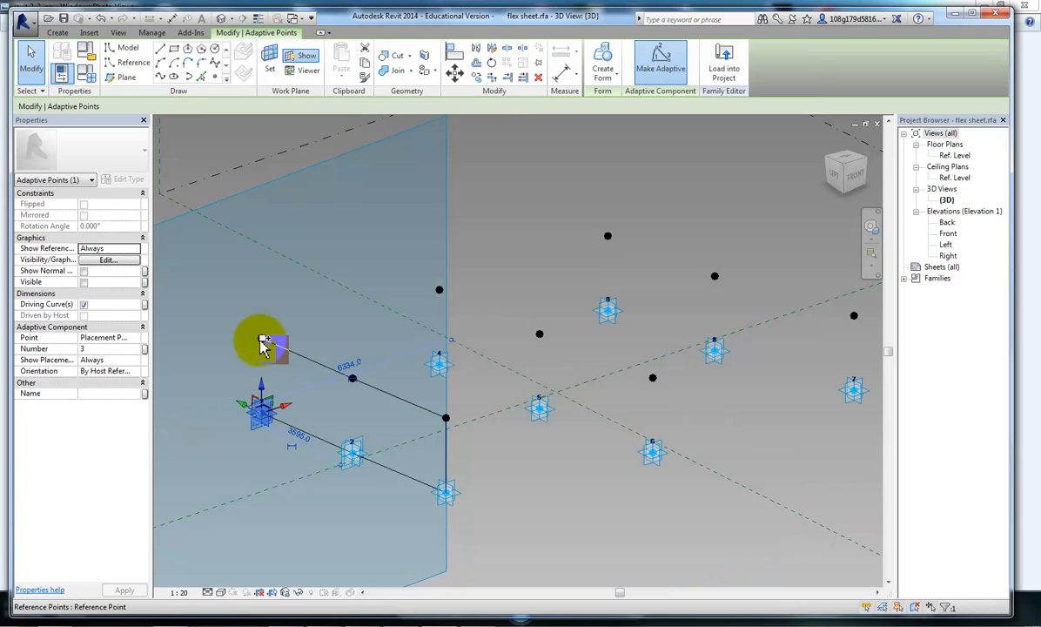
left_click(261, 338, "ctrl")
left_click(161, 67)
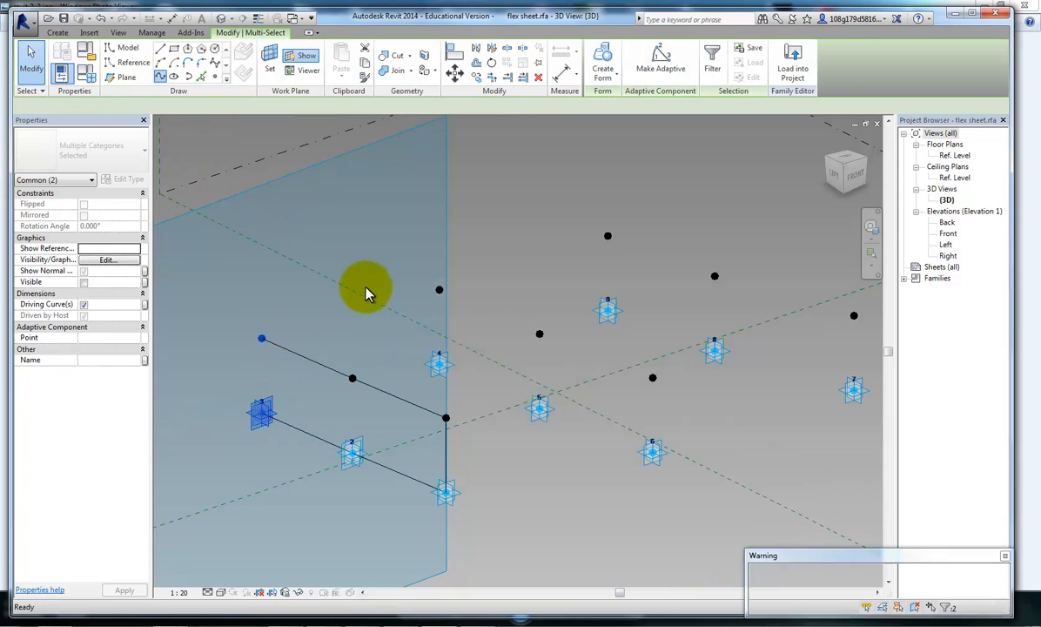
left_click(1005, 555)
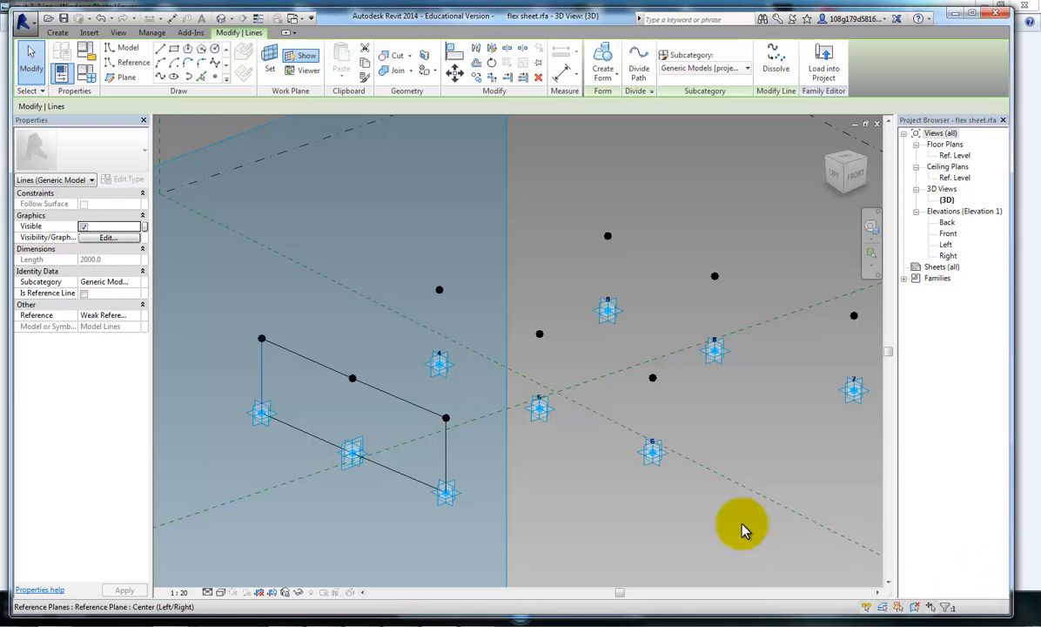
left_click(575, 498)
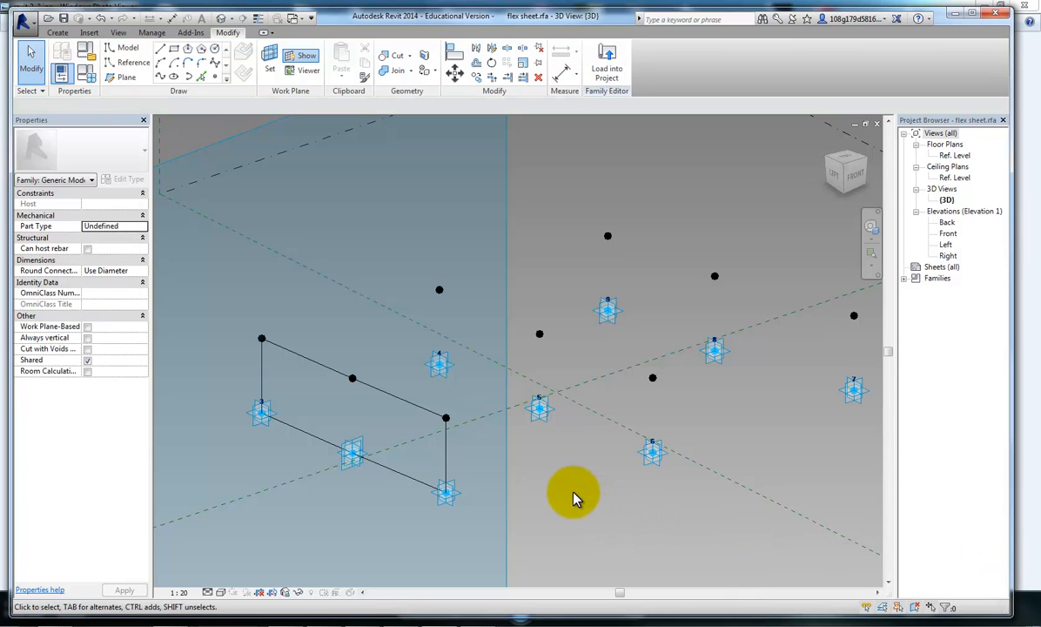
- Select the four lines of the closed profile at adaptive points 1 to 3 and convert them to reference lines
middle_click_drag(574, 497, 557, 458, "shift")
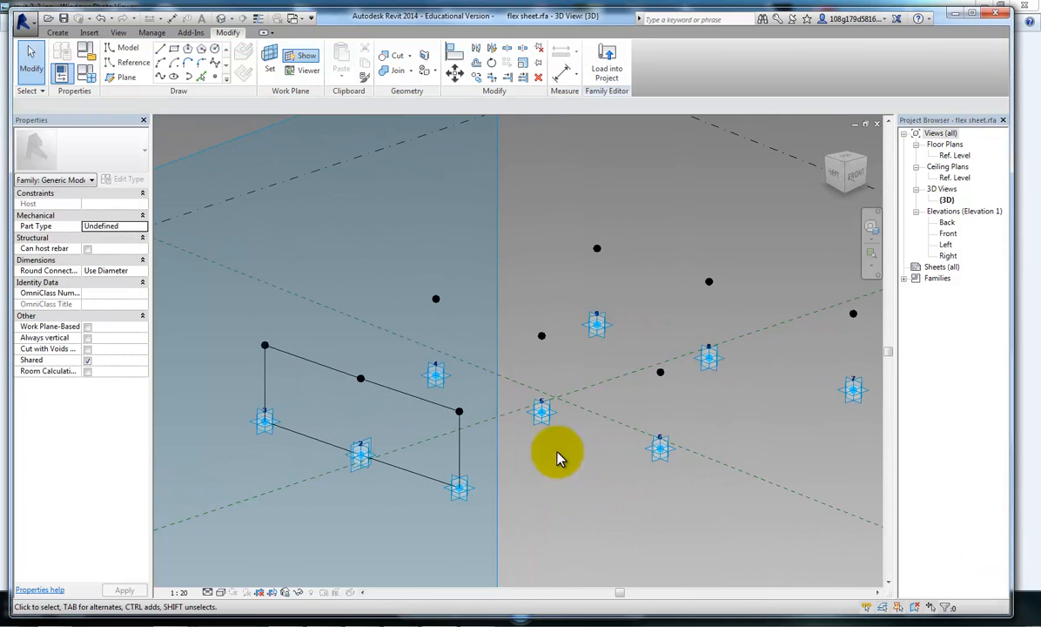
left_click(458, 446)
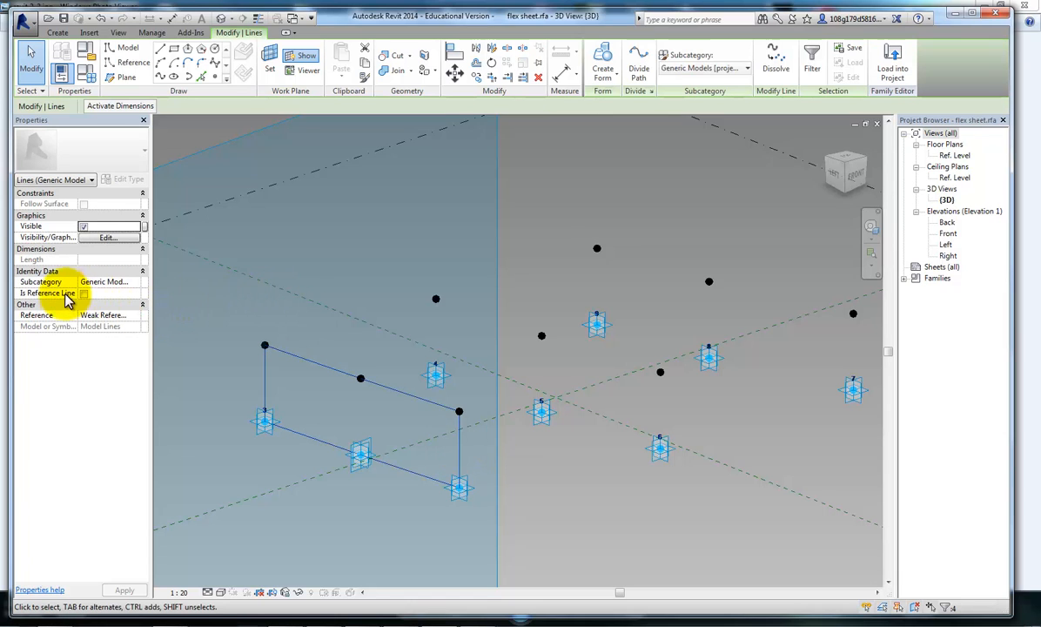
left_click(83, 293)
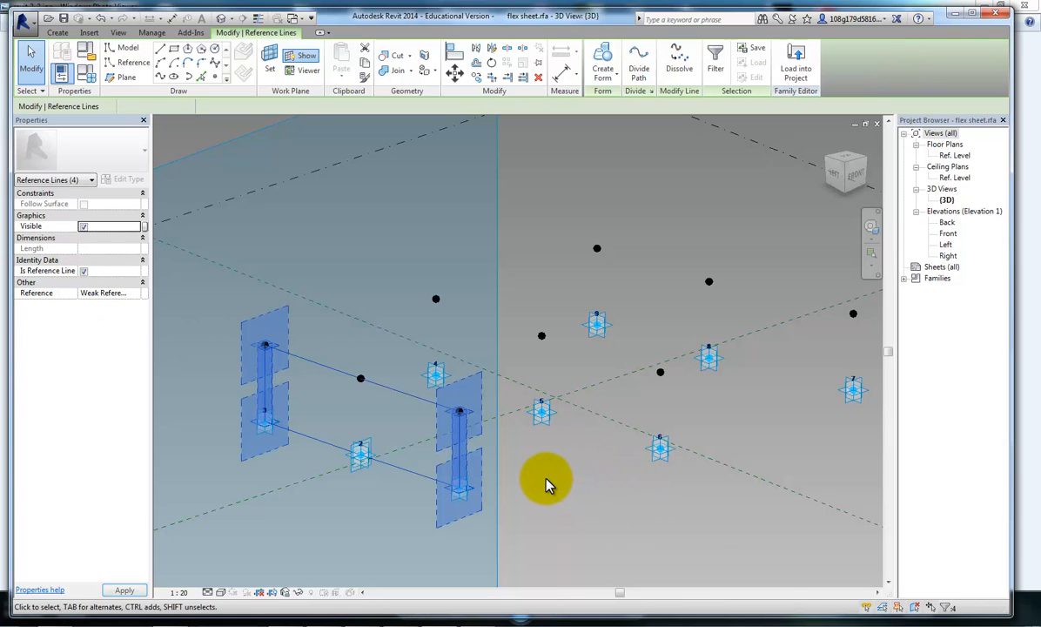
left_click(547, 485)
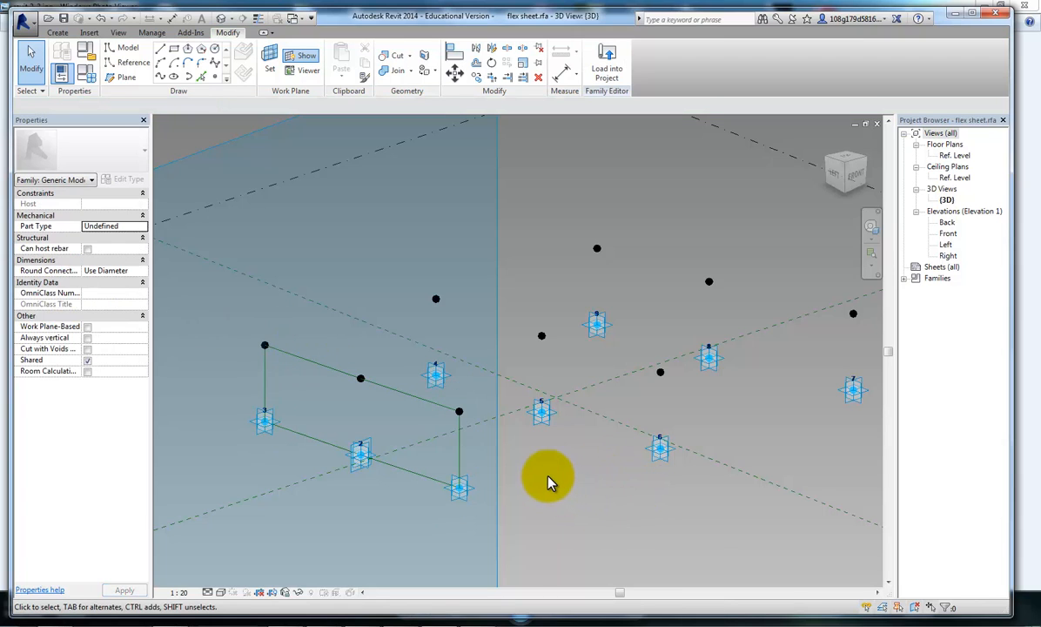
- Draw a model spline through the three offset reference points above adaptive points 4, 5 and 6
key("Tab")
middle_click_drag(565, 498, 549, 498)
middle_click_drag(667, 521, 594, 511, "shift")
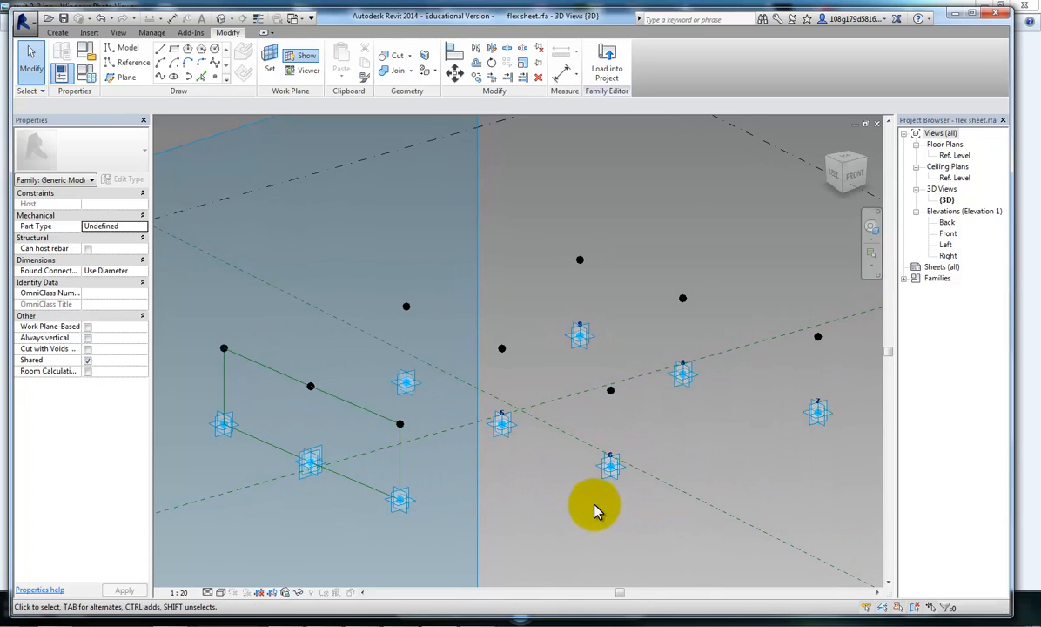
middle_click_drag(661, 432, 653, 446)
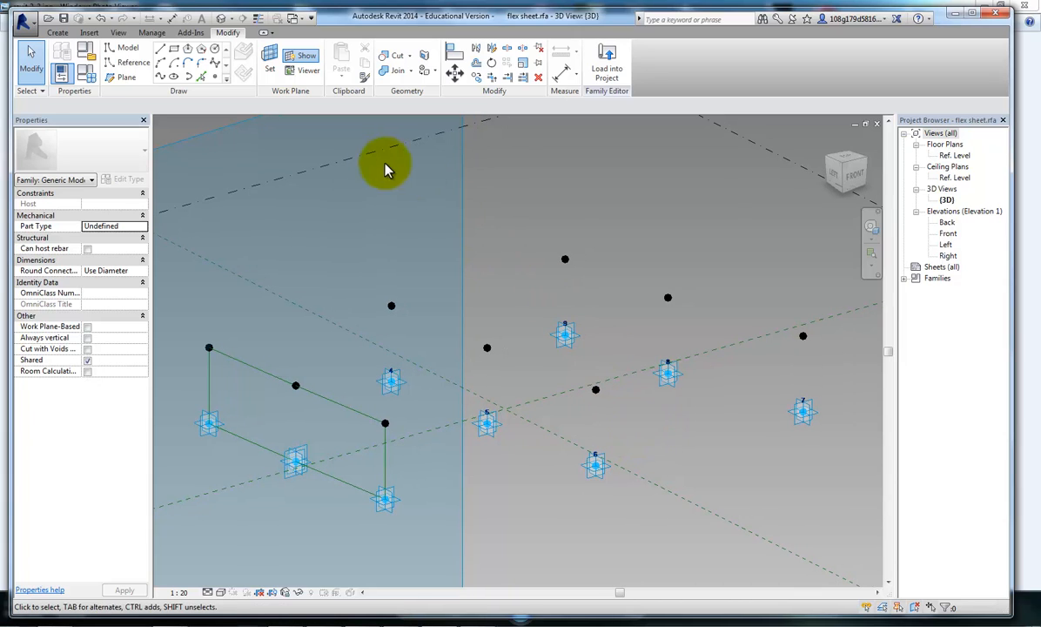
left_click(162, 78)
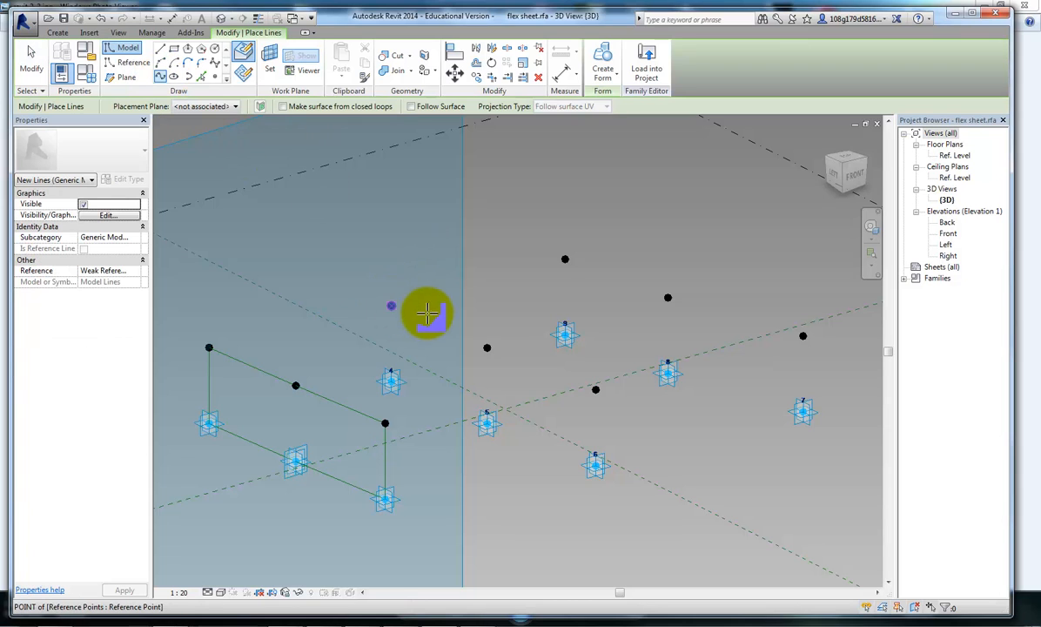
left_click(391, 306)
left_click(486, 347)
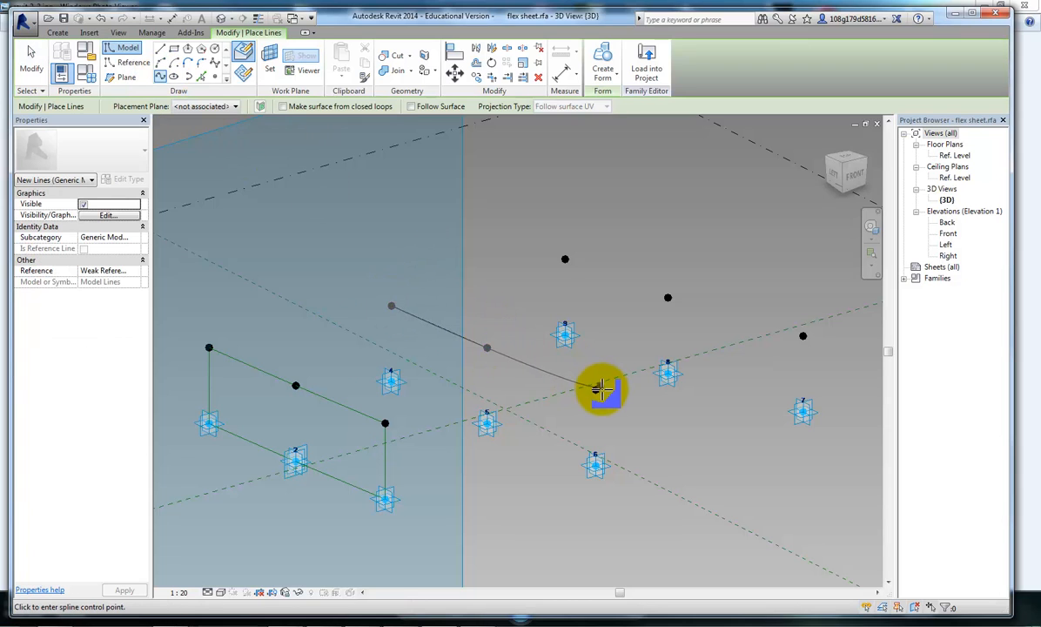
left_click(596, 390)
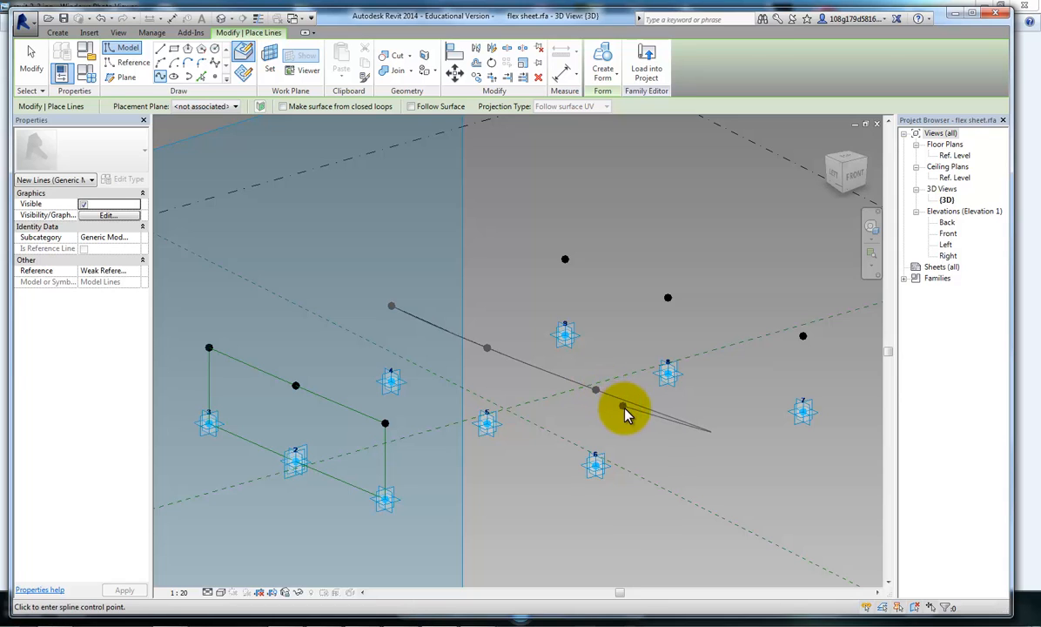
key("Escape")
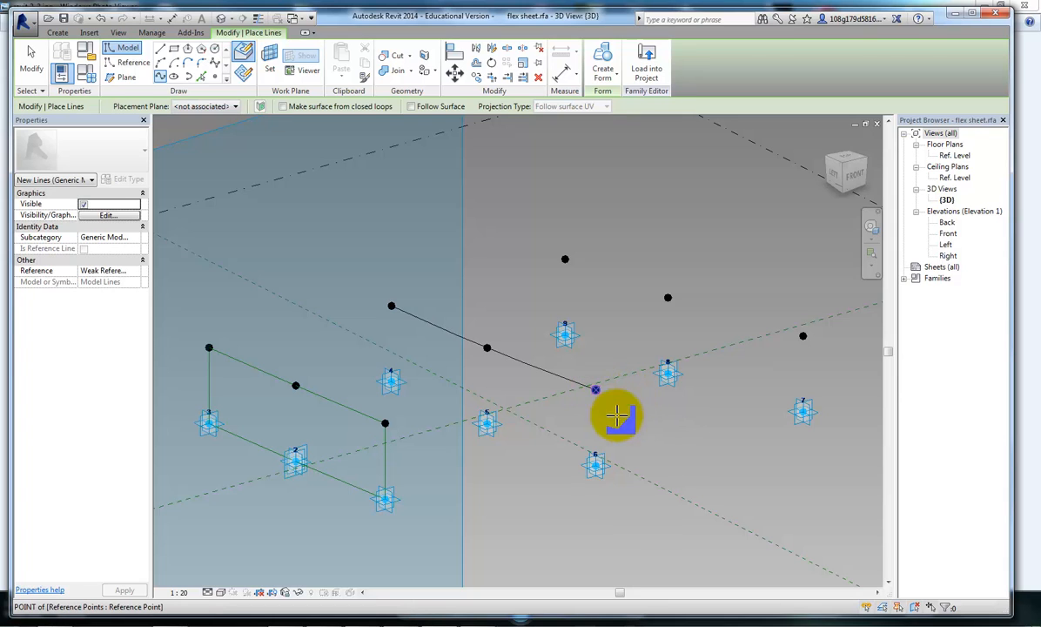
- Draw a vertical spline line from the offset reference point above adaptive point 6 down to adaptive point 6
left_click(616, 417)
left_click(595, 465)
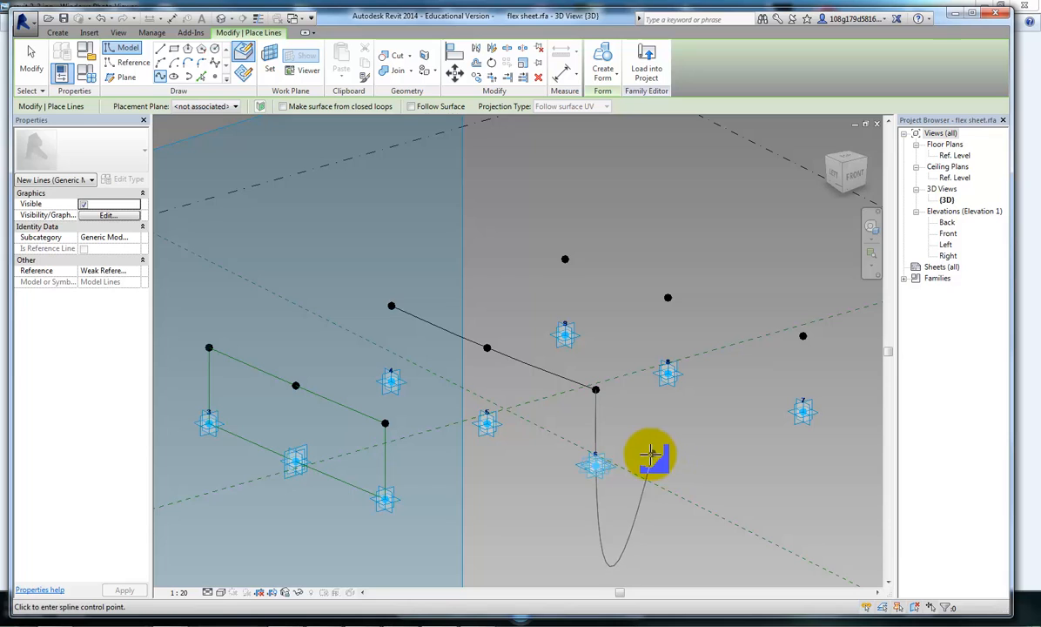
key("Escape")
- Draw the lower spline through adaptive points 6, 5 and 4, and close the second profile with a vertical line at point 4
left_click(595, 465)
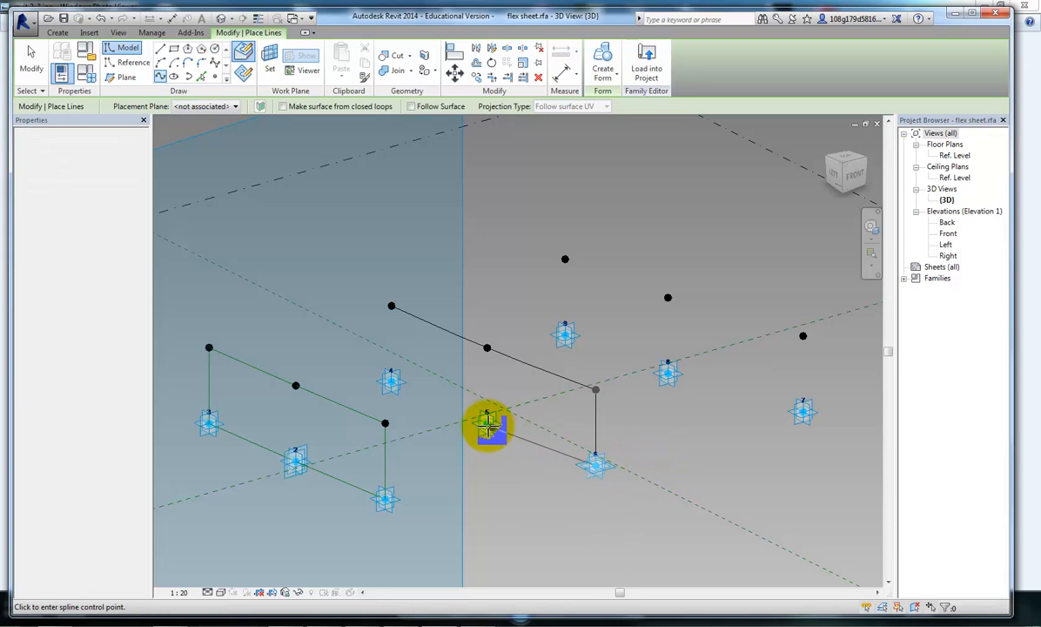
left_click(392, 380)
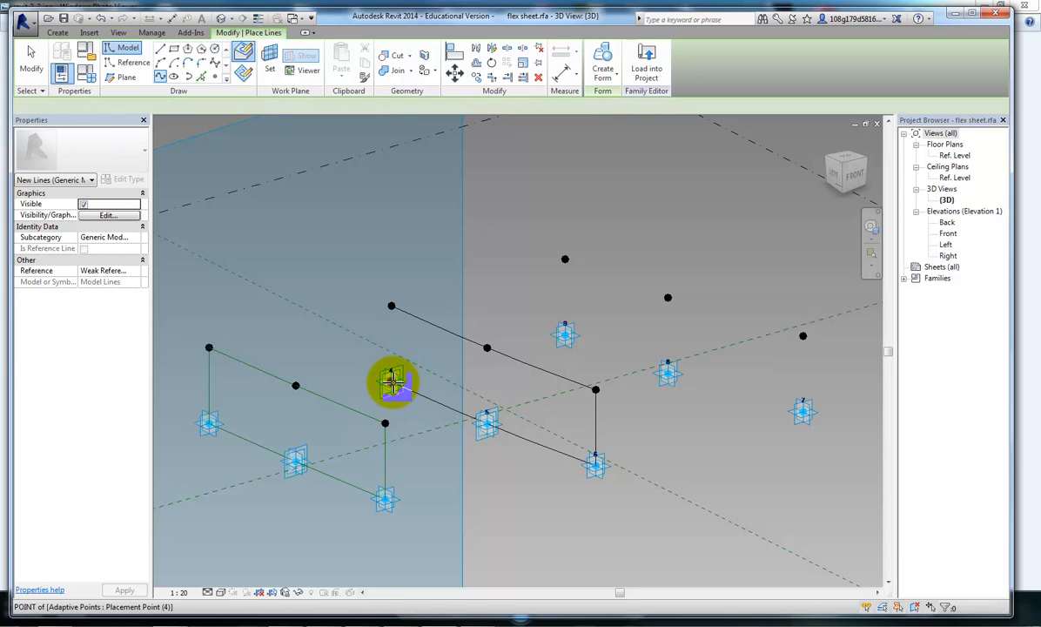
left_click(392, 381)
left_click(392, 307)
key("Escape")
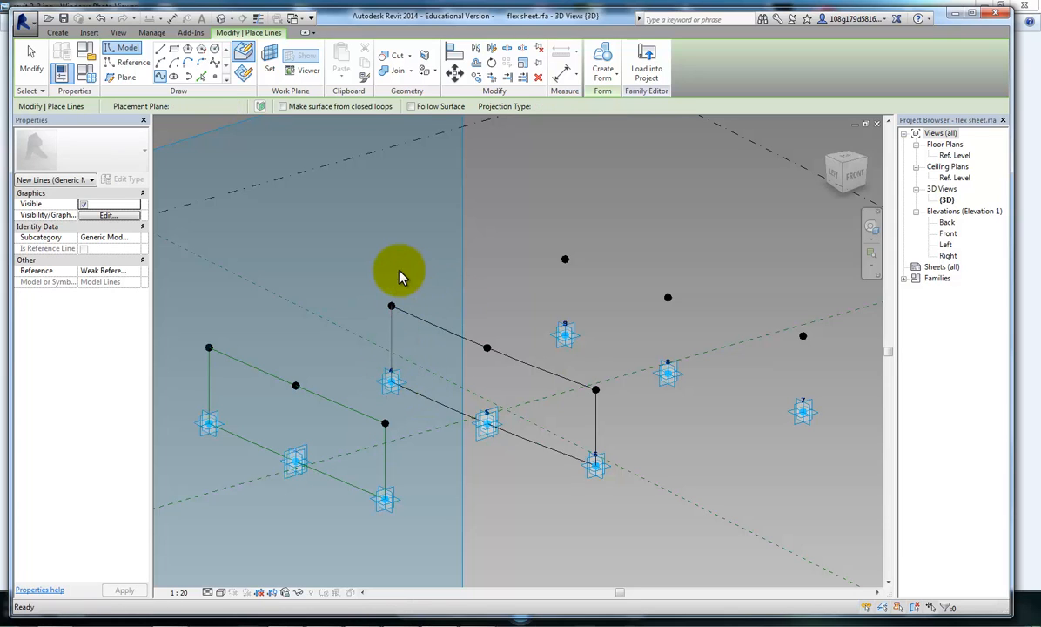
key("Escape")
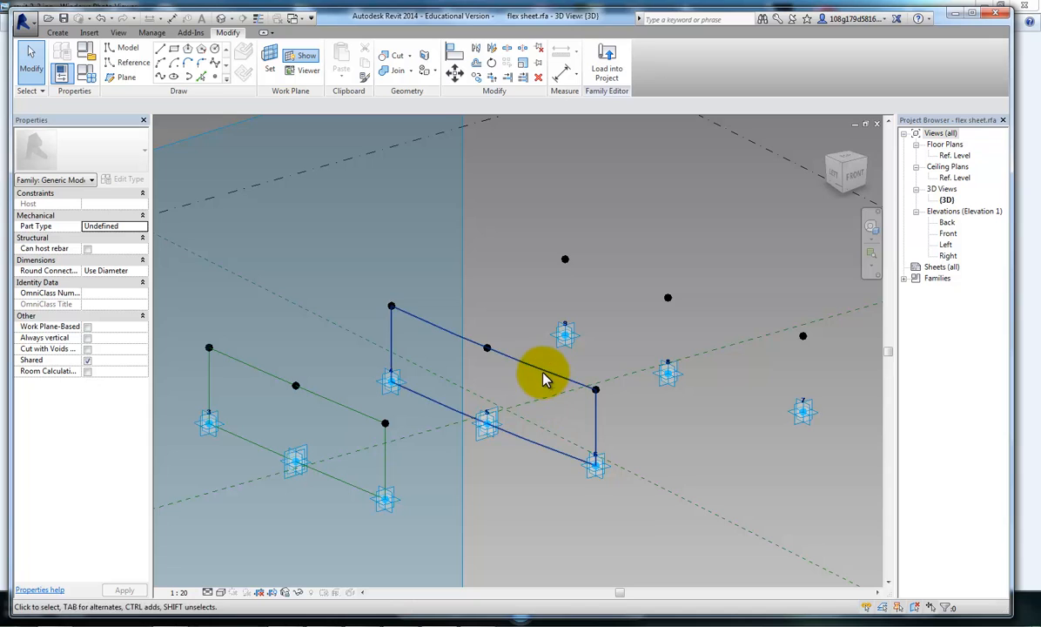
- Select the four lines of the closed profile at adaptive points 4 to 6 and convert them to reference lines
left_click(598, 383)
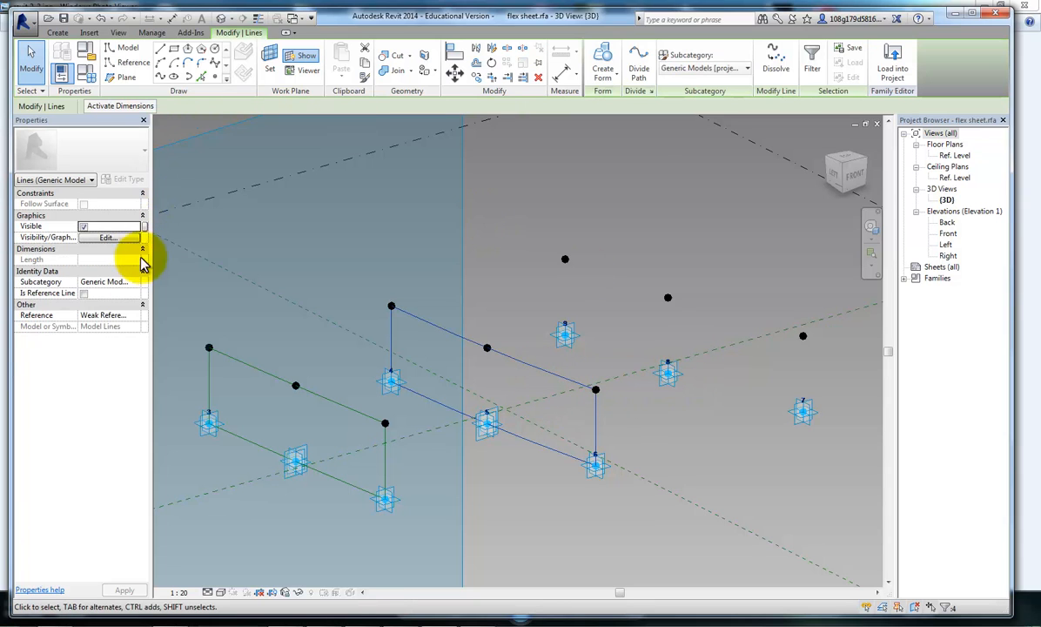
left_click(85, 294)
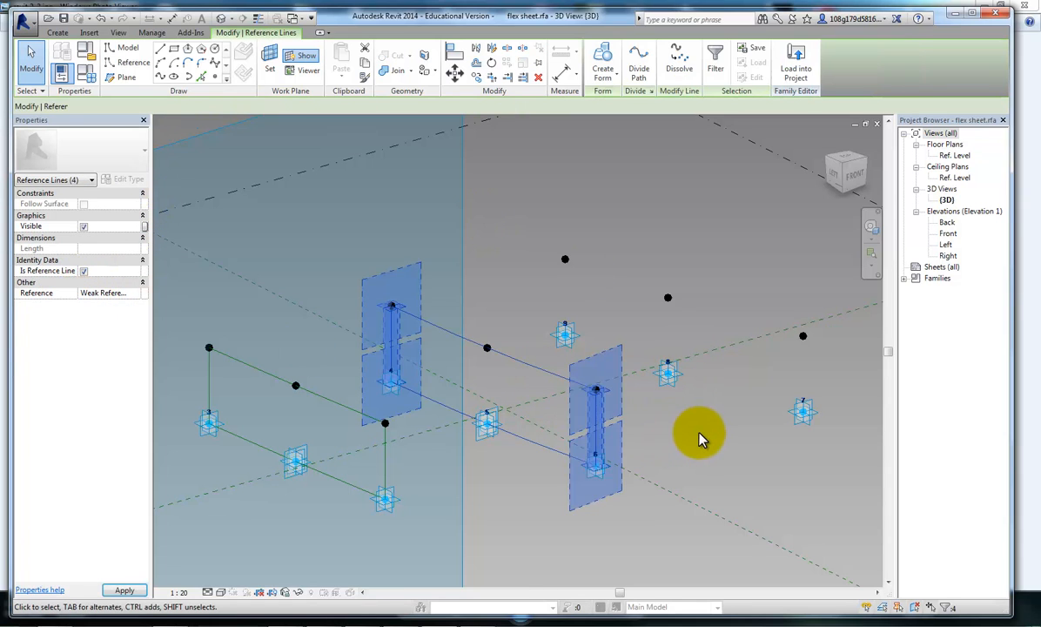
left_click(645, 418)
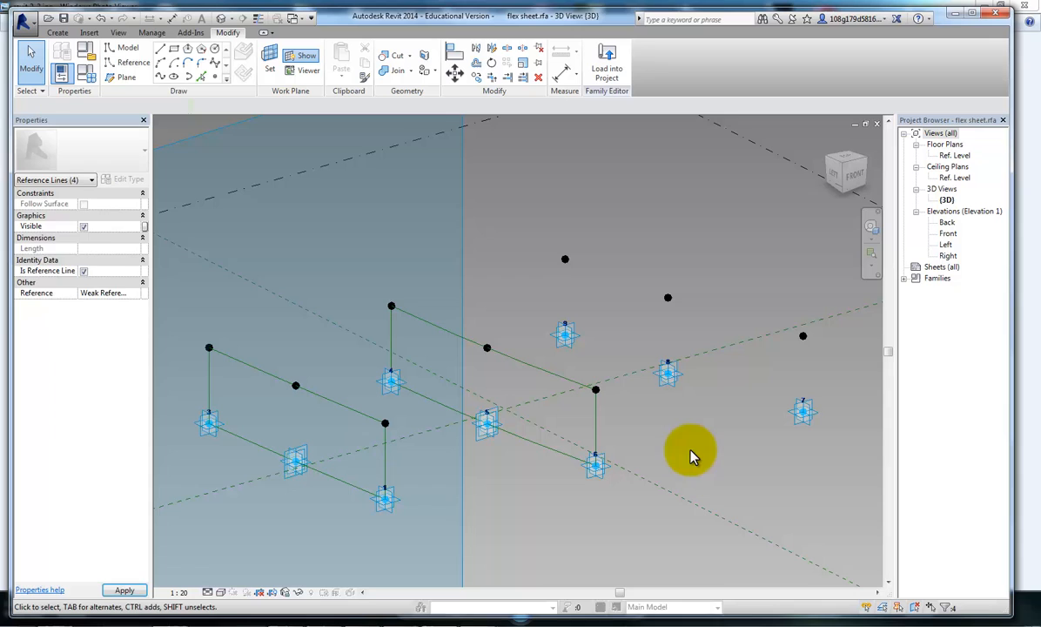
- Draw a vertical model spline line from adaptive point 9 up to the offset reference point above it
left_click(161, 77)
left_click(567, 333)
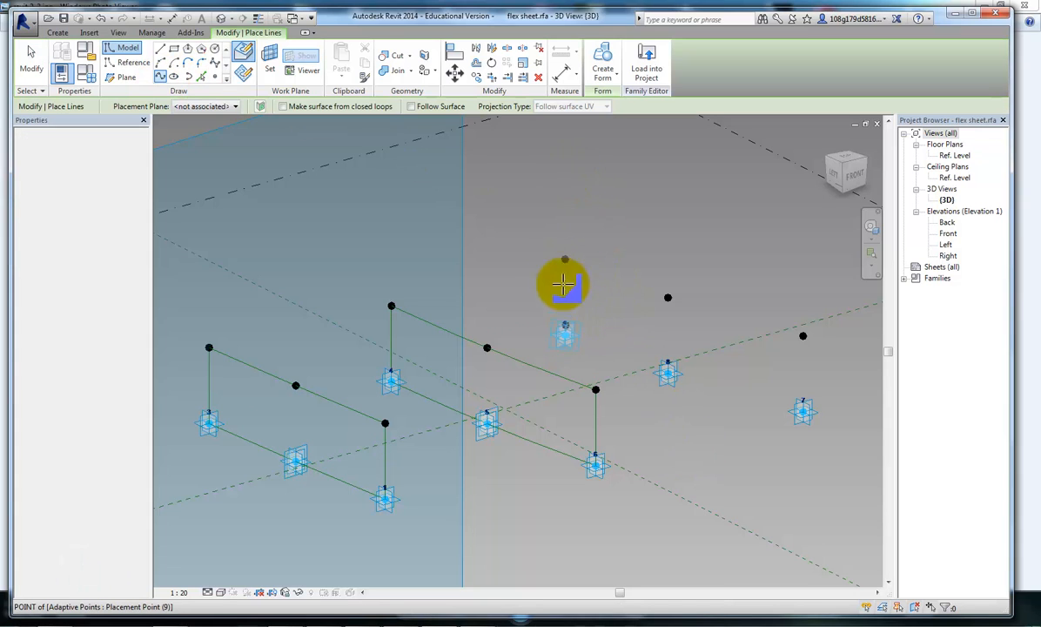
left_click(564, 258)
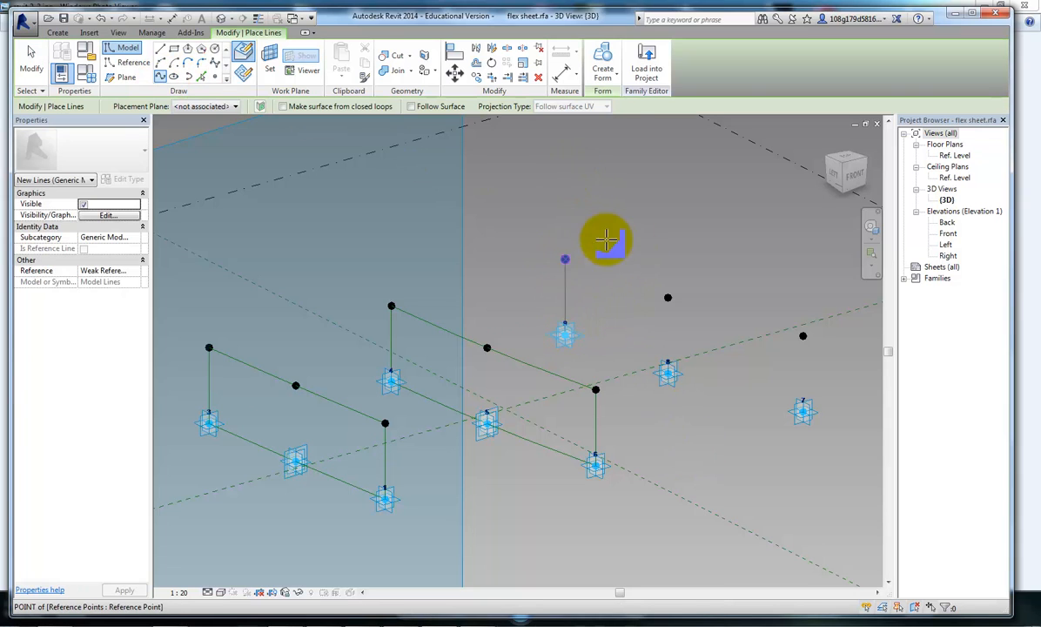
key("Escape")
- Draw the third profile's upper spline through the three offset reference points above adaptive points 9, 8 and 7
left_click(565, 258)
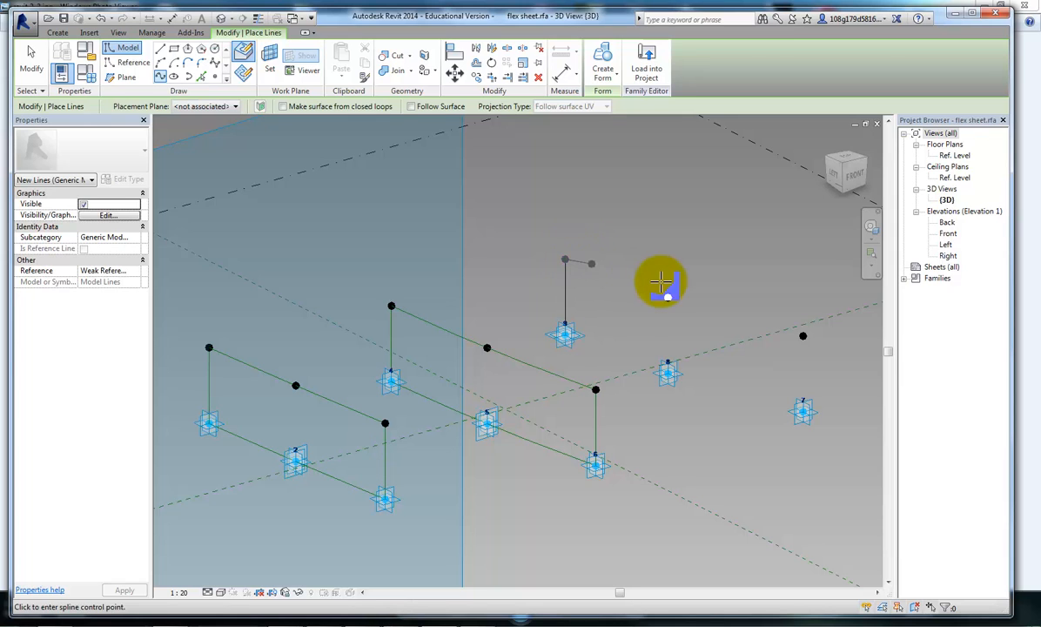
left_click(668, 297)
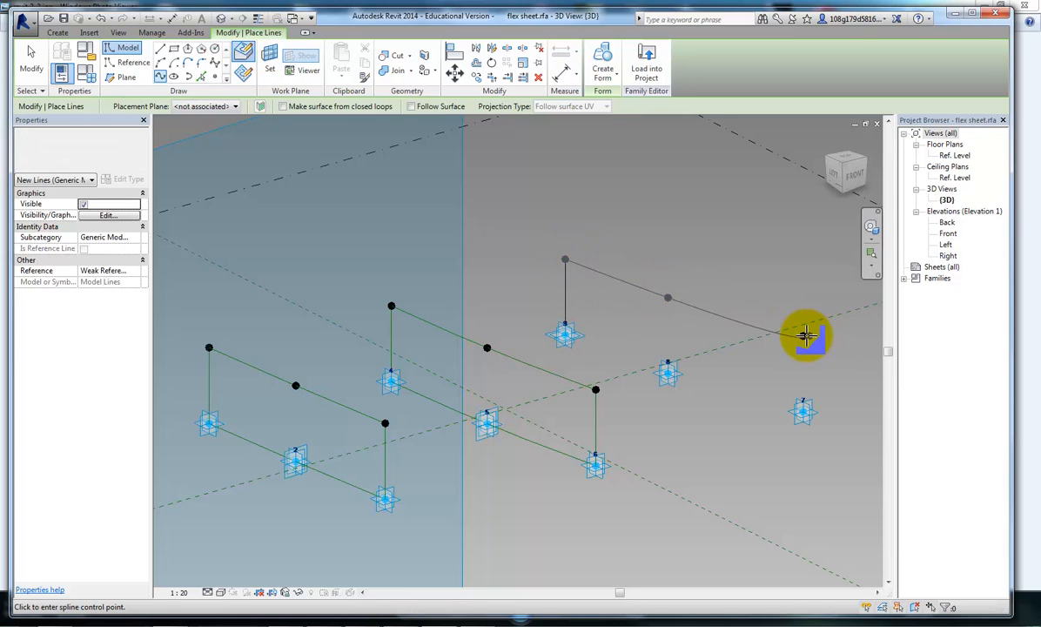
left_click(803, 336)
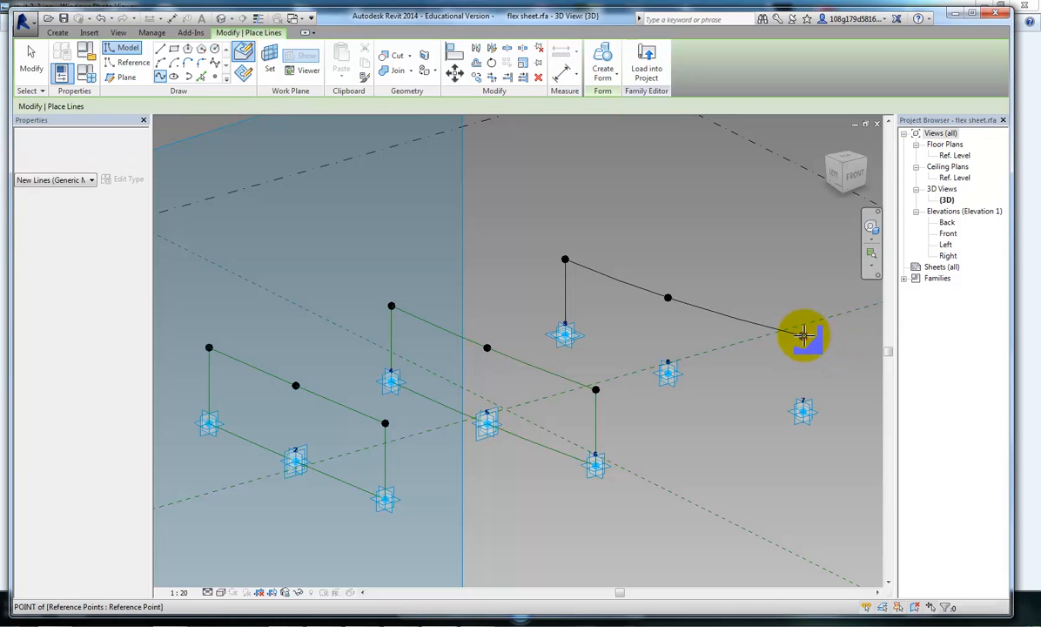
- Close the third profile with a vertical line down to adaptive point 7 and a lower spline through points 7, 8 and 9
left_click(804, 411)
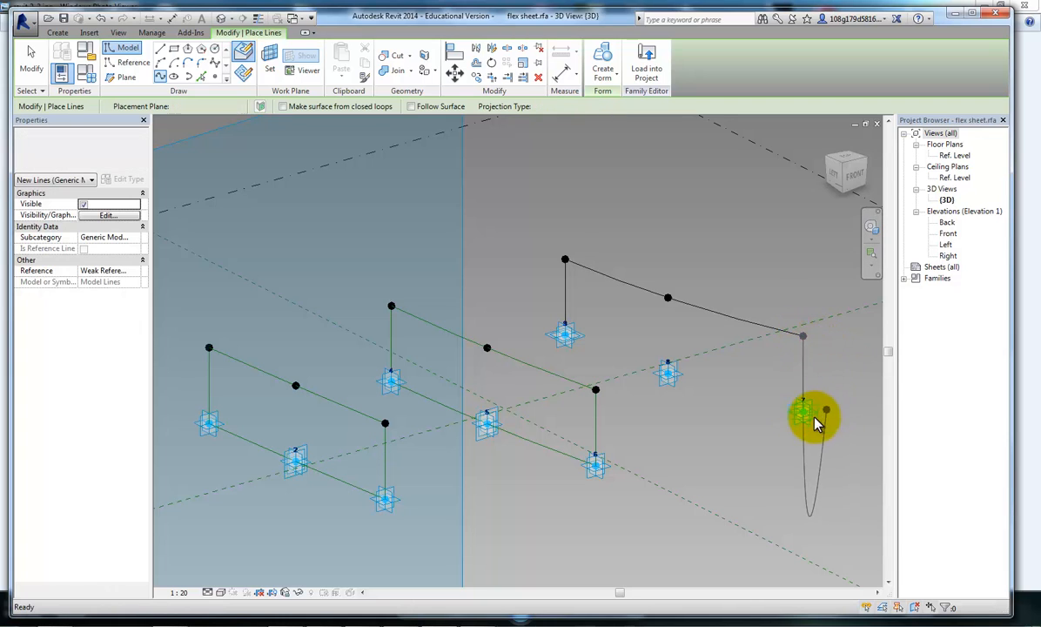
left_click(668, 374)
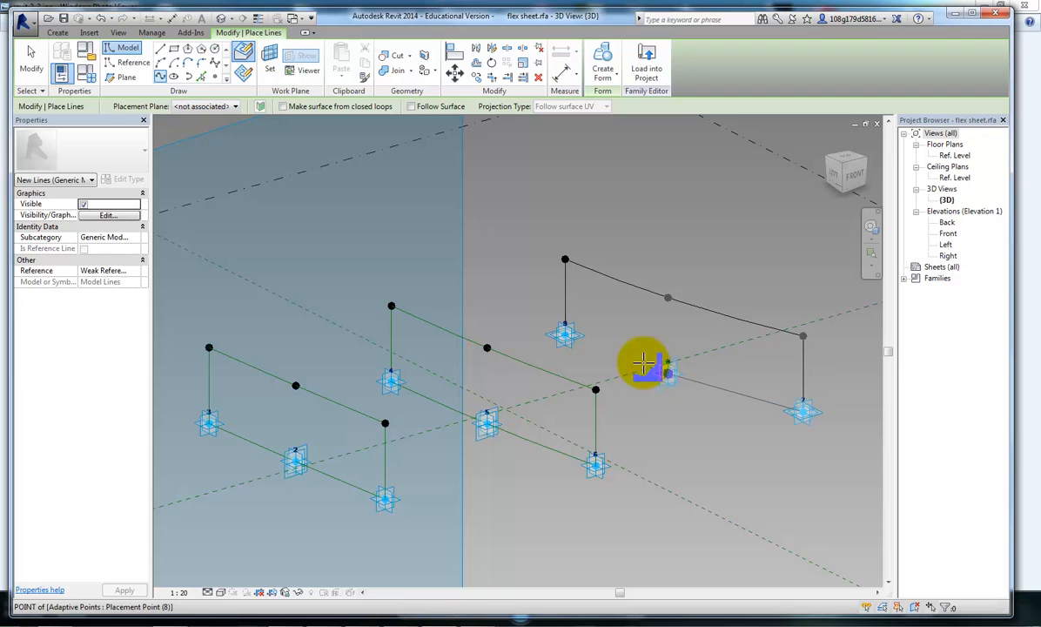
left_click(565, 334)
key("Escape")
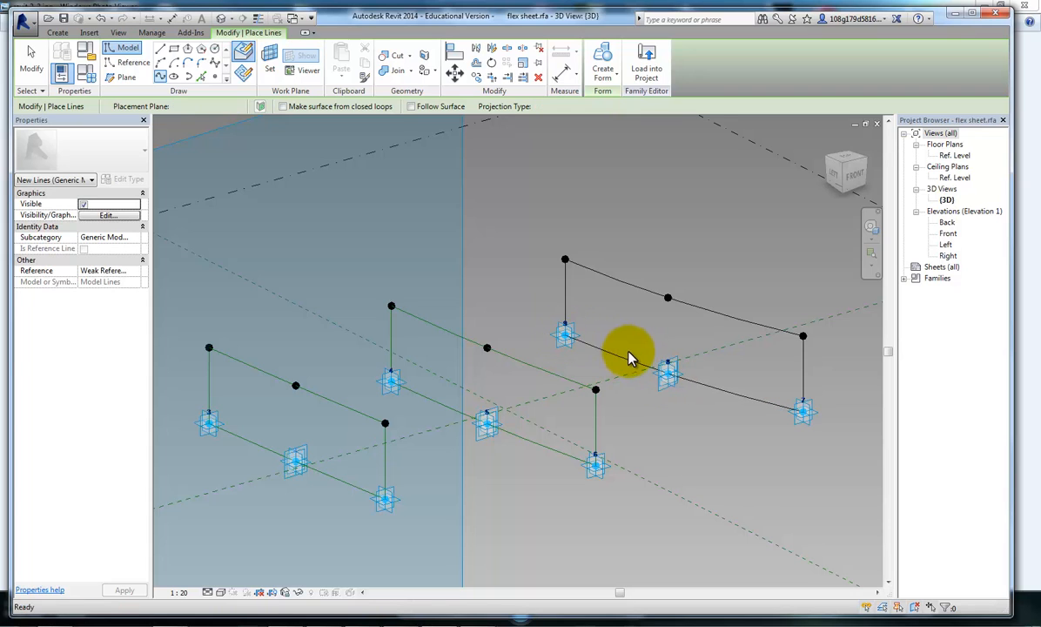
key("Escape")
- Select the four lines of the closed profile at adaptive points 7 to 9 and convert them to reference lines
left_click(723, 396)
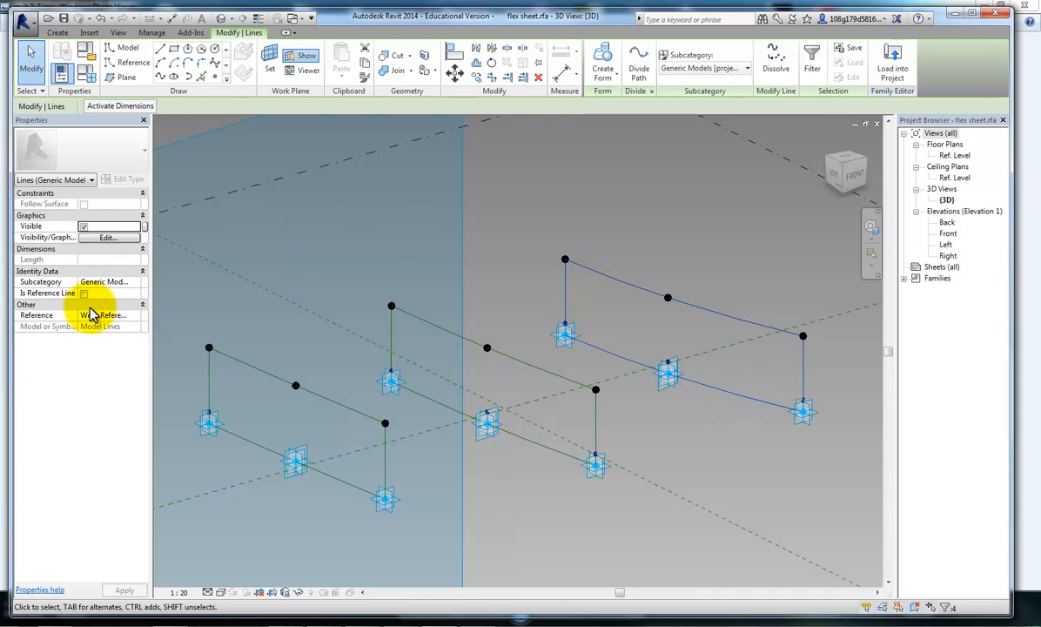
left_click(84, 294)
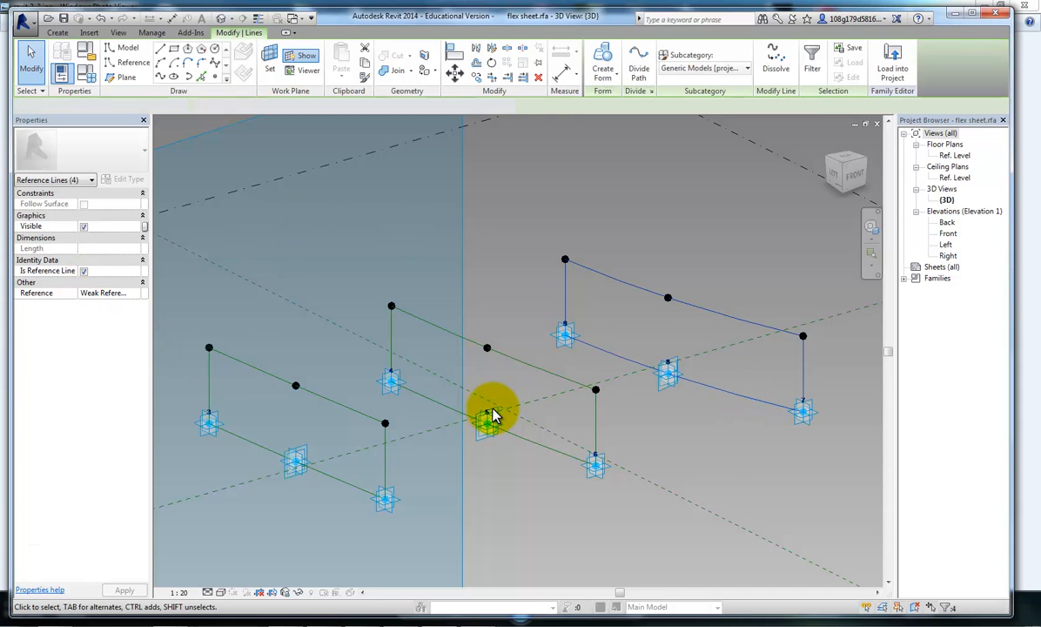
left_click(692, 448)
- Select all three closed reference-line profiles and create a solid form through them
middle_click_drag(711, 474, 416, 440, "shift")
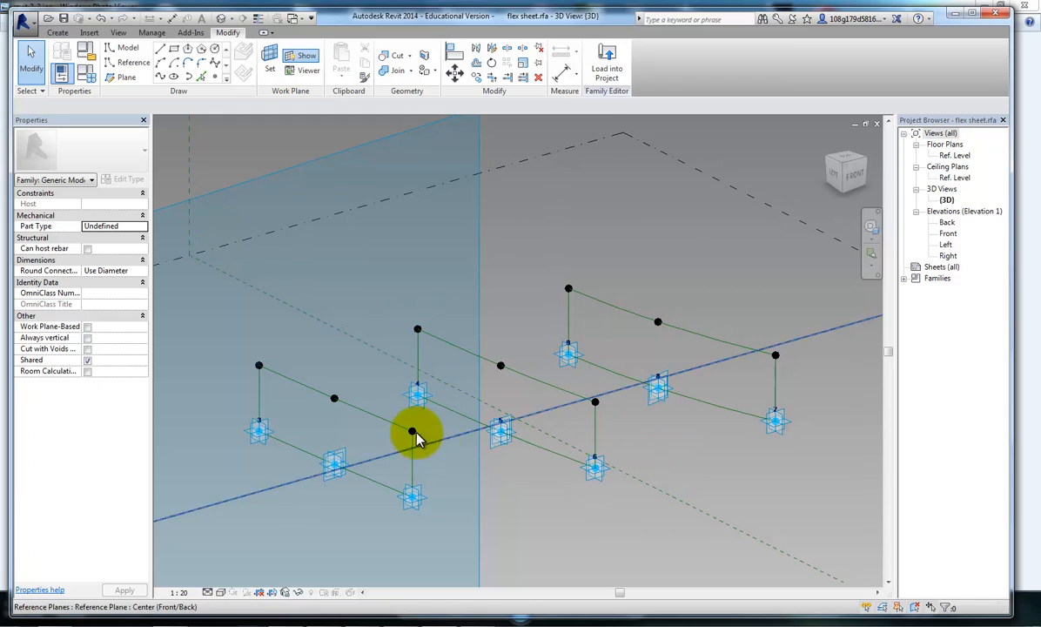
key("Tab")
left_click(530, 418)
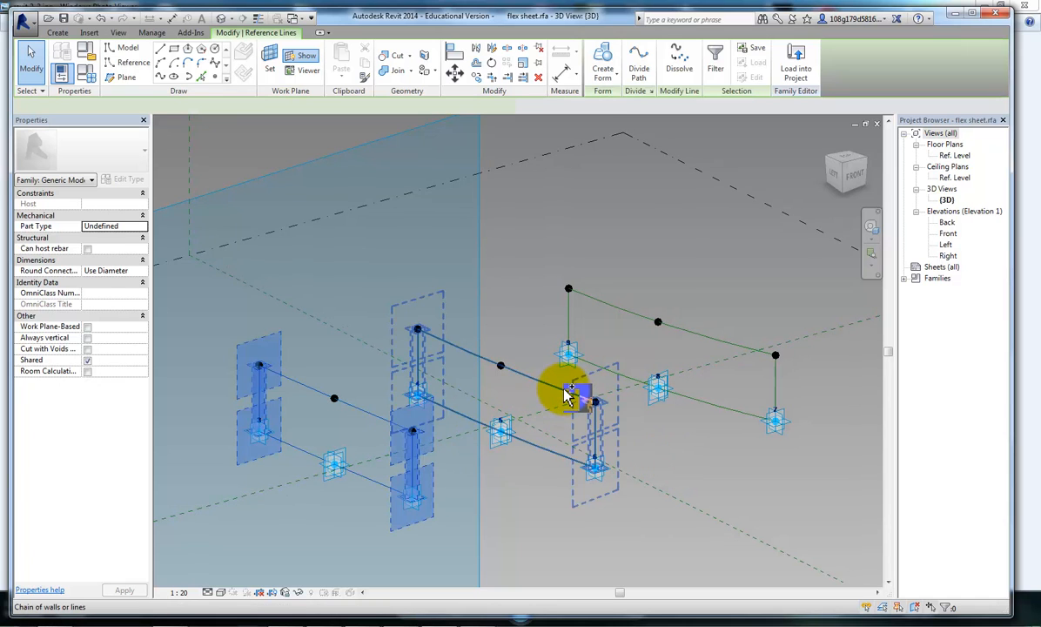
left_click(701, 332, "ctrl")
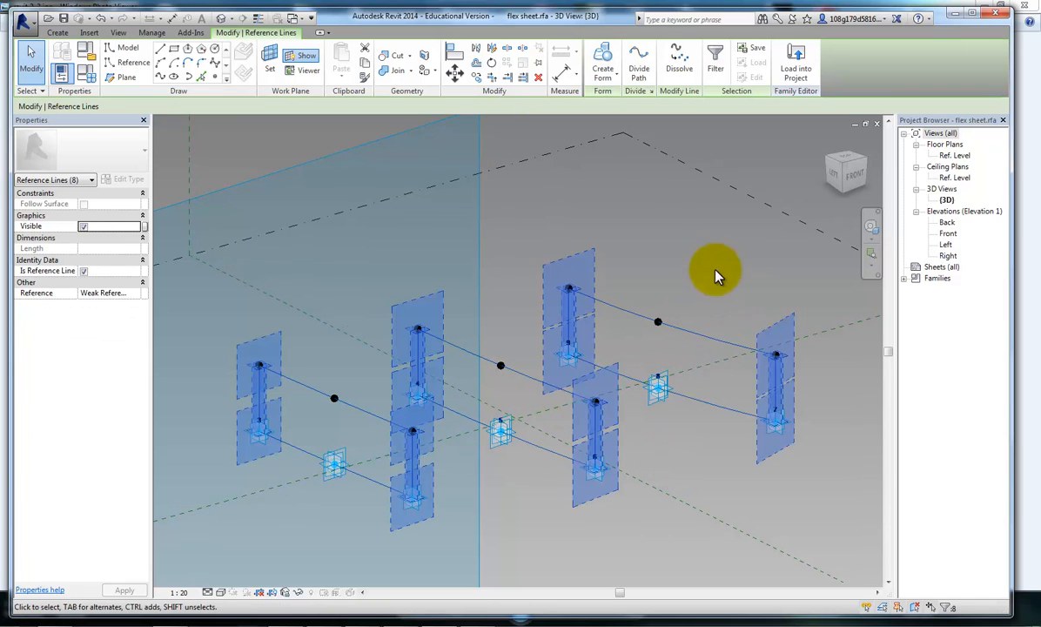
left_click(602, 58)
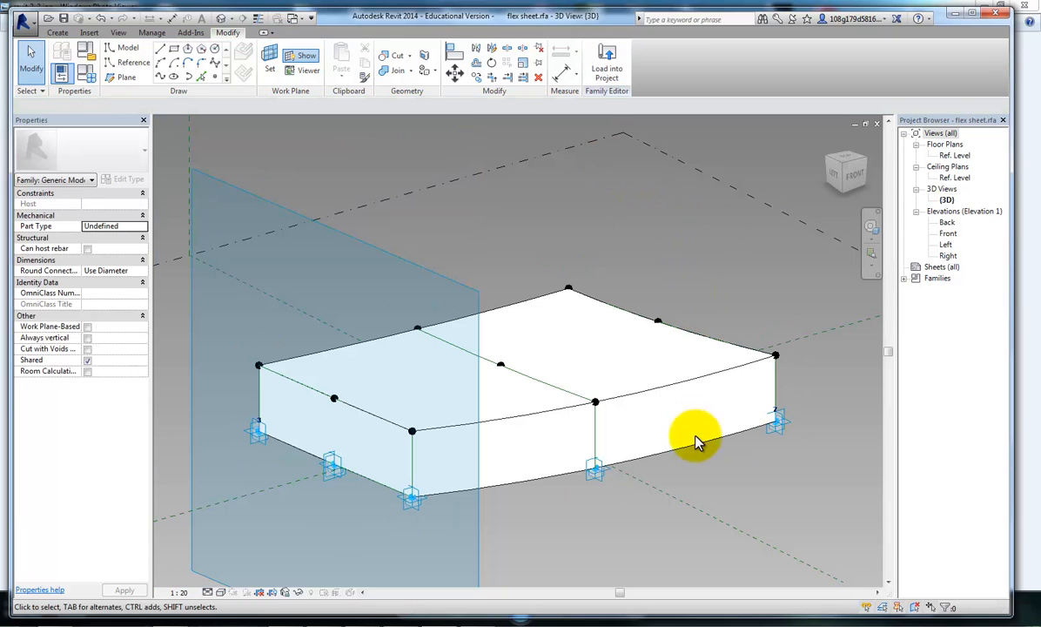
- Set the thickness parameter to 4000 in the family types, apply it and check the solid form
middle_click_drag(706, 488, 613, 487, "shift")
middle_click_drag(409, 218, 508, 207)
left_click(65, 73)
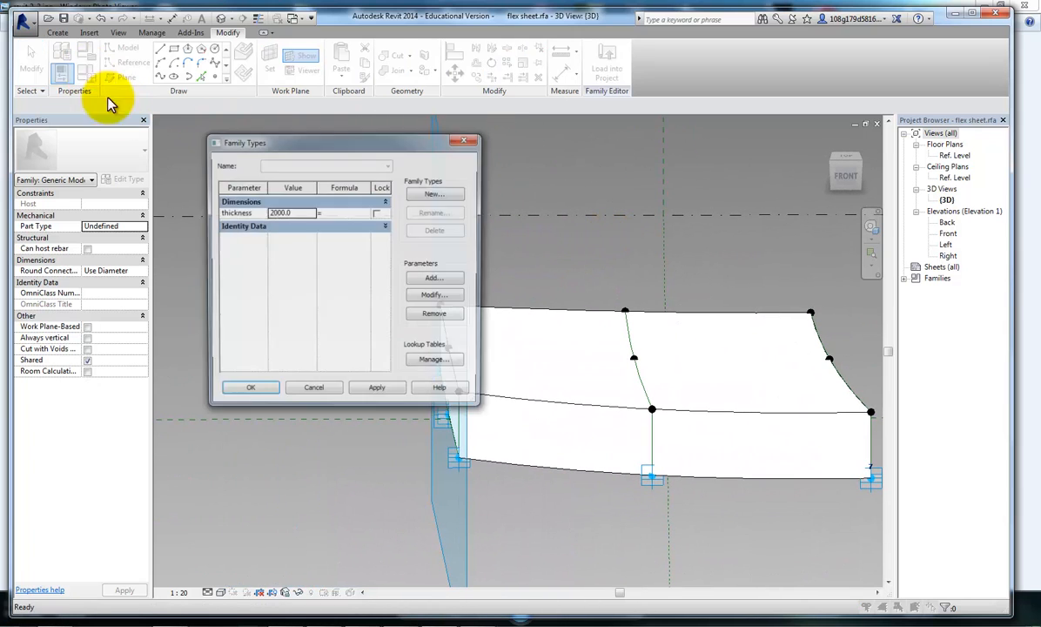
left_click(305, 212)
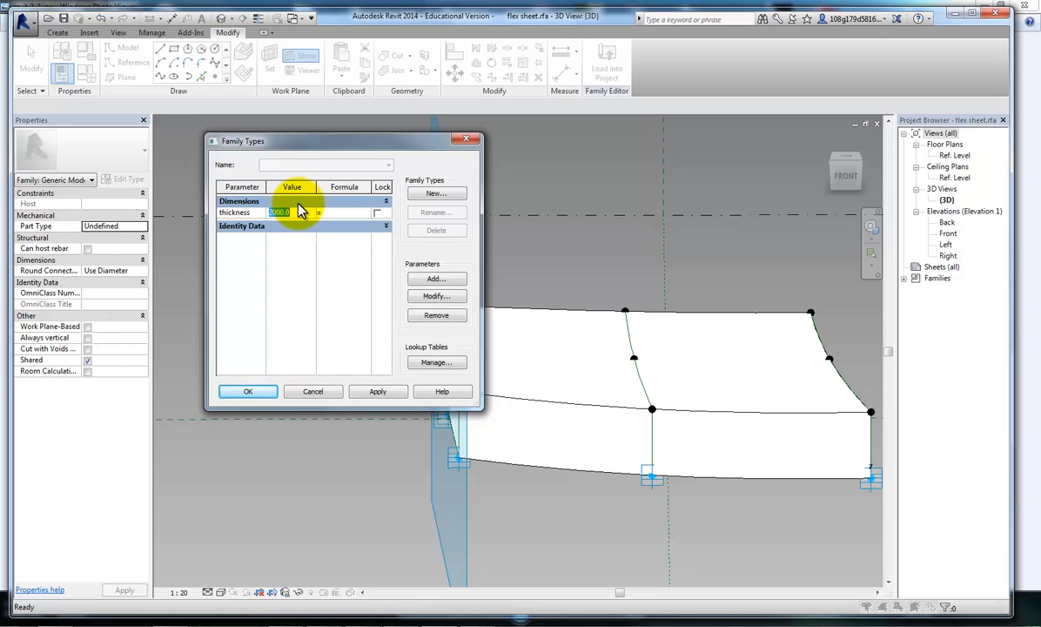
type("4000")
key("Tab")
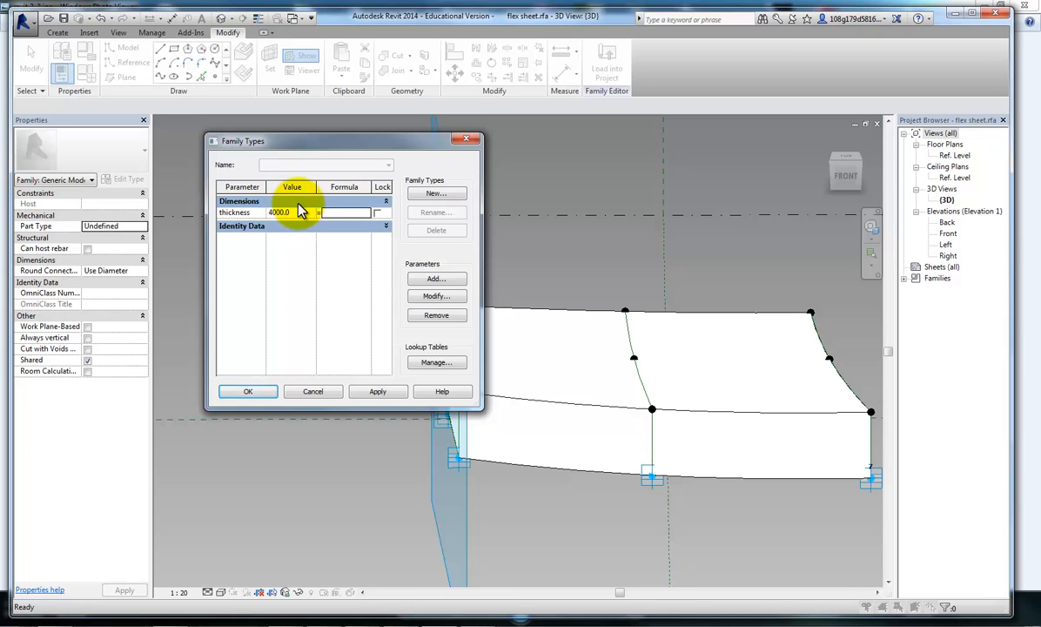
left_click(376, 391)
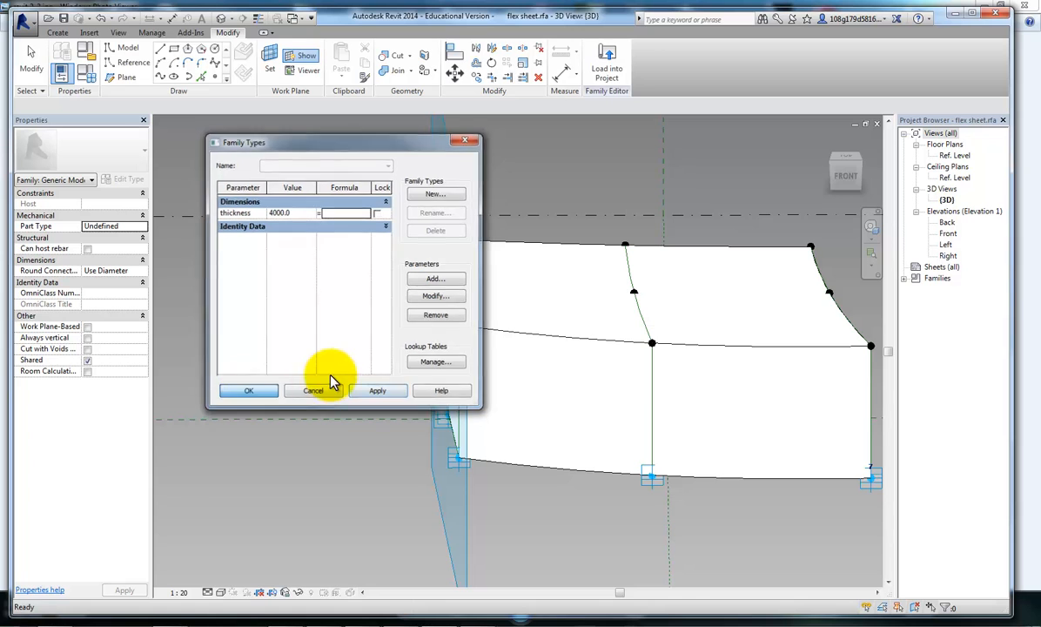
left_click(335, 387)
middle_click_drag(336, 279, 473, 313)
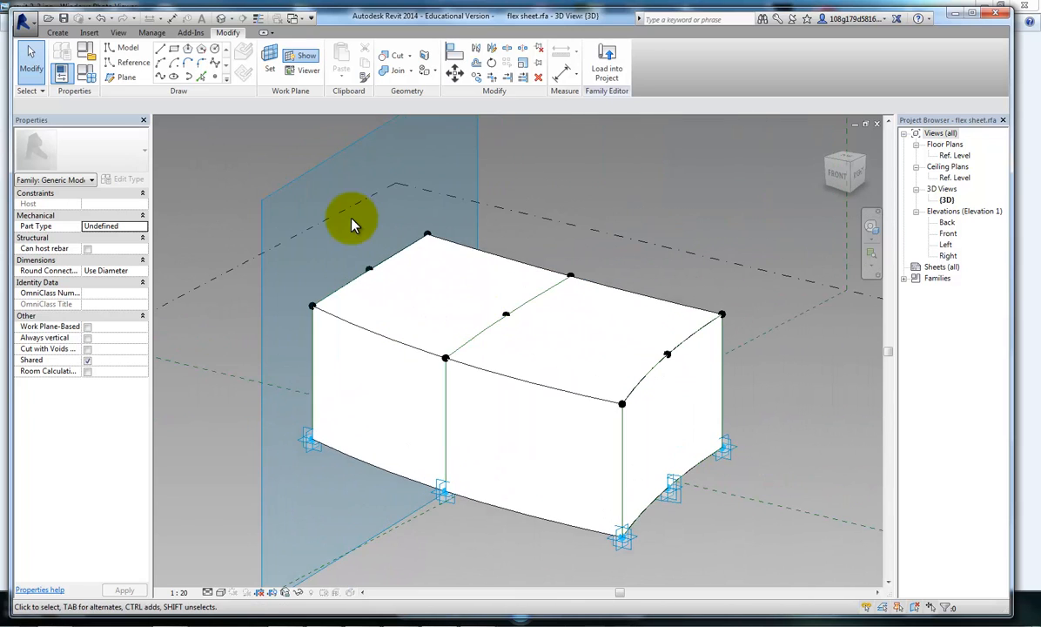
- Save the family on the Desktop under the new name "flex sheet thick"
left_click(19, 26)
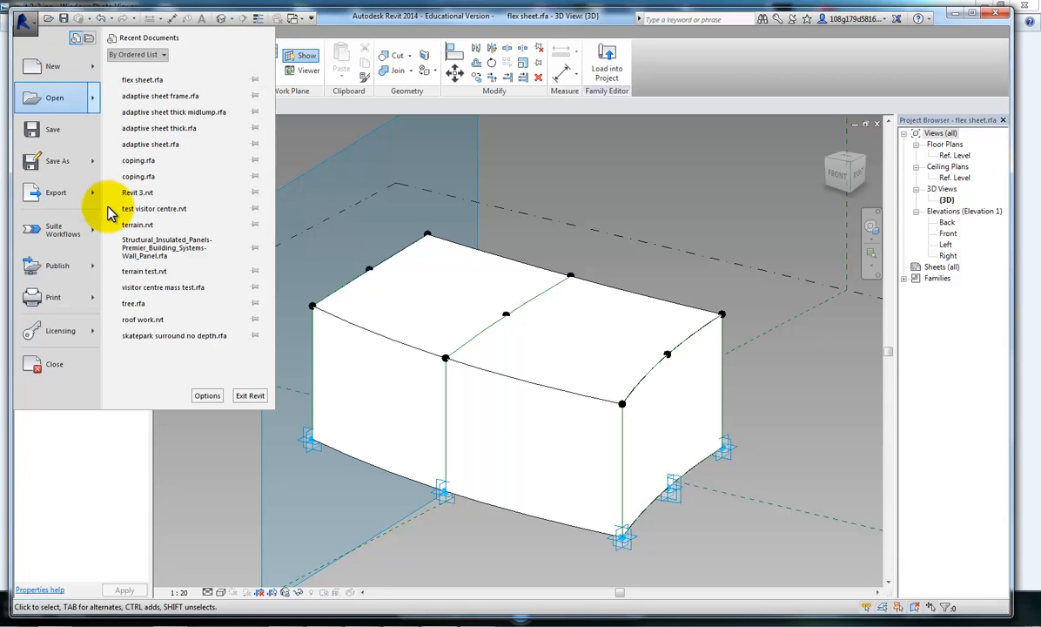
mouse_move(69, 163)
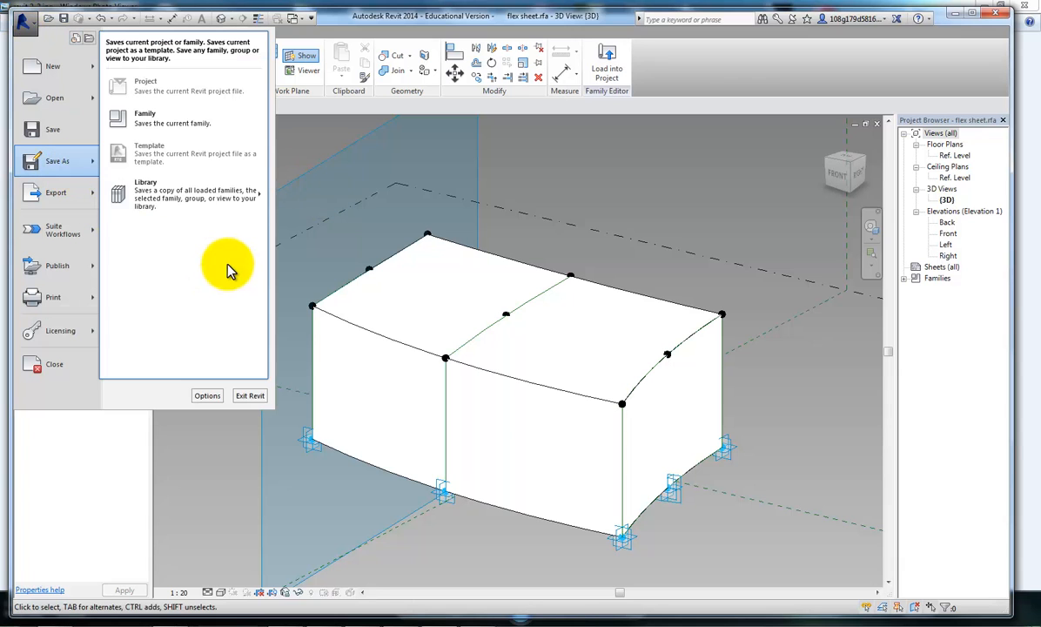
left_click(140, 120)
left_click(442, 413)
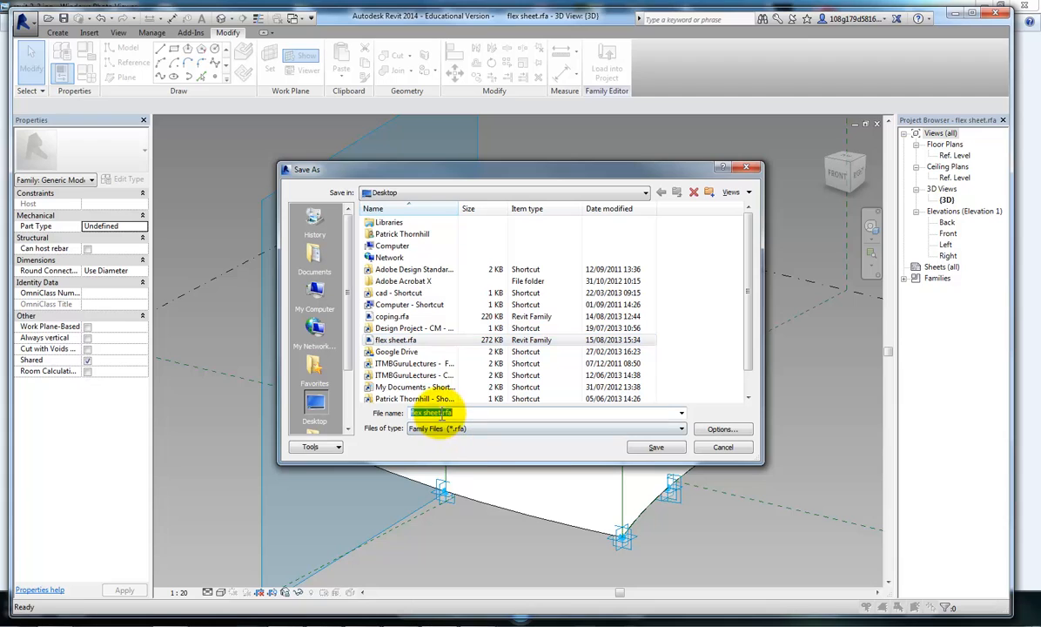
left_click(441, 413)
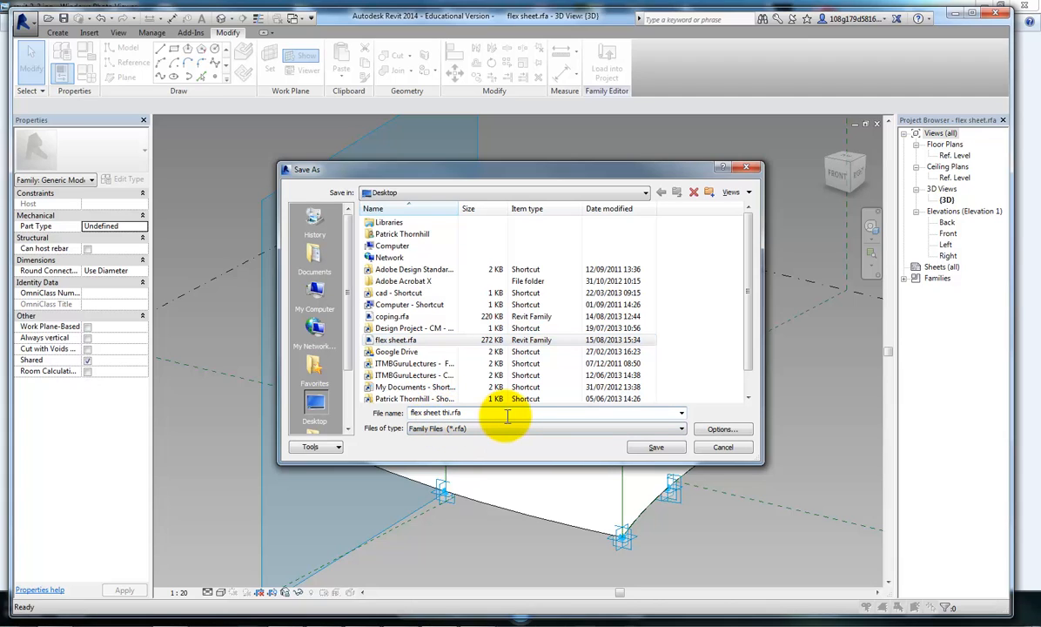
type("thick")
left_click(656, 446)
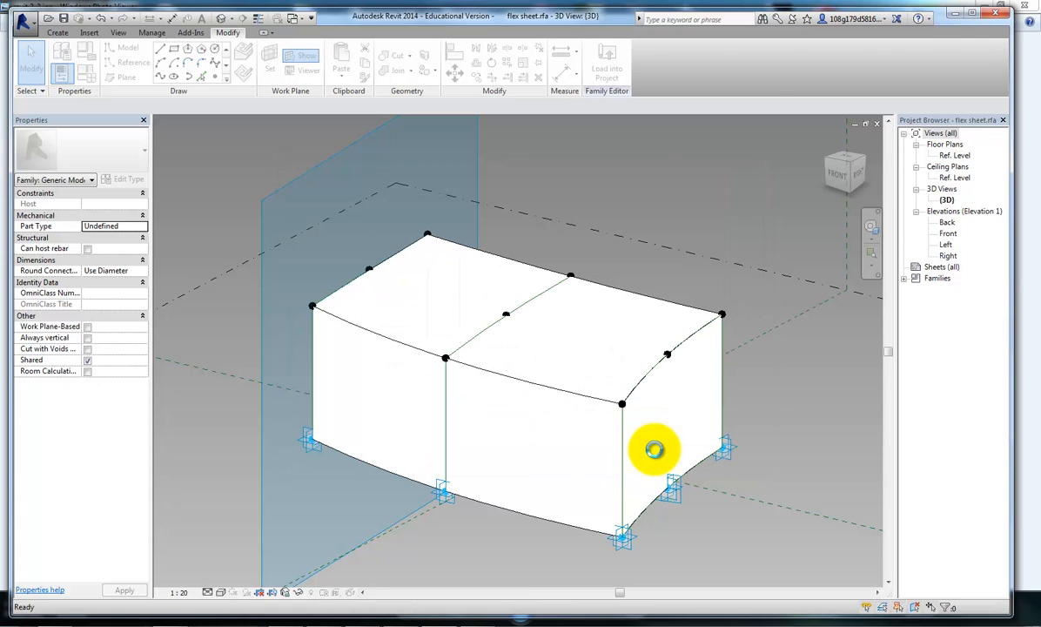
- Load the flex sheet thick family into the Family1 mass and leave component placement without placing an instance
left_click(608, 63)
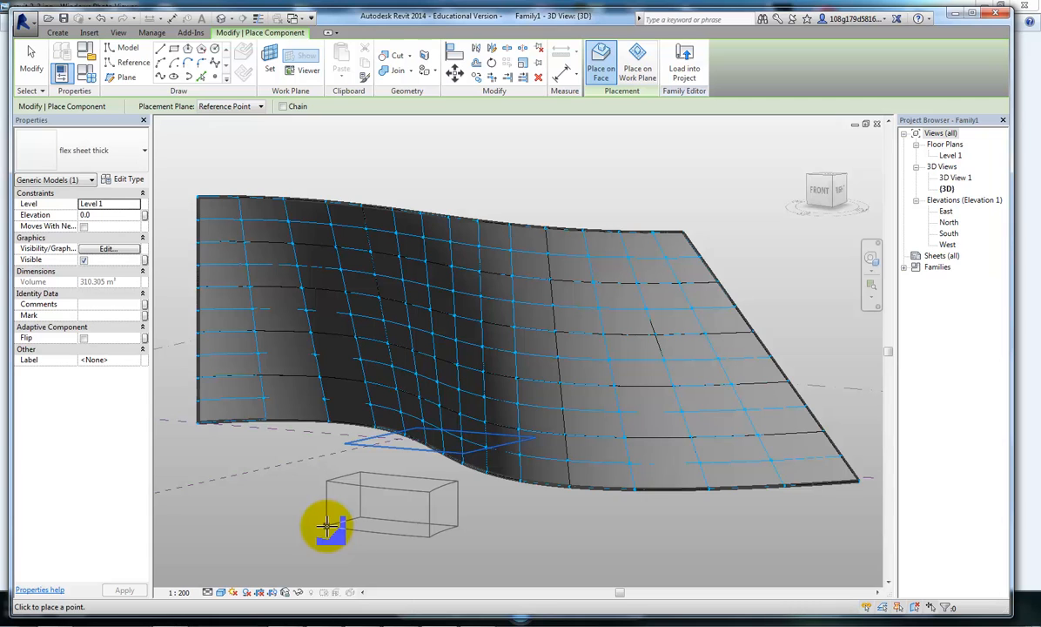
key("Escape")
key("Escape")
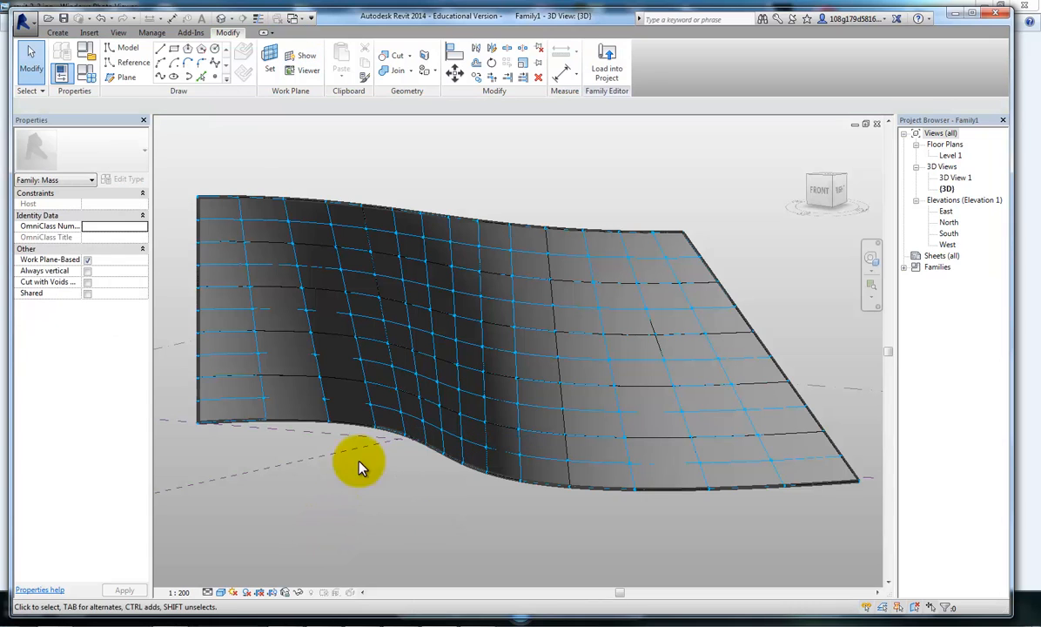
- Change the curved mass's repeater type from flex sheet to flex sheet thick and check the thickened panels
left_click(282, 205)
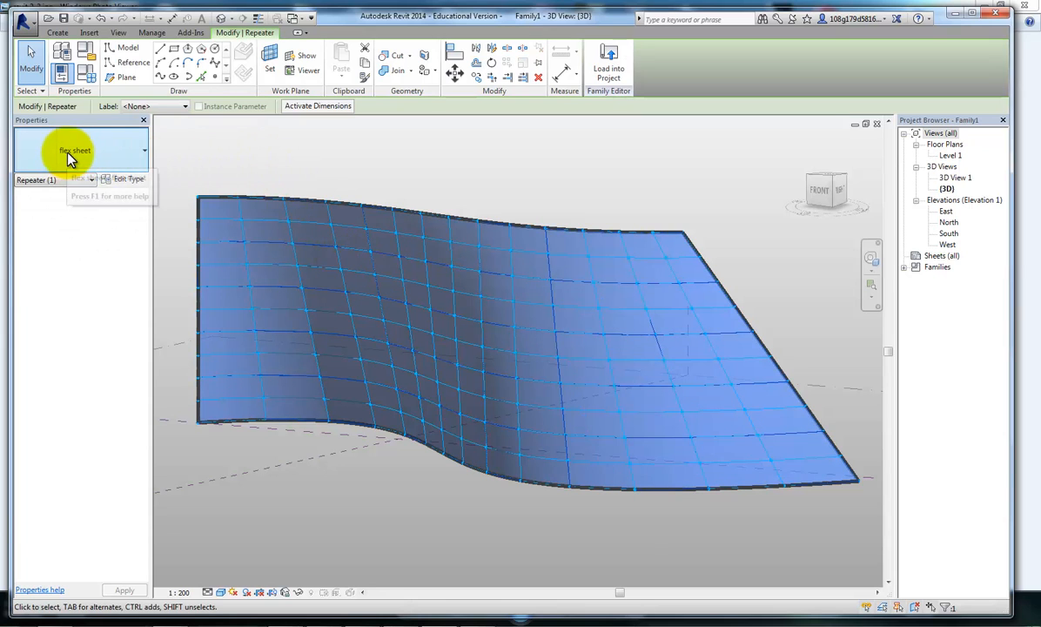
left_click(144, 153)
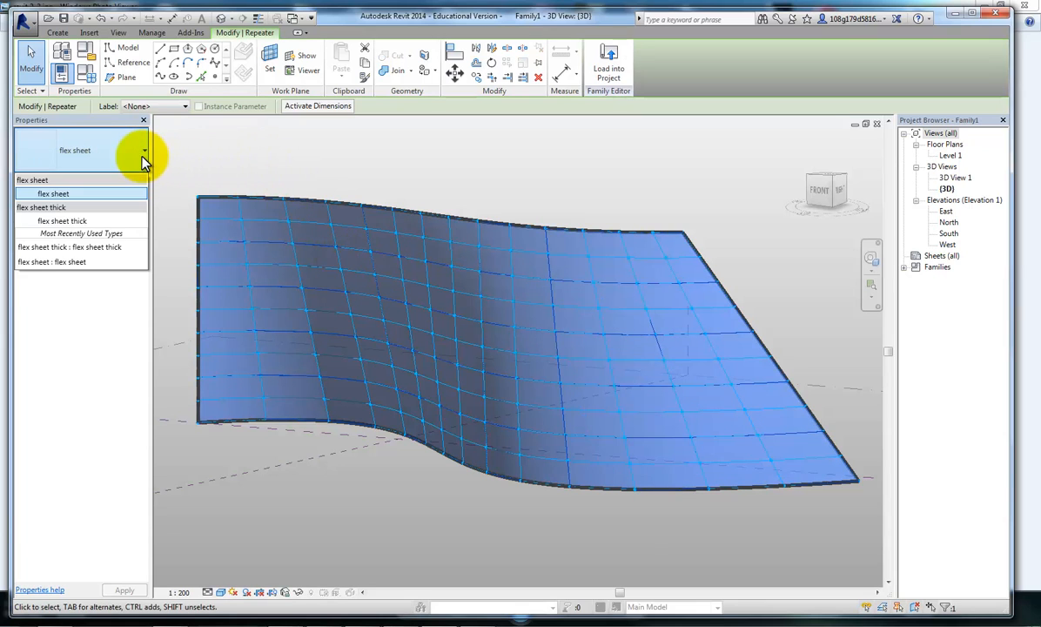
left_click(78, 223)
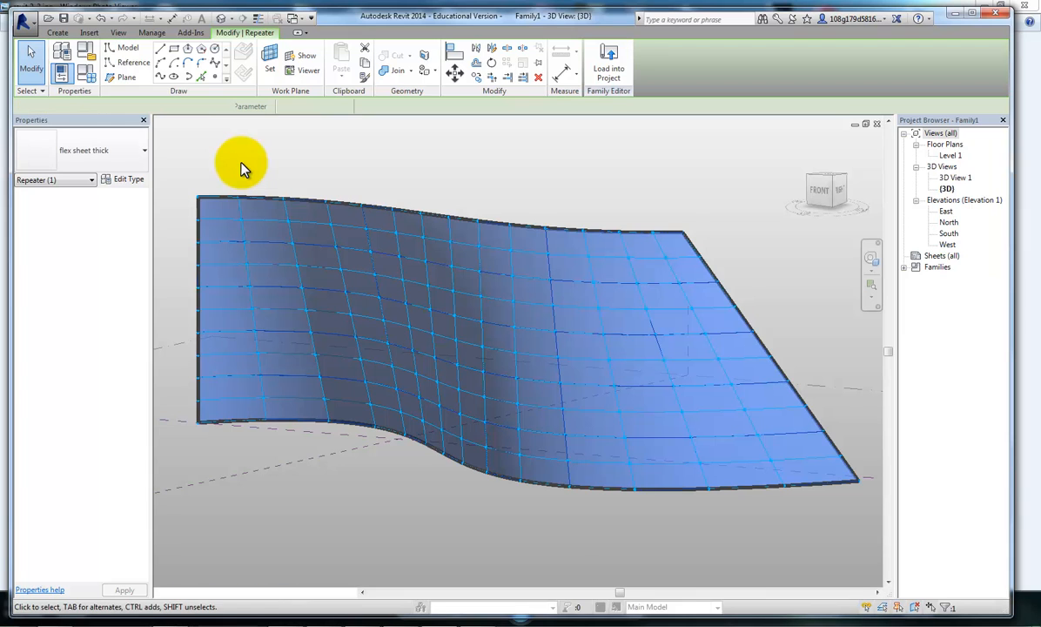
left_click(242, 168)
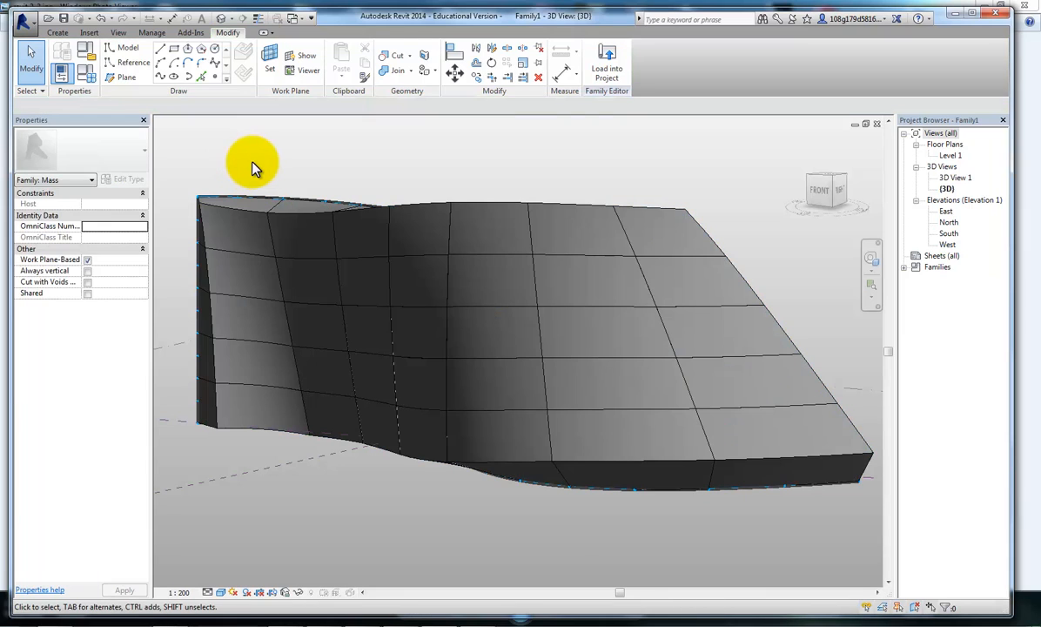
middle_click_drag(251, 168, 342, 186, "shift")
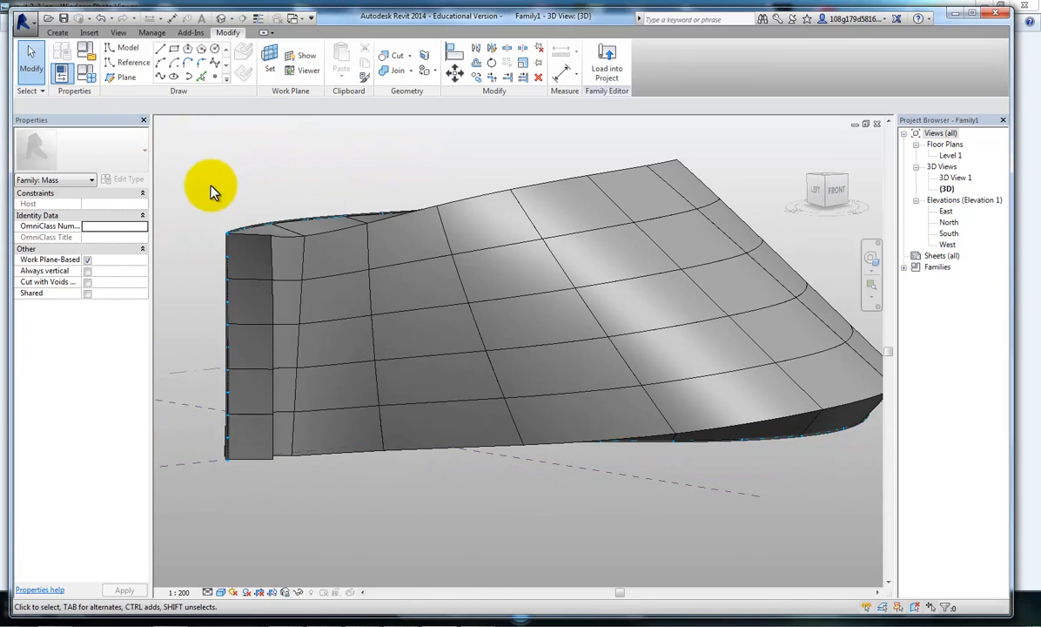
- Set the repeater's flex sheet thick type parameter thickness to 2000 and check the panels on the curved mass
left_click(270, 235)
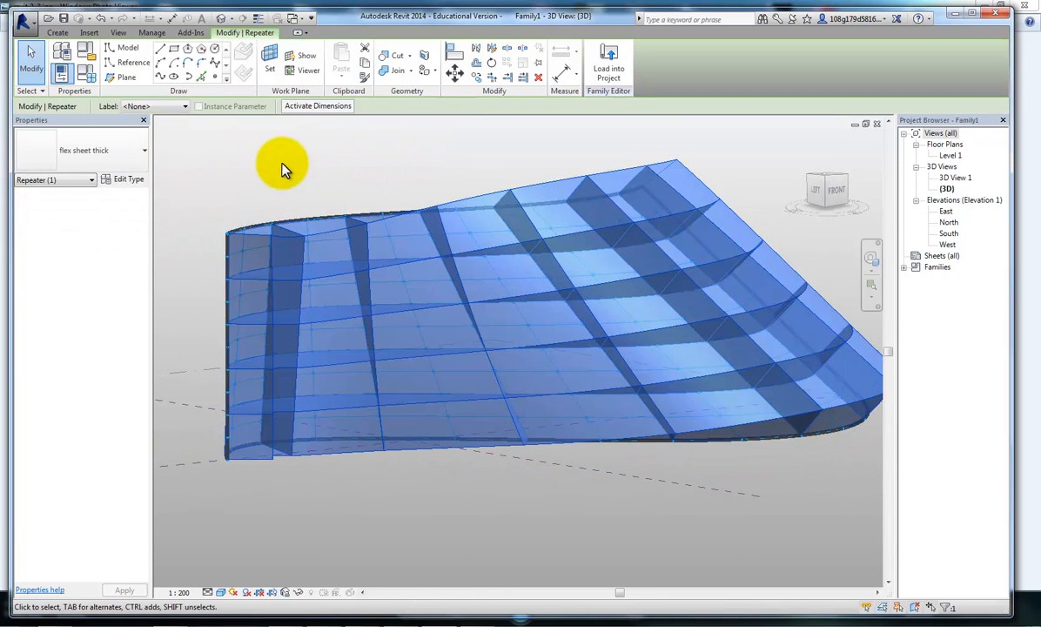
left_click(133, 178)
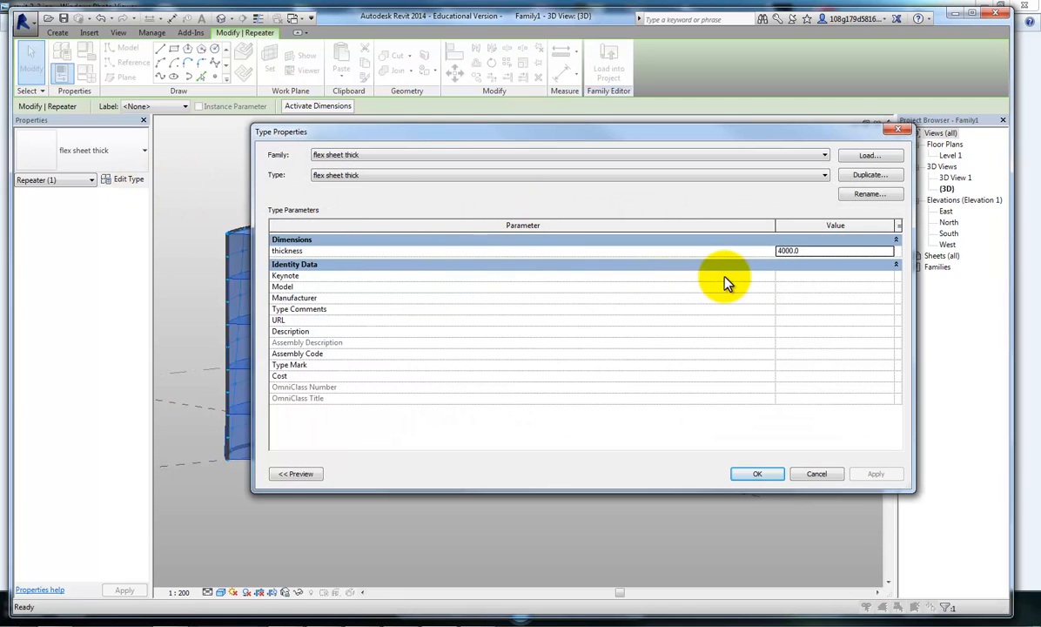
left_click(808, 252)
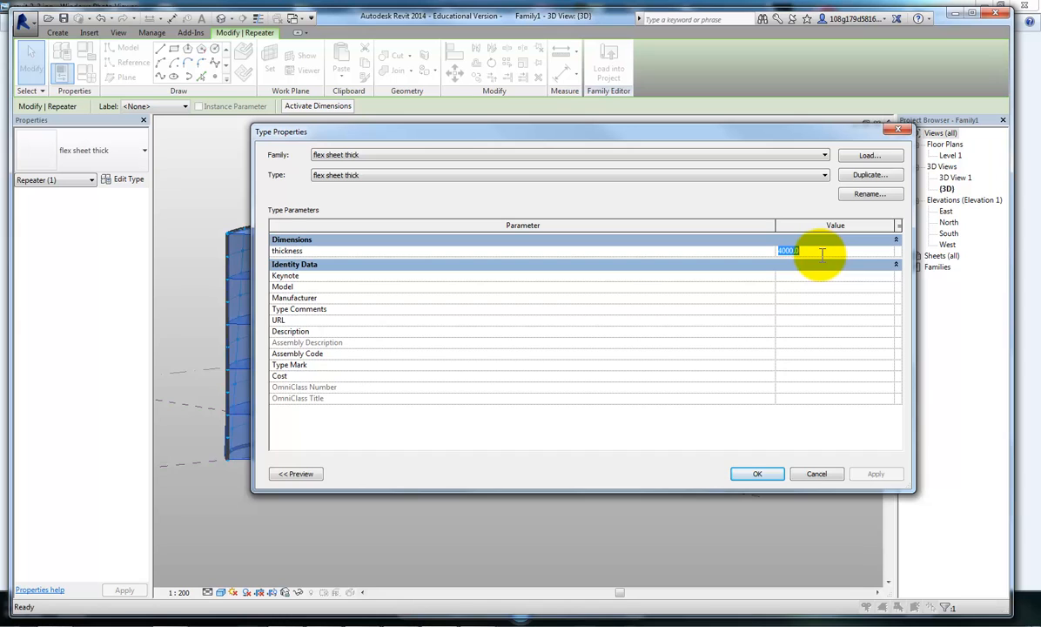
type("2000")
key("Return")
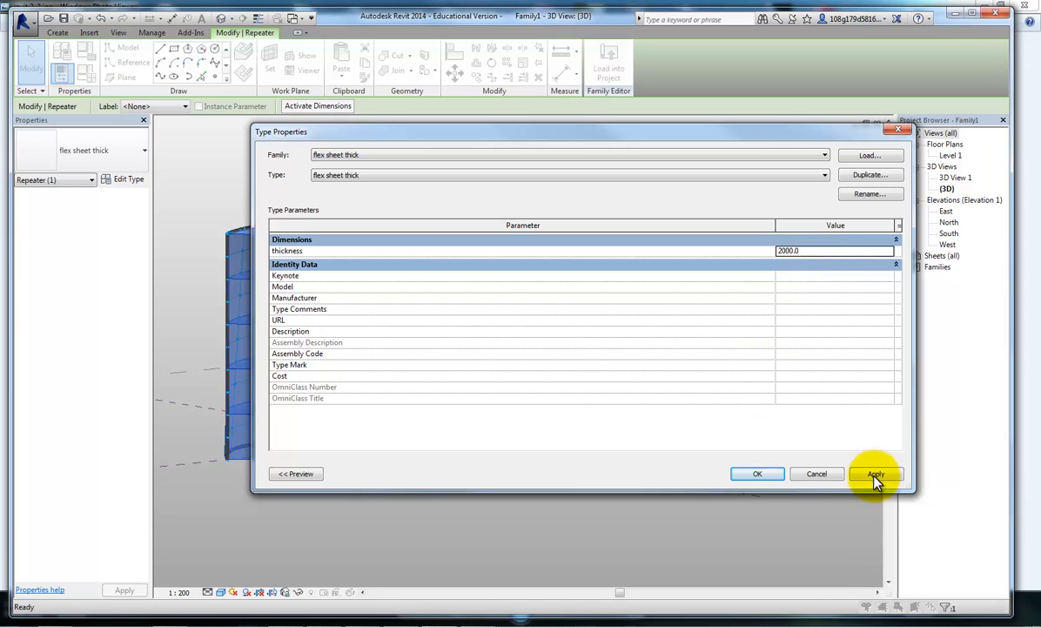
left_click(757, 474)
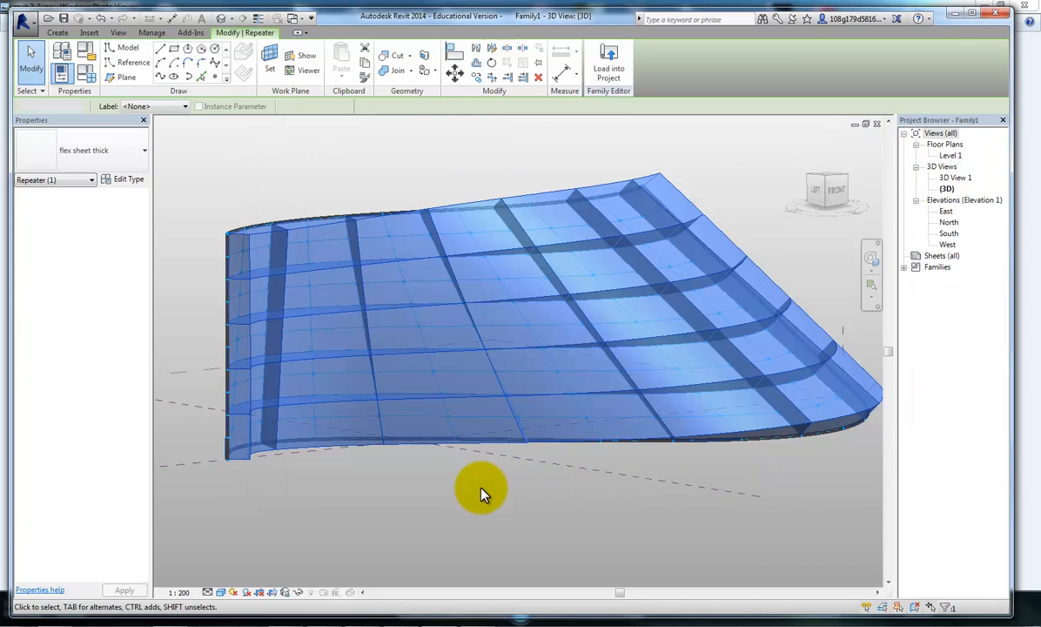
left_click(481, 496)
middle_click_drag(482, 496, 597, 550, "shift")
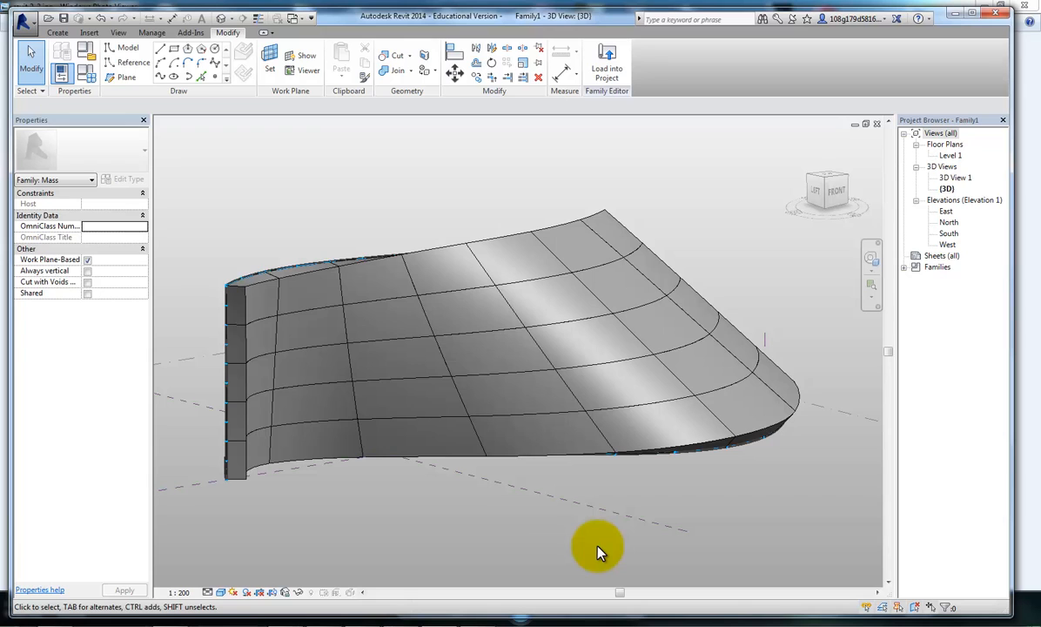
- Switch to the flex sheet thick family's 3D view and display it as Wireframe
key("ctrl+Tab")
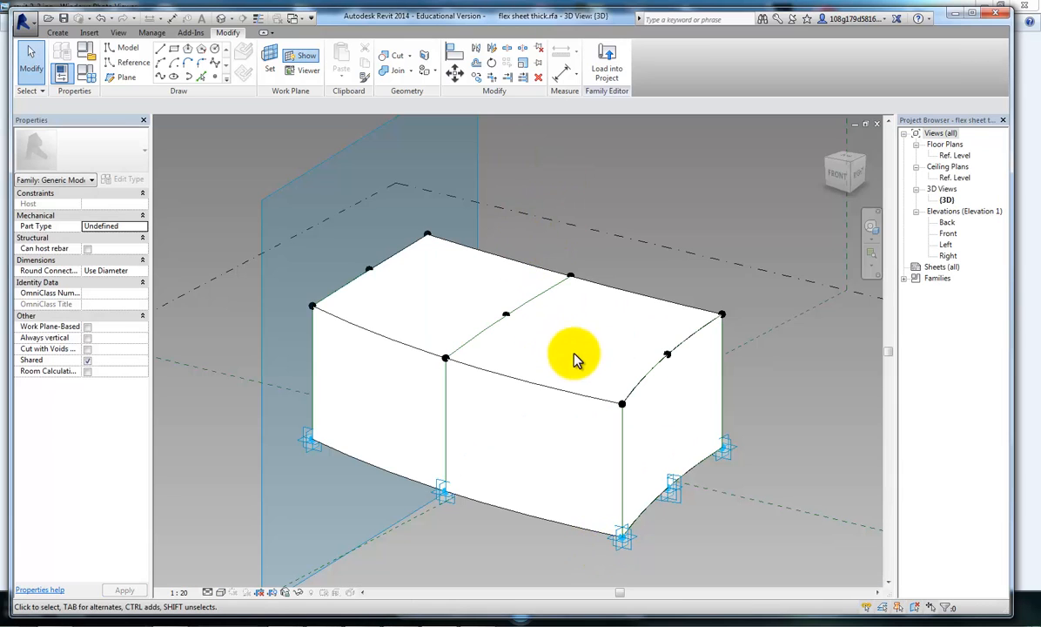
middle_click_drag(546, 337, 518, 312)
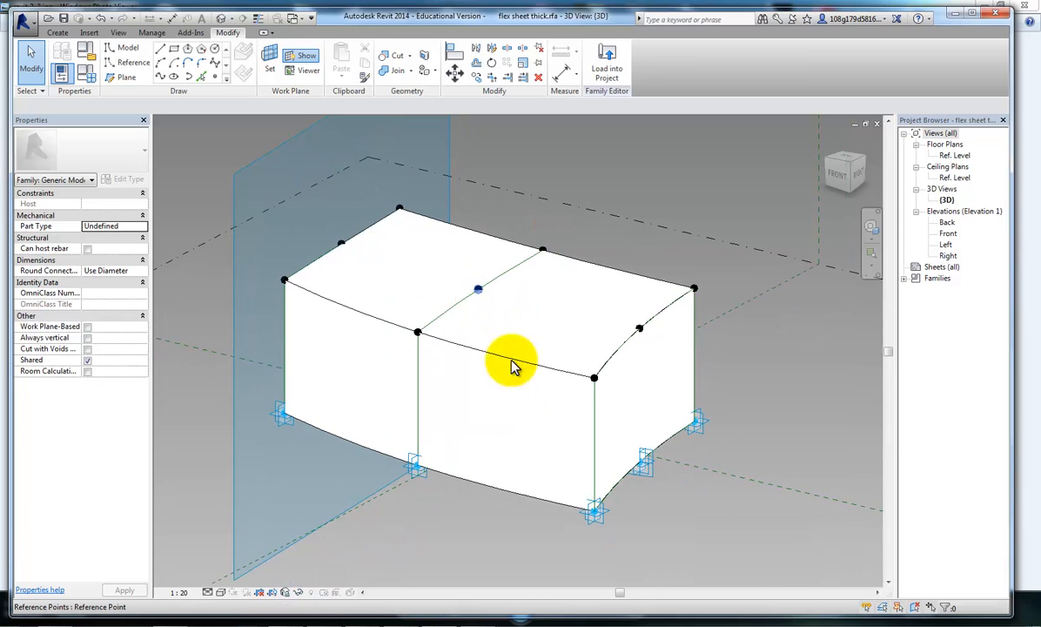
left_click(221, 592)
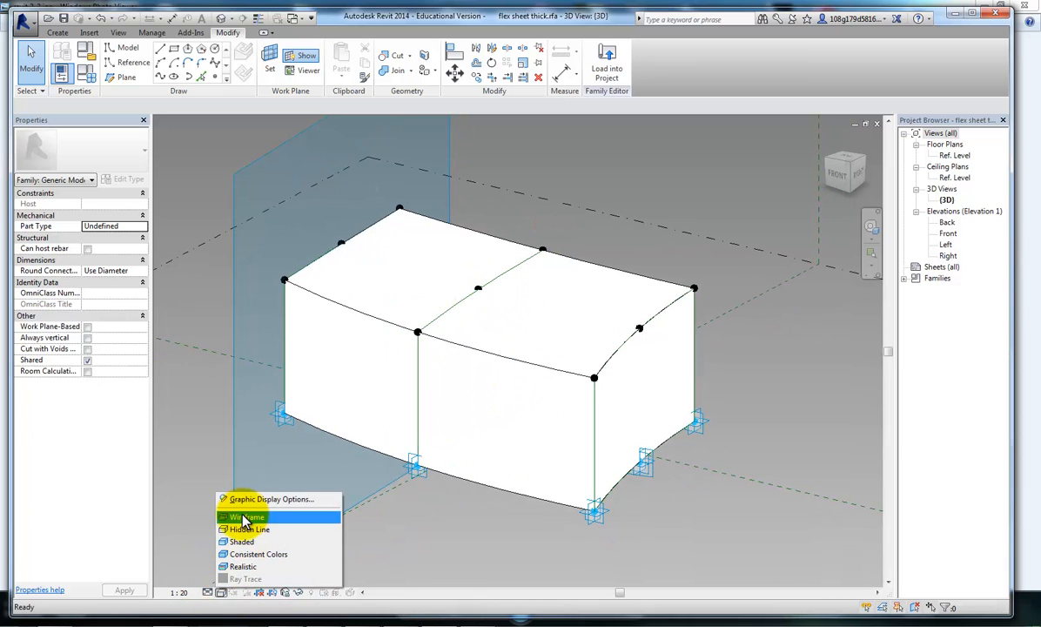
left_click(246, 518)
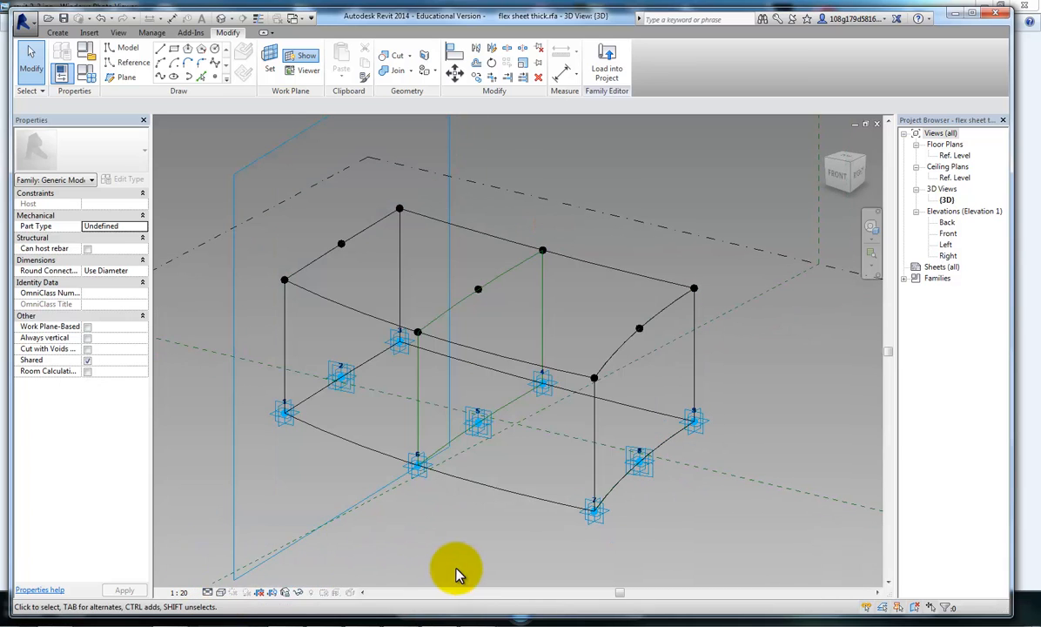
- Associate the offset of the upper centre reference point with a new type parameter named "midpoint"
left_click(478, 290)
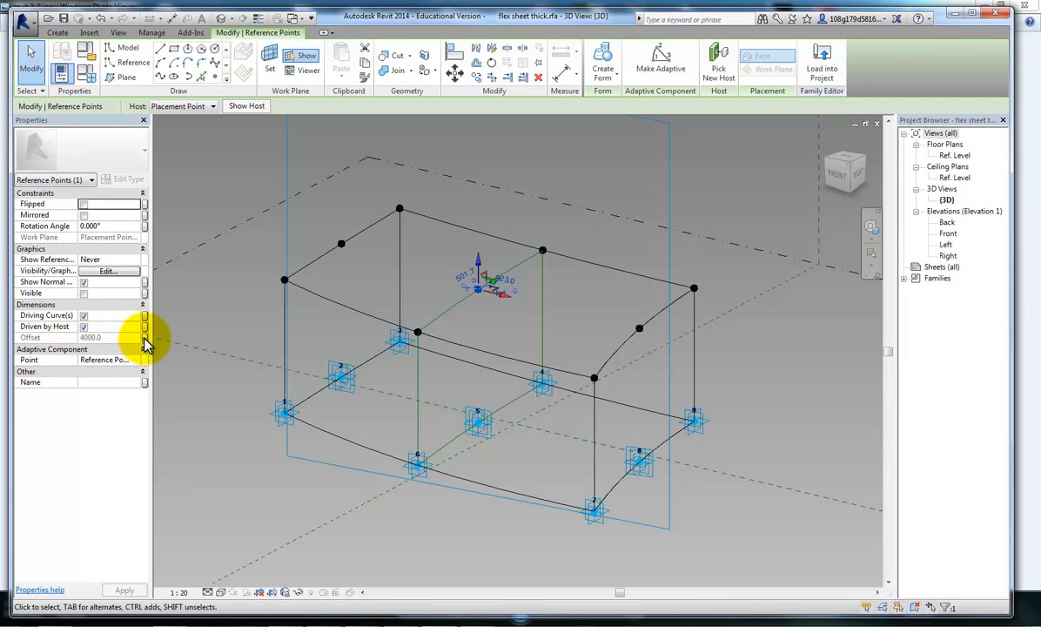
left_click(145, 342)
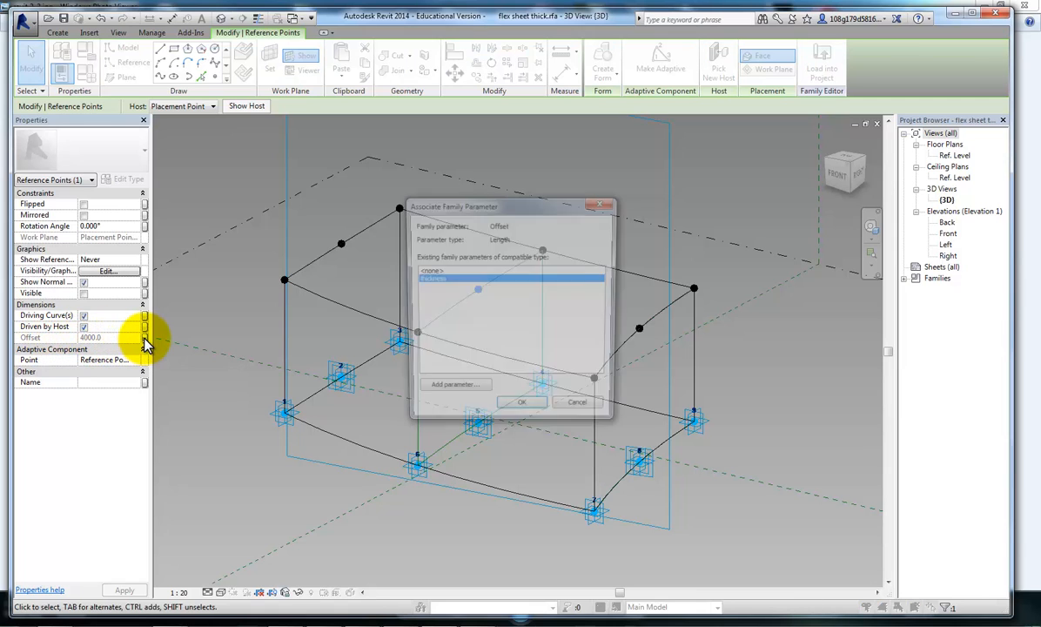
left_click(447, 391)
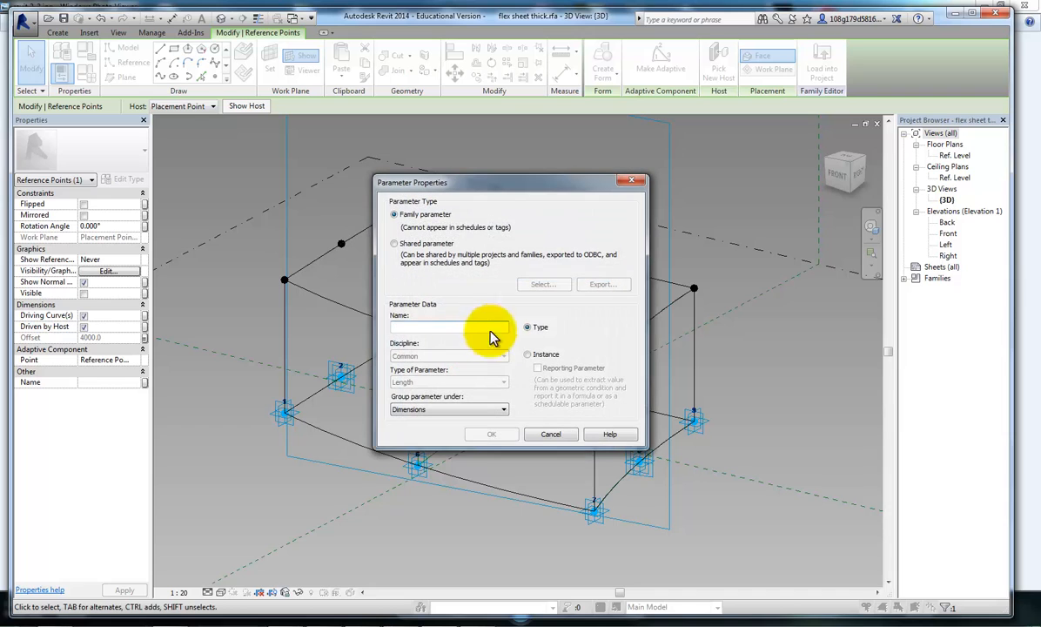
type("midpoint")
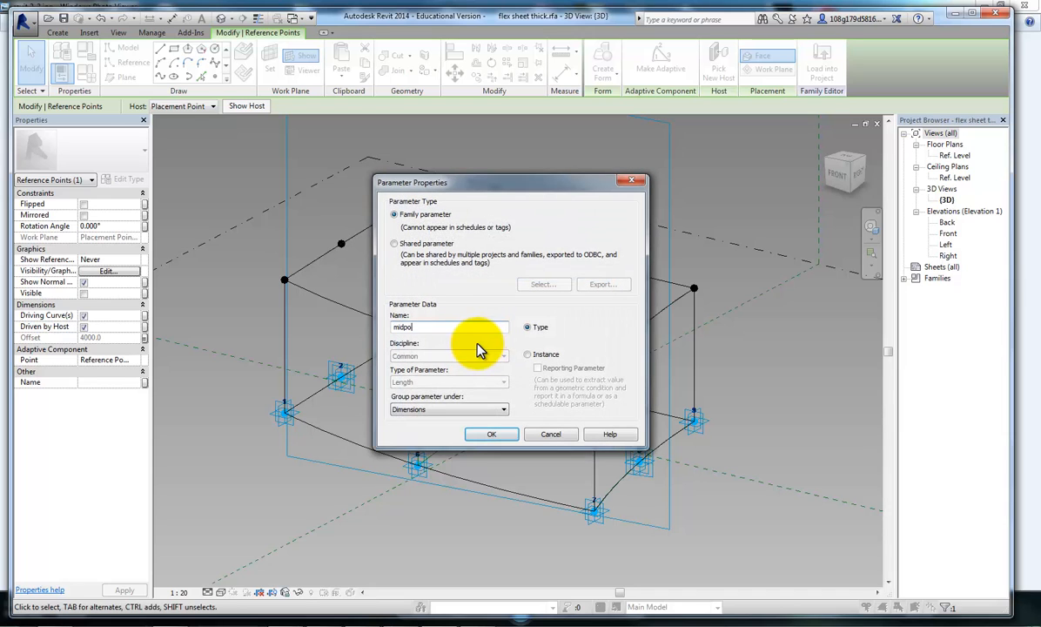
left_click(493, 434)
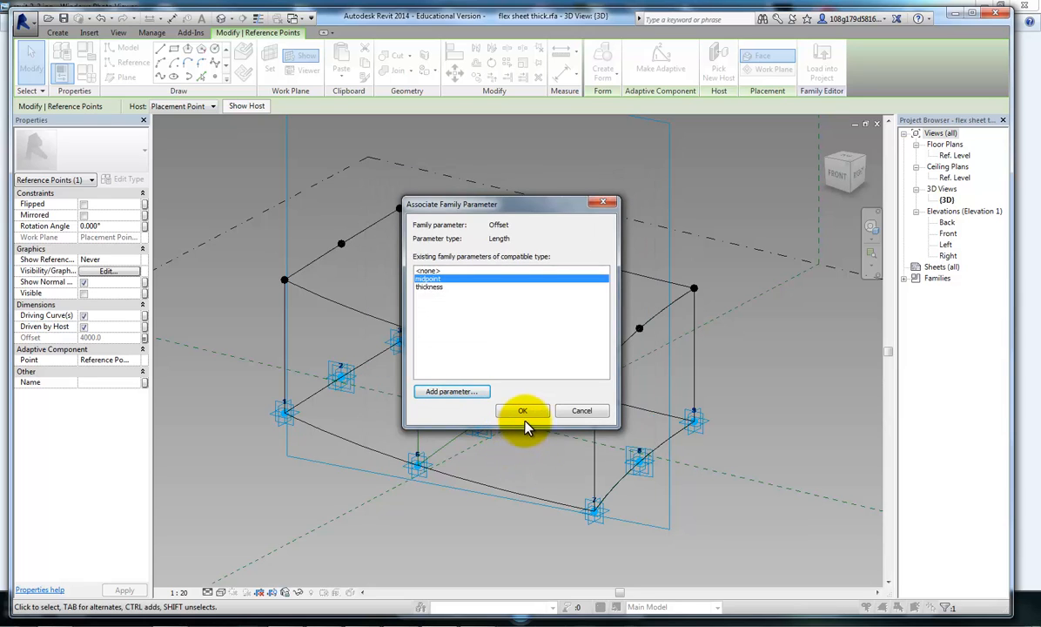
left_click(525, 412)
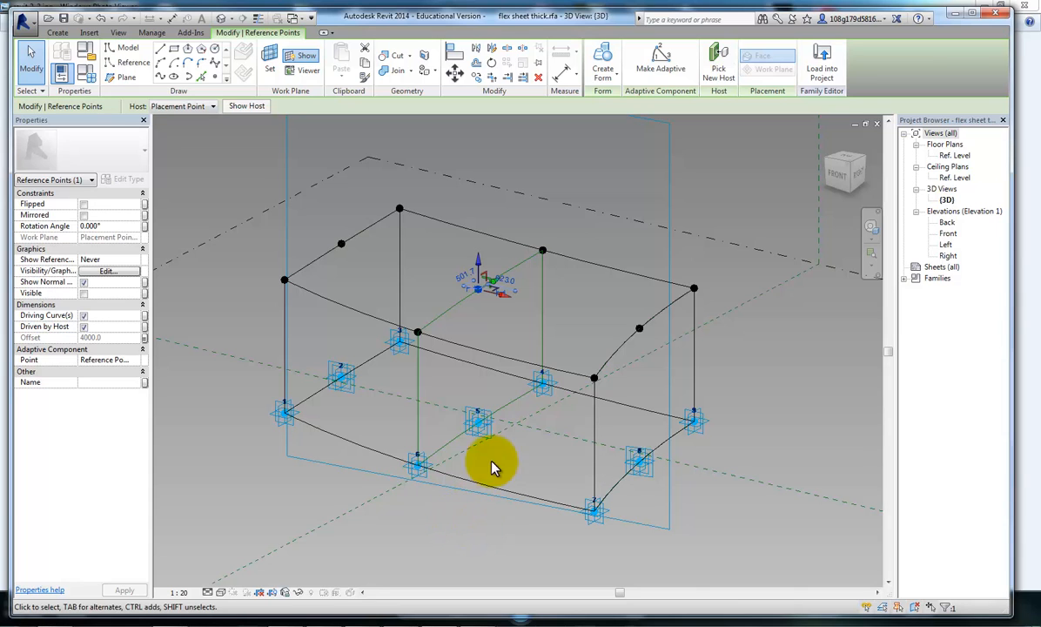
- Set the midpoint parameter to 300 in the family types, apply it and check the sagging upper surface
left_click(86, 72)
left_click_drag(301, 139, 174, 183)
double_click(179, 262)
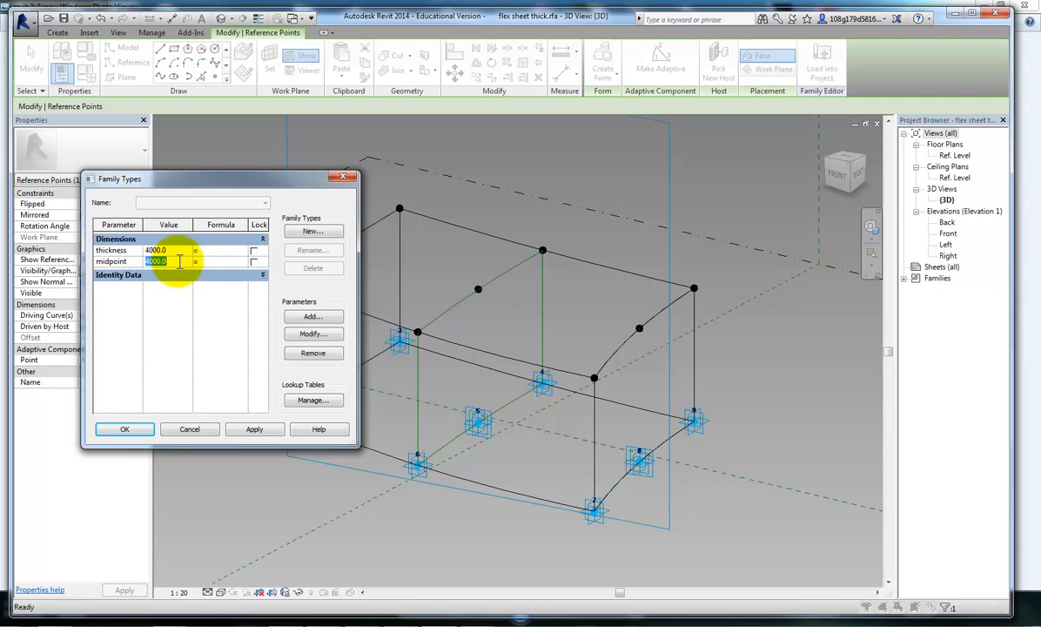
type("3")
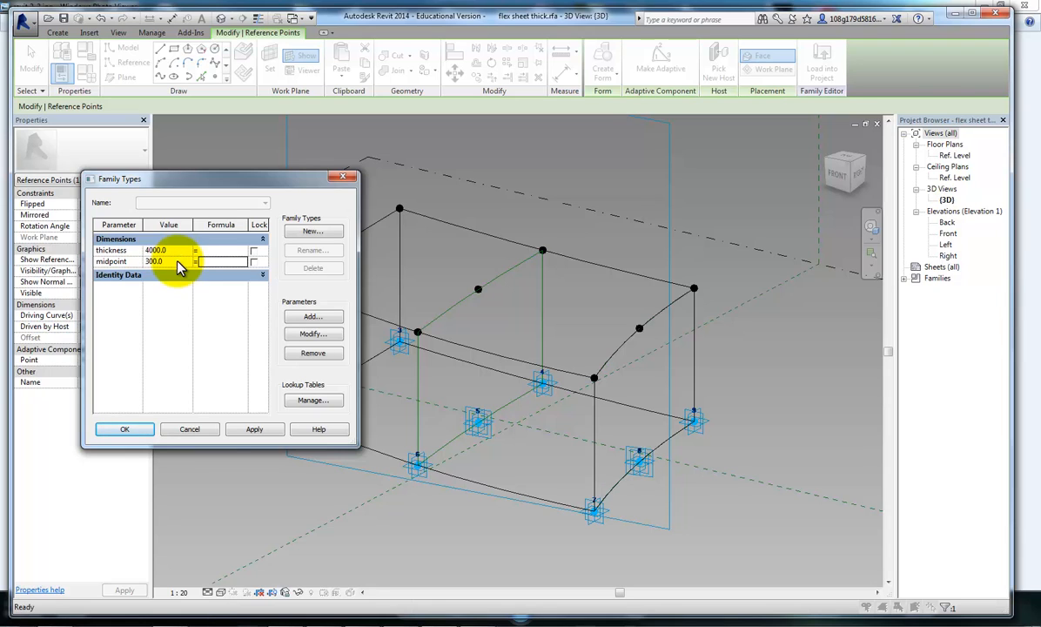
left_click(258, 430)
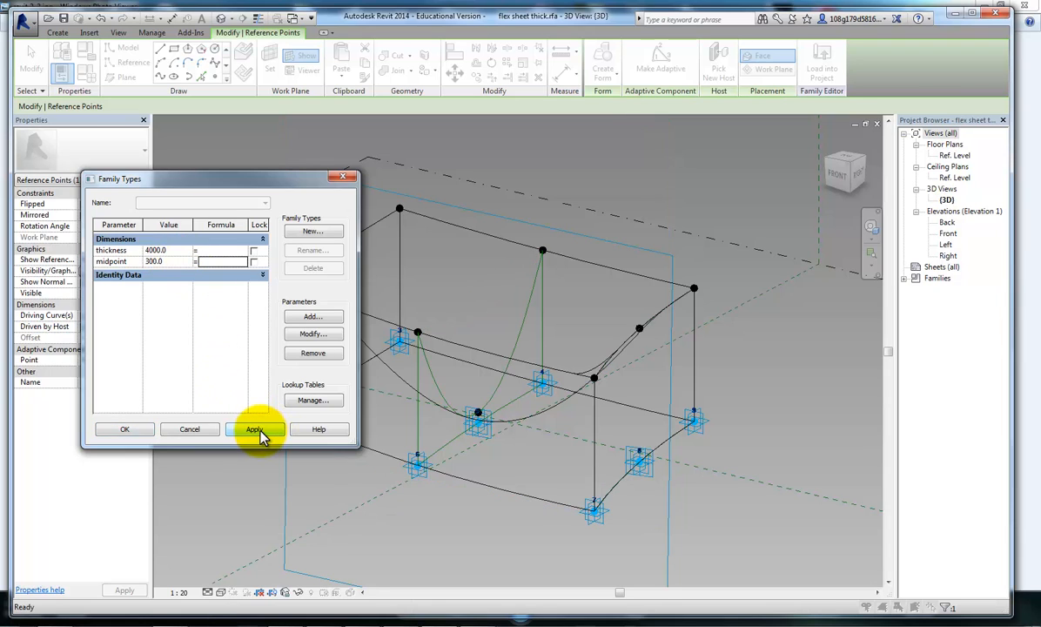
left_click(135, 429)
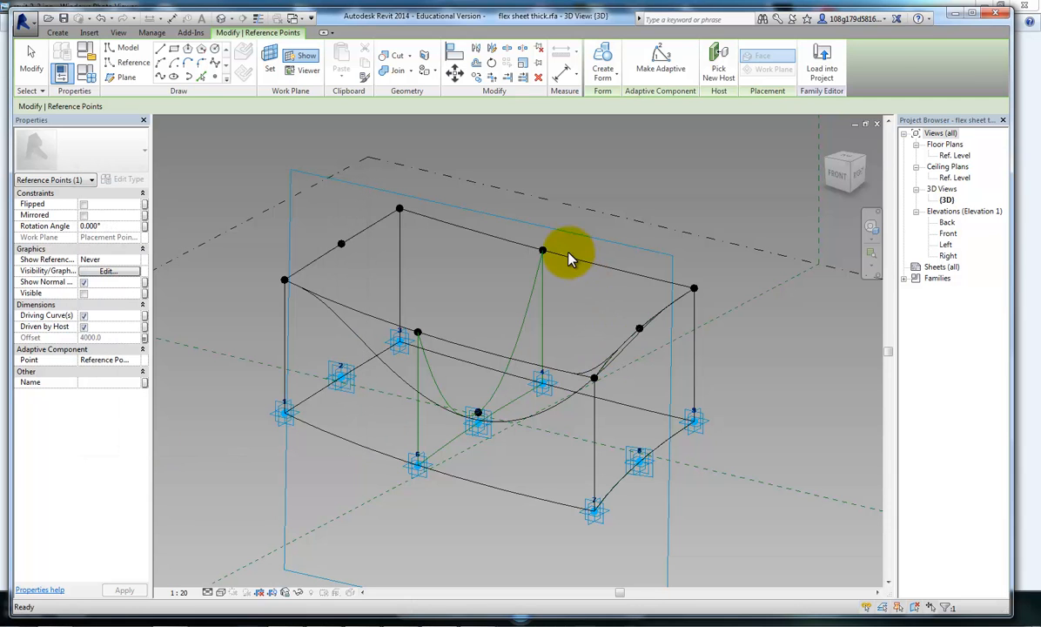
left_click(576, 326)
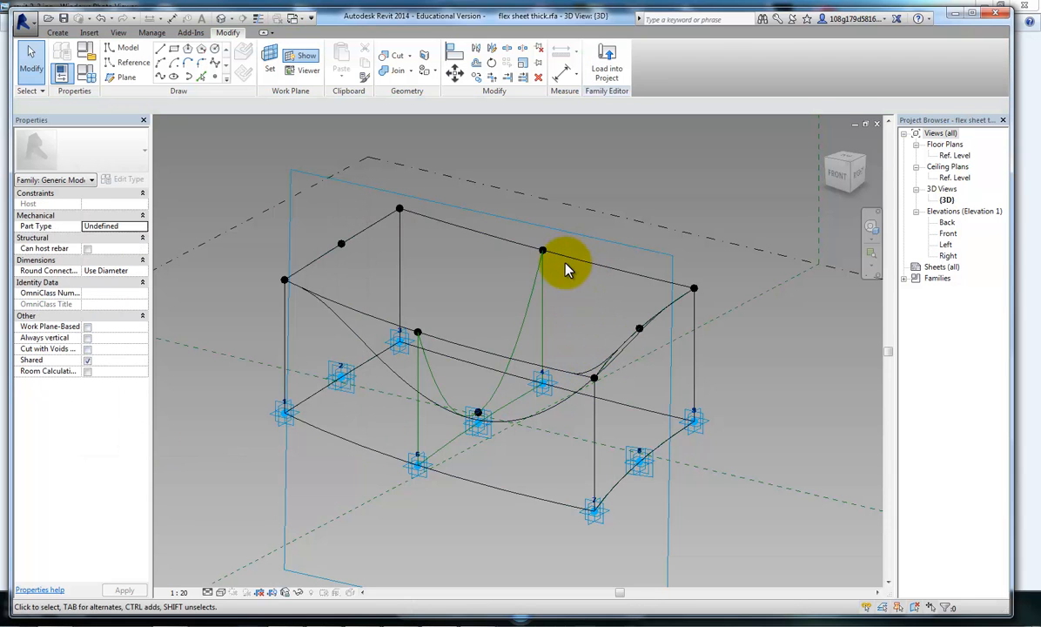
middle_click_drag(568, 266, 604, 292, "shift")
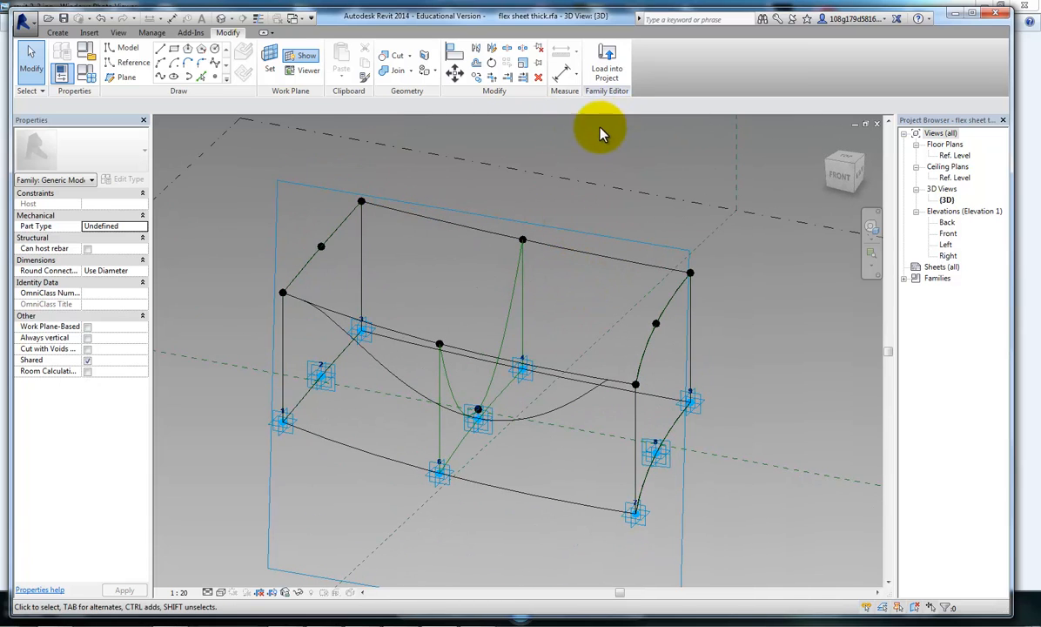
- Save the family on the Desktop under the new name "flex sheet thick midpoint"
left_click(23, 19)
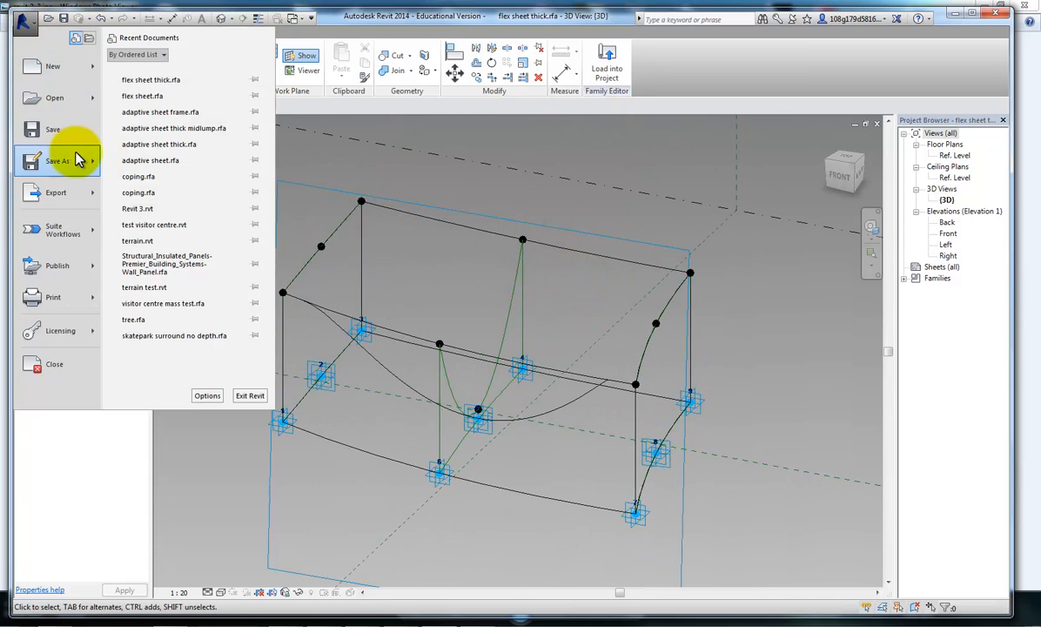
mouse_move(77, 161)
left_click(181, 127)
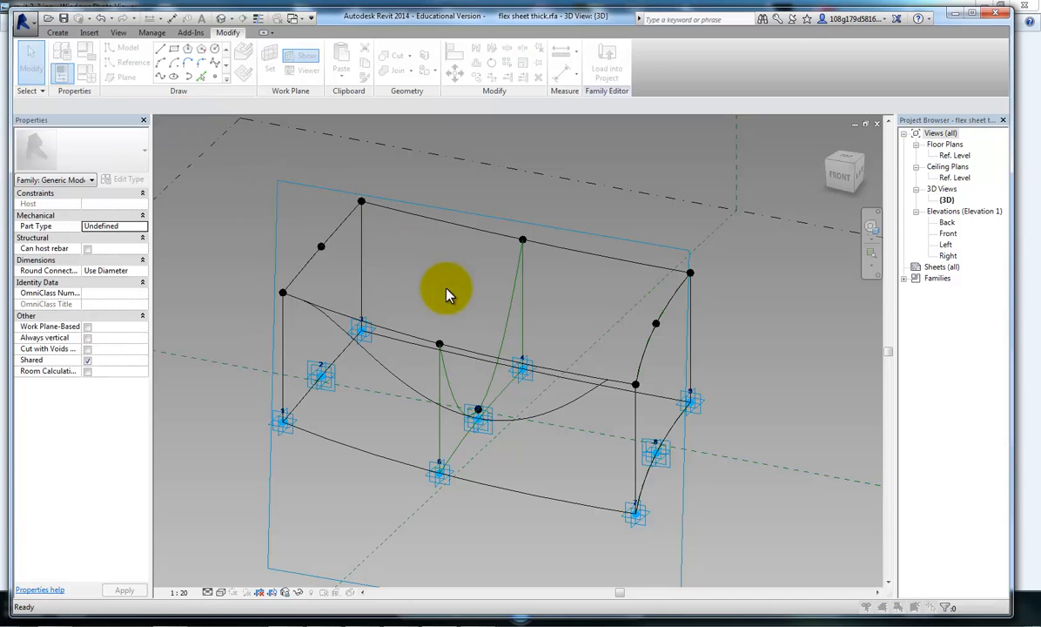
left_click(454, 412)
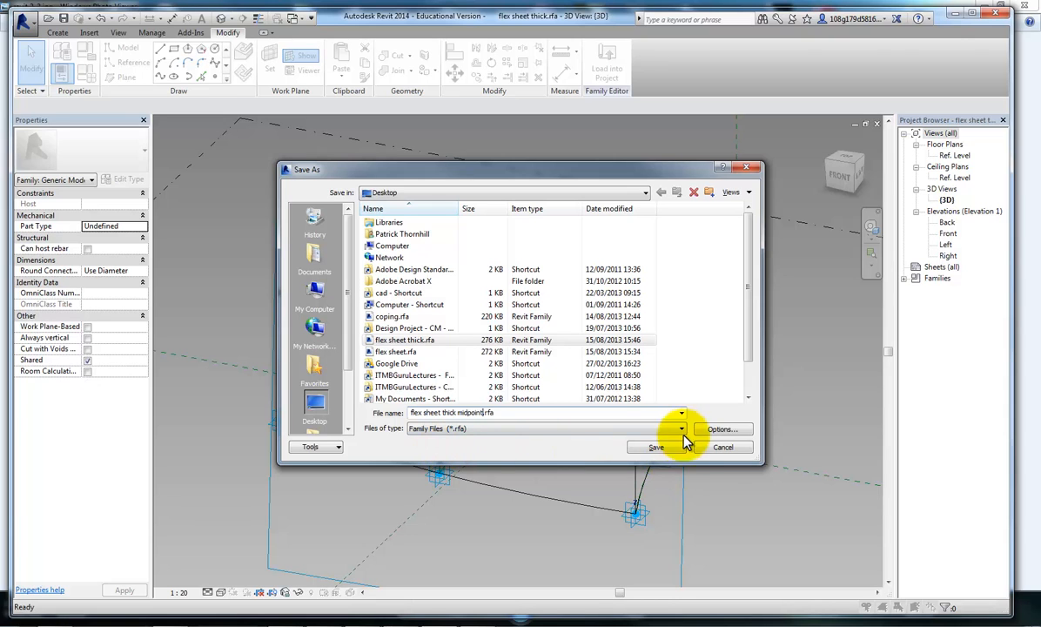
left_click(656, 446)
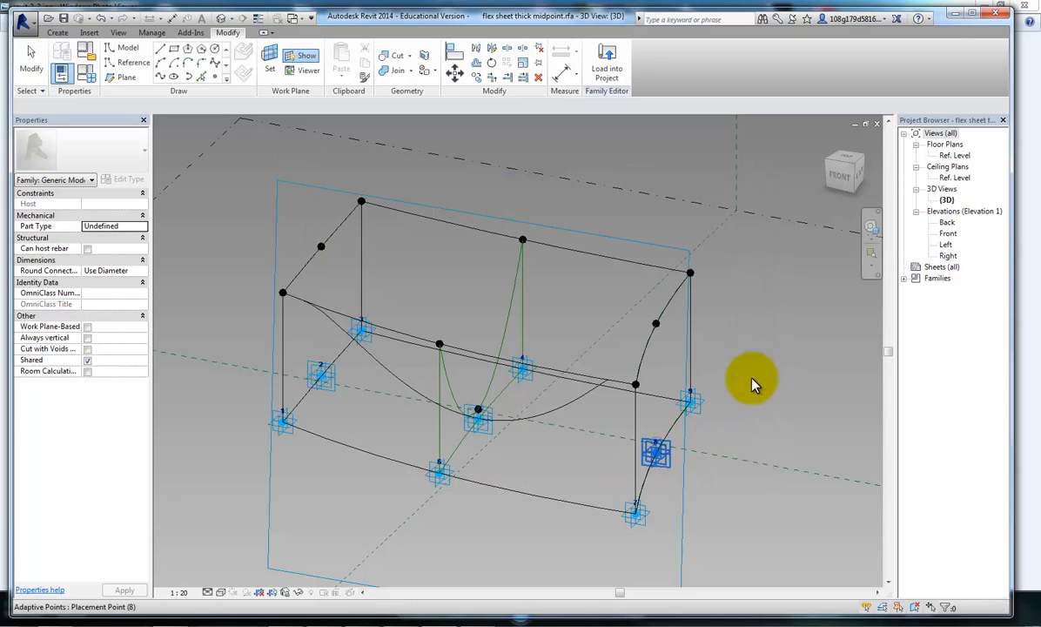
- Load the flex sheet thick midpoint family into the Family1 mass and leave component placement without placing an instance
left_click(609, 68)
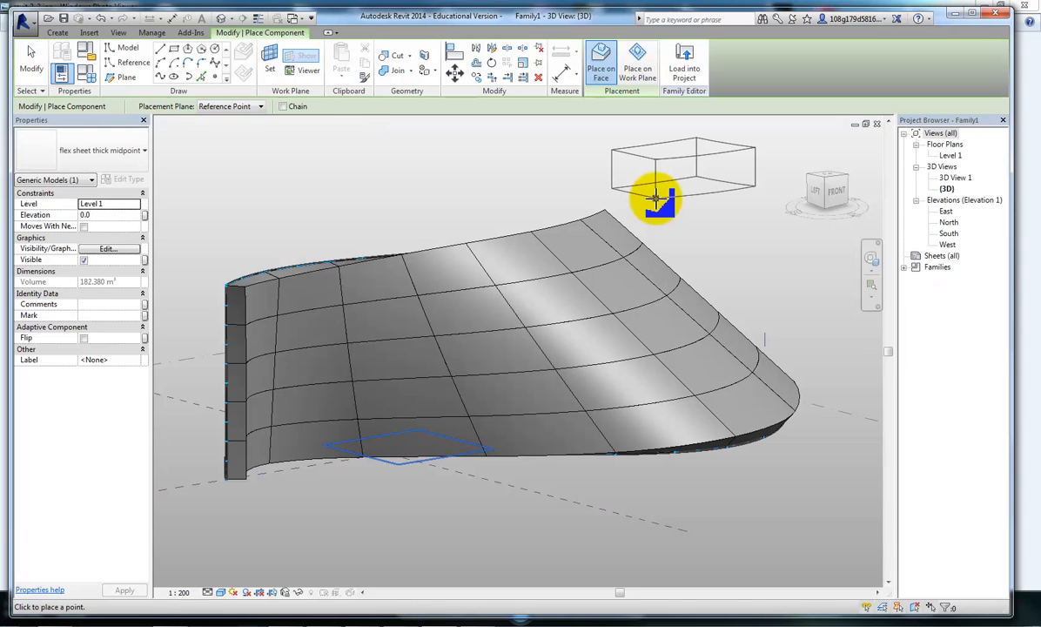
key("Escape")
key("Escape")
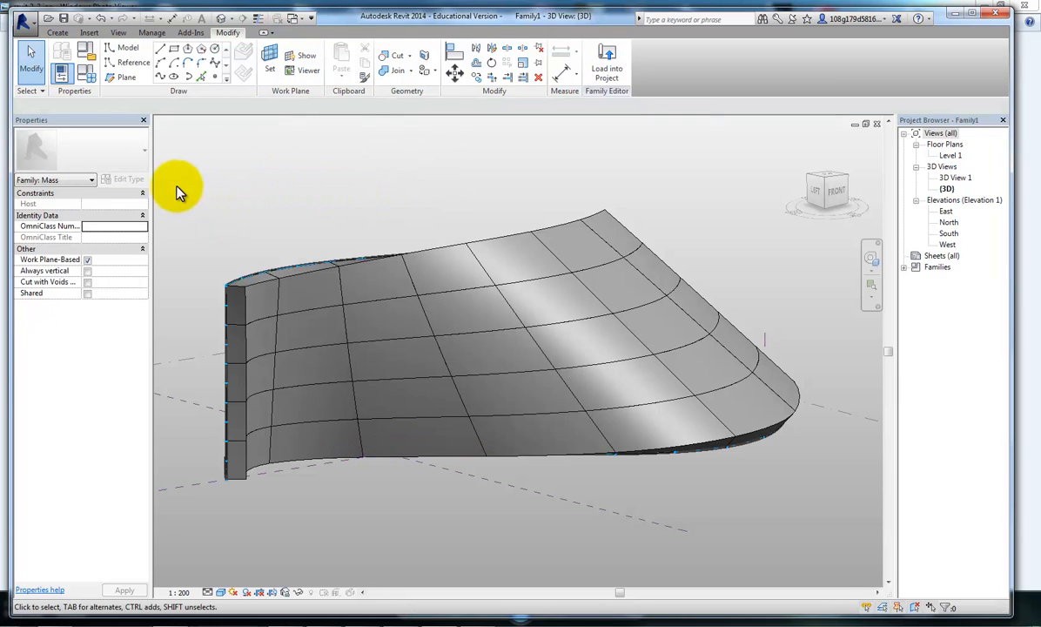
- Change the curved mass's repeater type to flex sheet thick midpoint
left_click(254, 282)
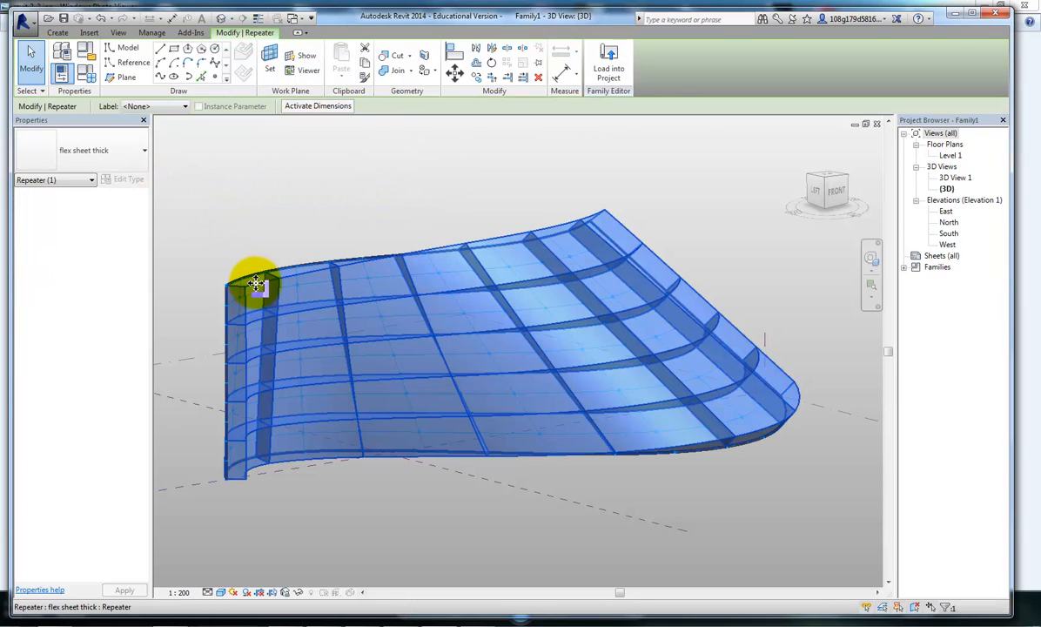
left_click(127, 148)
left_click(87, 248)
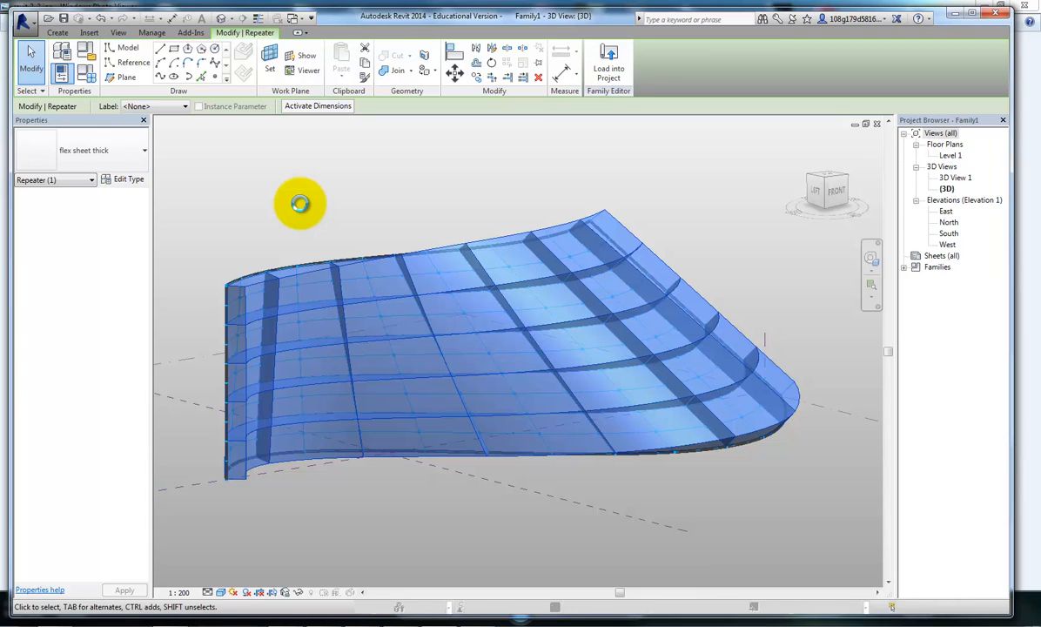
- Set the midpoint parameter to 4000 in the type properties of the curved mass's flex sheet thick midpoint repeater
left_click(331, 196)
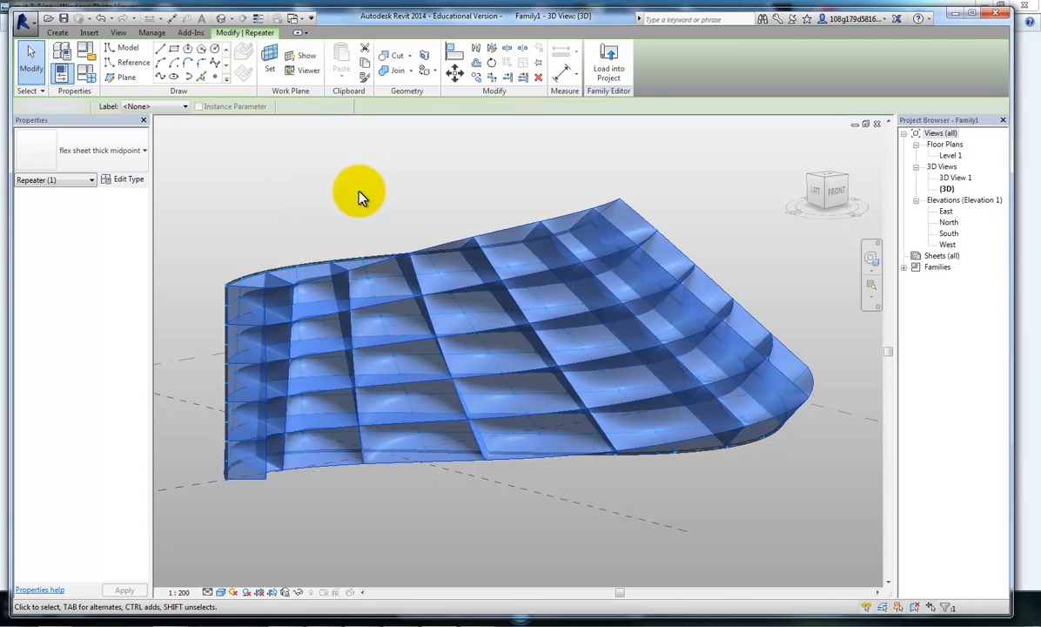
middle_click_drag(666, 365, 702, 382, "shift")
middle_click_drag(654, 265, 631, 451, "shift")
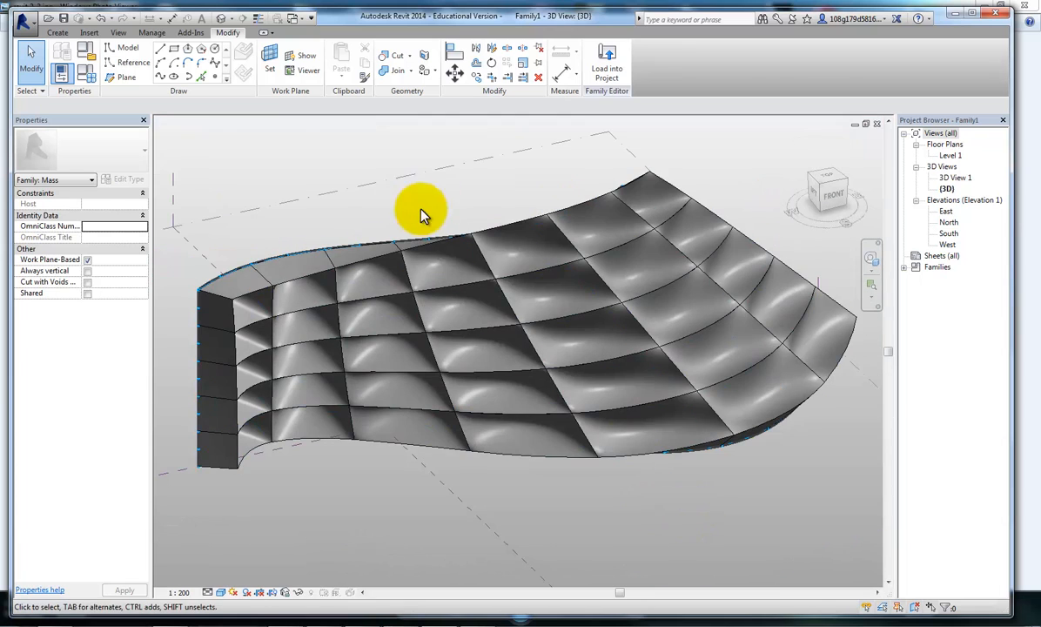
left_click(268, 290)
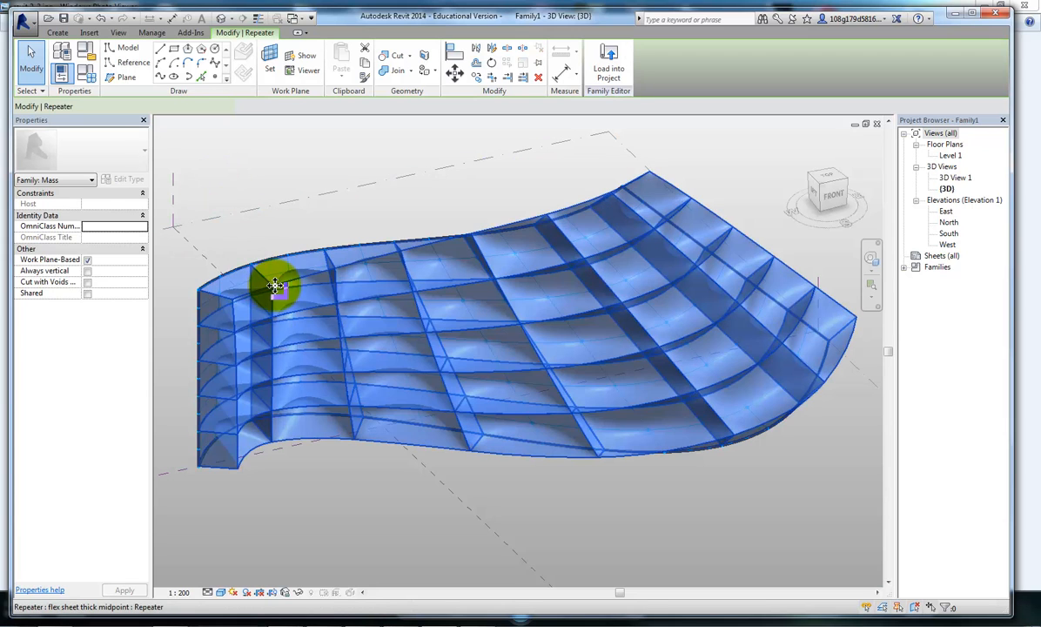
left_click(128, 180)
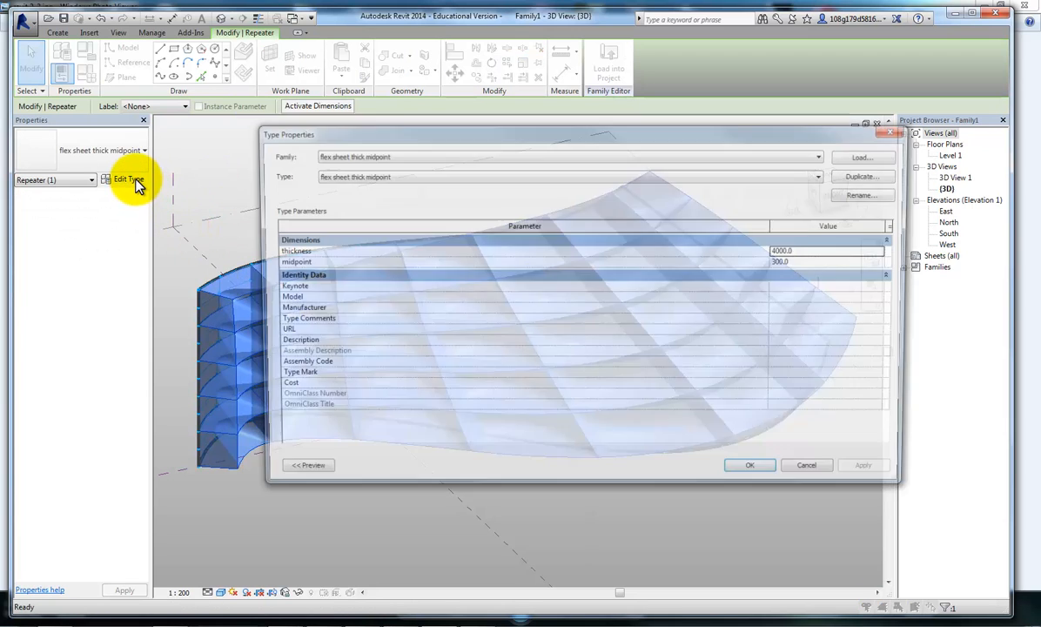
left_click_drag(713, 136, 747, 192)
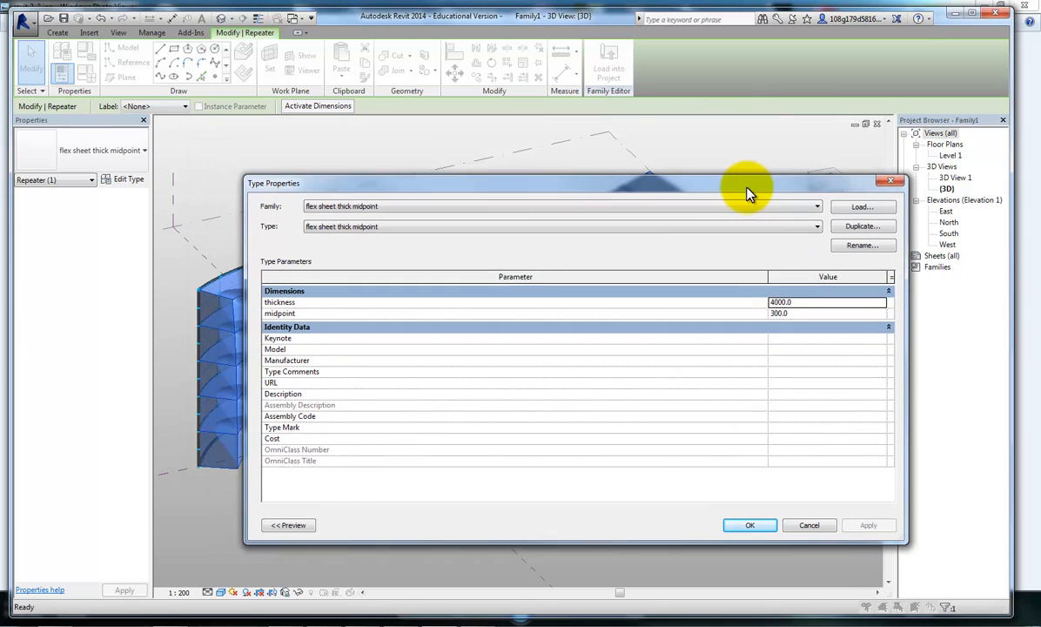
left_click(794, 314)
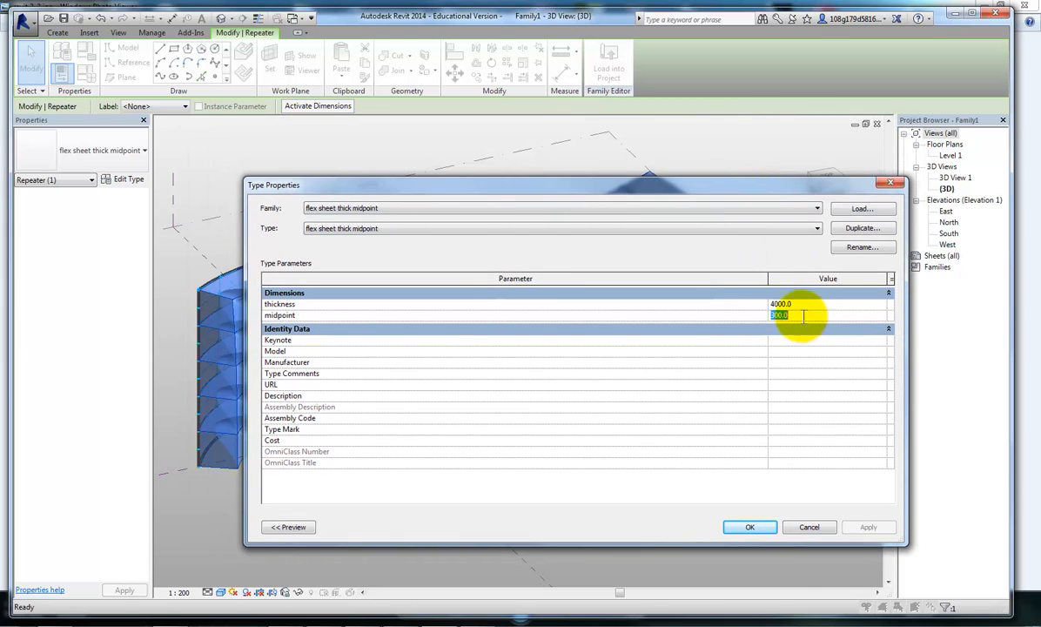
type("400")
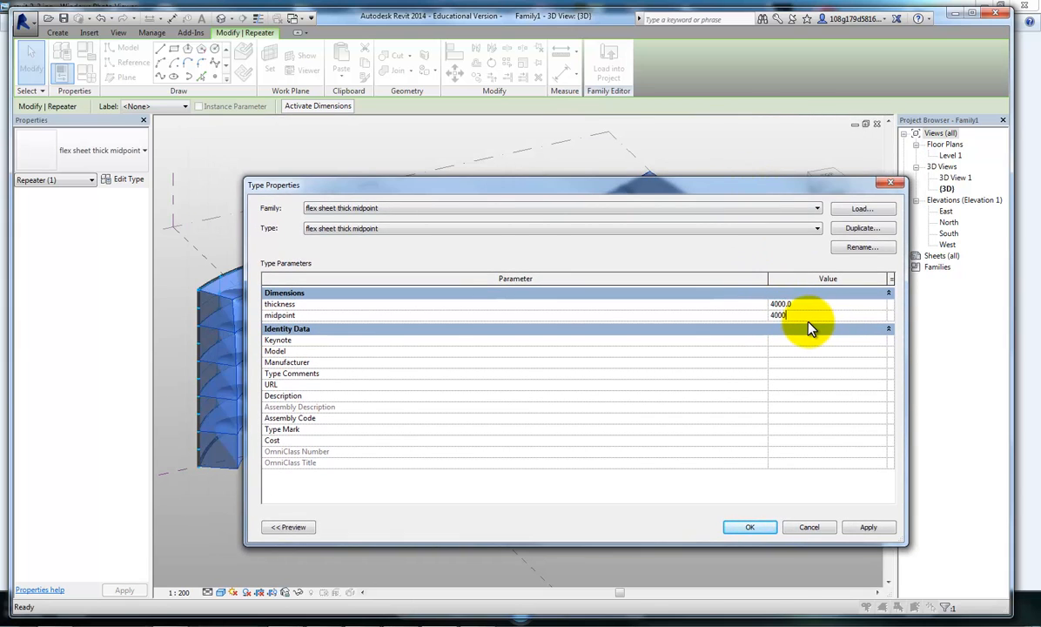
- Set the repeater type's thickness to 300, apply the type changes and check the bulging panels on the mass
left_click(804, 305)
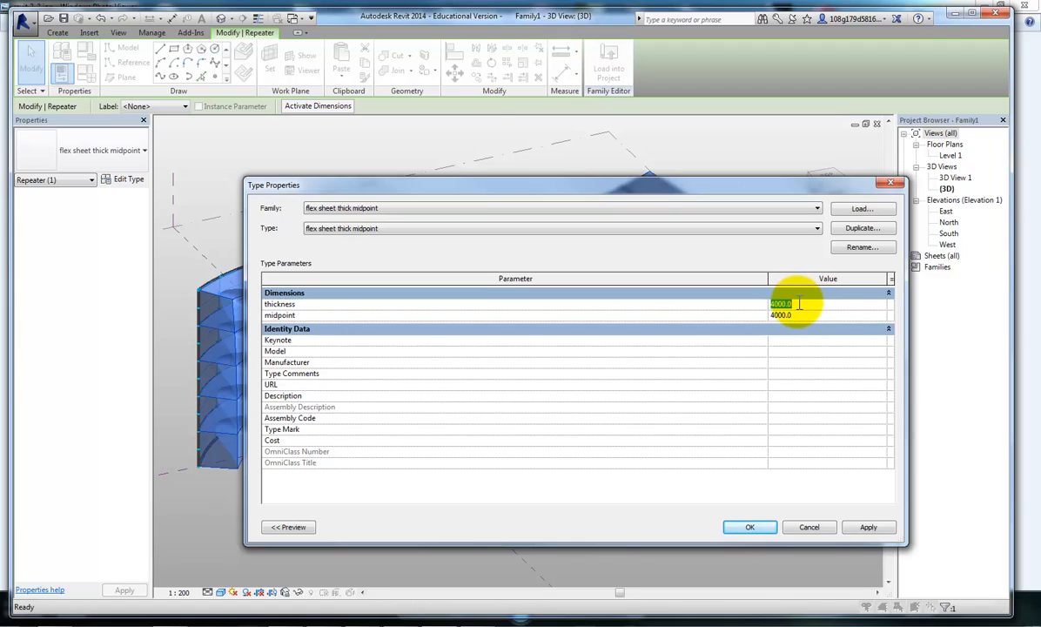
type("30")
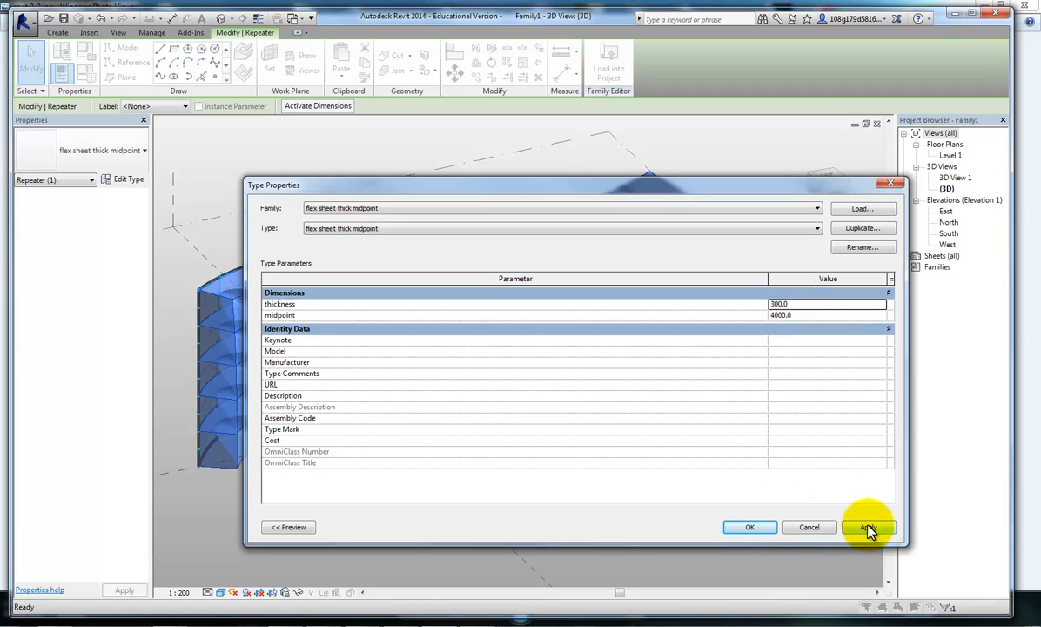
left_click(867, 527)
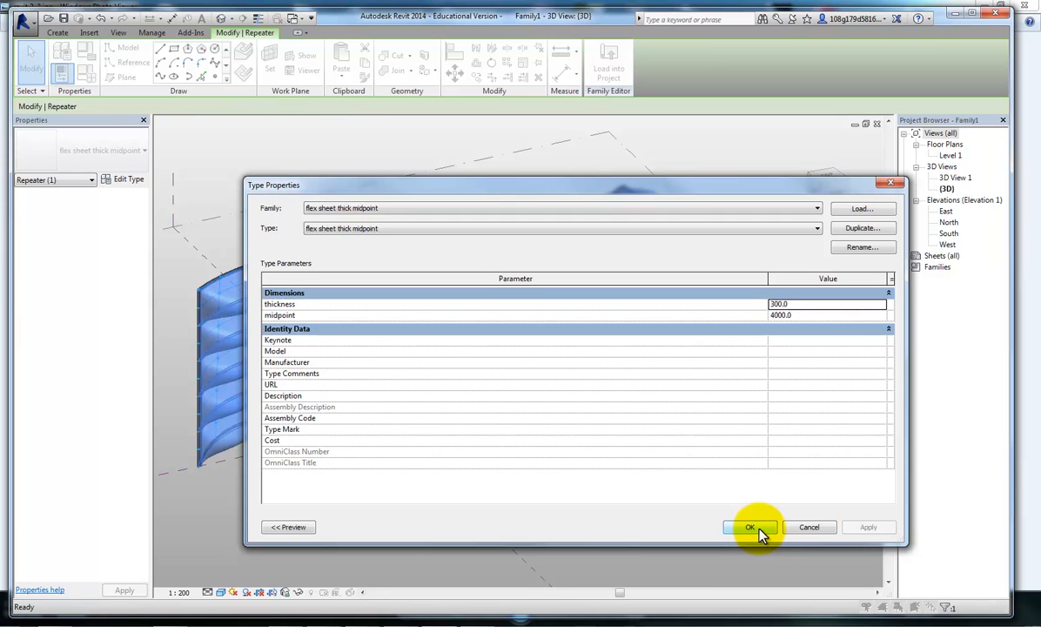
left_click(752, 527)
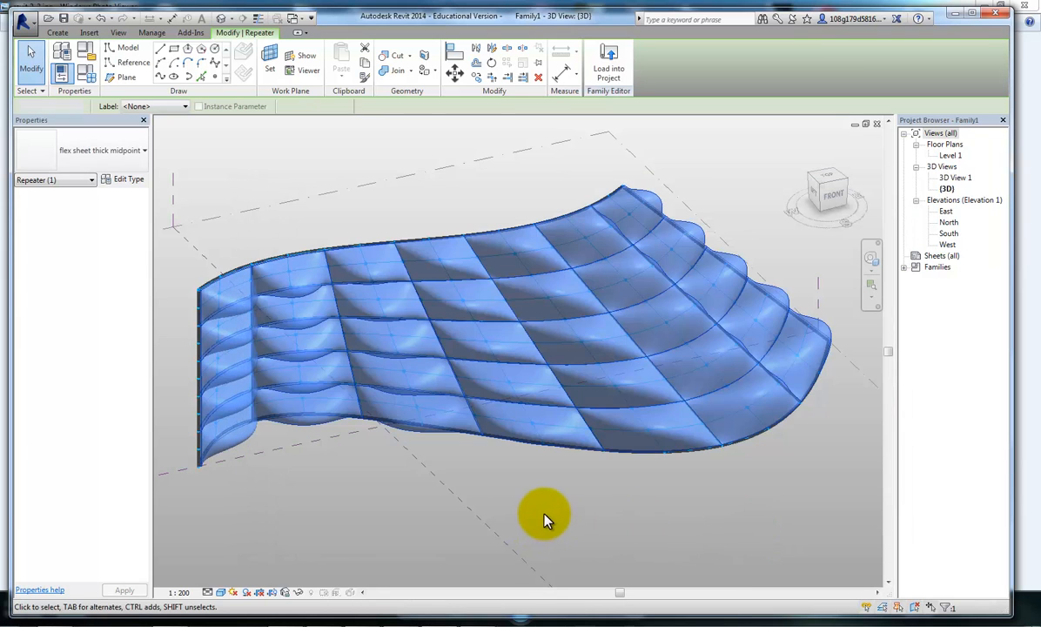
left_click(522, 508)
middle_click_drag(509, 484, 453, 418, "shift")
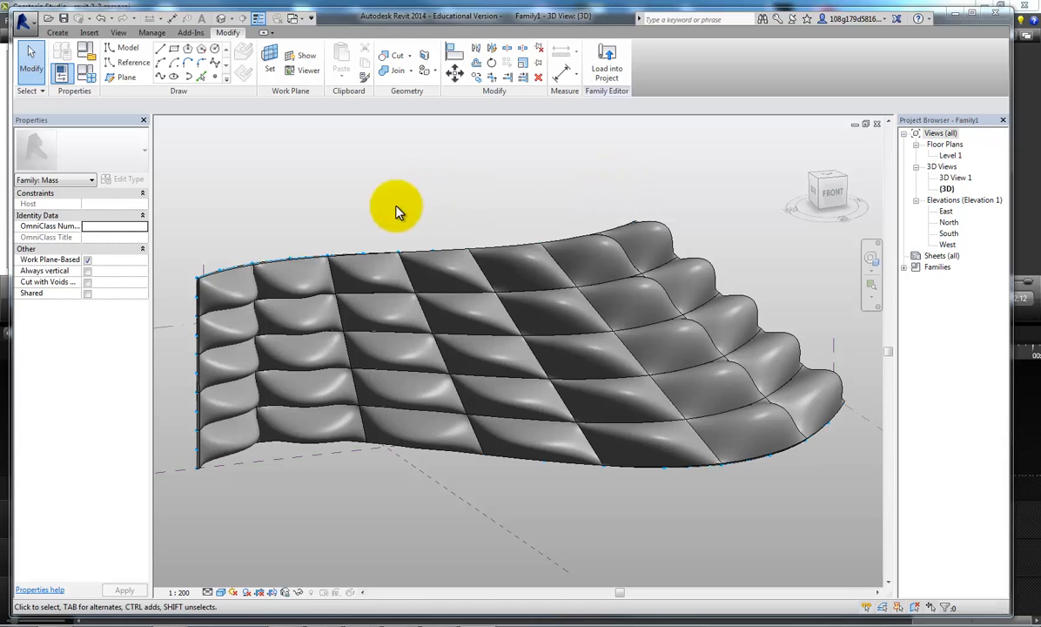
- Open the recent family flex sheet.rfa and bring its nine-point surface into close view
left_click(33, 29)
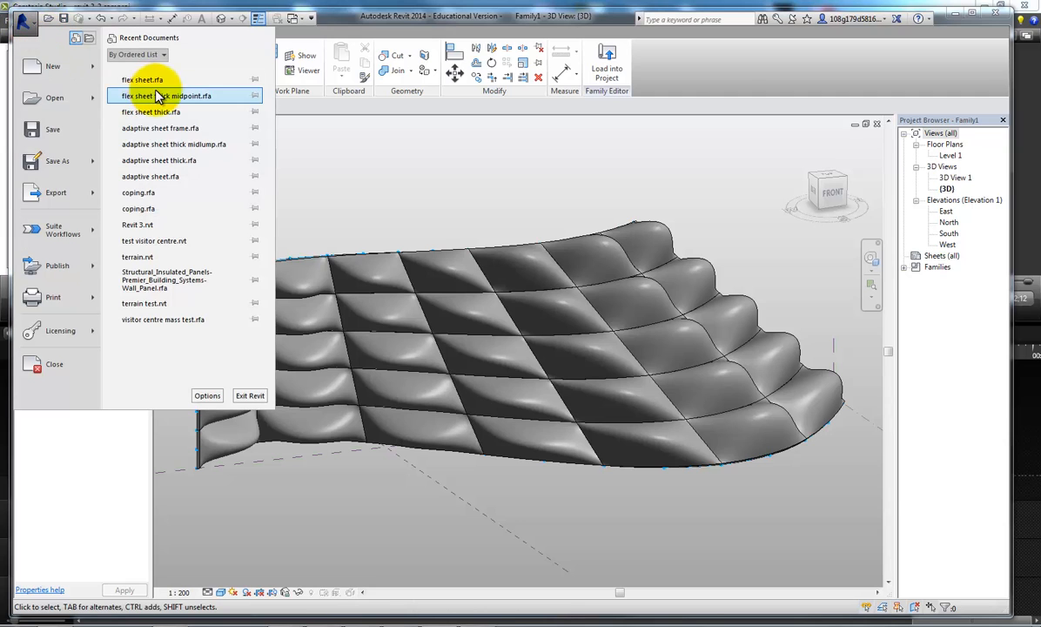
left_click(313, 142)
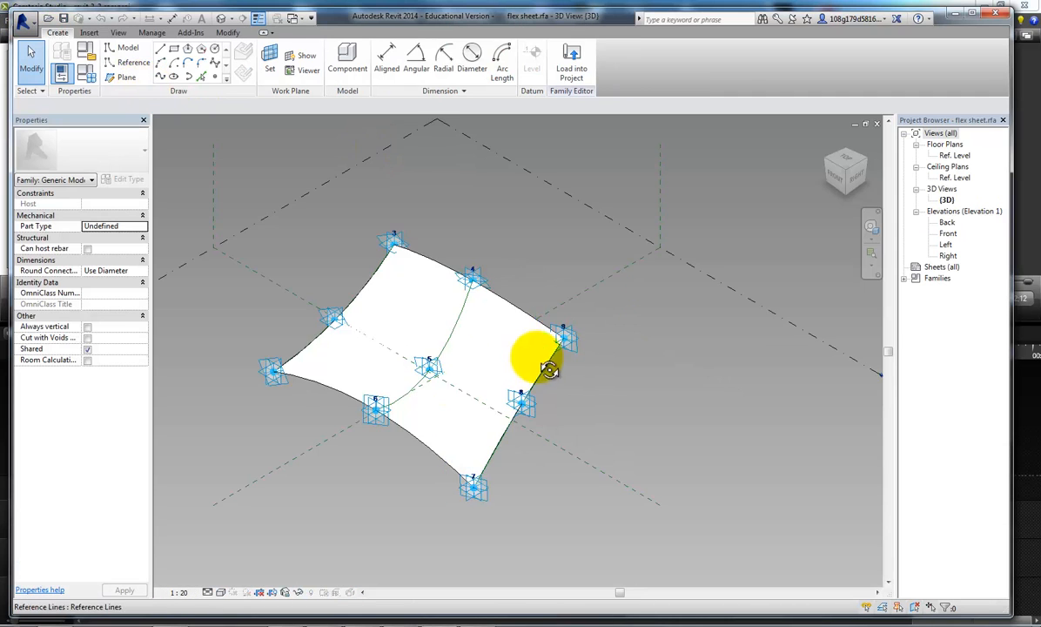
middle_click_drag(546, 361, 524, 310, "shift")
scroll(383, 336, "up", 5)
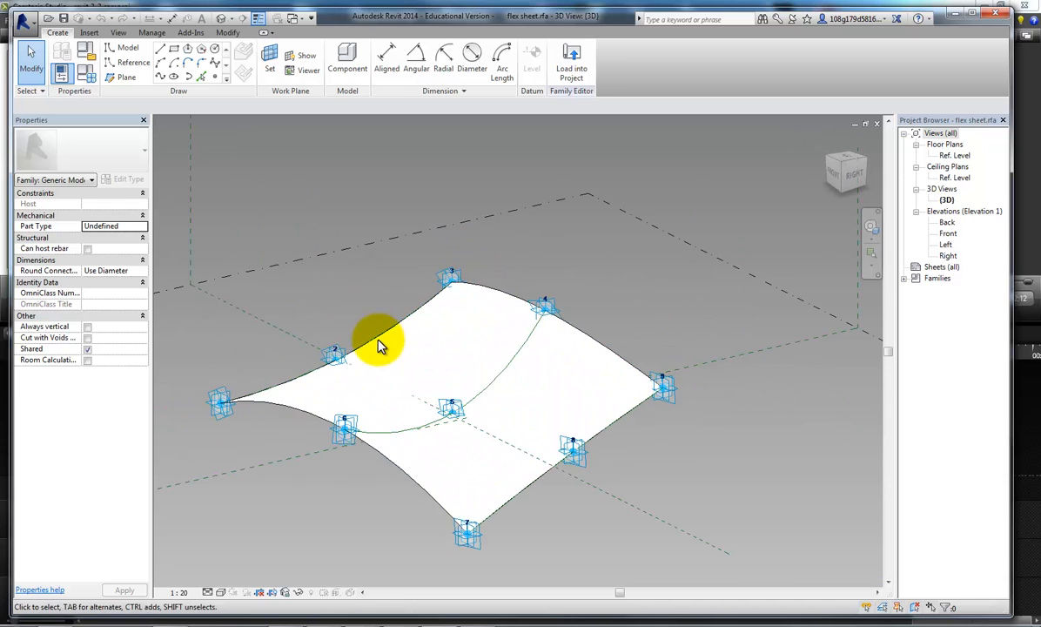
middle_click_drag(477, 268, 557, 175)
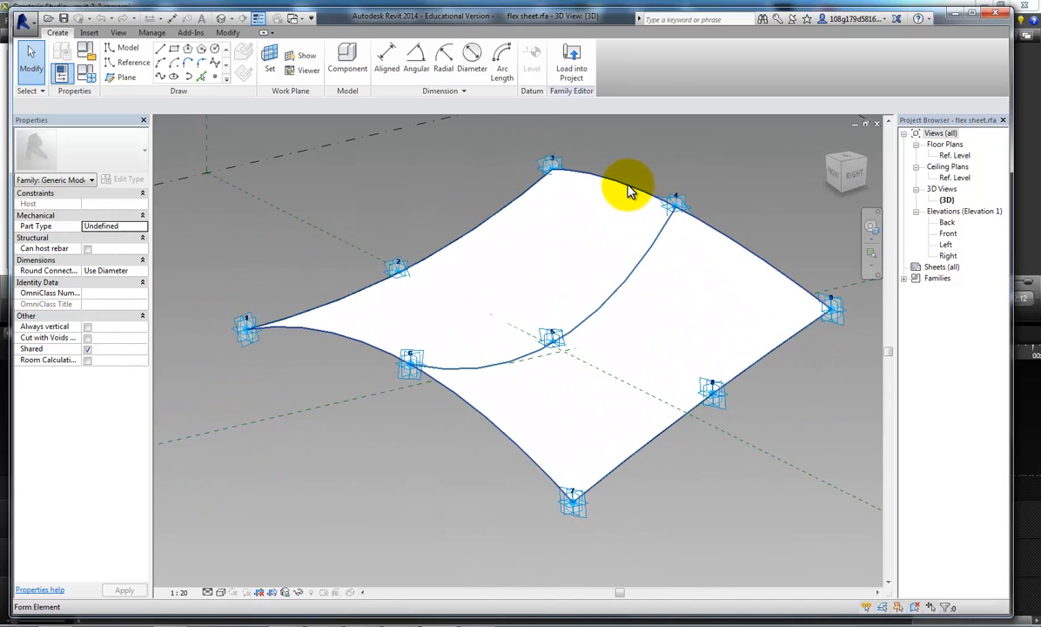
- Associate the sheet surface's material with a new family type parameter named "material sheet", grouped under Materials and Finishes
left_click(558, 186)
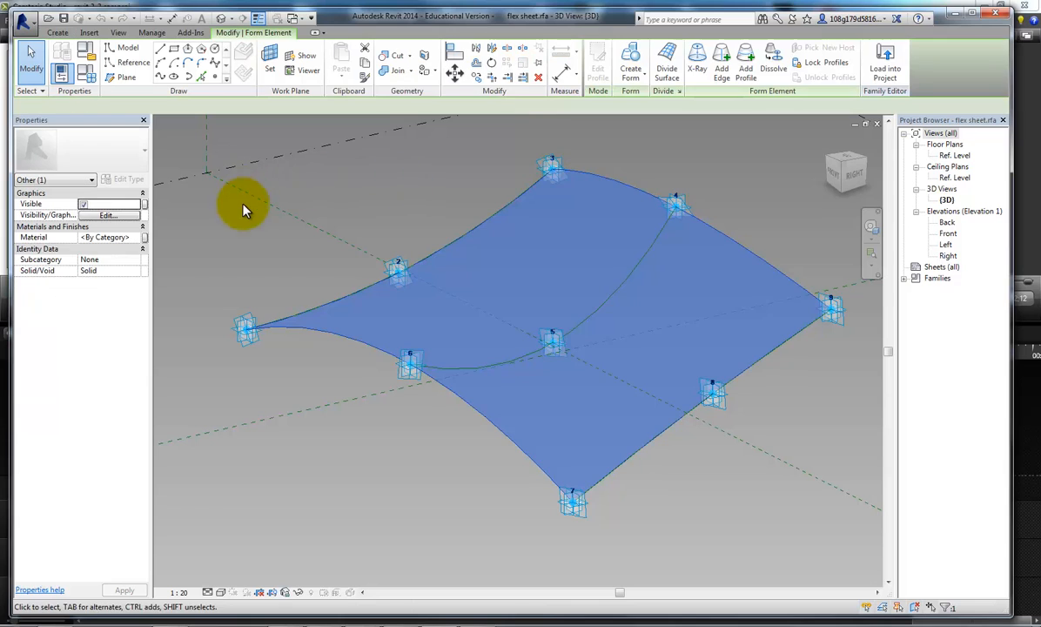
left_click(145, 237)
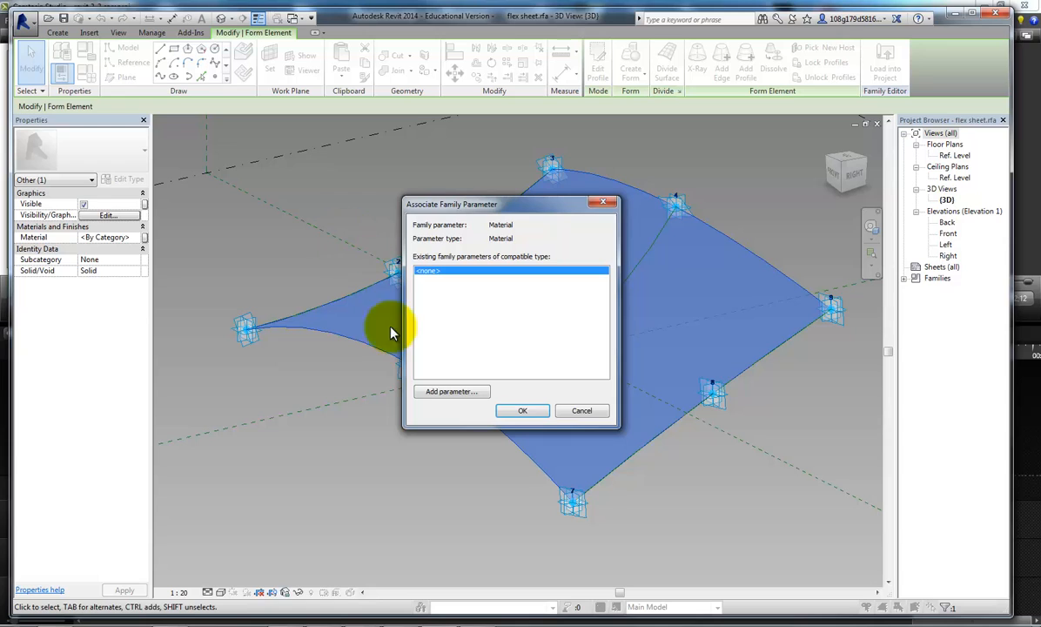
left_click(454, 392)
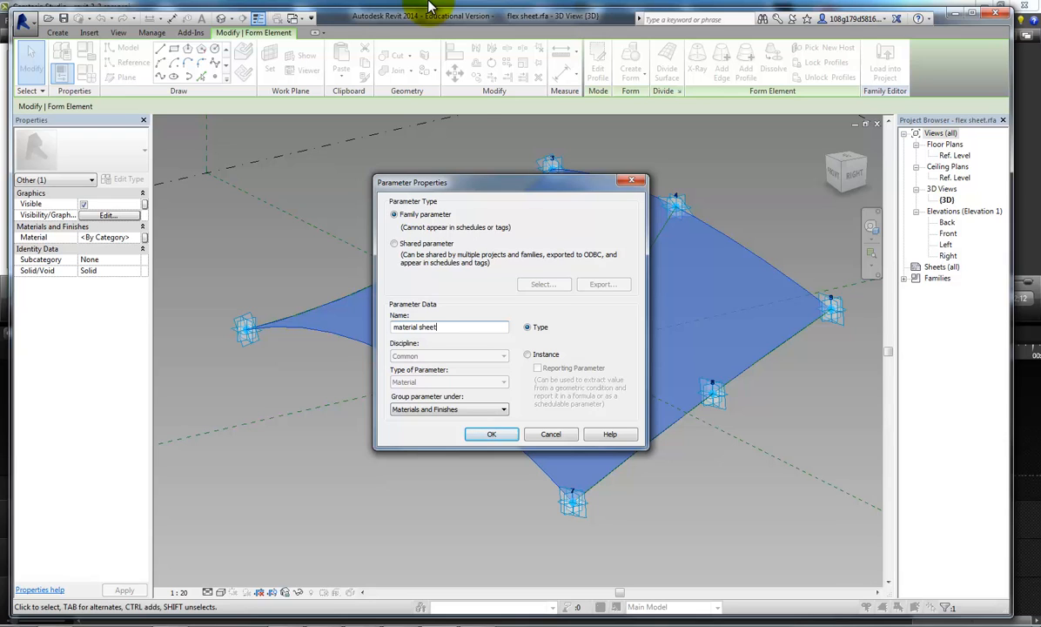
left_click(493, 434)
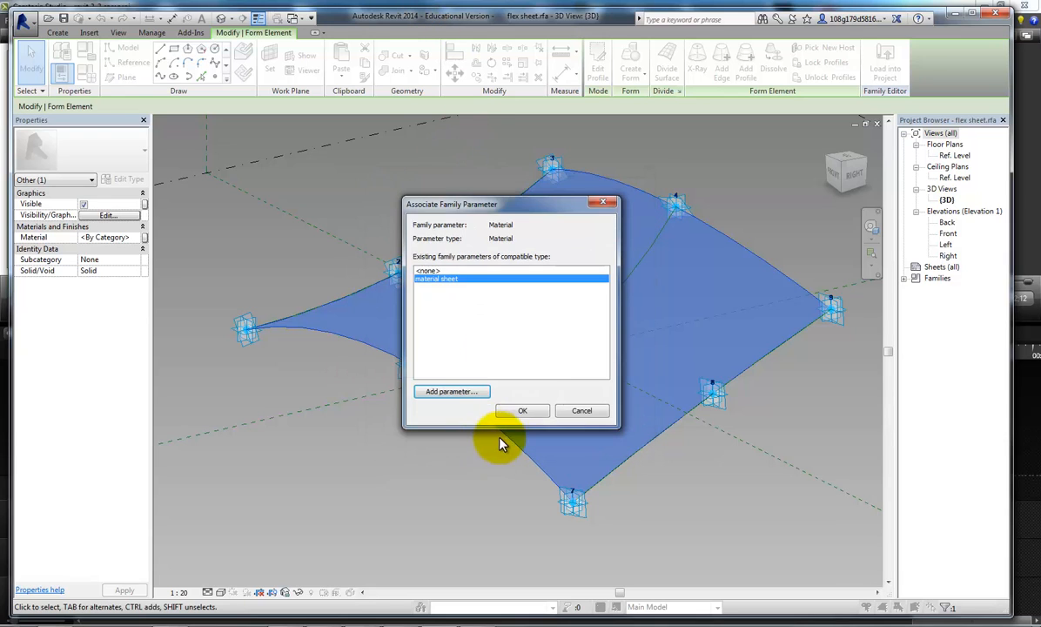
left_click(520, 413)
left_click(437, 442)
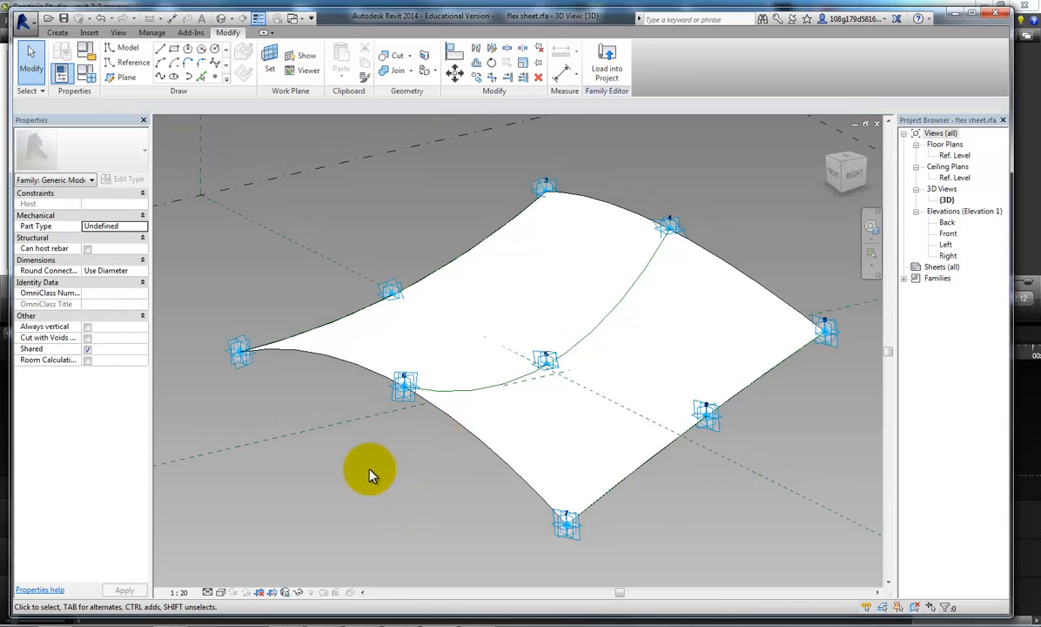
middle_click_drag(372, 464, 313, 302)
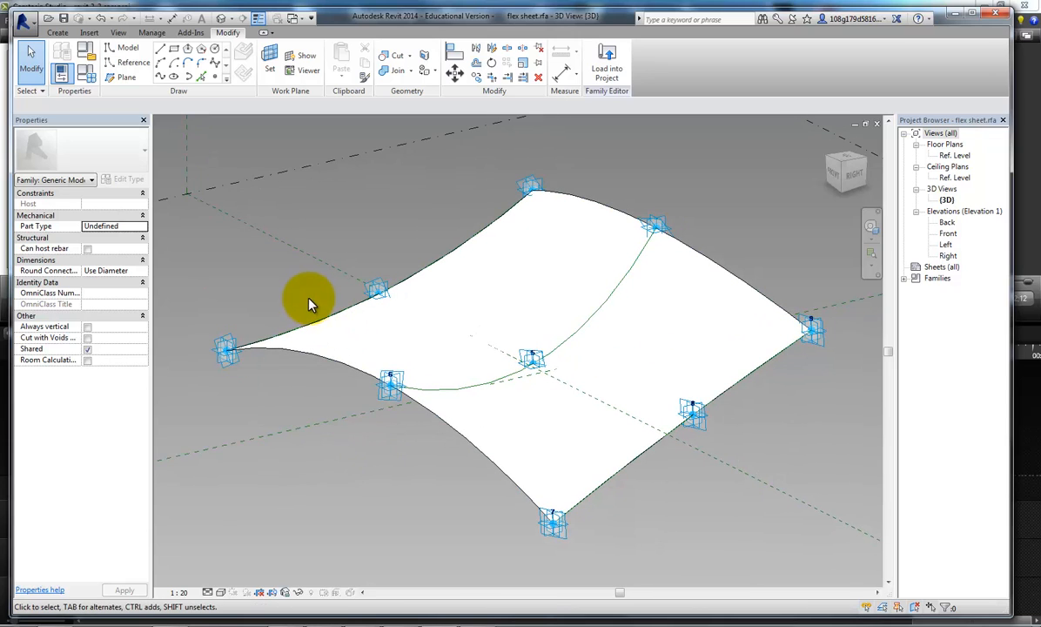
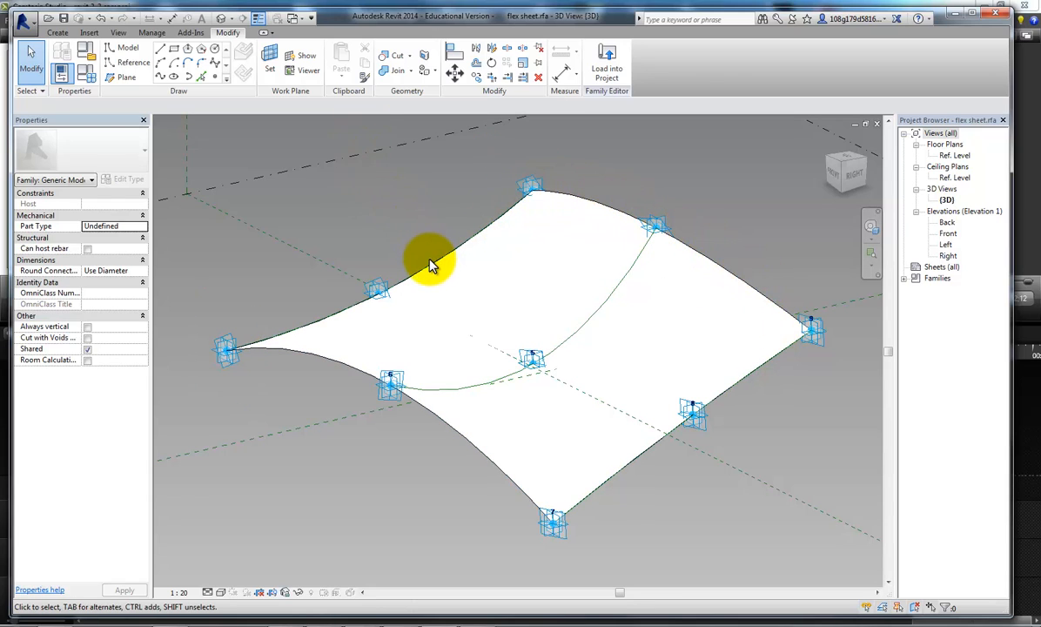
- Draw a model-line spline through adaptive points 3, 4 and 9 along the sheet's edge, and check the resulting line by selecting it
left_click(430, 266)
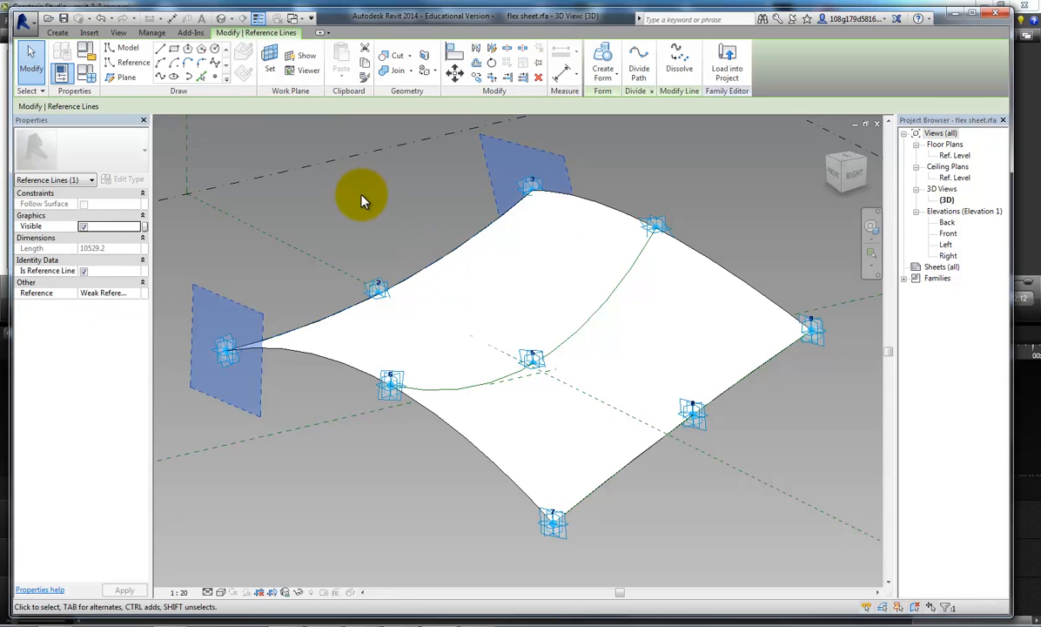
left_click(391, 229)
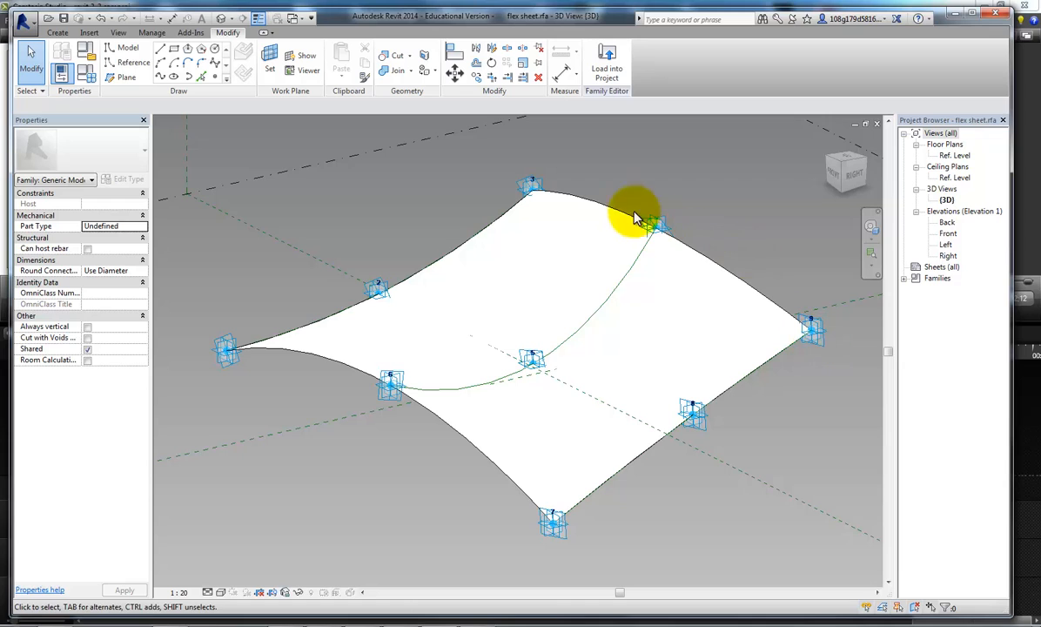
middle_click_drag(595, 189, 569, 191)
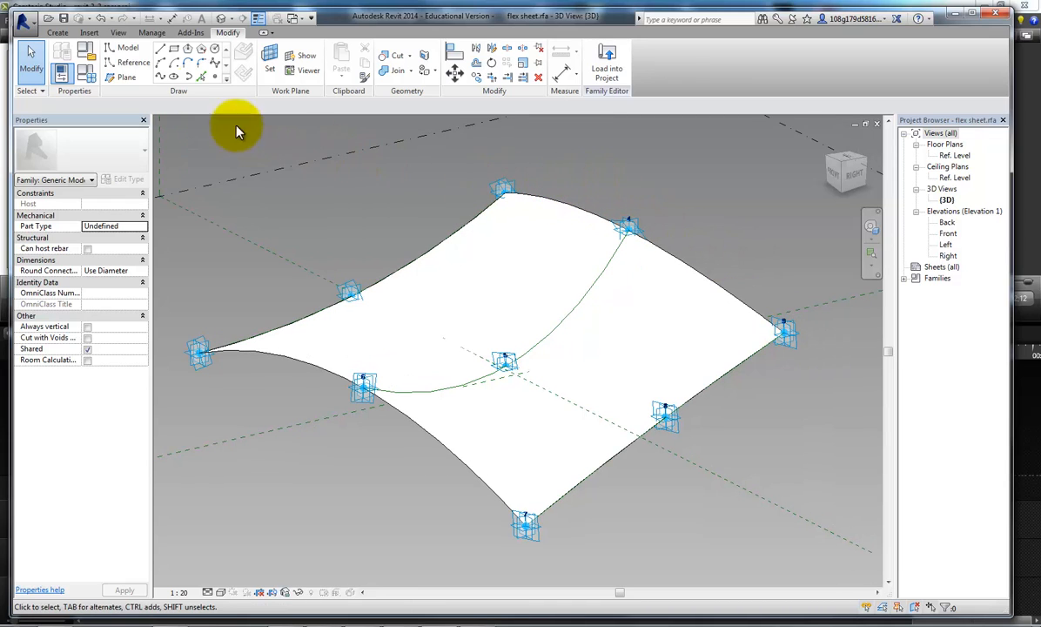
left_click(161, 78)
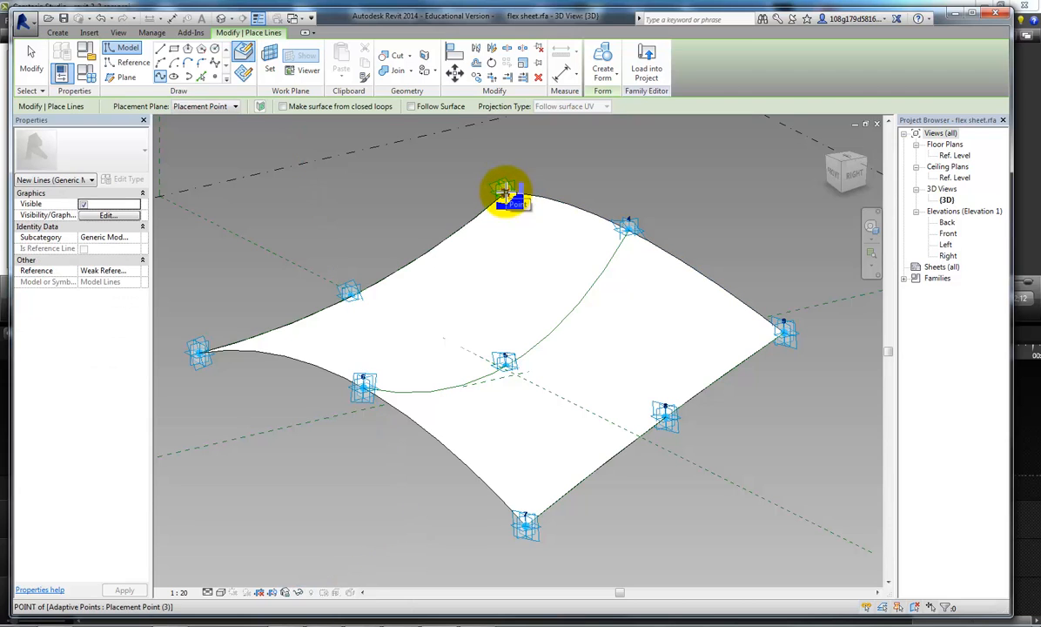
left_click(503, 190)
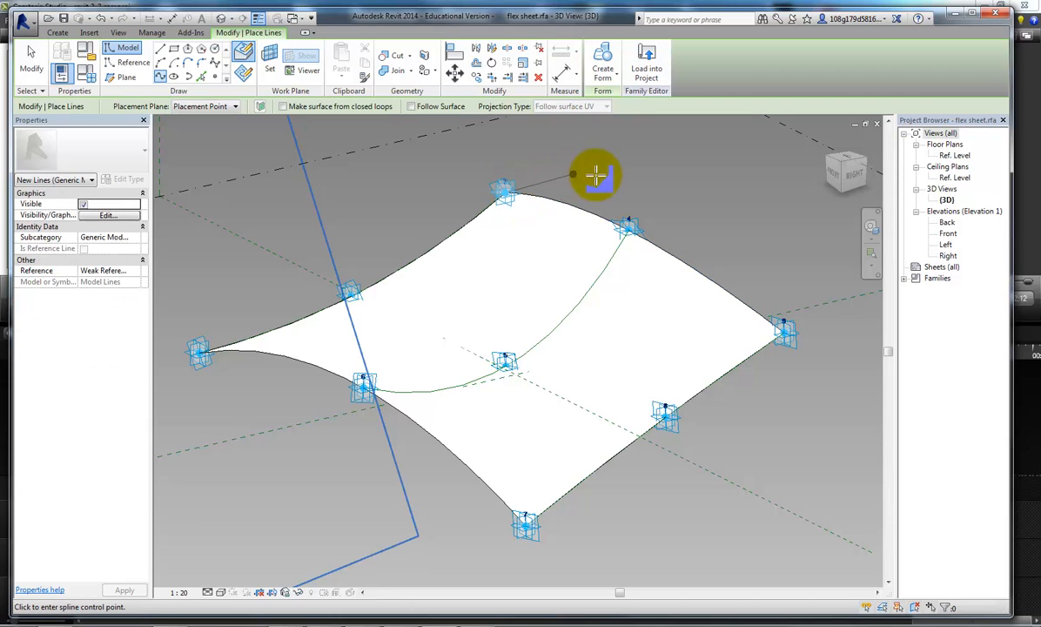
left_click(628, 228)
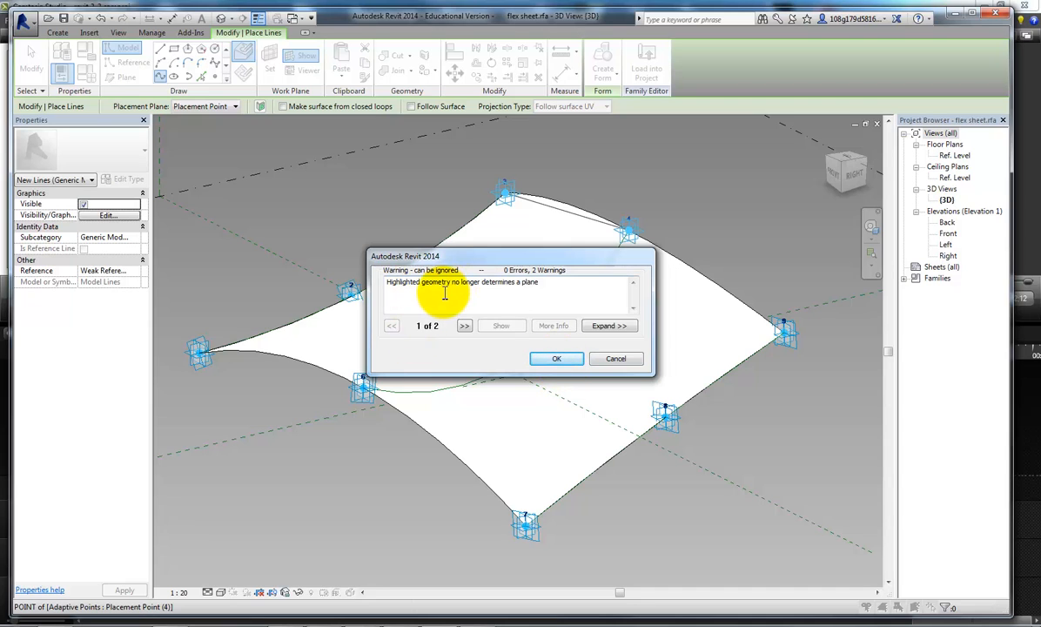
left_click(616, 358)
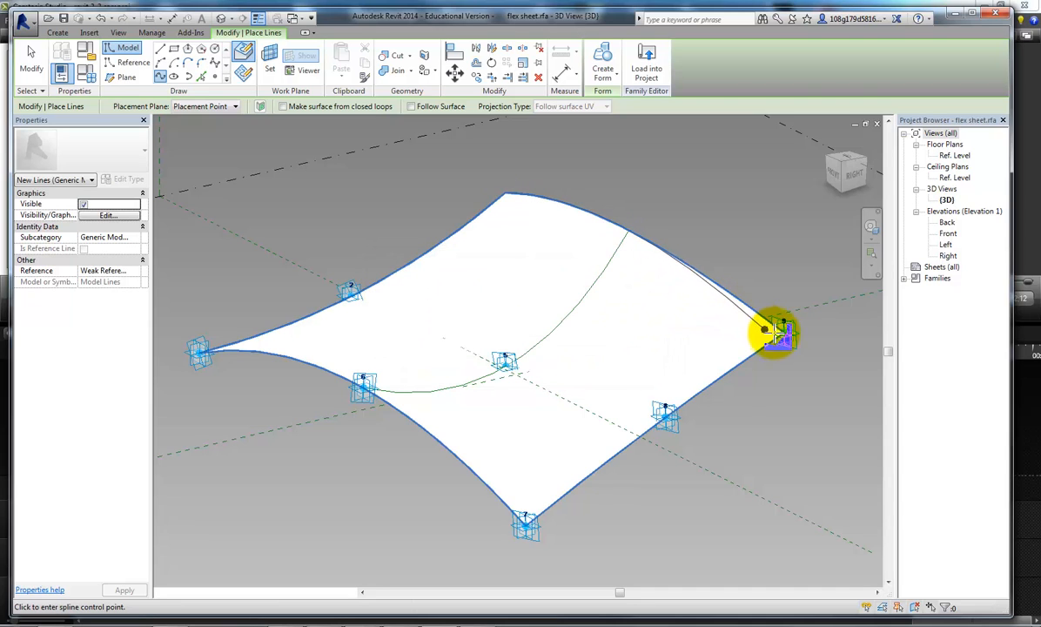
left_click(777, 331)
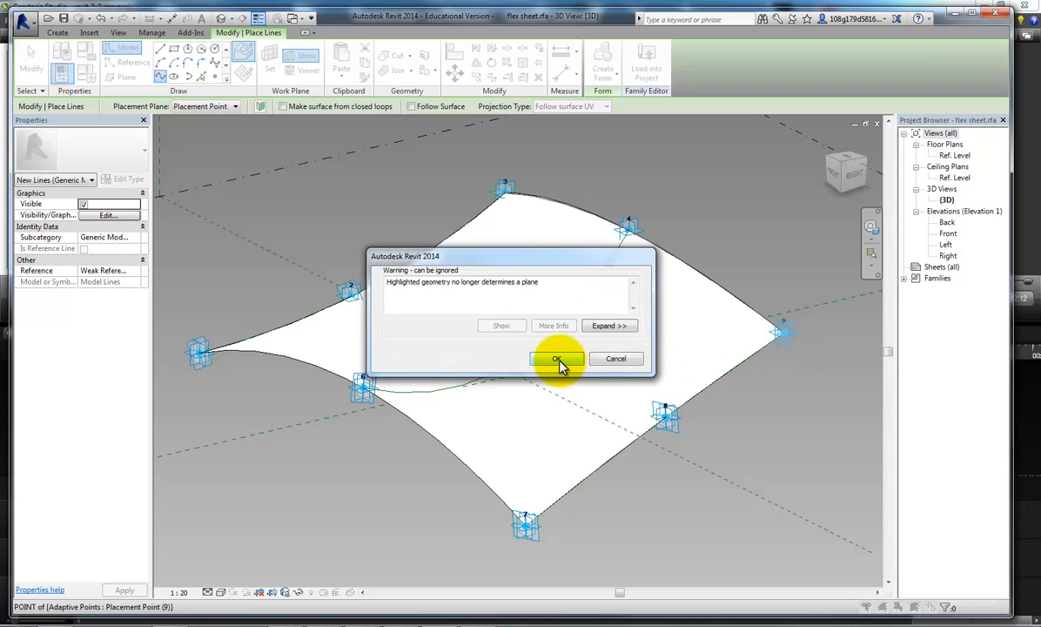
left_click(557, 360)
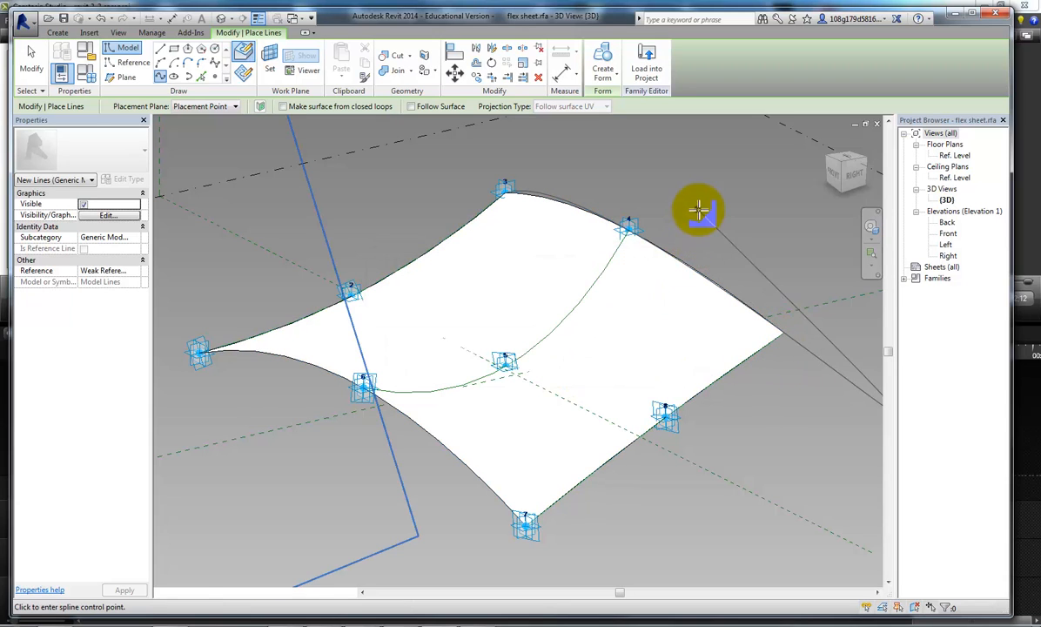
key("Escape")
key("Escape")
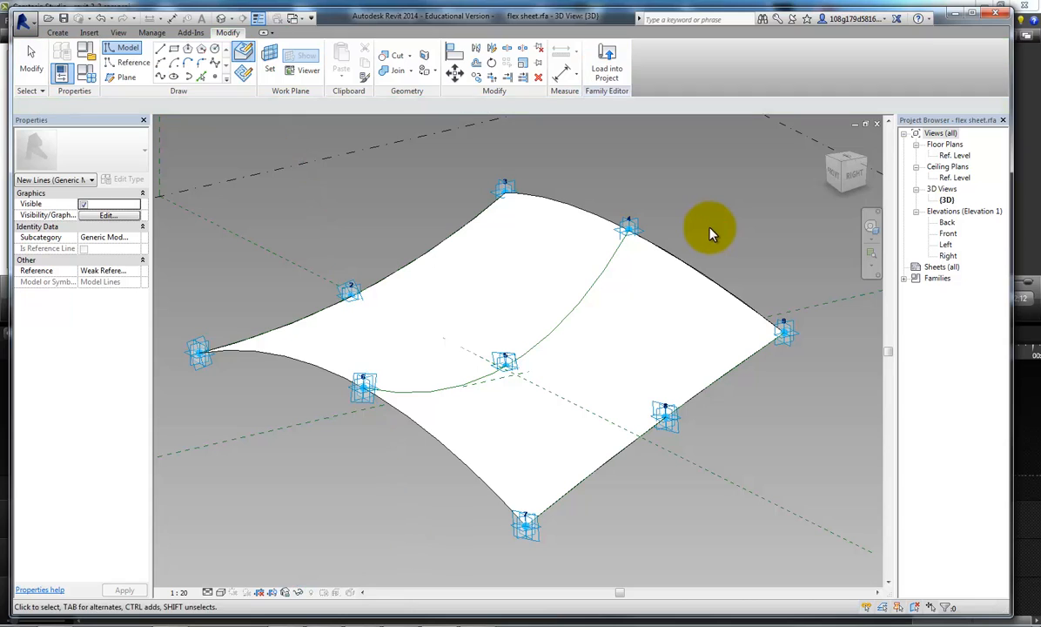
left_click(669, 258)
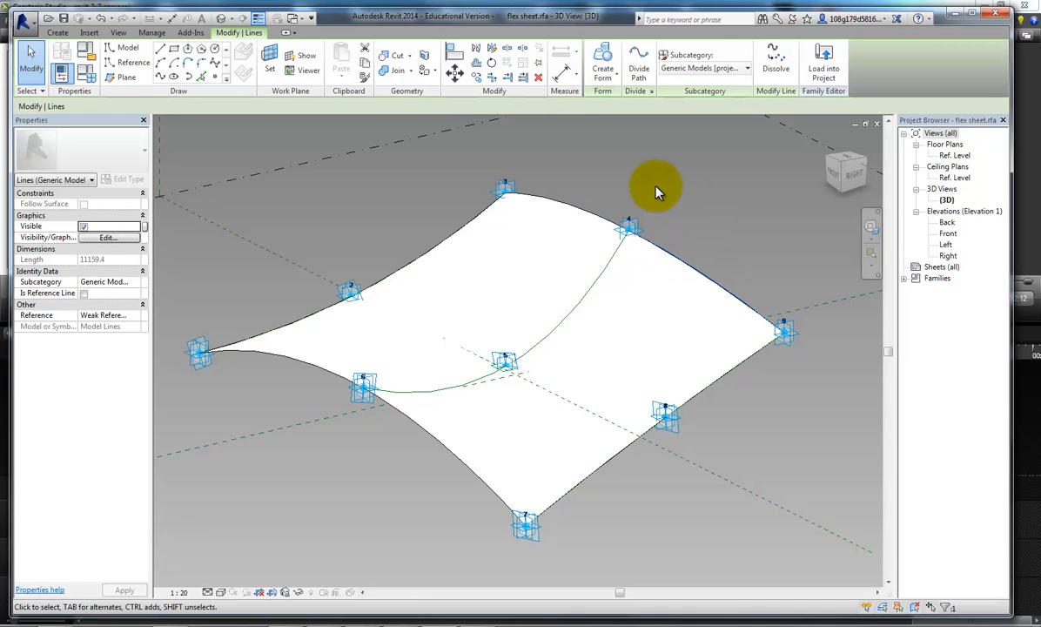
left_click(657, 190)
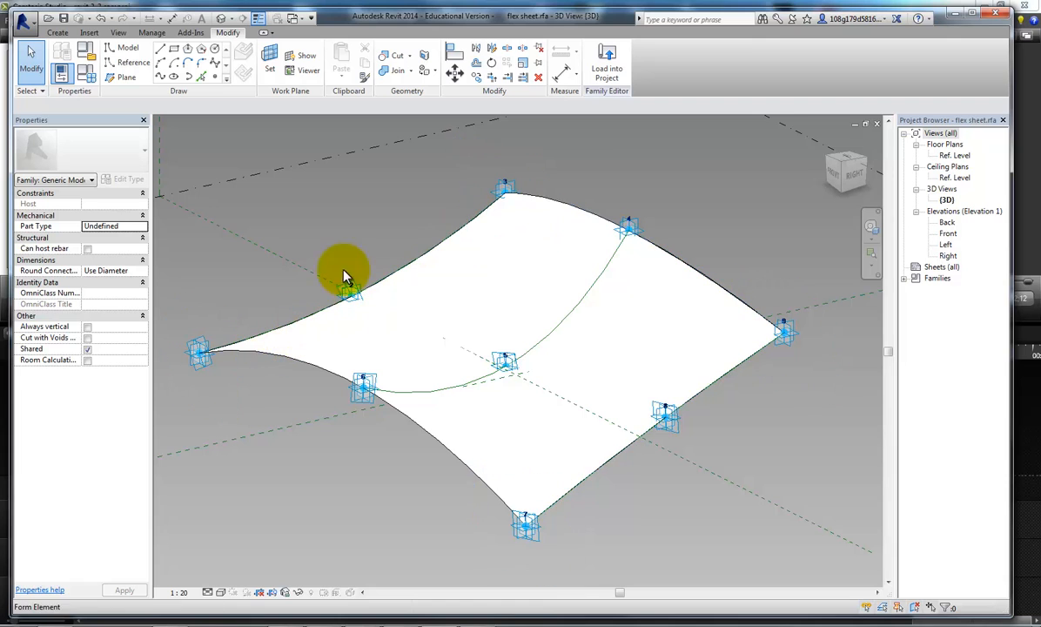
- Draw a model-line circle of radius 100 centred on adaptive point 2, using that point's own plane, and make its radius dimension permanent
middle_click_drag(348, 298, 409, 242, "shift")
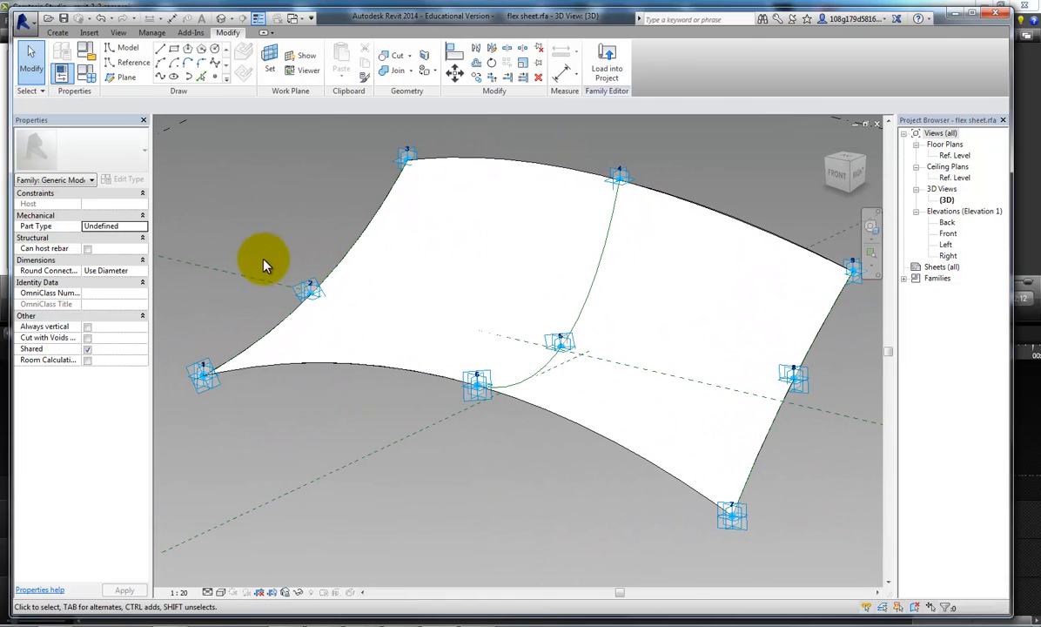
scroll(252, 253, "up", 3)
scroll(371, 288, "up", 3)
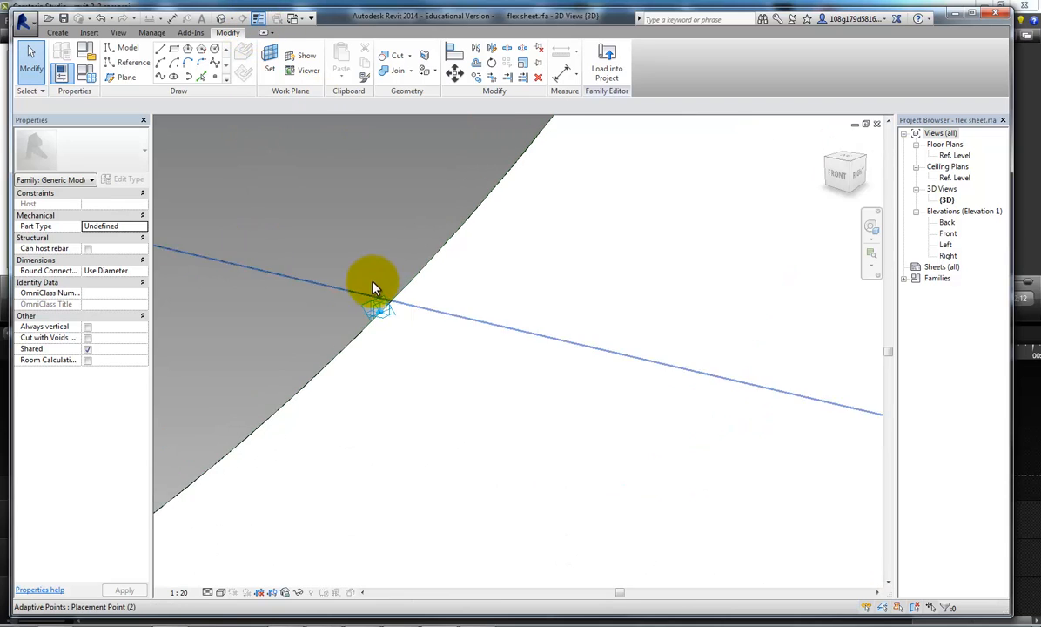
left_click(384, 324)
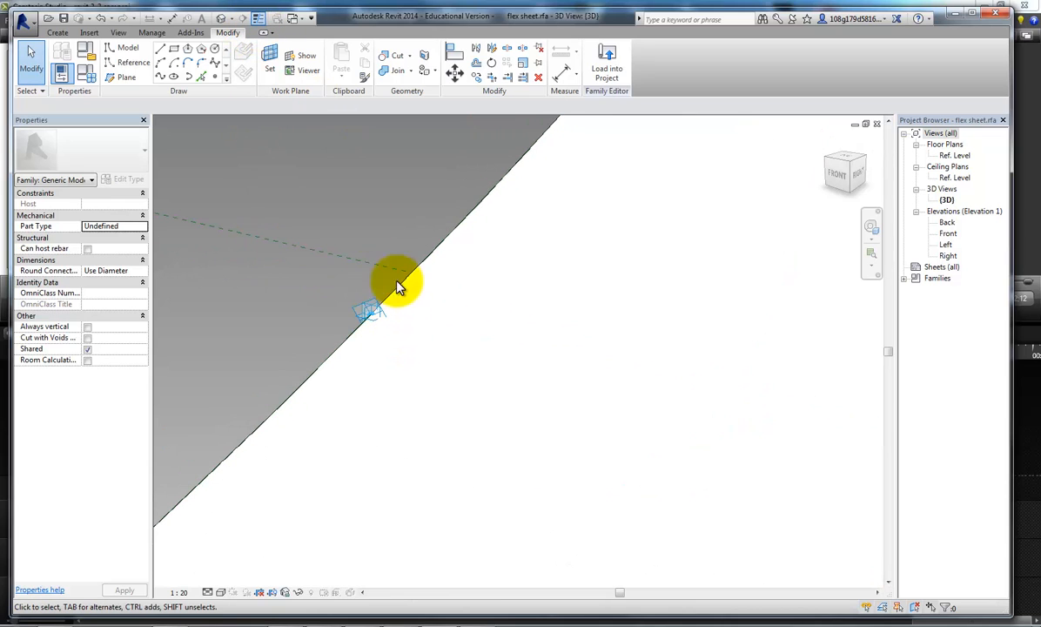
left_click(365, 311)
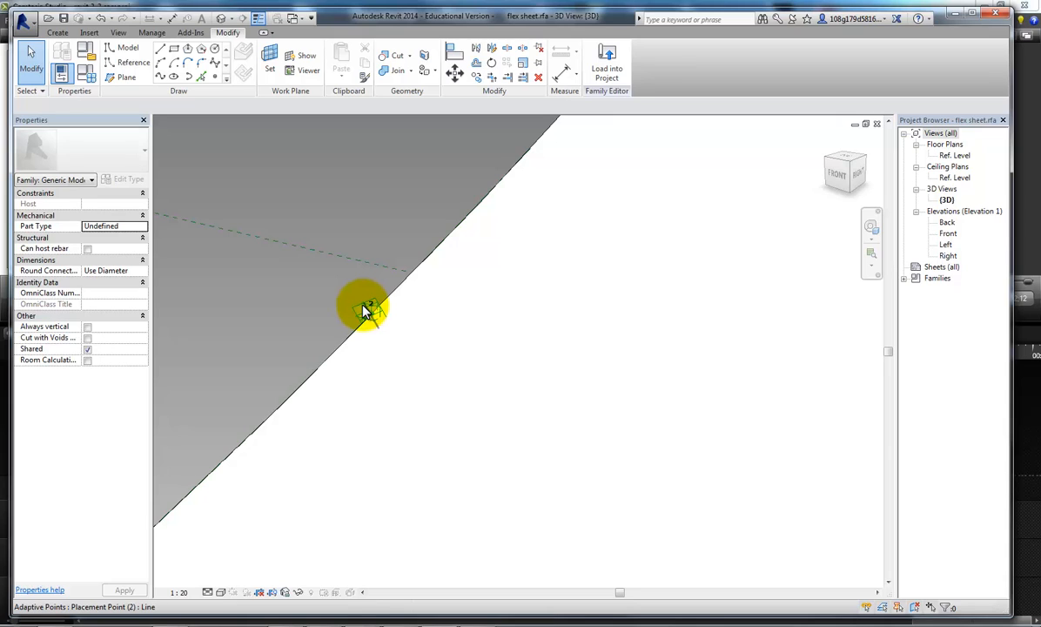
key("Tab")
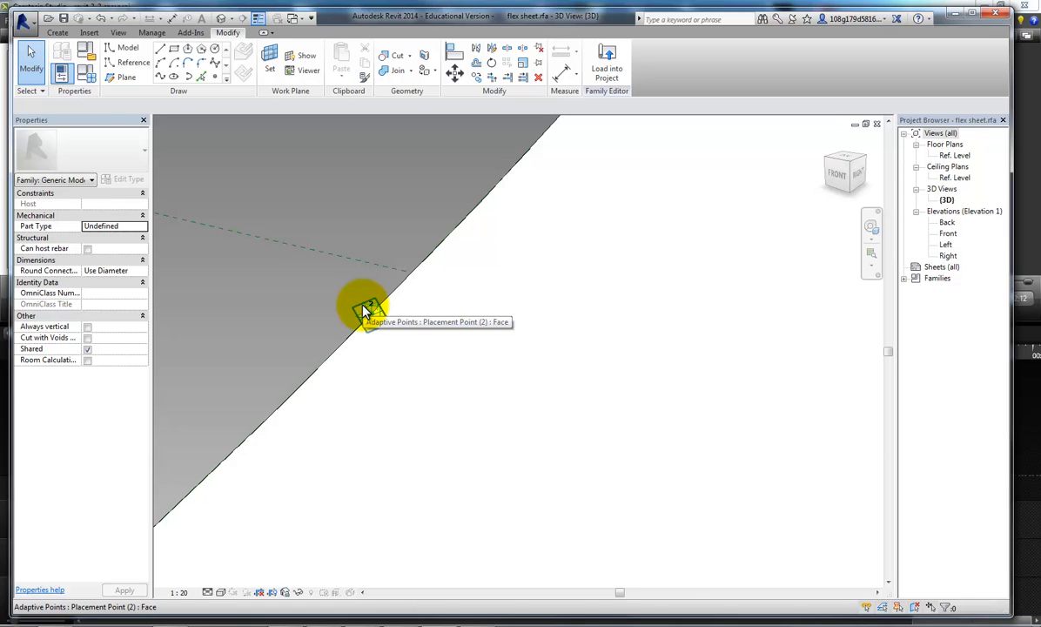
left_click(364, 309)
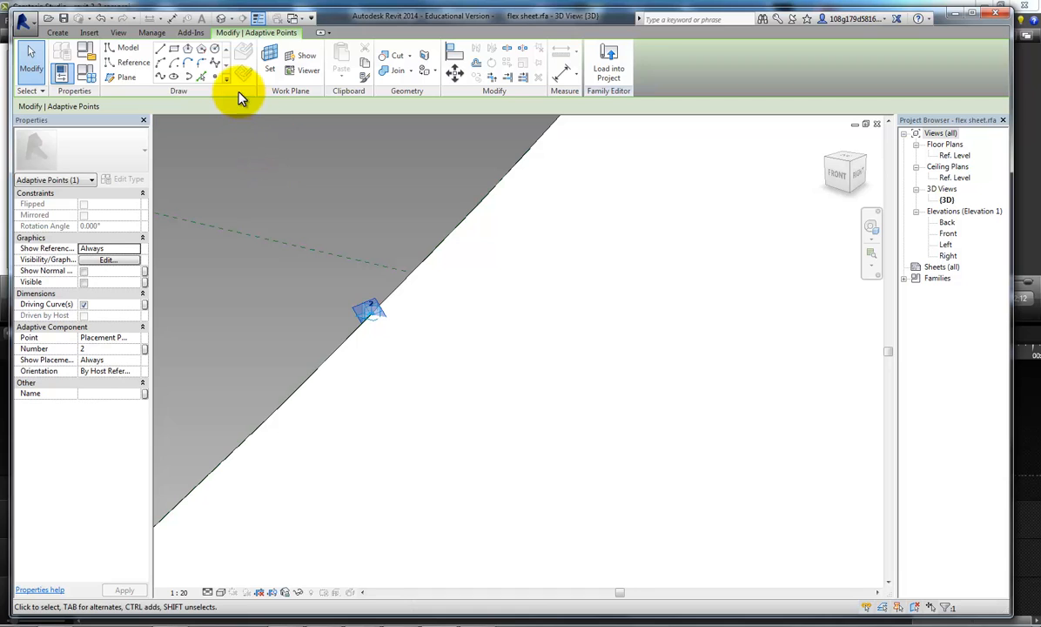
left_click(214, 51)
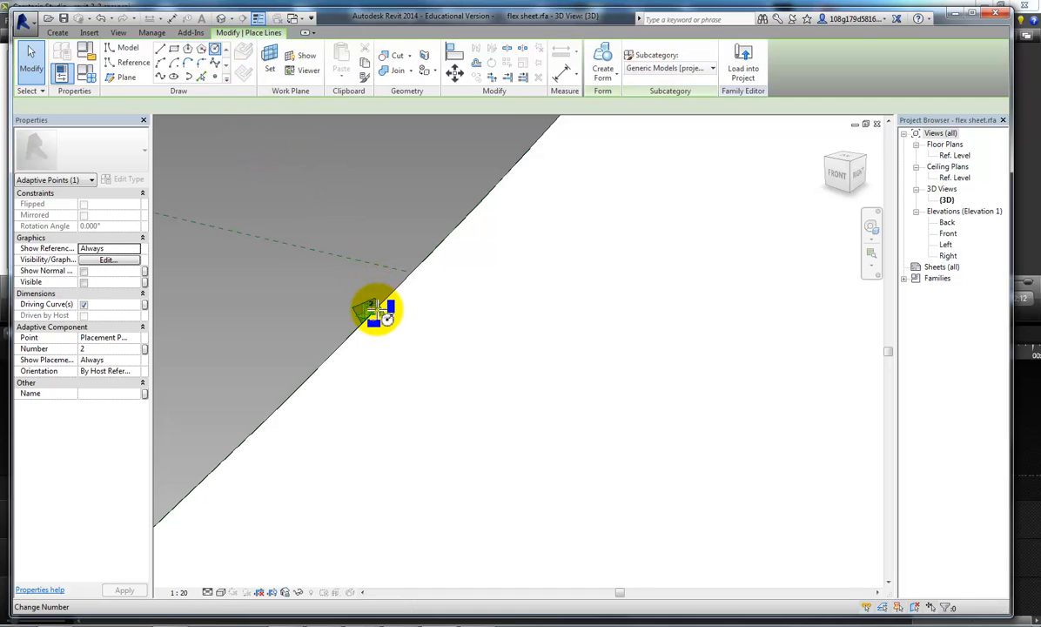
left_click(372, 315)
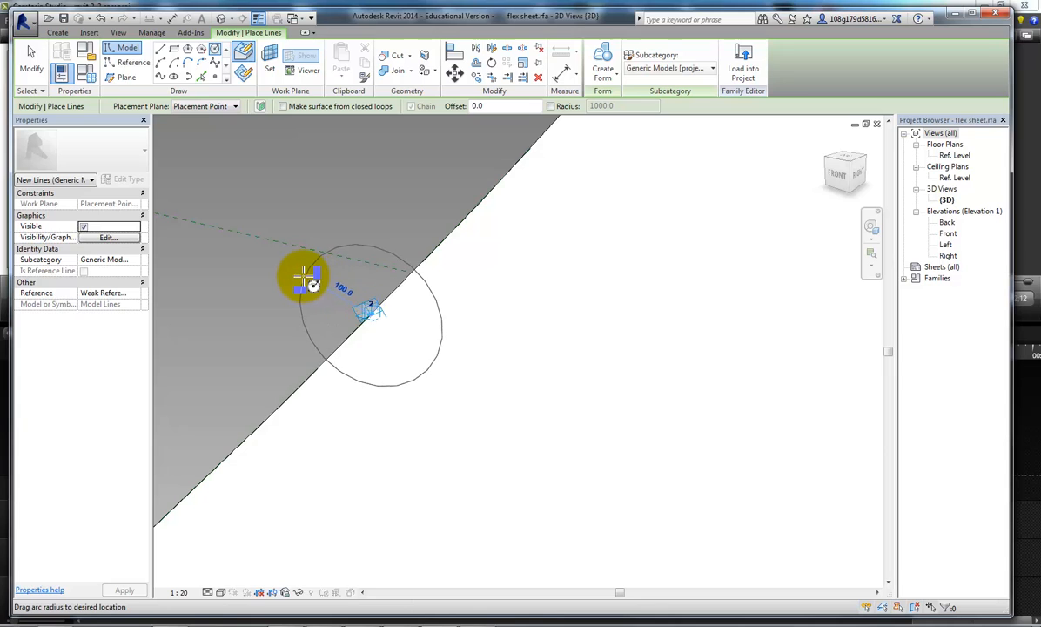
left_click(302, 278)
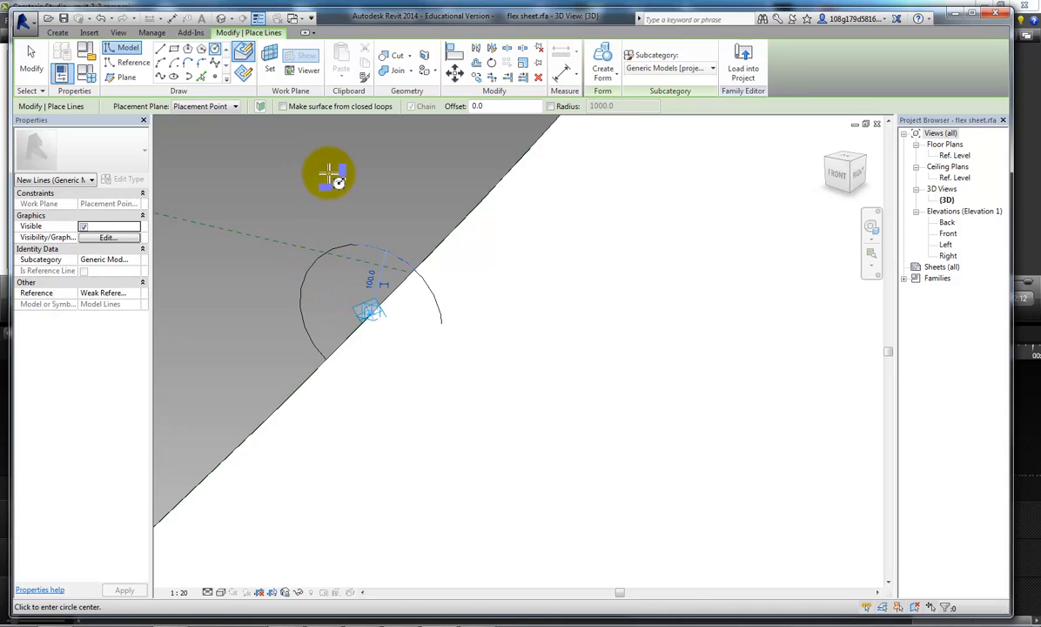
left_click(391, 287)
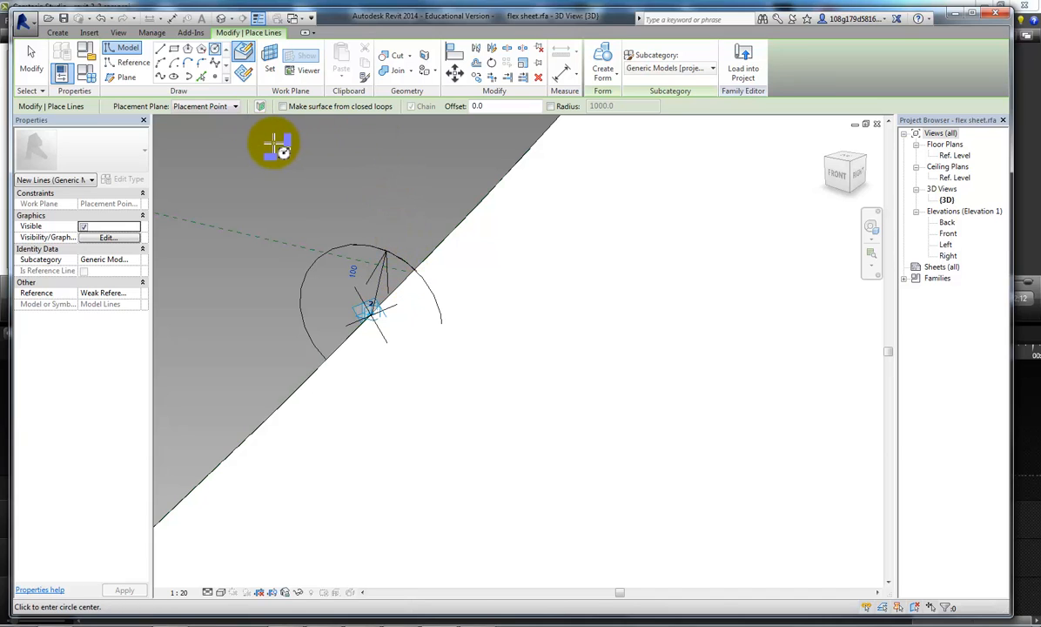
key("Escape")
key("Escape")
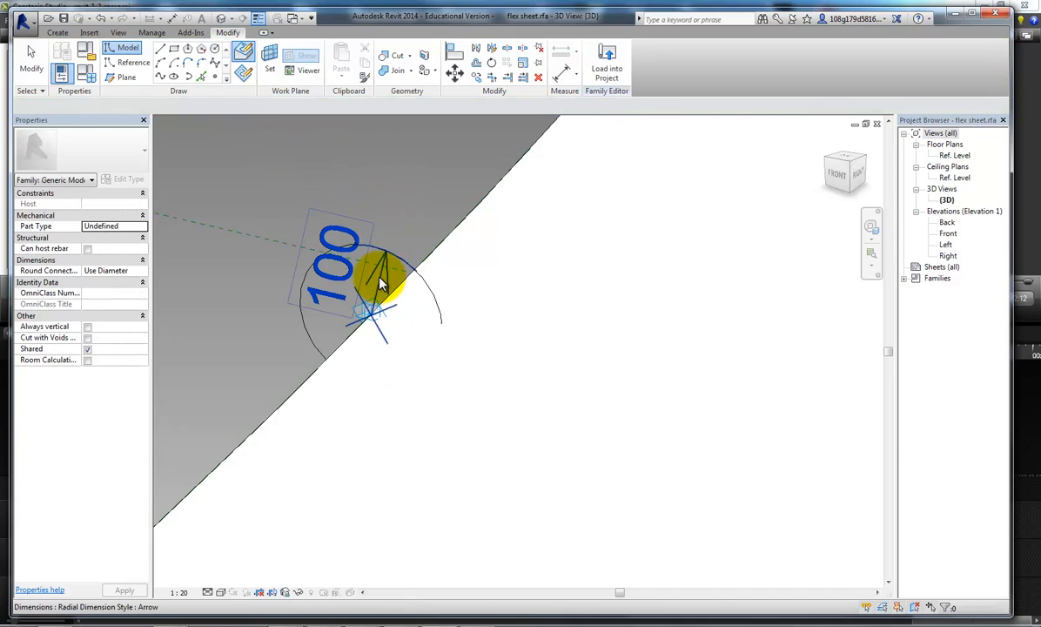
- Label the circle's radius dimension with a new family type parameter named "mullion radius", grouped under Dimensions
left_click(353, 257)
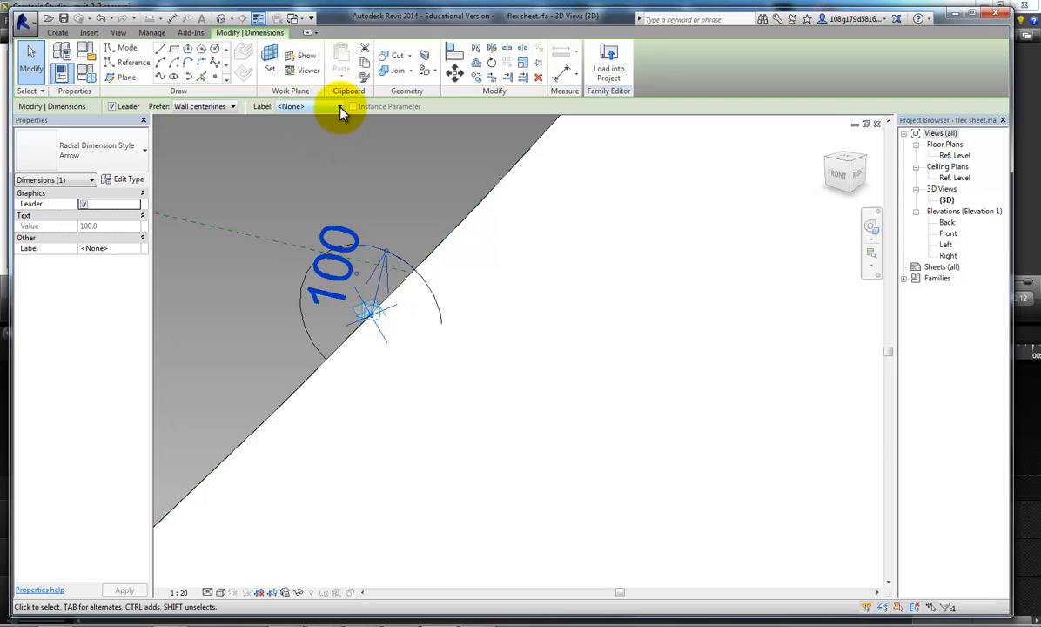
left_click(339, 107)
left_click(305, 129)
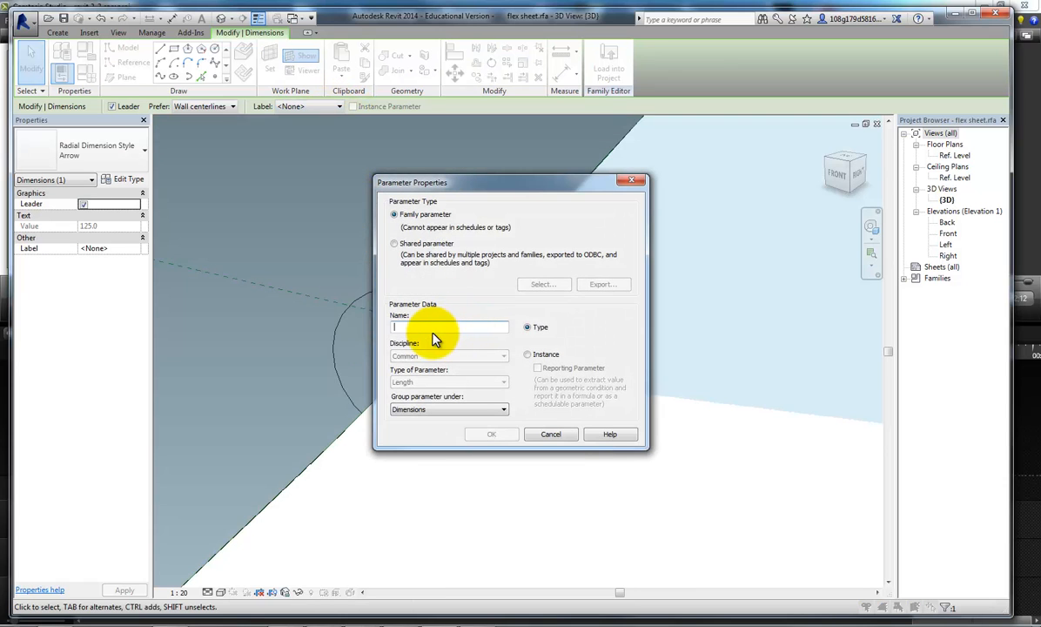
type("mullion")
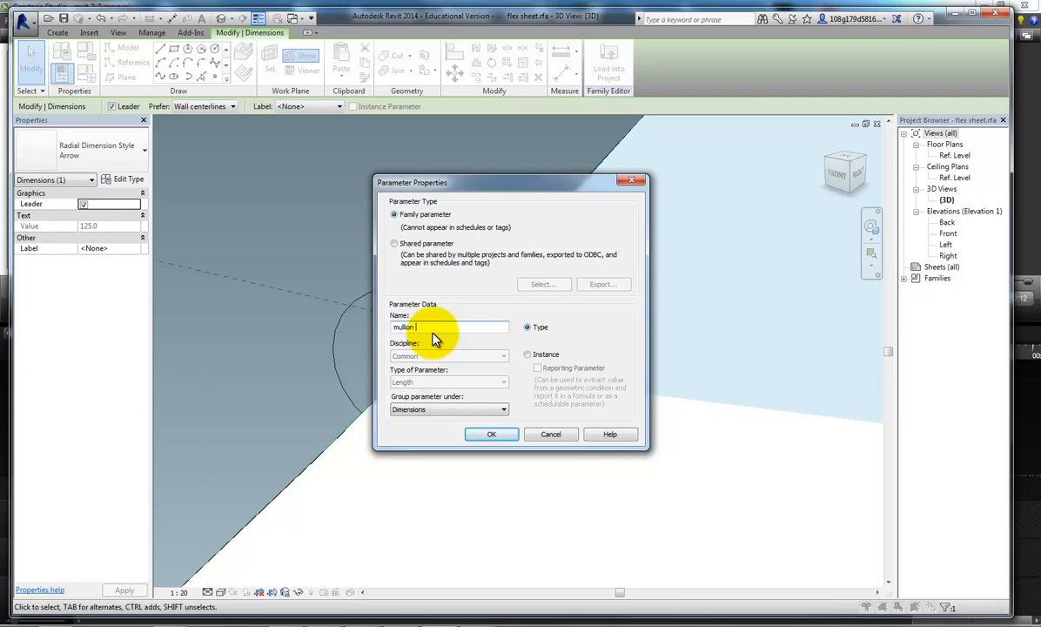
type(" radius")
left_click(492, 435)
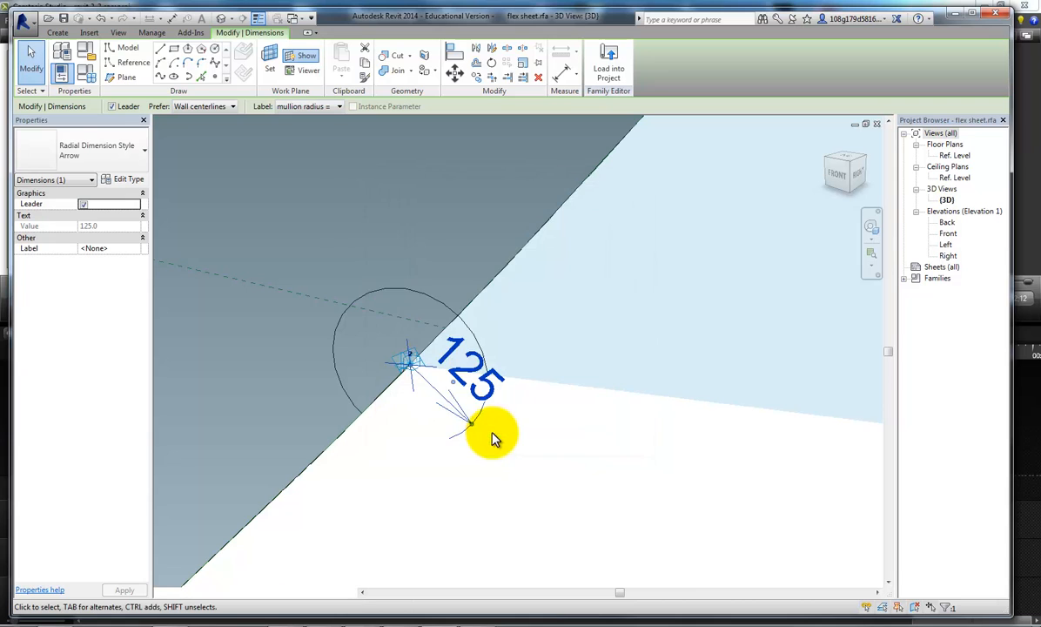
scroll(443, 208, "down", 7)
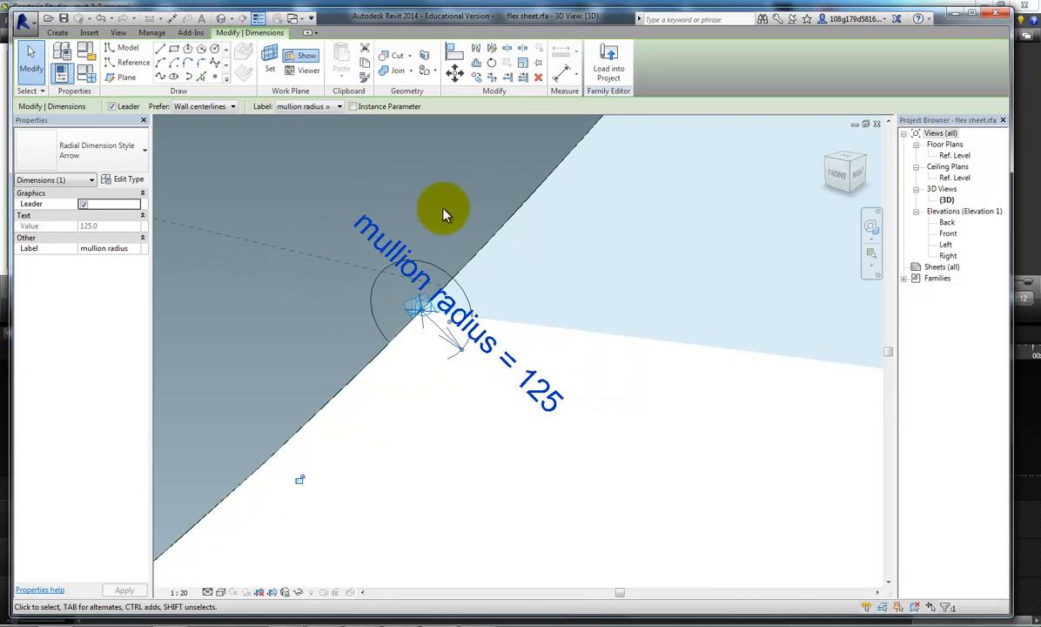
middle_click_drag(492, 349, 423, 483)
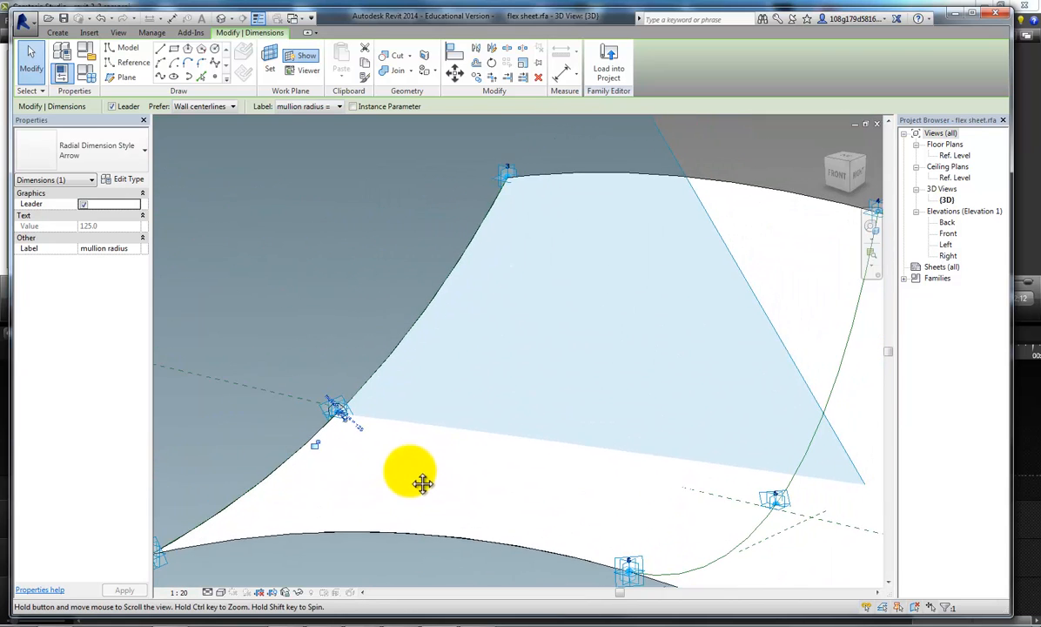
key("Escape")
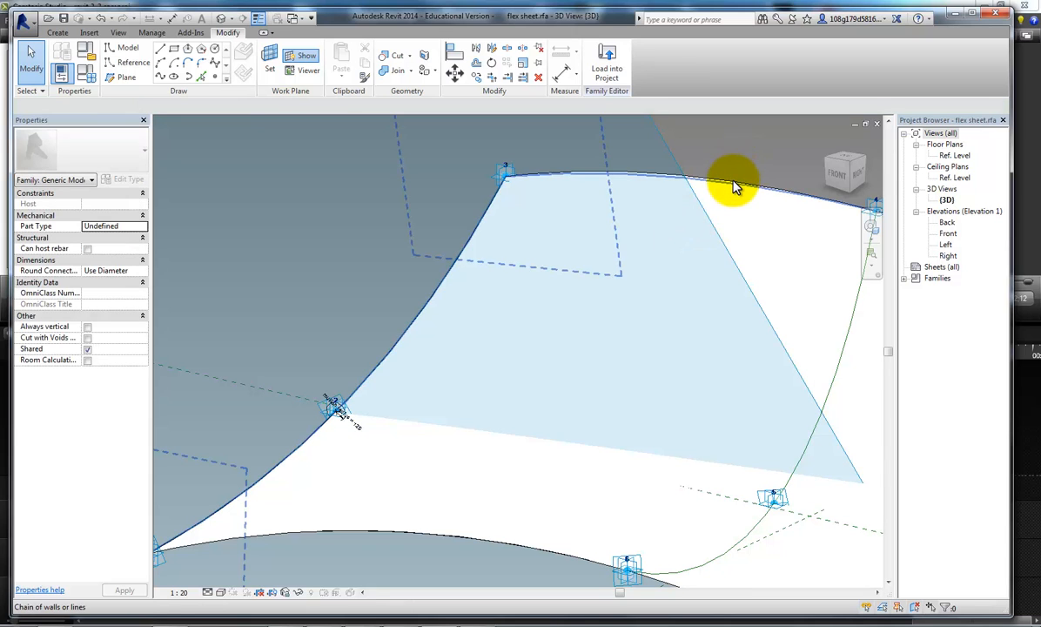
- Create a form by sweeping the circle along the edge curve through points 1, 2 and 3 and the edge line through points 3, 4 and 9
middle_click_drag(734, 187, 430, 272, "shift")
left_click(426, 277)
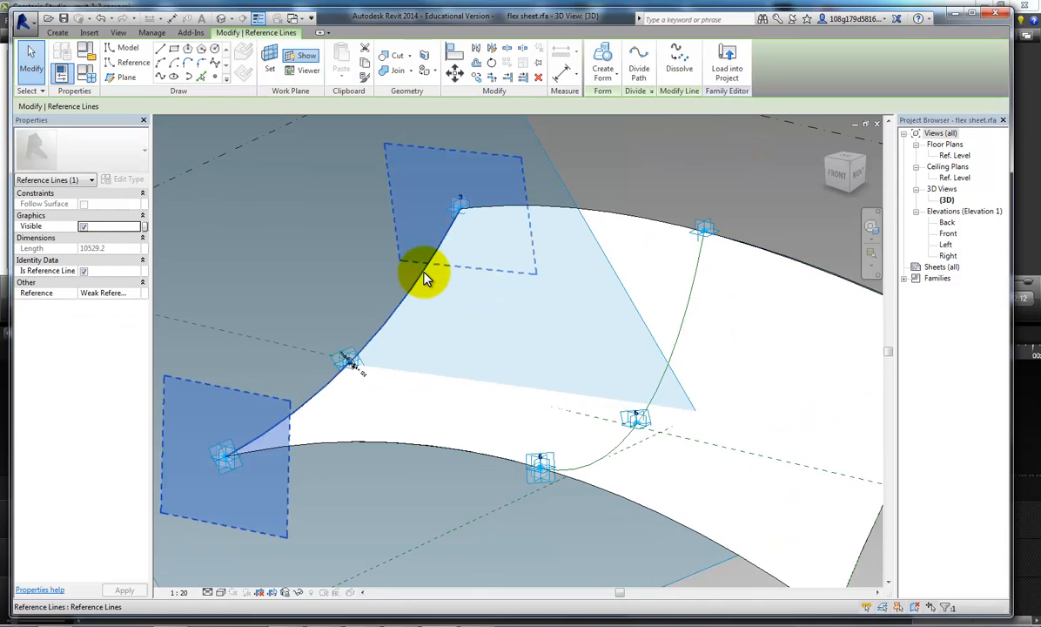
left_click(635, 222, "ctrl")
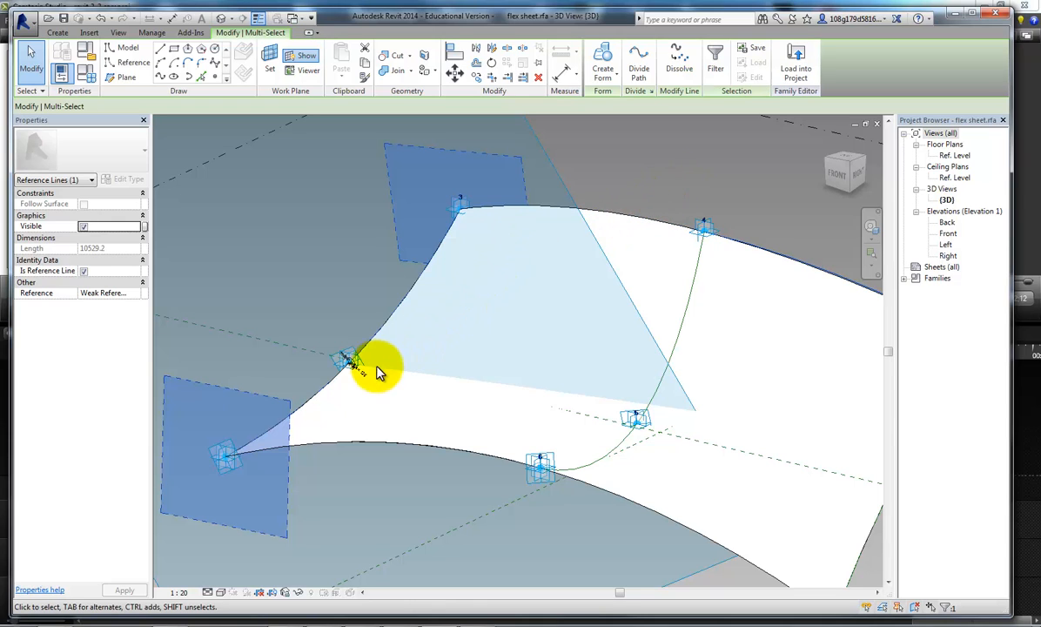
scroll(348, 364, "up", 5)
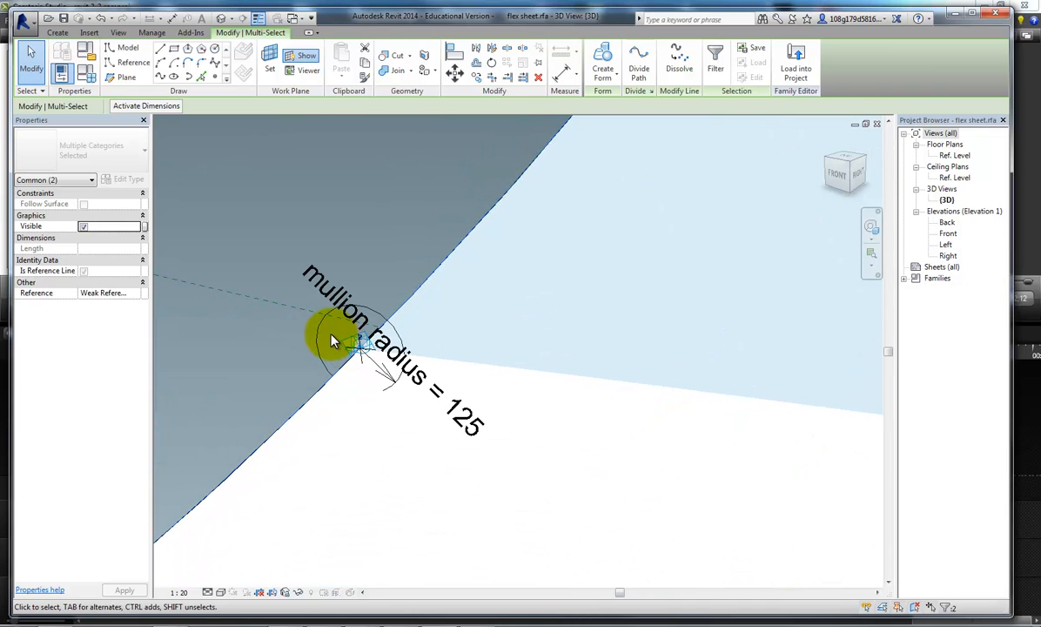
left_click(324, 335, "ctrl")
scroll(447, 284, "down", 4)
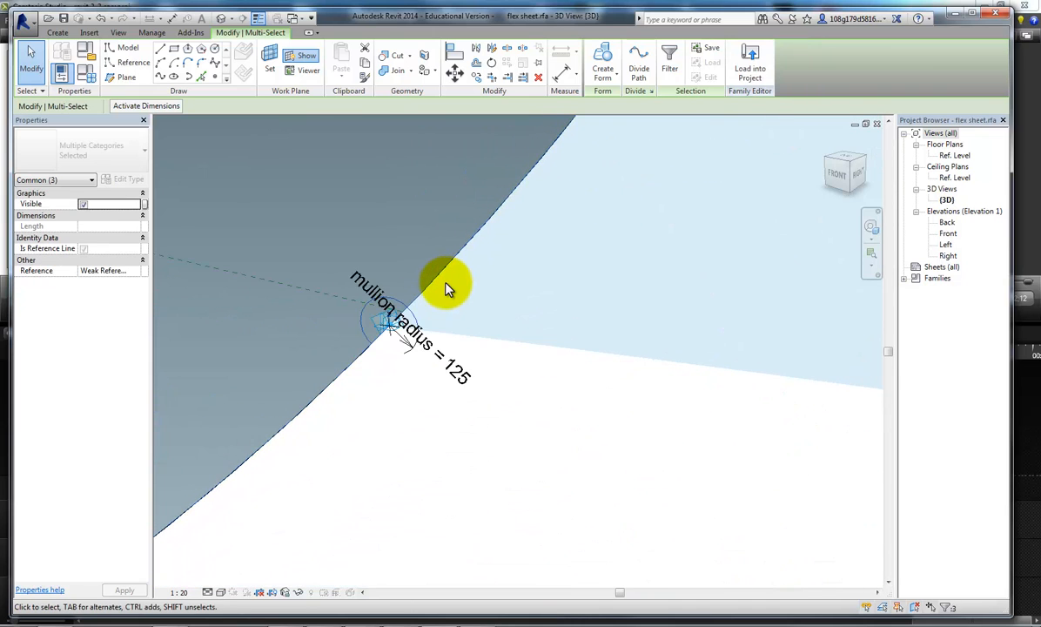
scroll(448, 280, "down", 3)
middle_click_drag(657, 228, 585, 238)
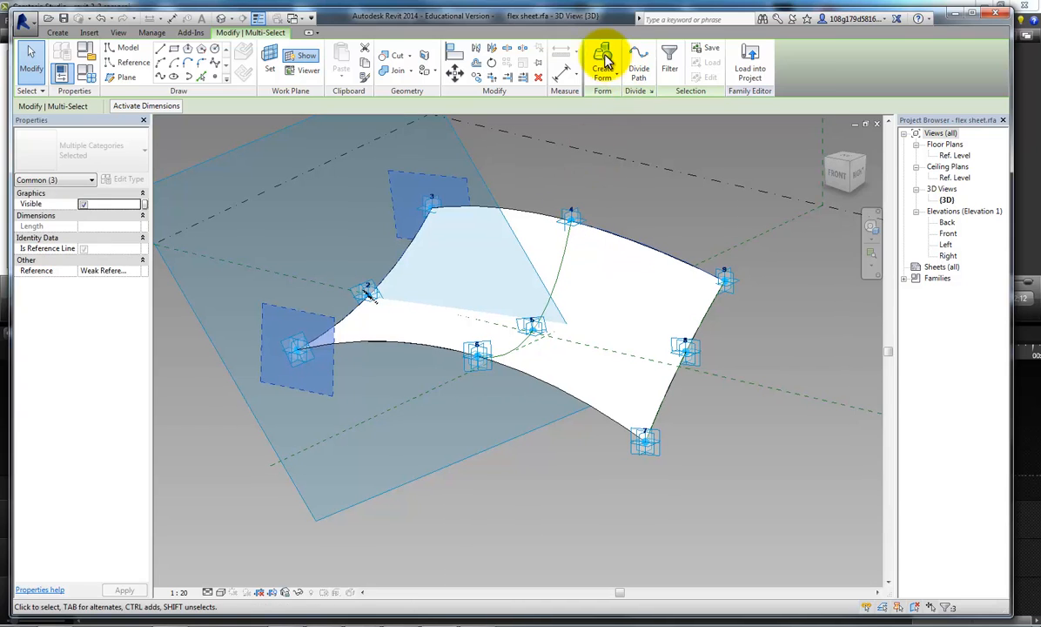
left_click(601, 60)
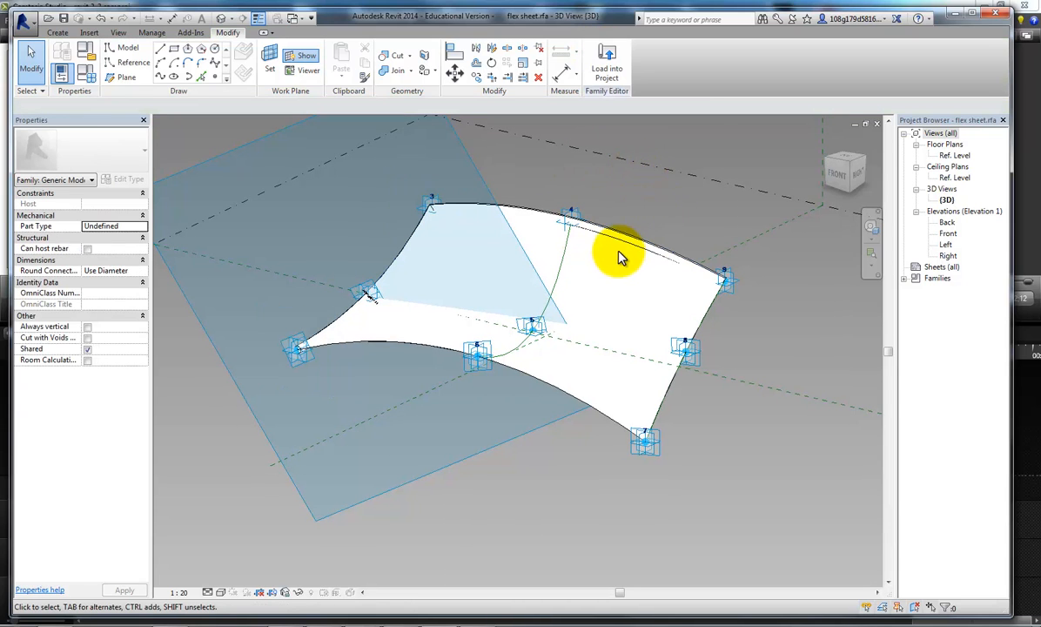
- Test how the new mullion flexes with the sheet by raising adaptive point 3 vertically and lowering it again
middle_click_drag(409, 353, 456, 372, "shift")
scroll(391, 379, "up", 8)
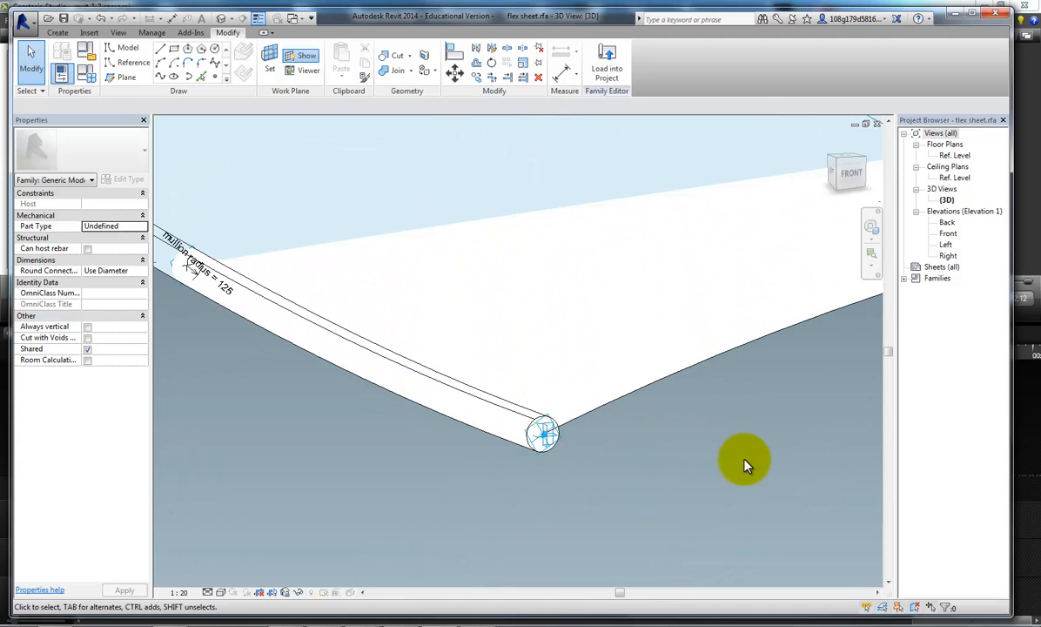
middle_click_drag(714, 464, 433, 360, "shift")
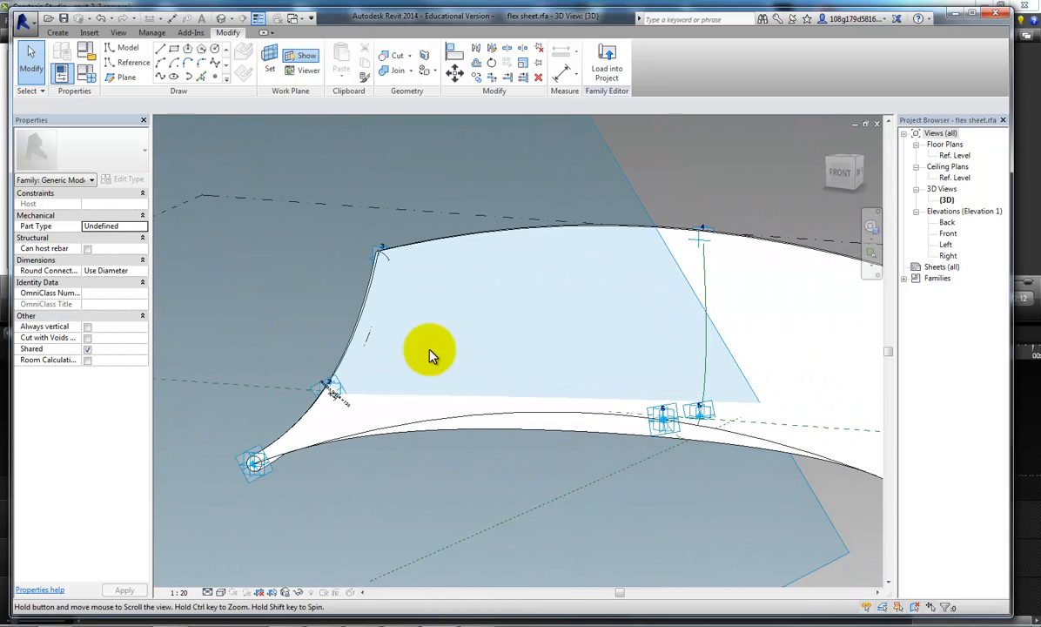
left_click(378, 251)
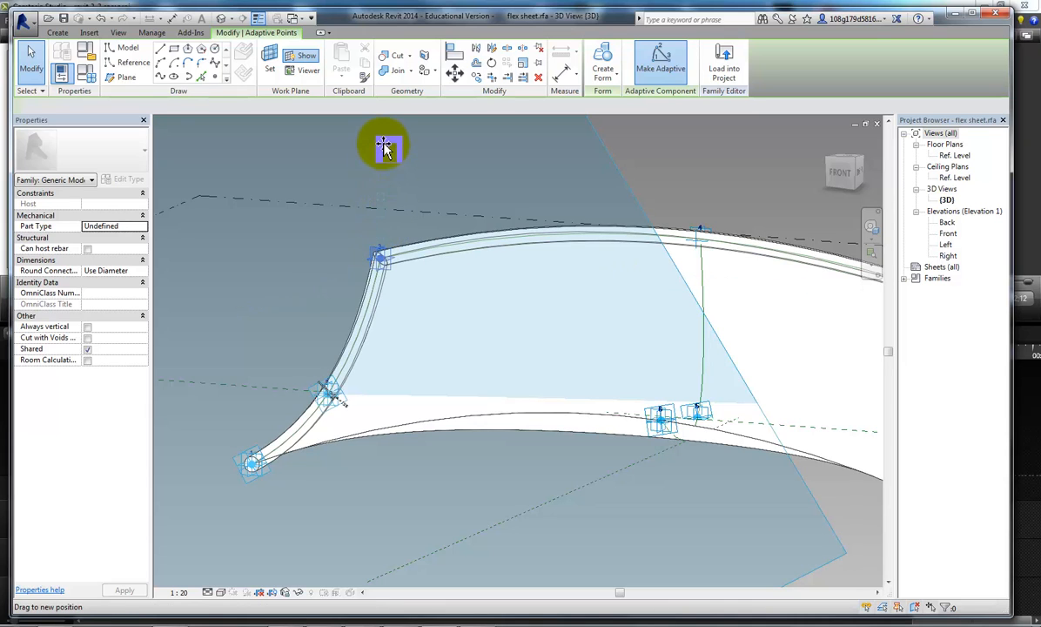
left_click_drag(384, 144, 384, 139)
scroll(572, 214, "down", 2)
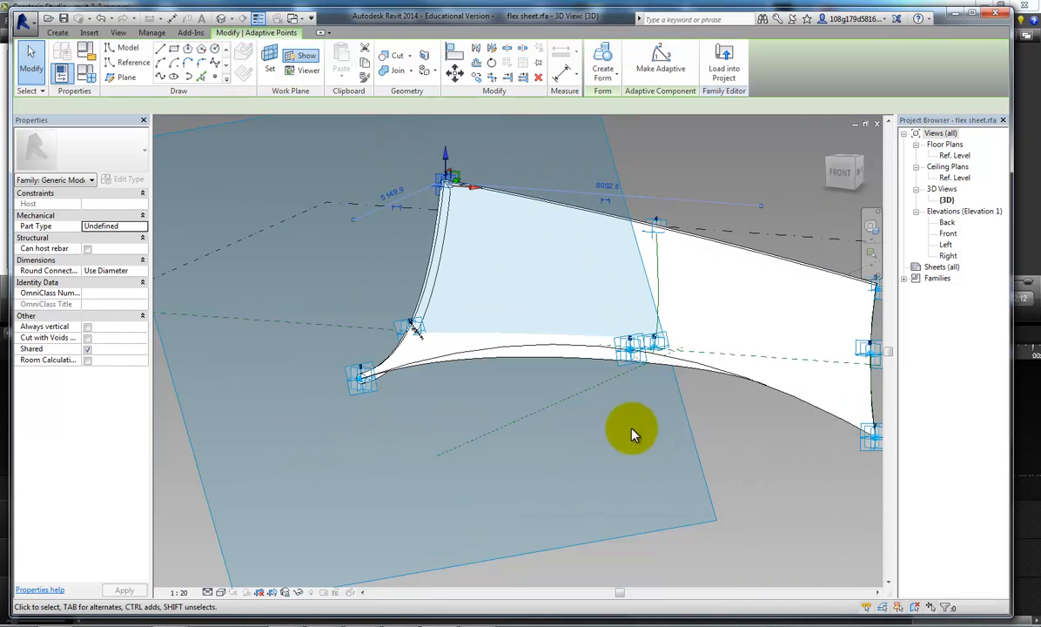
left_click(736, 453)
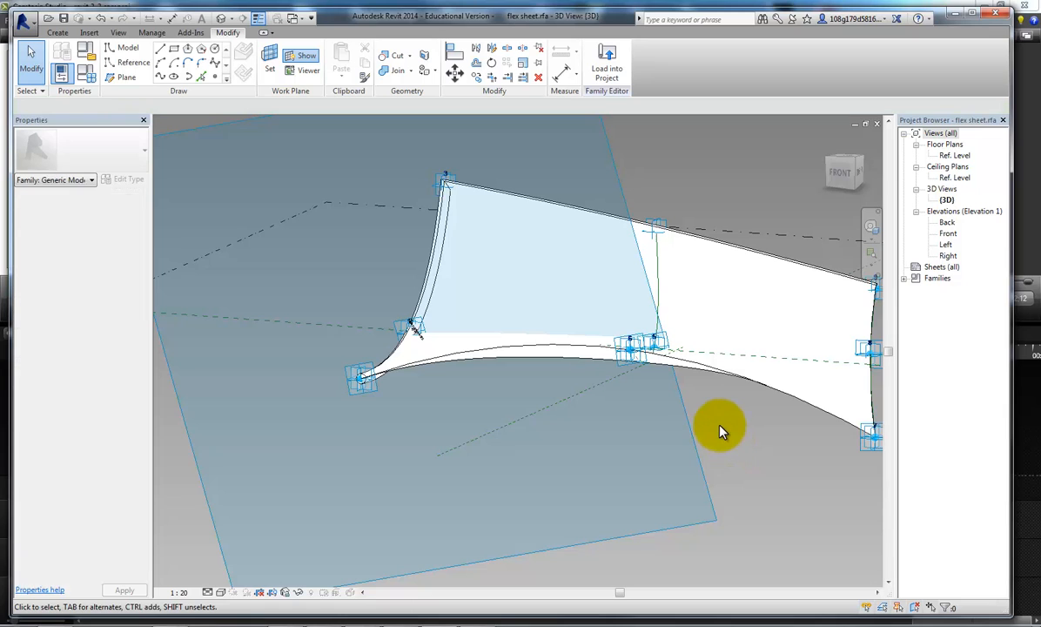
middle_click_drag(688, 442, 794, 292, "shift")
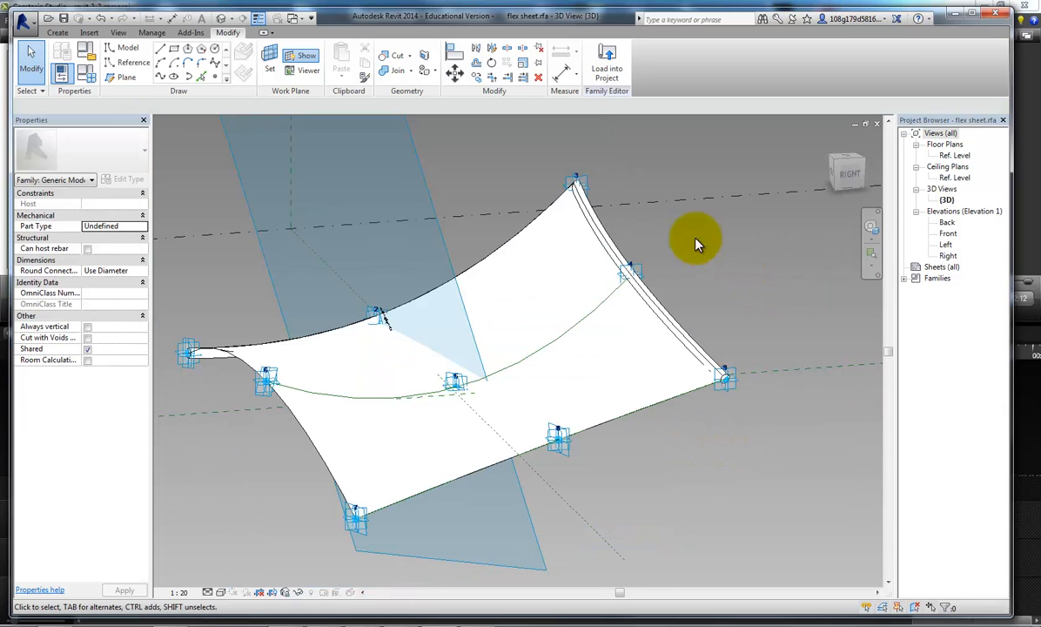
left_click(574, 174)
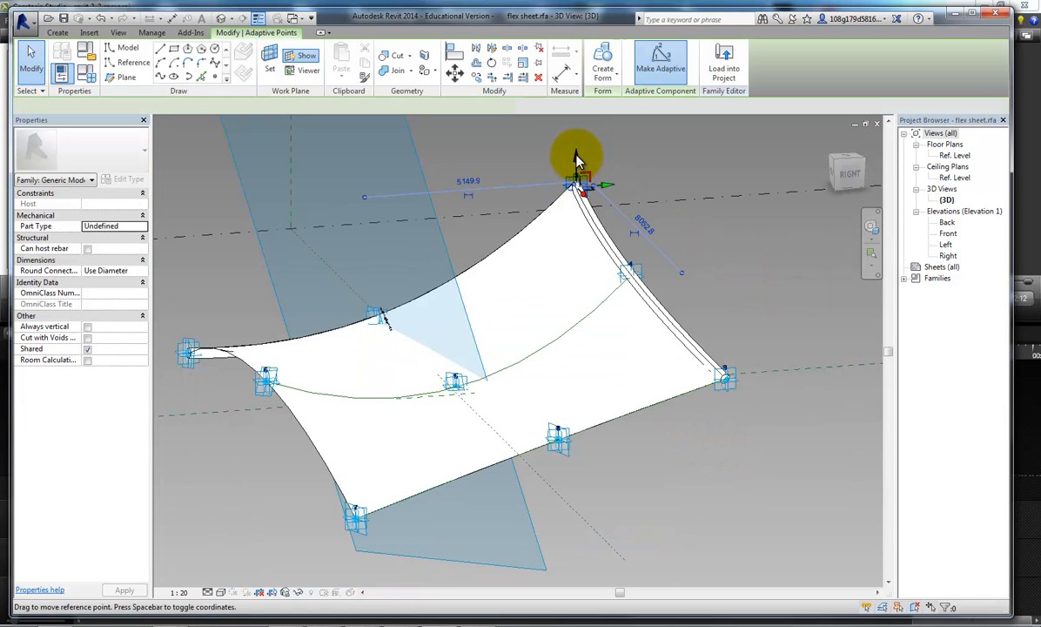
left_click_drag(579, 161, 576, 228)
left_click(692, 267)
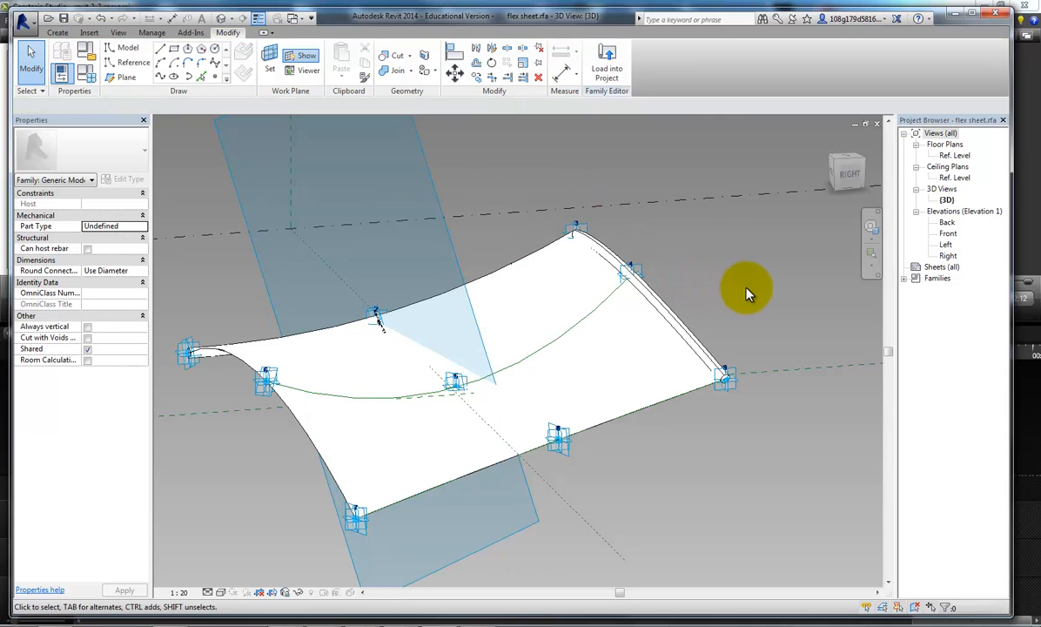
- Associate the mullion form's material with a new family type parameter named "mullion material", grouped under Materials and Finishes
mouse_move(758, 303)
middle_mouse_down("shift")
mouse_move(539, 277)
mouse_move(560, 272)
mouse_move(750, 311)
mouse_move(767, 290)
mouse_move(741, 296)
middle_mouse_up("shift")
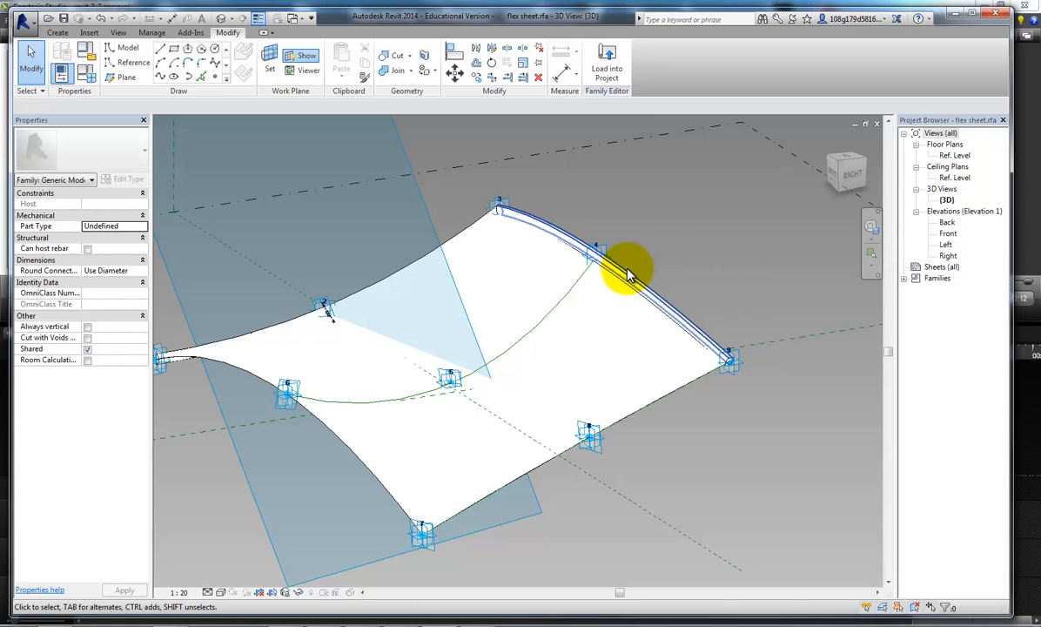
key("Tab")
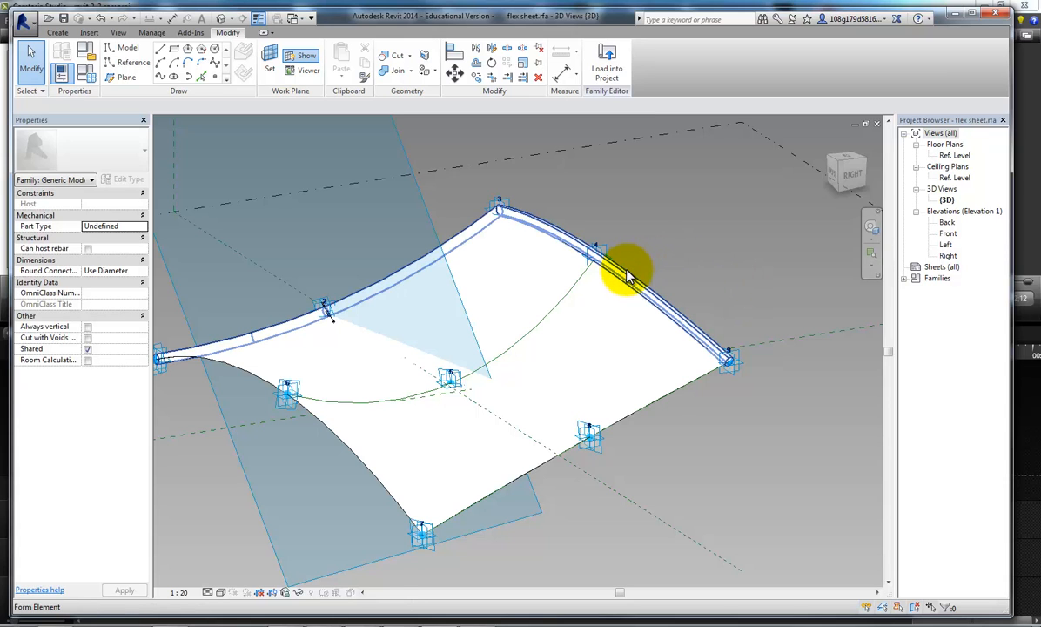
left_click(629, 277)
middle_click_drag(646, 270, 330, 215, "shift")
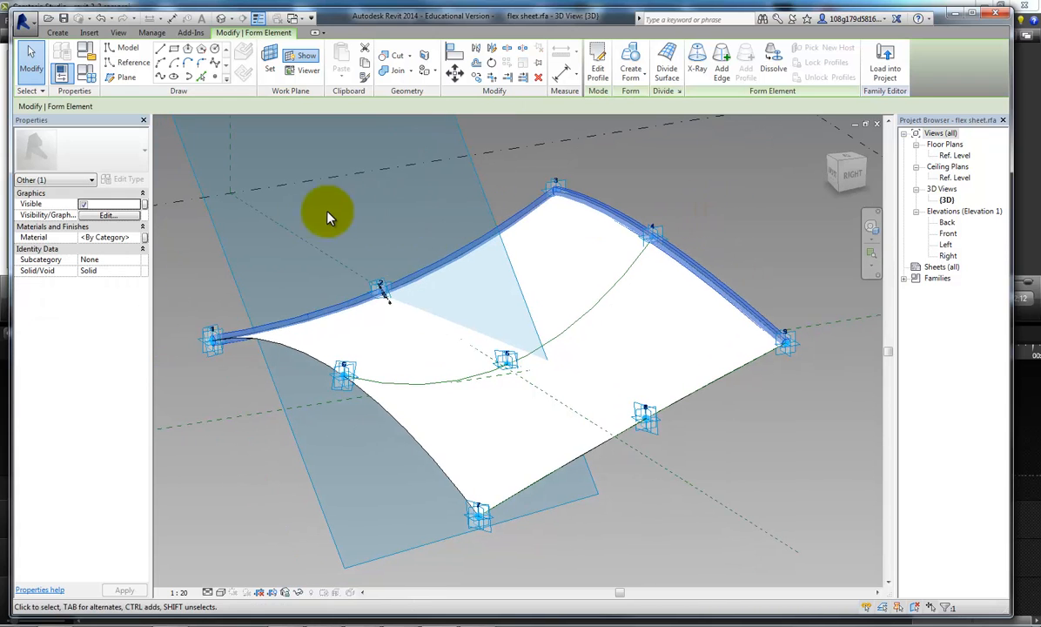
left_click(143, 236)
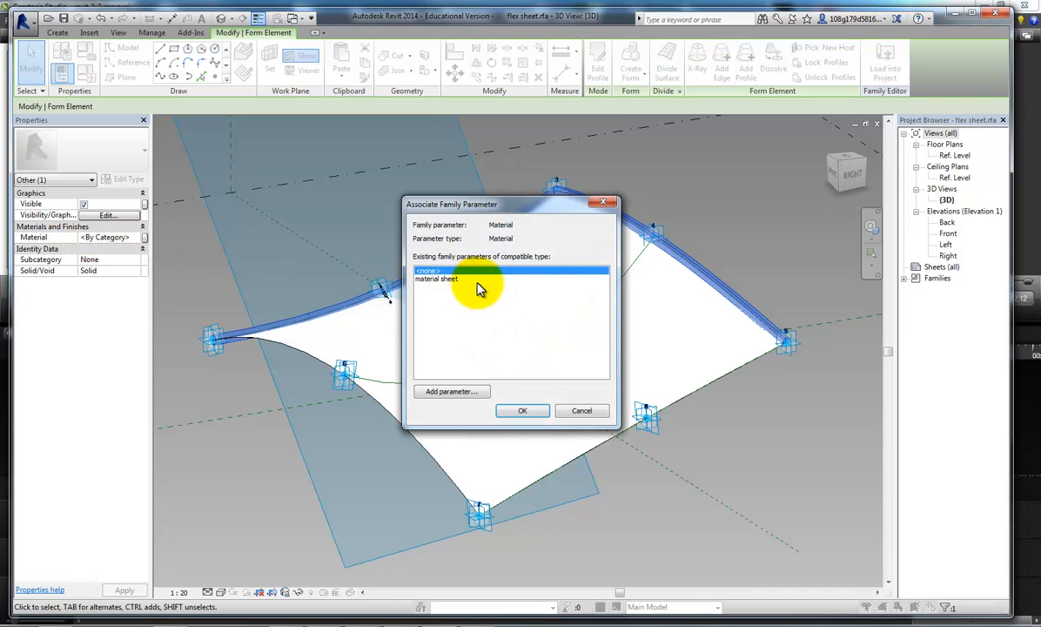
left_click(456, 391)
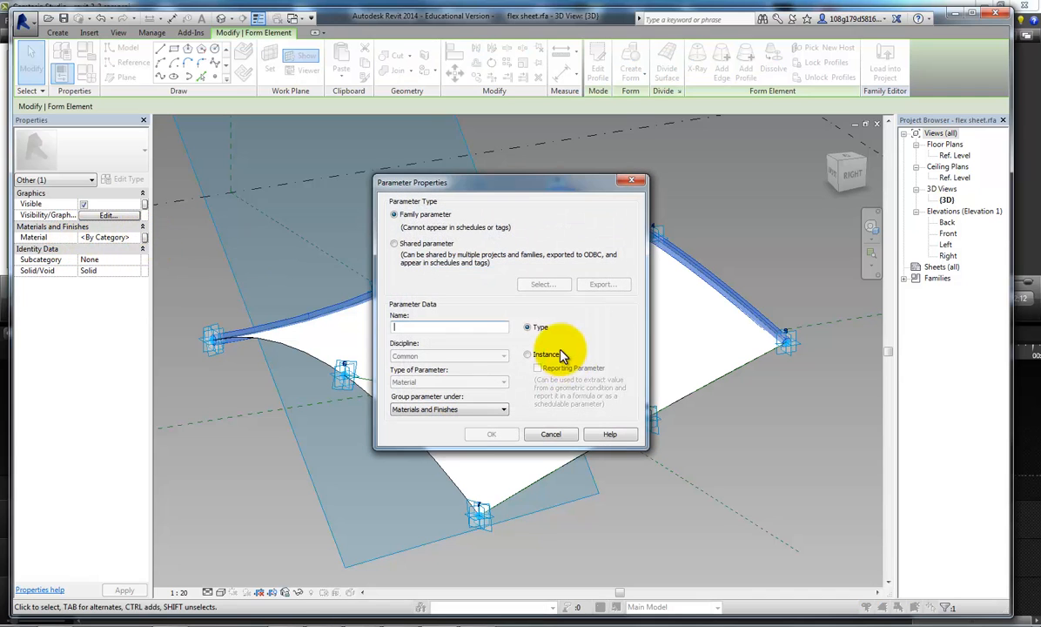
left_click(478, 326)
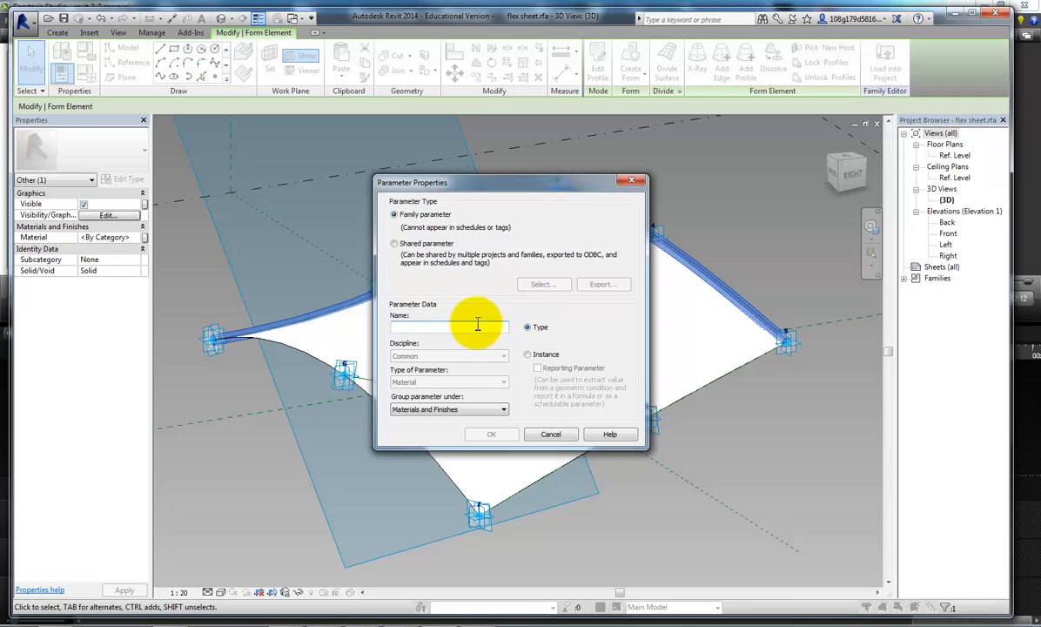
type("mullion material")
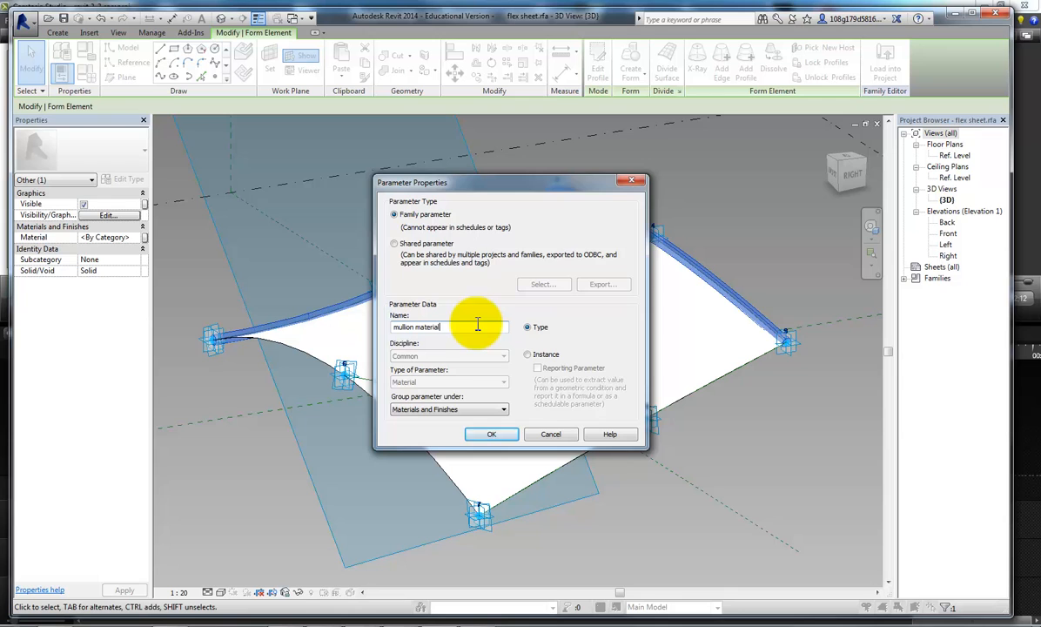
left_click(491, 433)
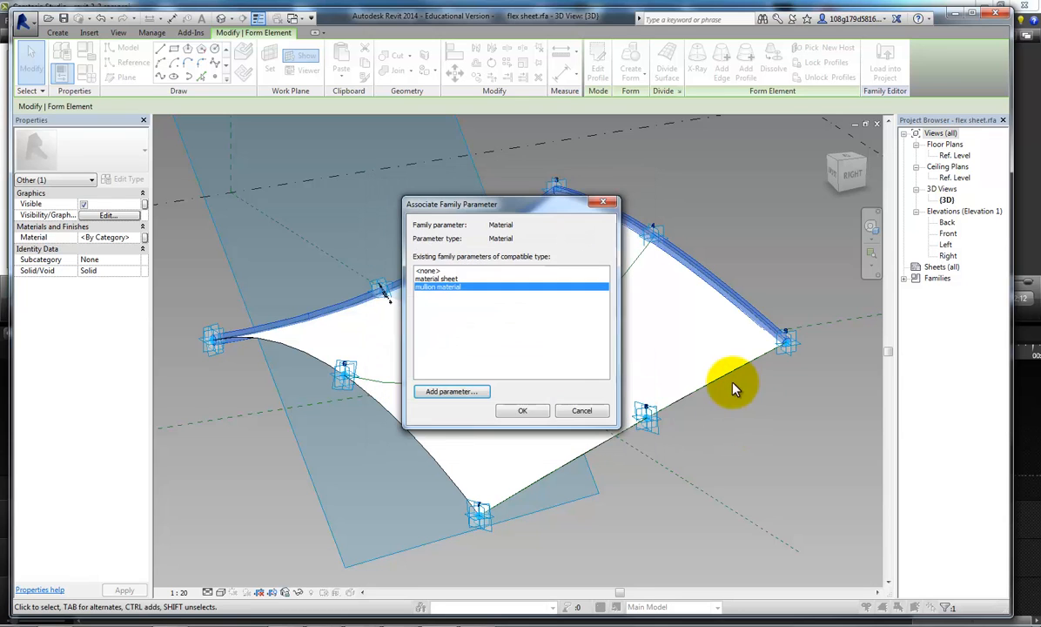
left_click(529, 412)
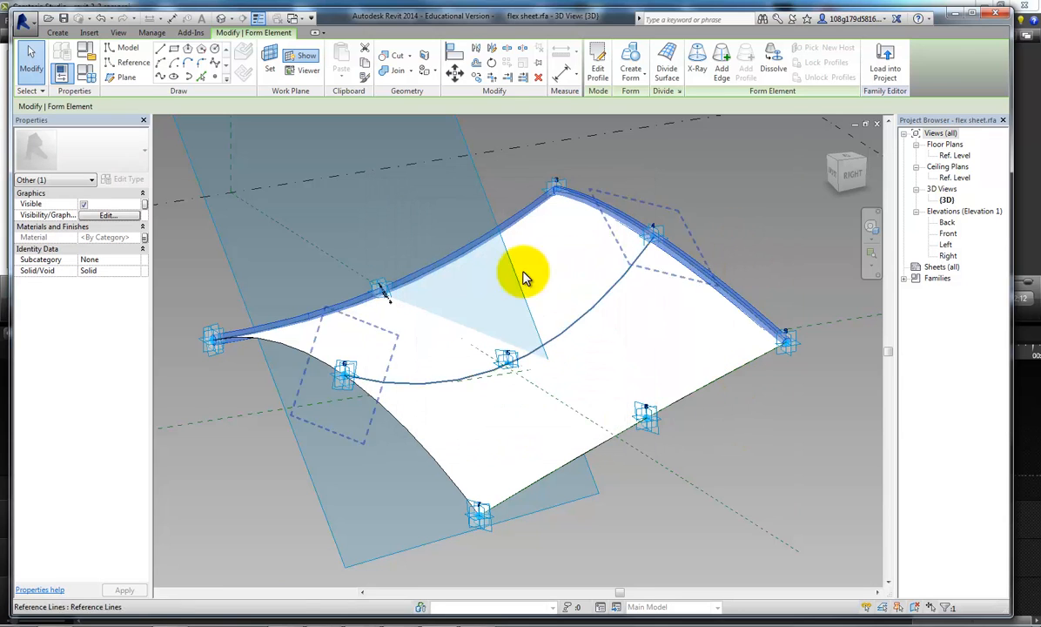
- Save the family to the desktop under the new name "flex sheet mullion" and deselect the mullion form
middle_click_drag(681, 145, 687, 164)
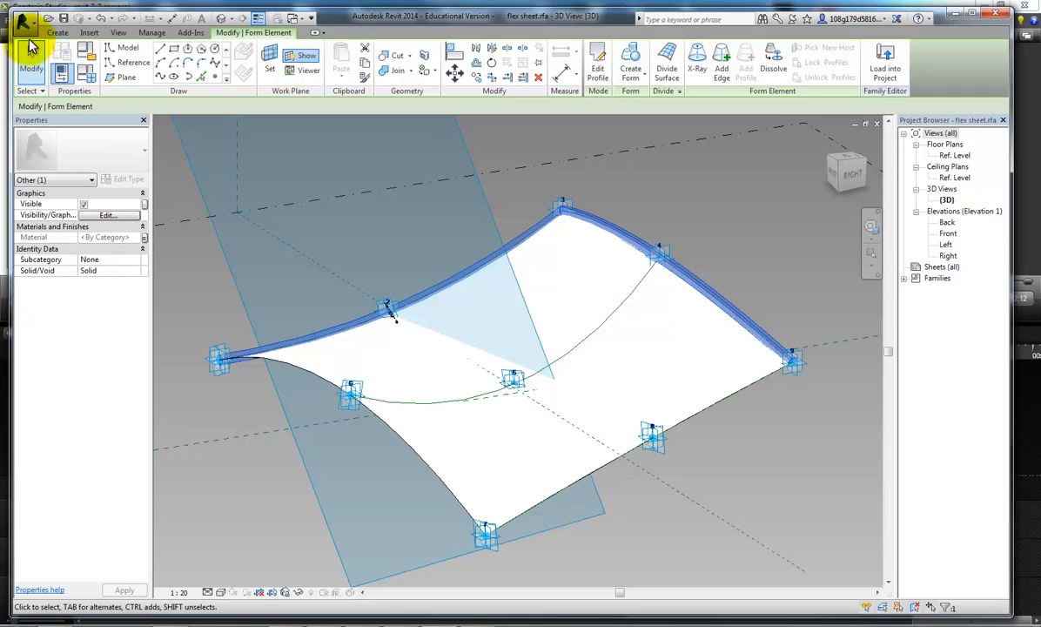
left_click(22, 18)
mouse_move(61, 161)
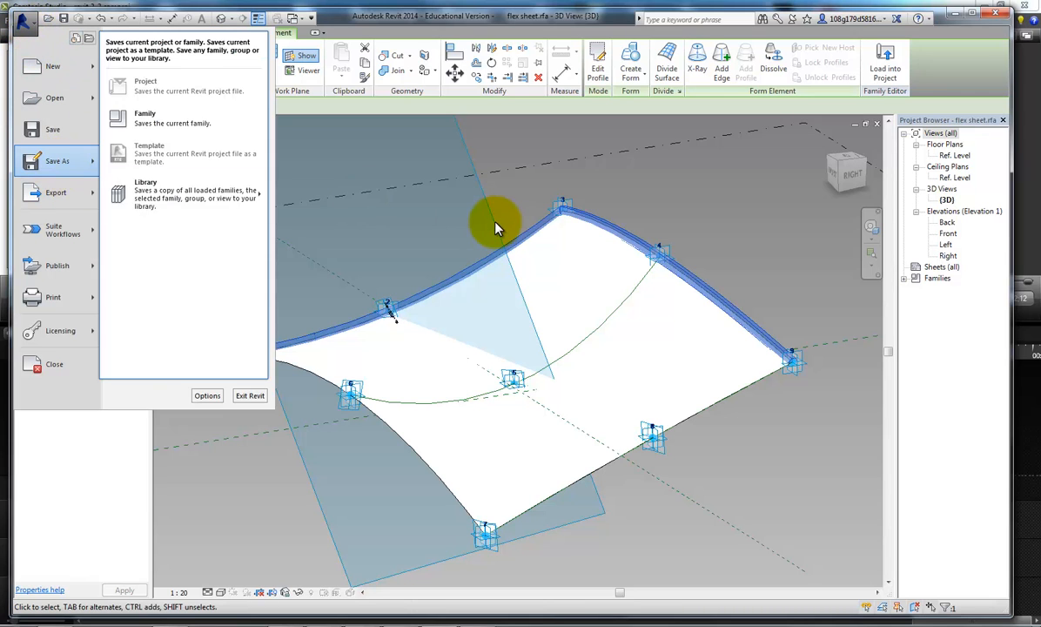
left_click(178, 186)
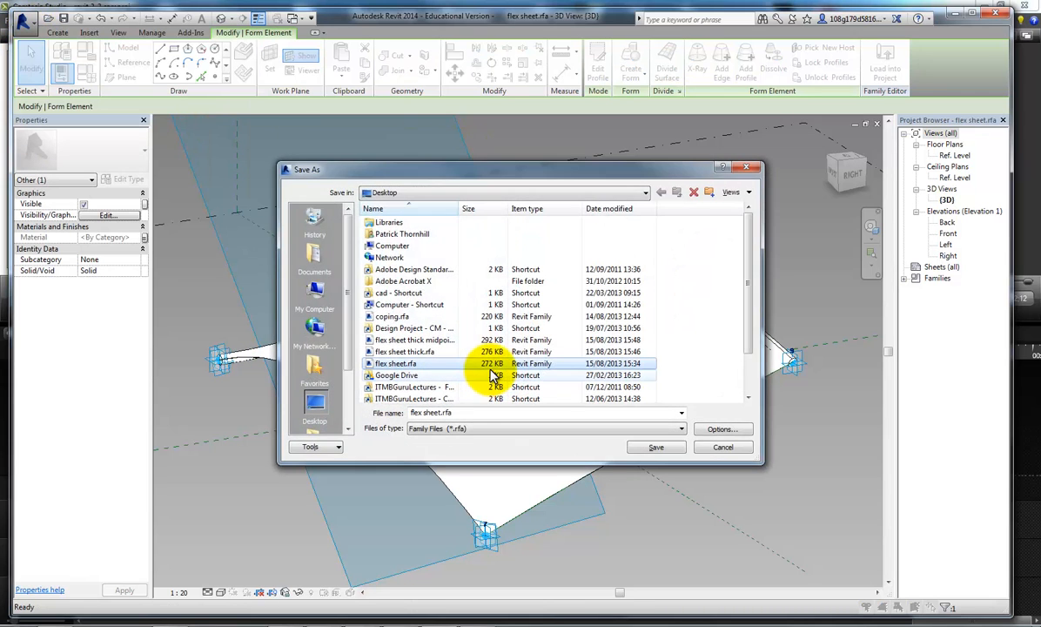
left_click(432, 412)
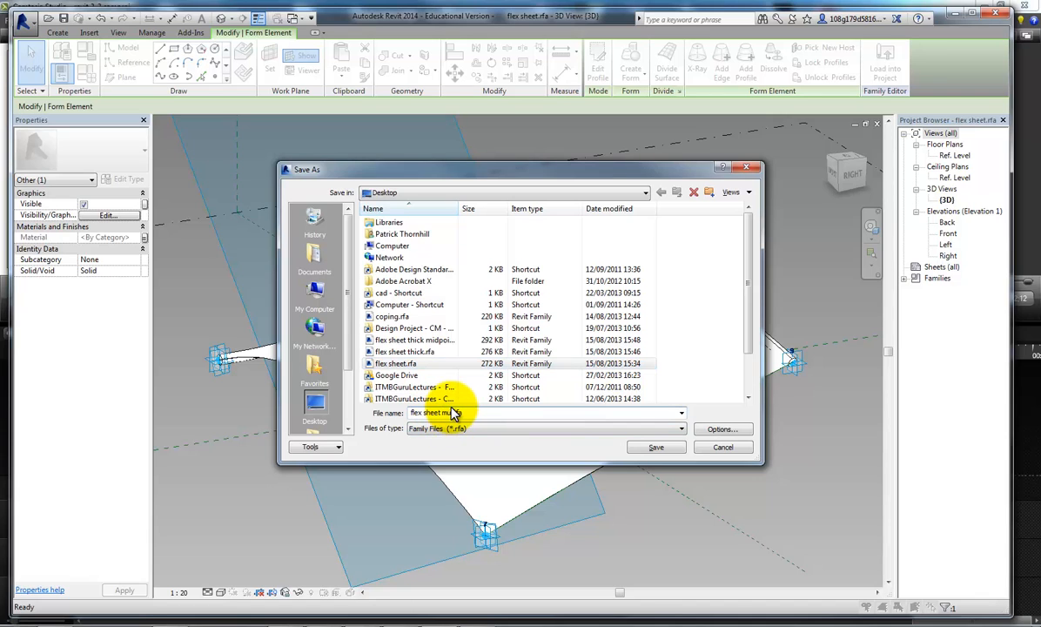
left_click(656, 446)
key("Escape")
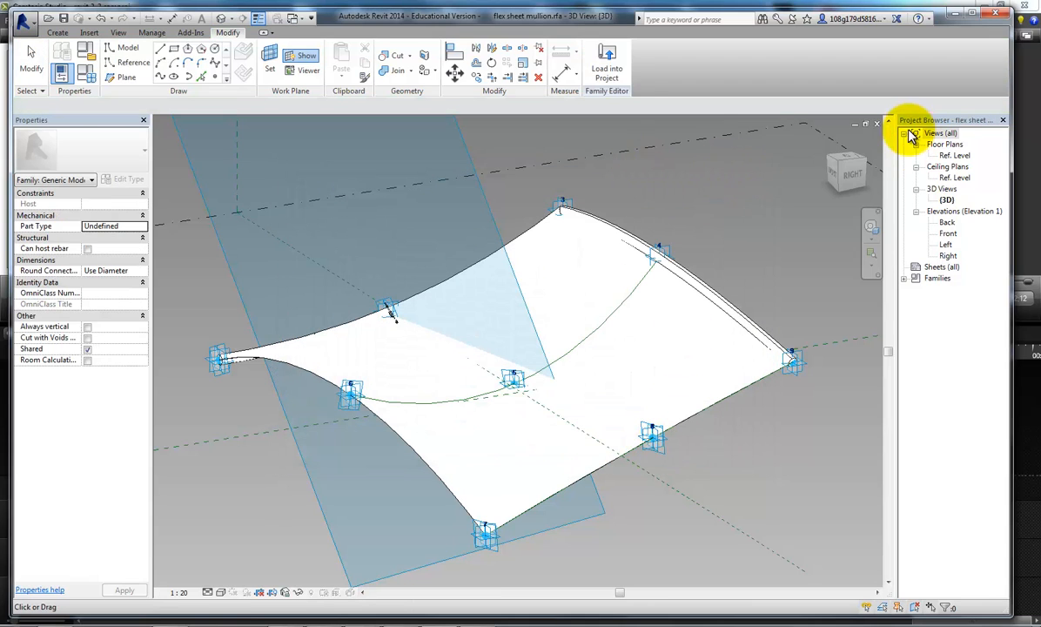
- Load the flex sheet mullion family into Family1 only, without placing a separate component
left_click(607, 65)
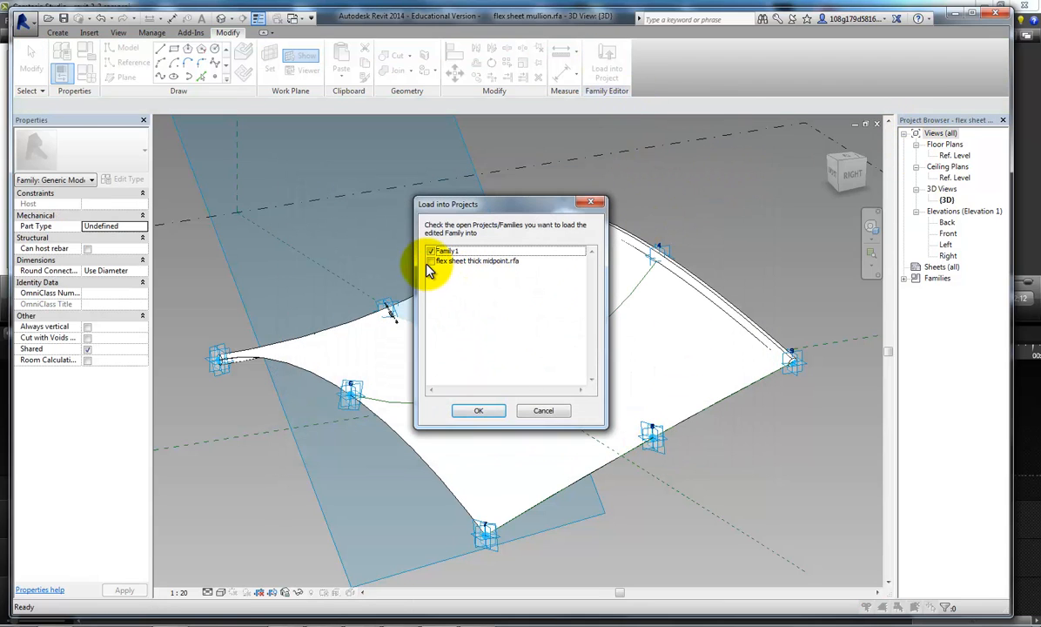
left_click(480, 411)
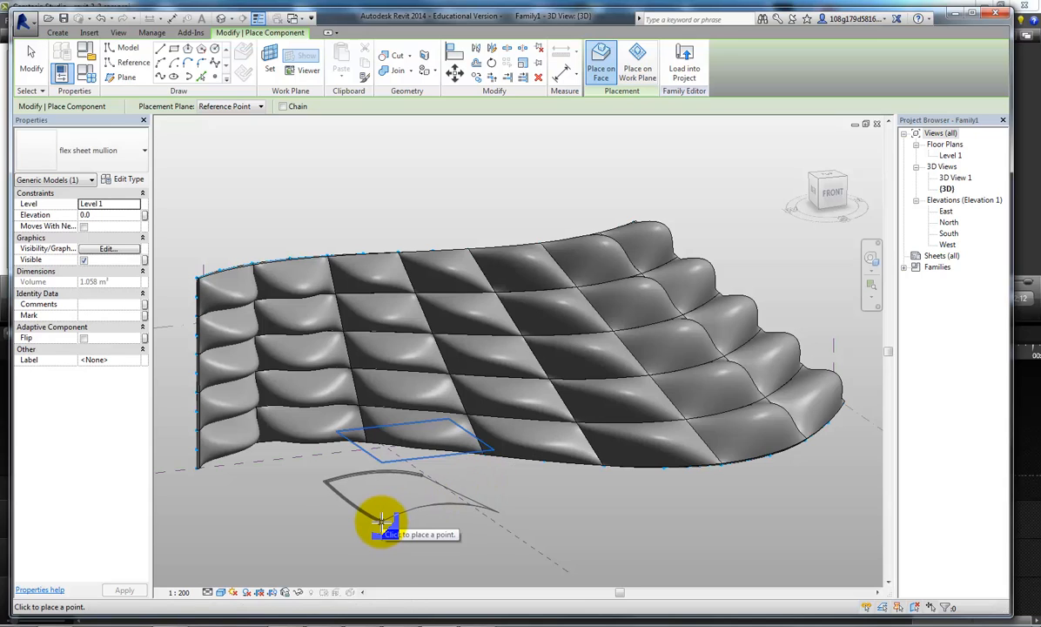
key("Escape")
key("Escape")
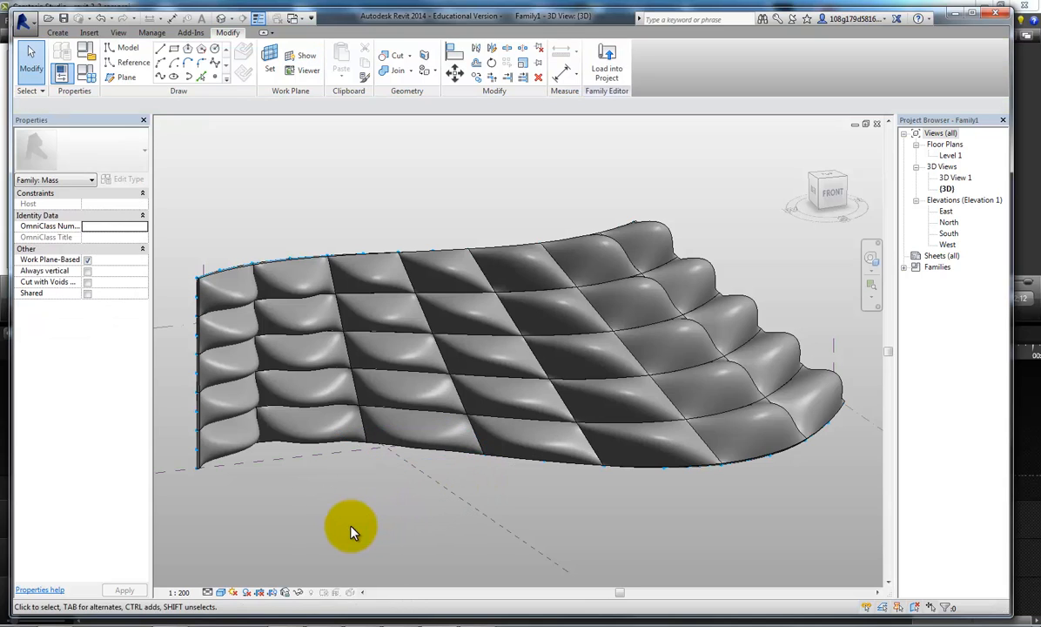
- Swap the component type of the curved mass's repeater to flex sheet mullion
left_click(228, 291)
middle_click_drag(272, 180, 314, 174)
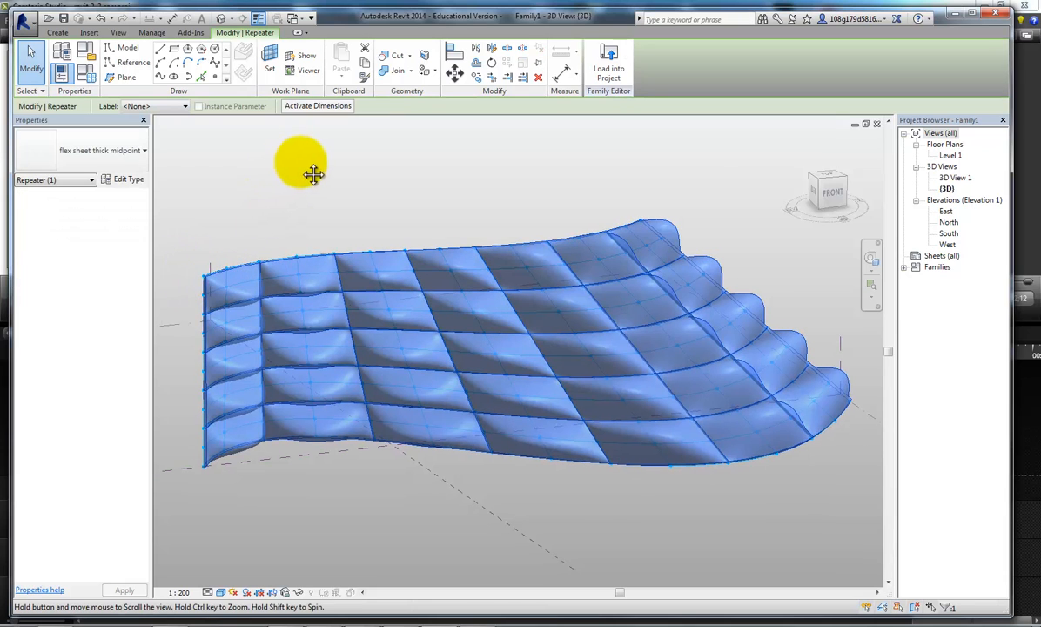
left_click(142, 153)
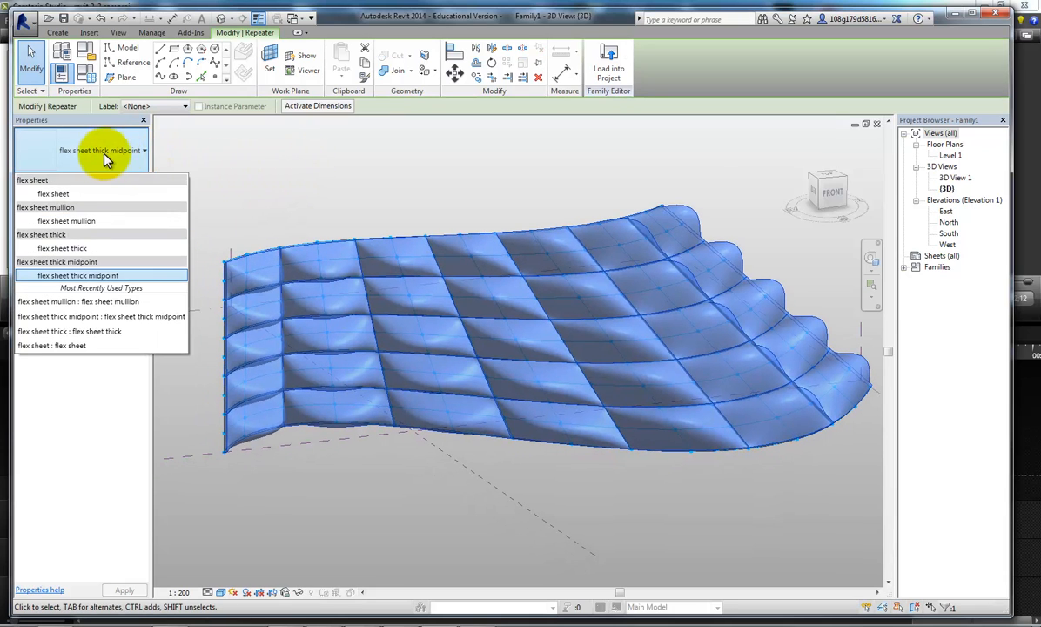
left_click(86, 223)
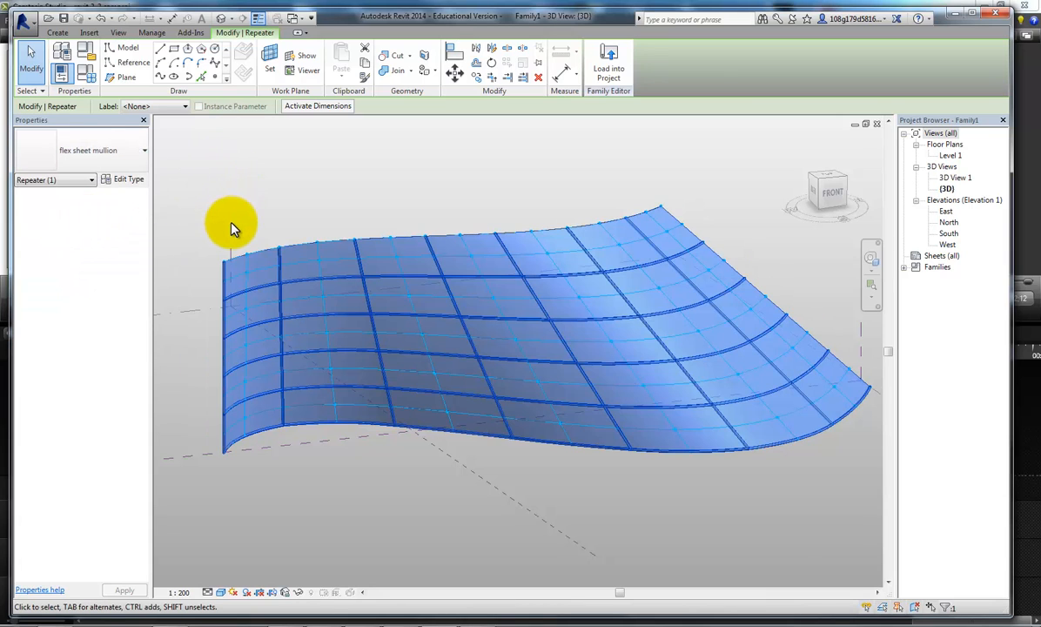
- Examine how the mullions run between the repeated sheets across the curved surface, with the repeater deselected
left_click(230, 224)
scroll(264, 235, "up", 1)
middle_click_drag(271, 239, 240, 218)
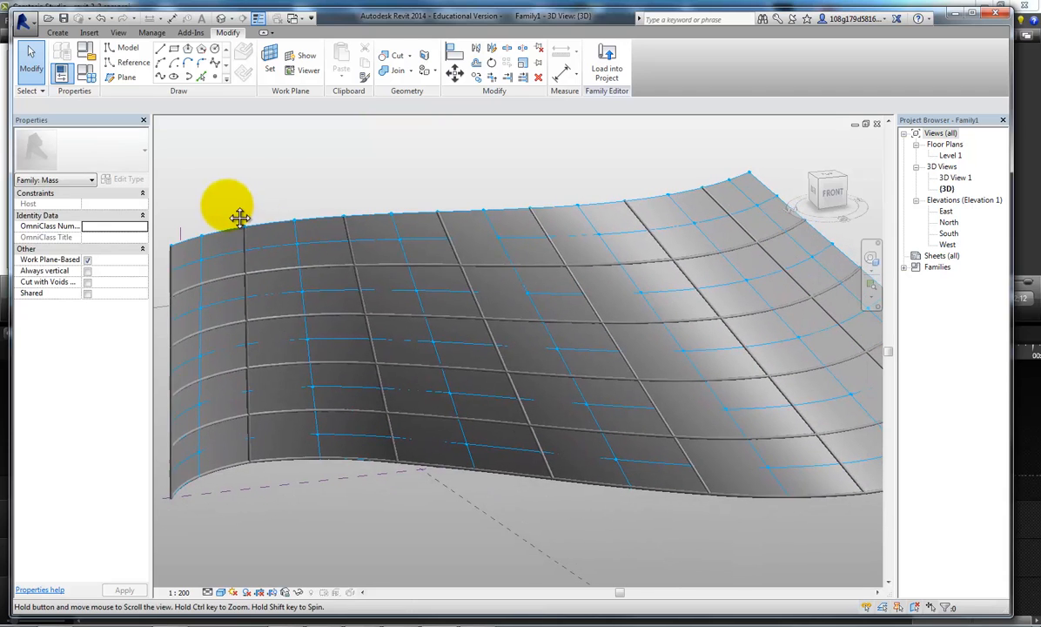
scroll(372, 226, "down", 1)
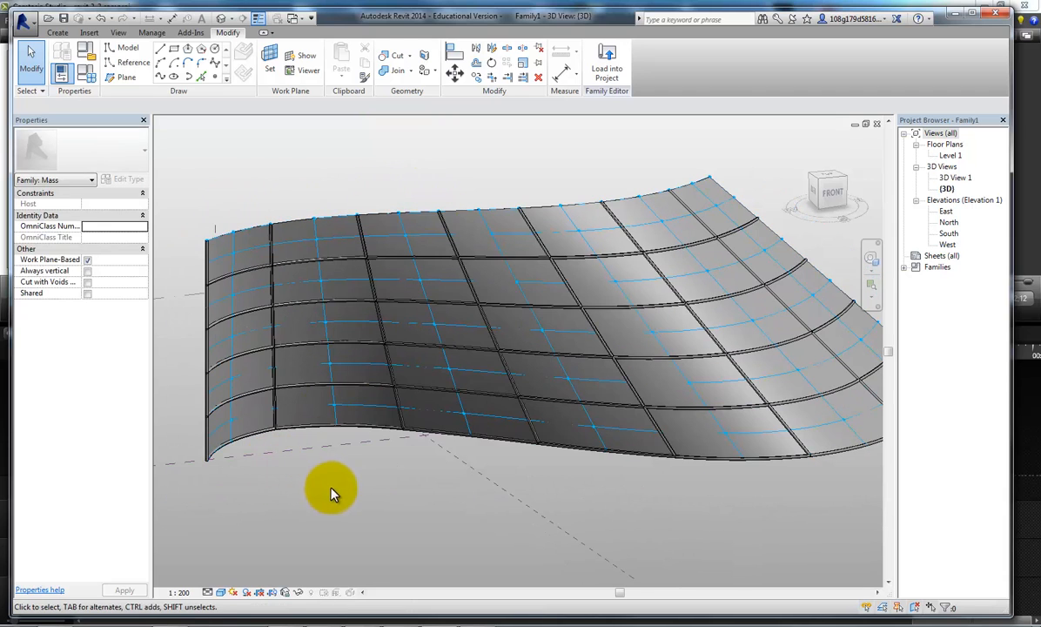
middle_click_drag(332, 493, 306, 433, "shift")
middle_click_drag(232, 229, 186, 283, "shift")
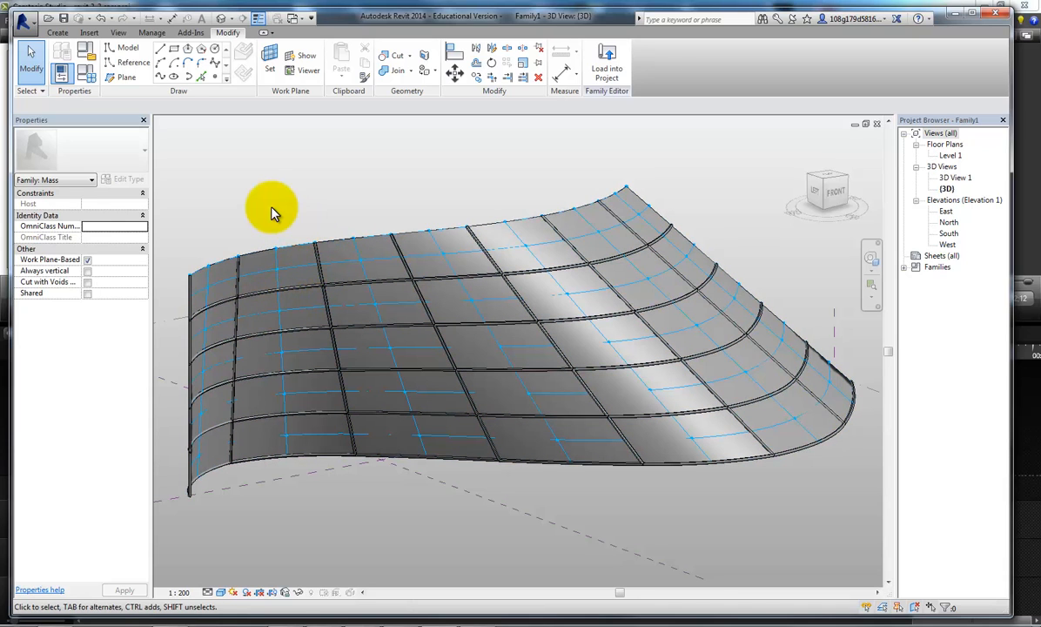
middle_click_drag(272, 206, 267, 203)
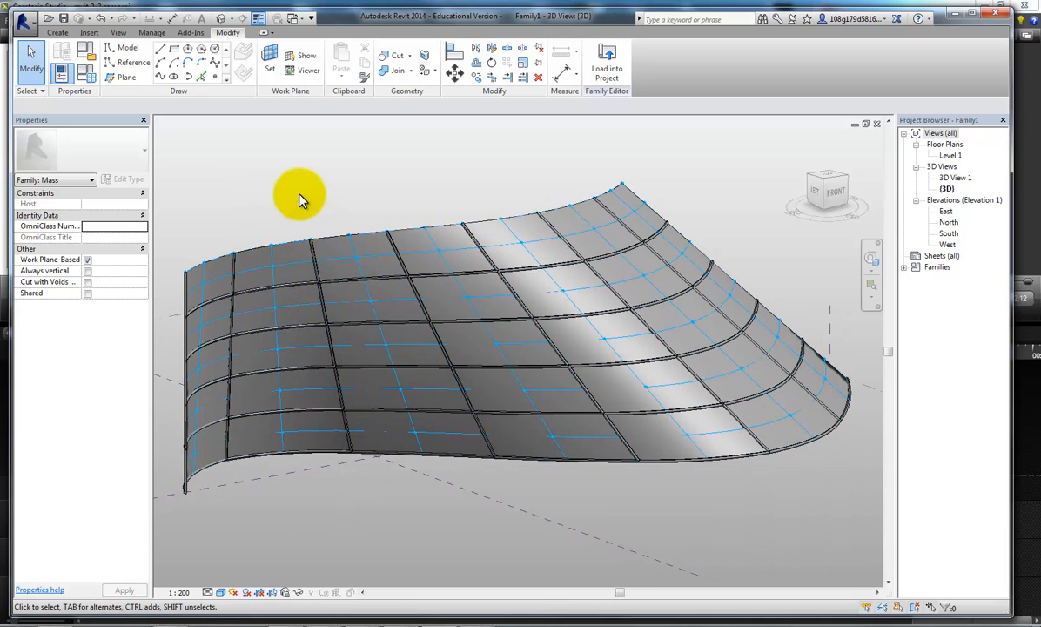
- Set the mullion material in the repeater's flex sheet mullion type properties to Zinc from the Autodesk Materials library
left_click(235, 270)
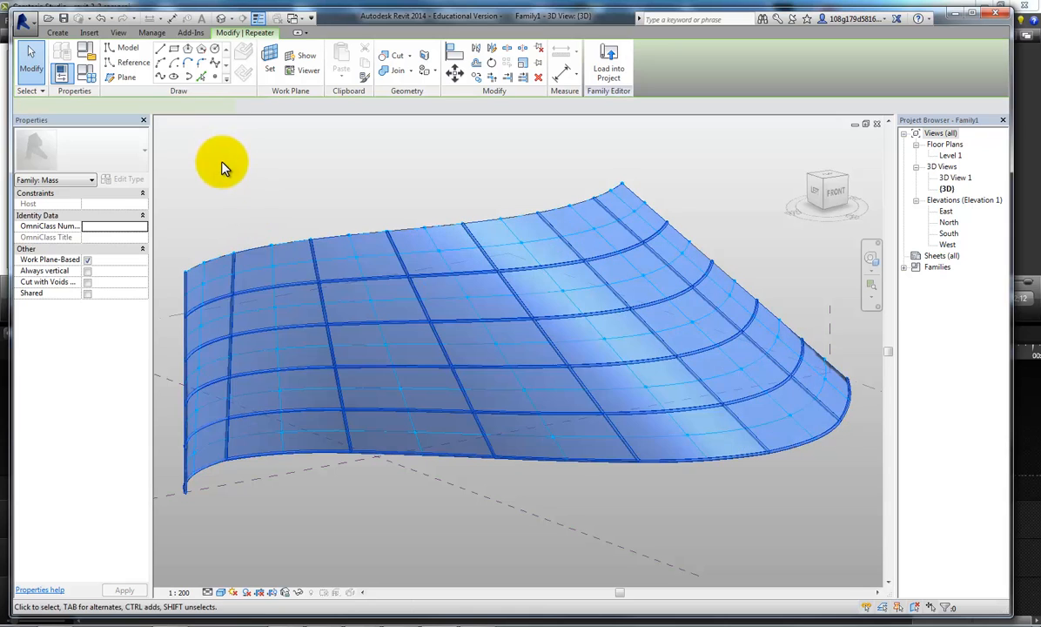
left_click(124, 178)
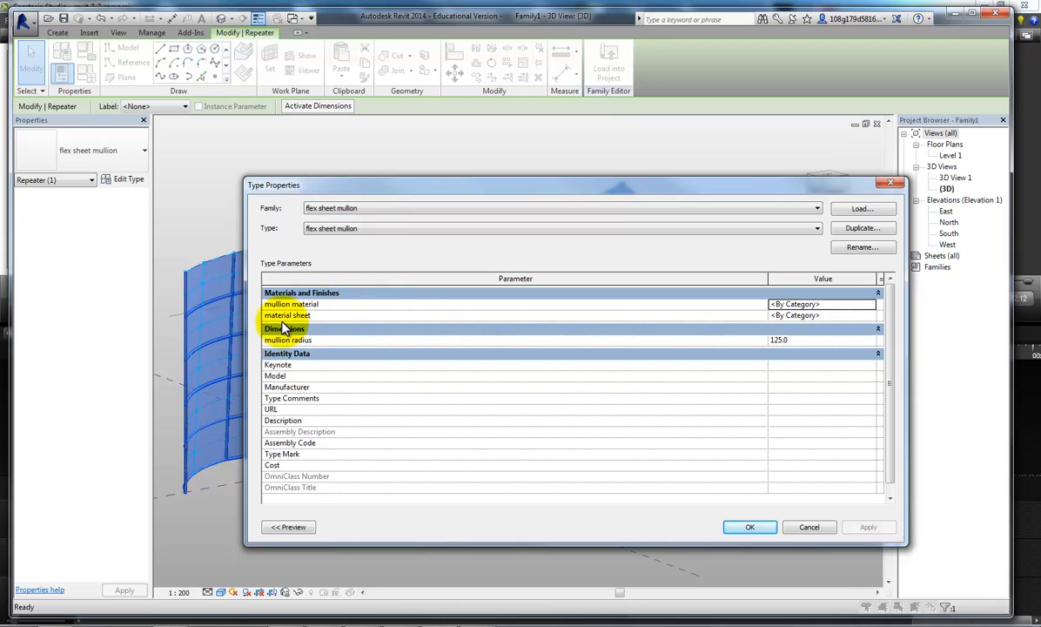
left_click(871, 304)
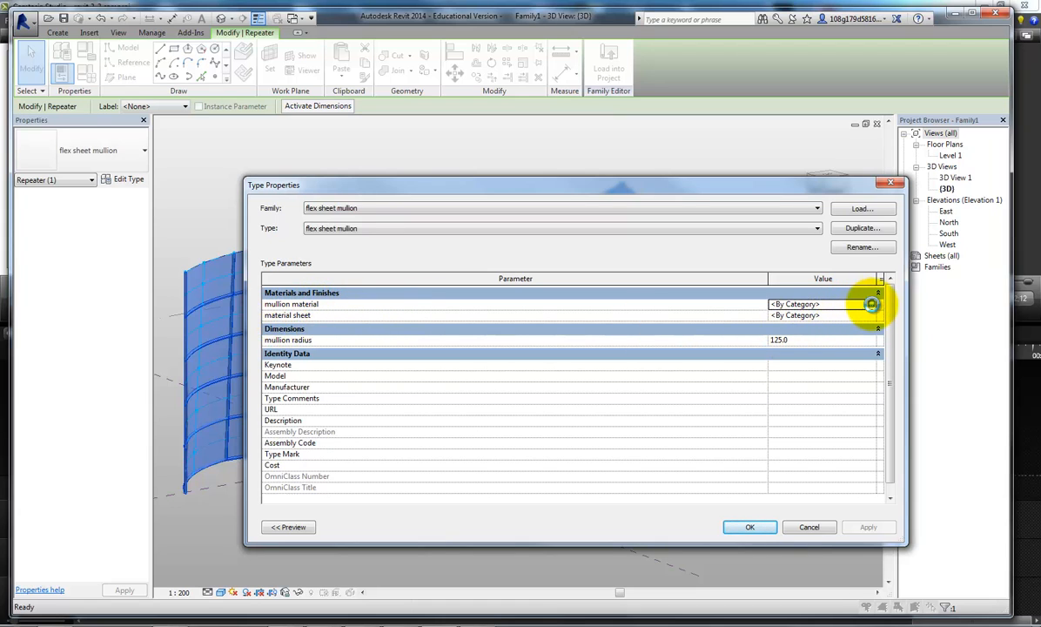
left_click(872, 305)
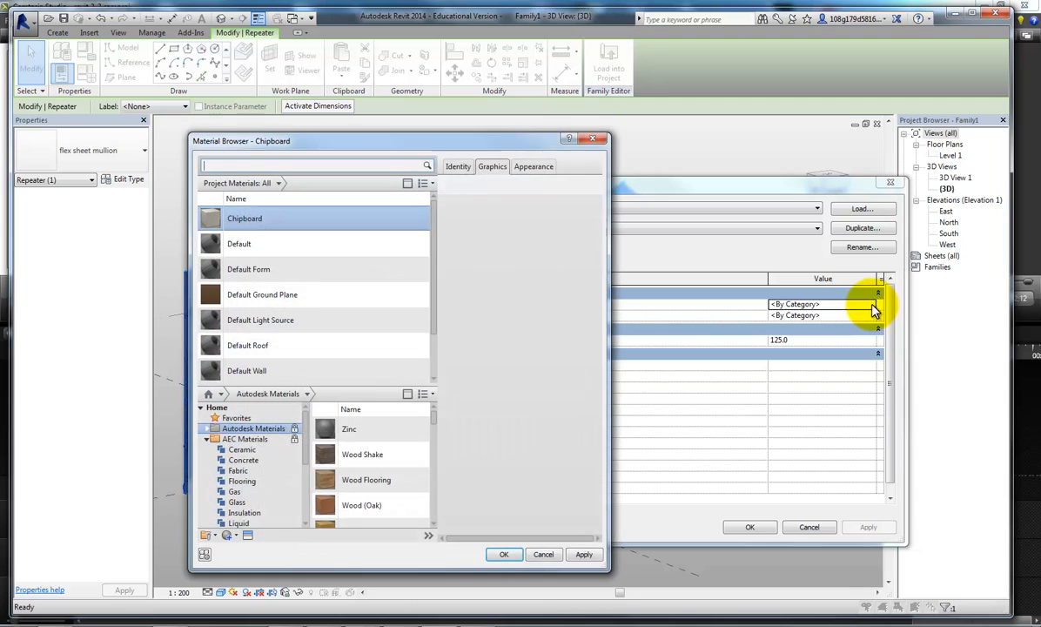
left_click(314, 166)
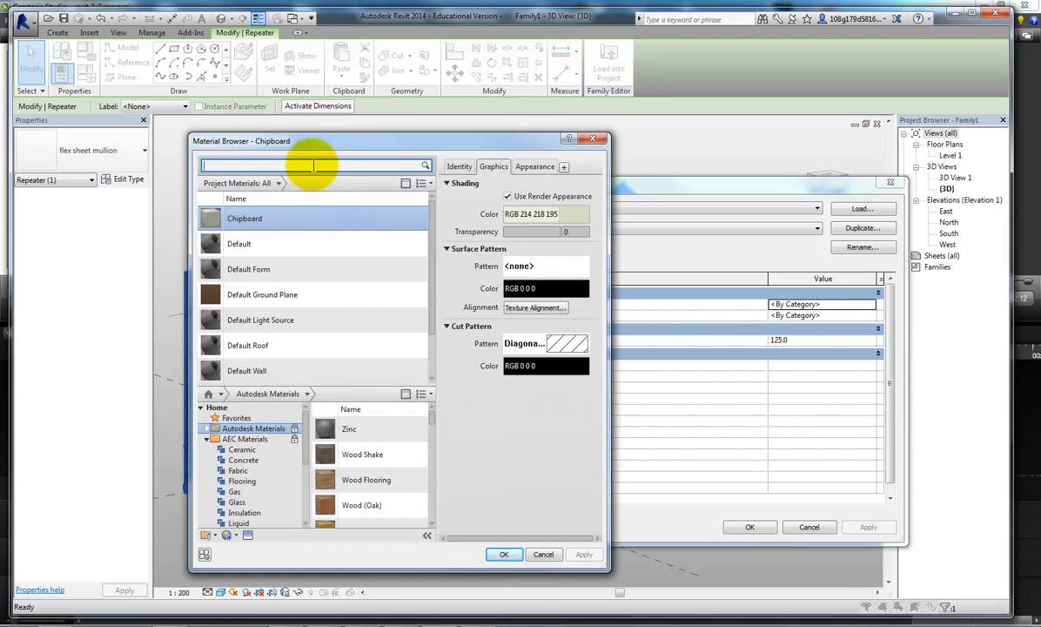
double_click(335, 428)
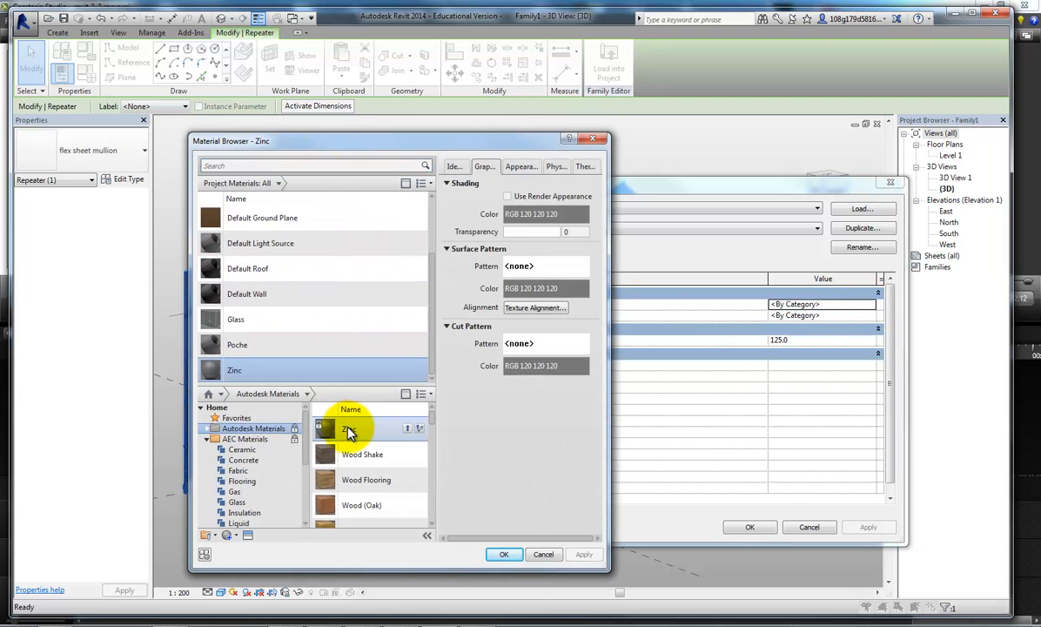
left_click(505, 555)
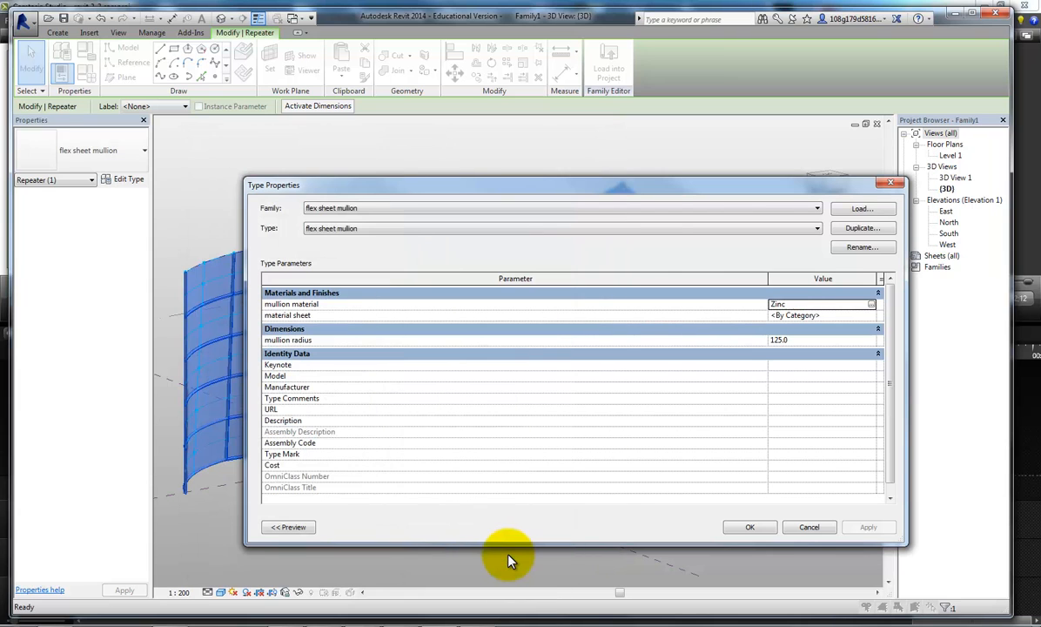
- Set the material sheet parameter of the flex sheet mullion type to Glass and accept the type properties
left_click(870, 315)
left_click(870, 315)
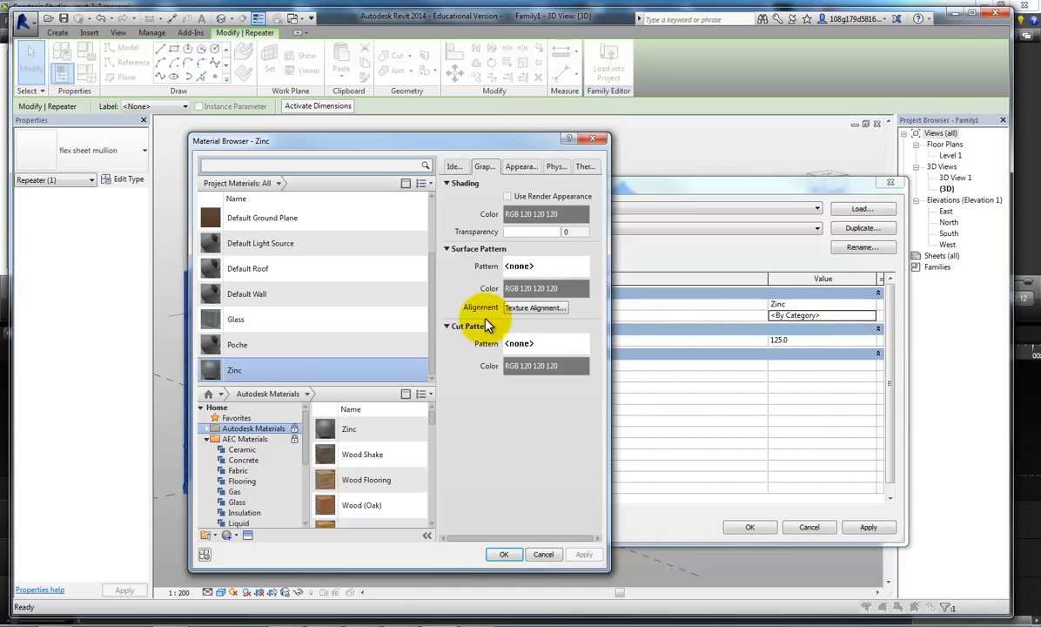
left_click(252, 327)
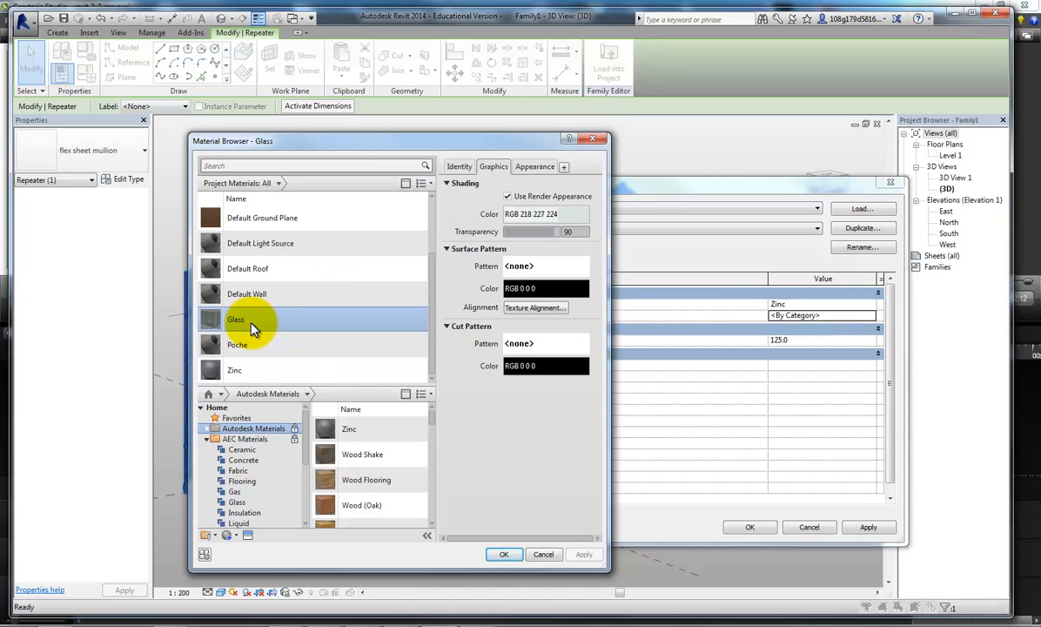
left_click(503, 554)
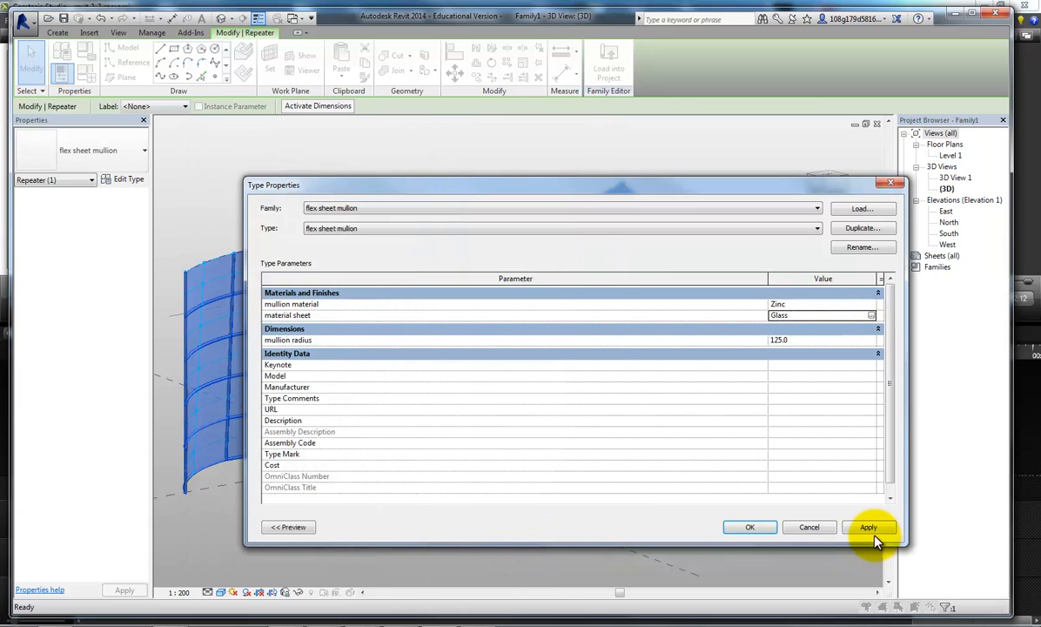
left_click(749, 528)
- Switch the 3D view's visual style to Realistic and inspect the glass sheets and mullions up close and from the side
left_click(221, 592)
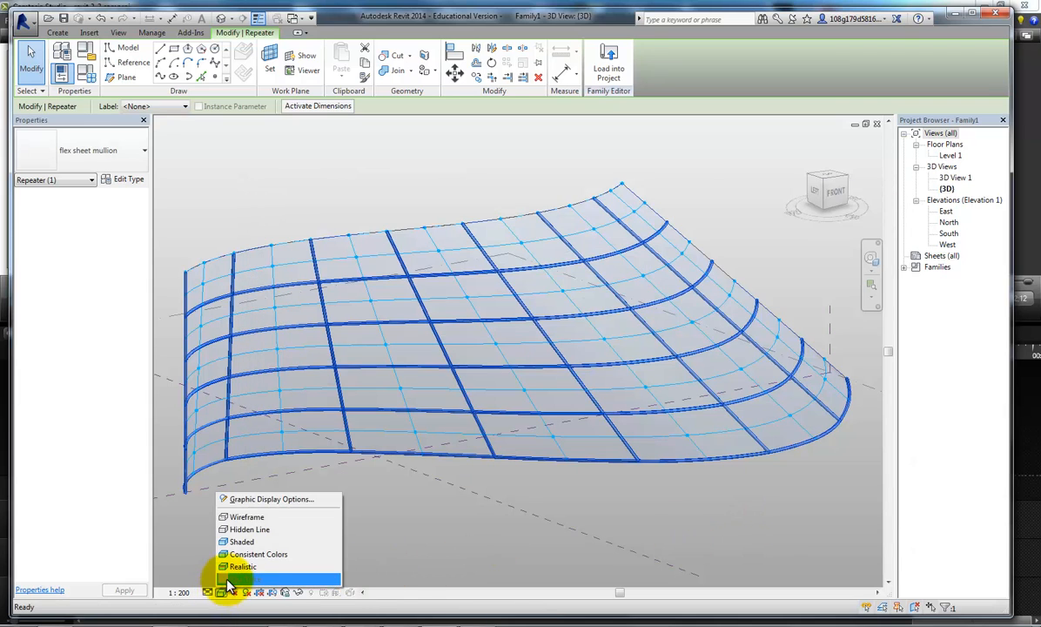
left_click(229, 568)
left_click(360, 492)
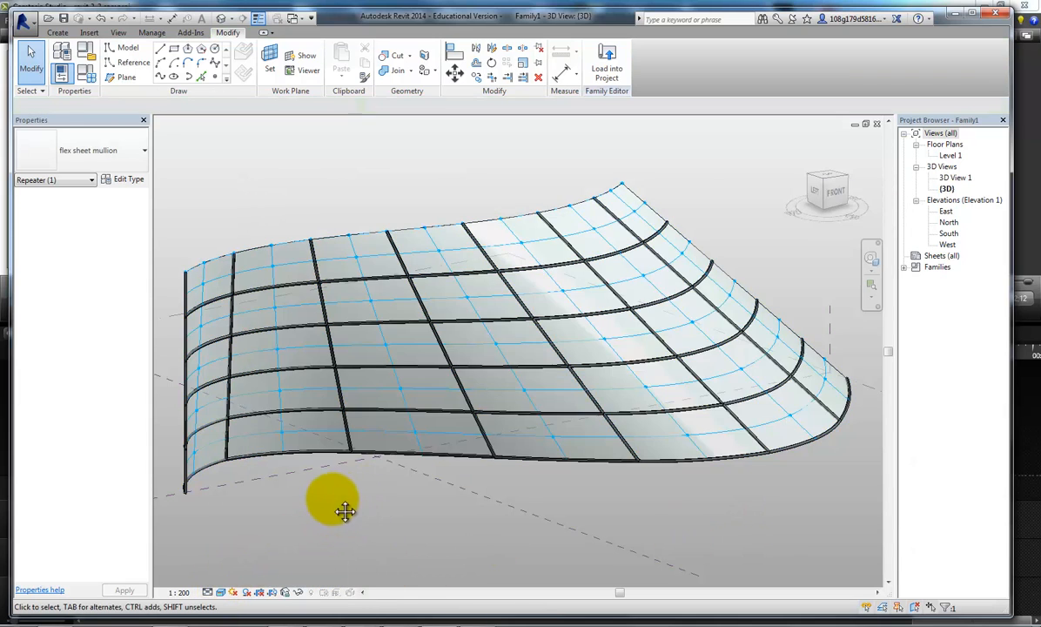
mouse_move(344, 511)
middle_mouse_down("shift")
mouse_move(406, 494)
mouse_move(393, 466)
mouse_move(291, 474)
mouse_move(329, 527)
mouse_move(344, 527)
middle_mouse_up("shift")
scroll(221, 498, "up", 2)
scroll(264, 469, "up", 1)
middle_click_drag(329, 482, 365, 463)
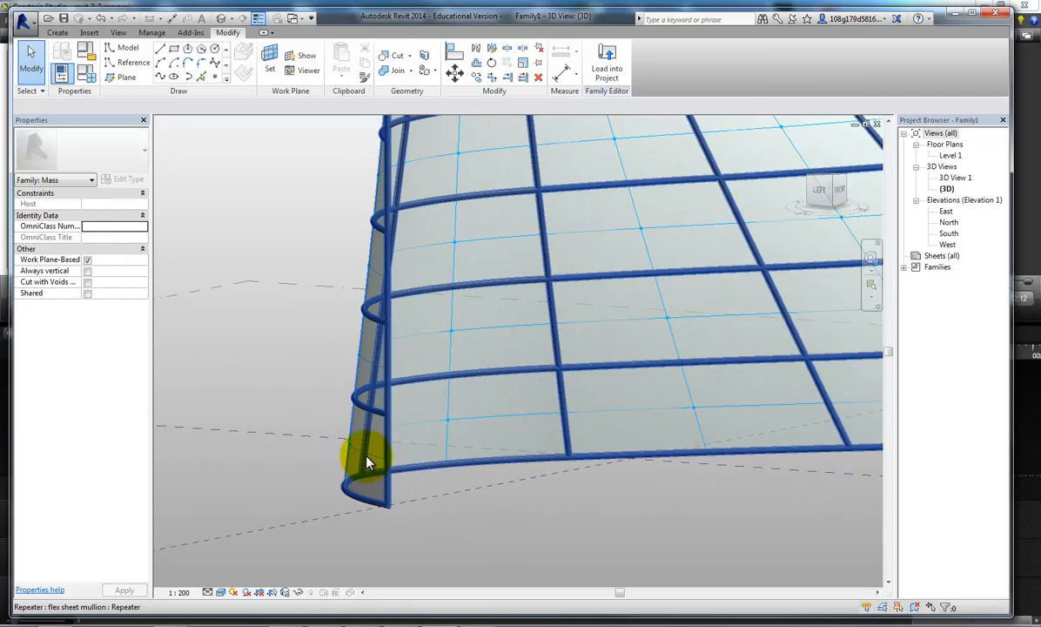
scroll(367, 462, "down", 3)
middle_click_drag(452, 481, 385, 496)
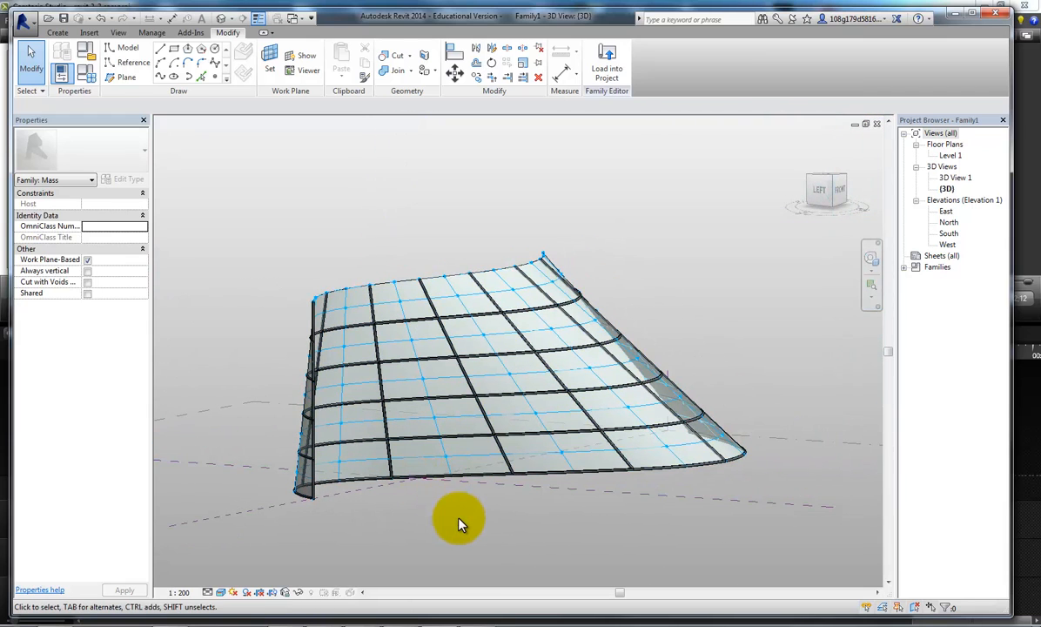